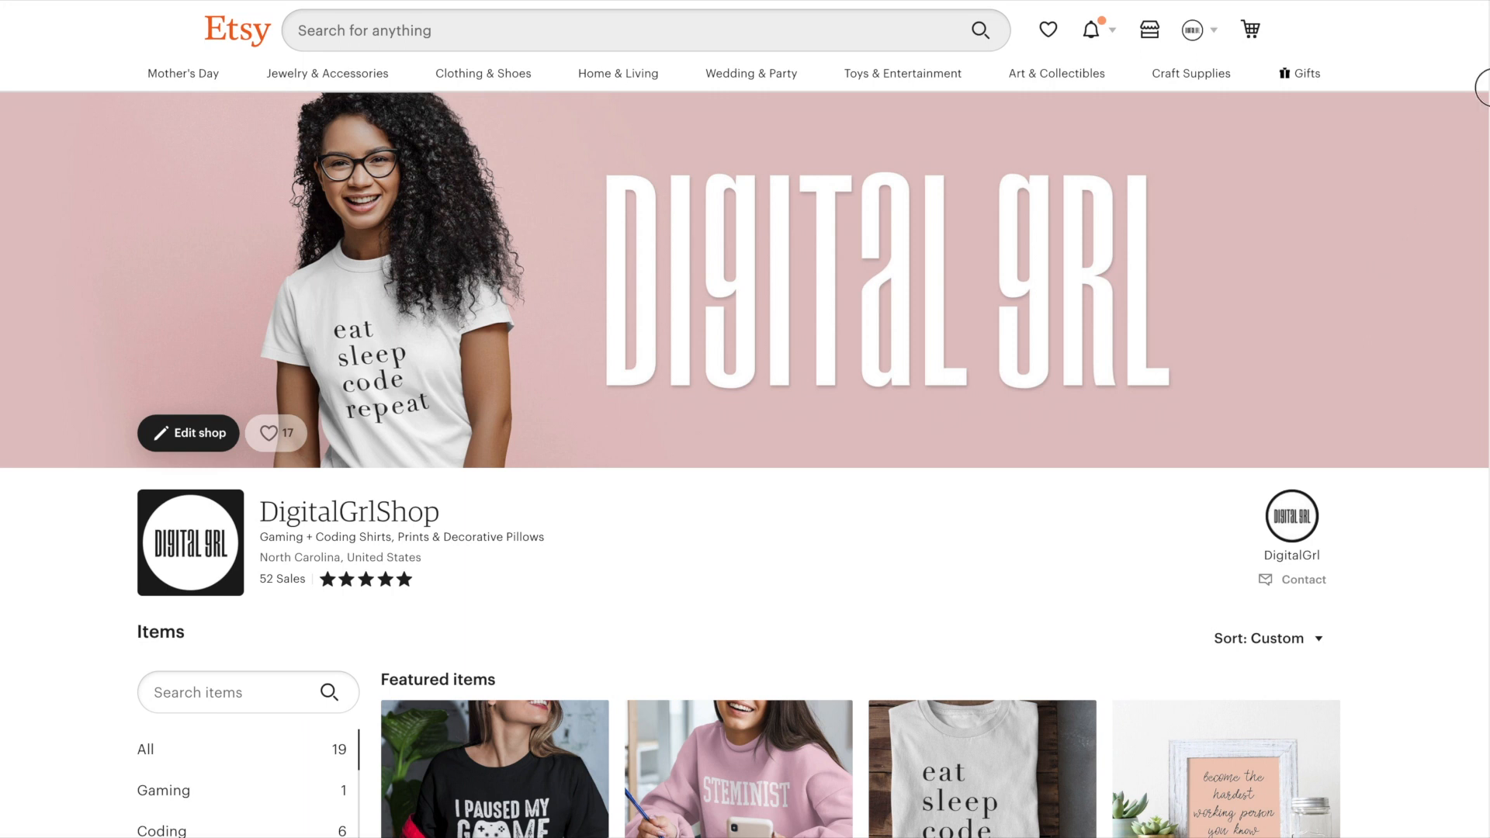
- Look through the DigitalGrlShop items and open the featured "I Paused My Game" T-shirt listing
scroll(1487, 125, down, 3)
scroll(1478, 125, down, 1)
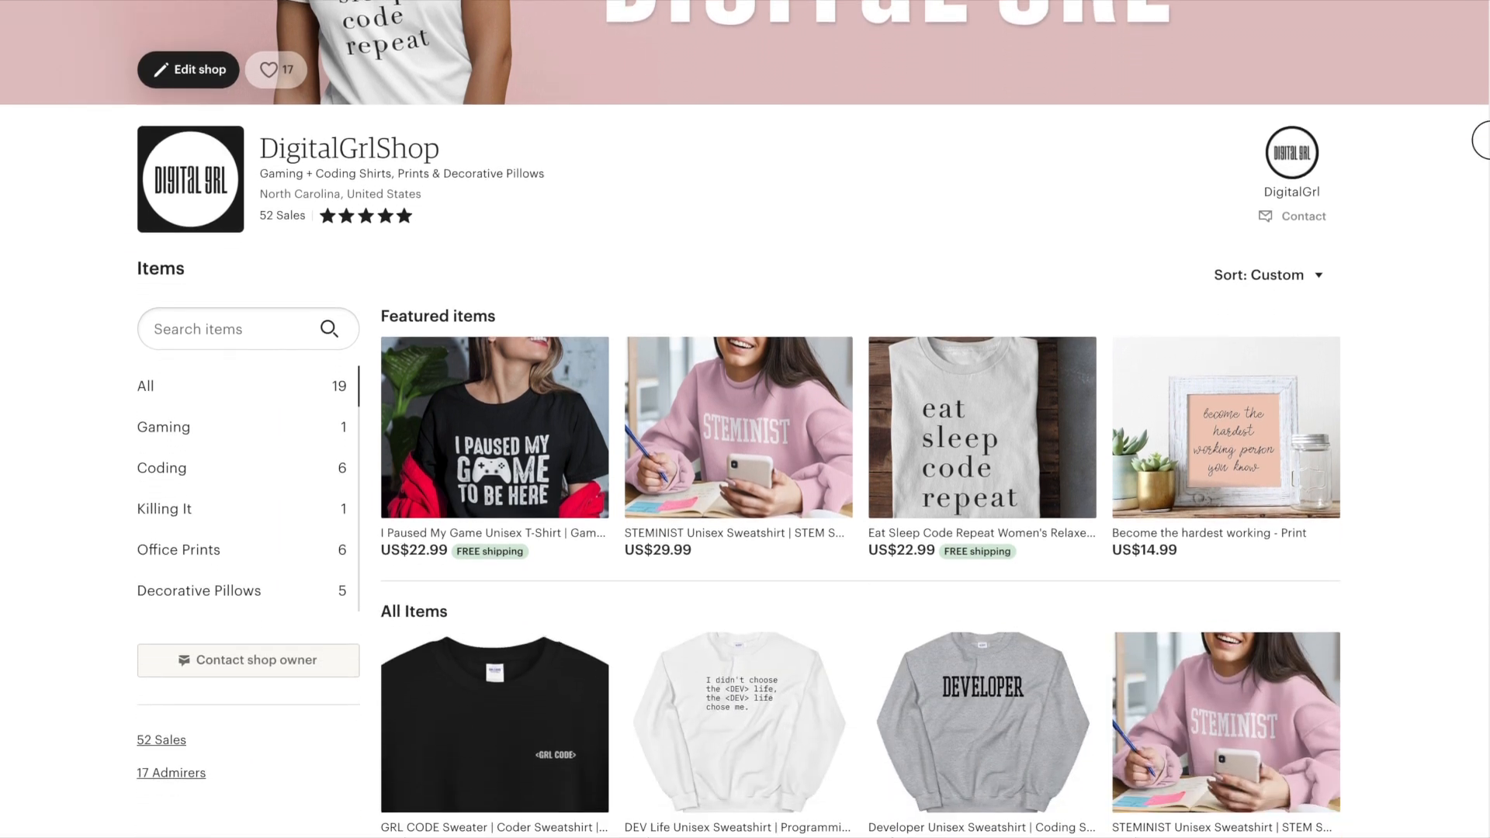
click(477, 455)
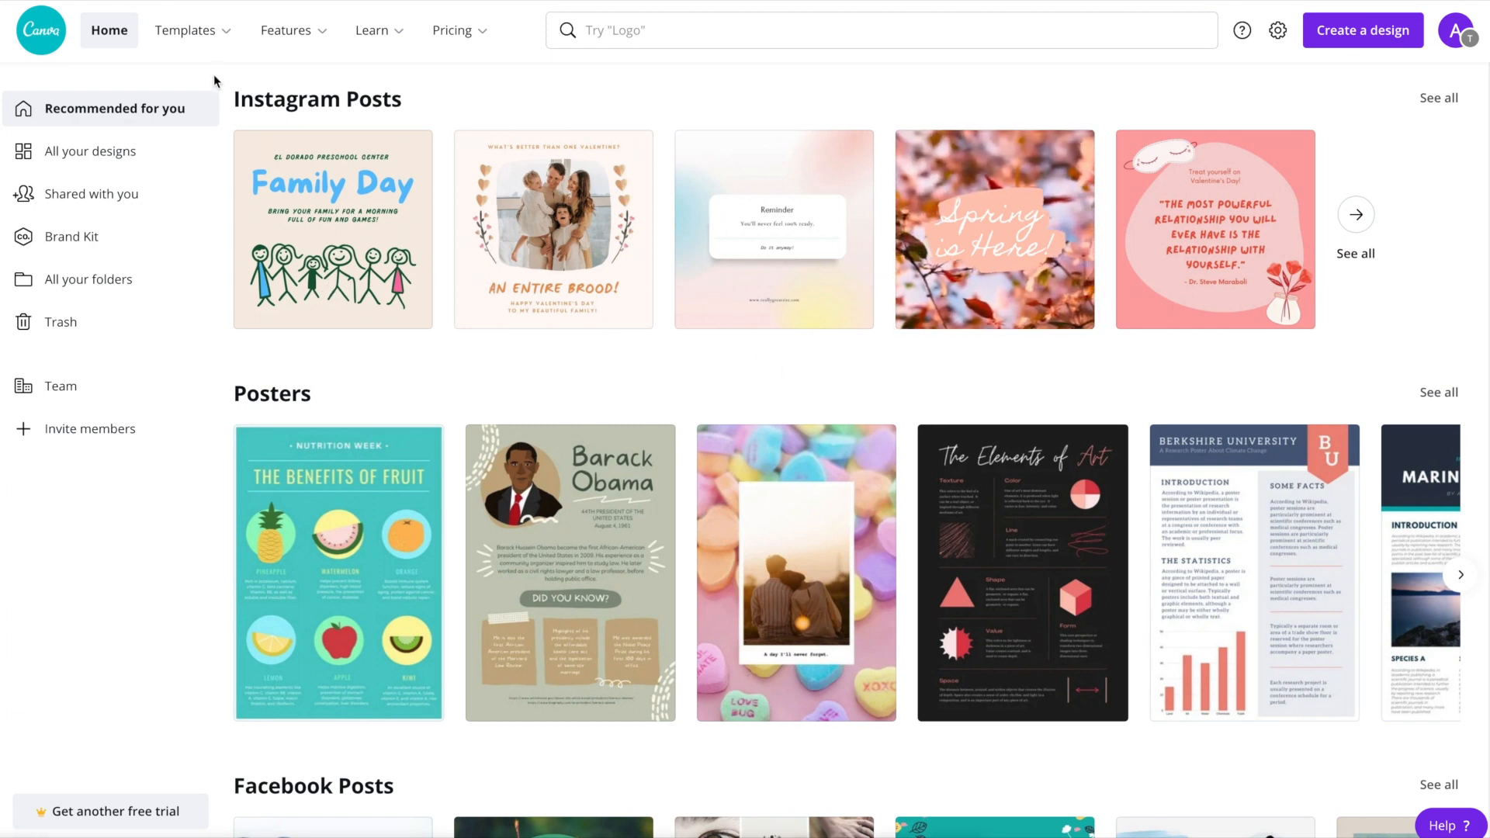
- Switch to Canva, browse its Instagram post templates and narrow the template search to "instagram posts discount"
mouse_move(208, 41)
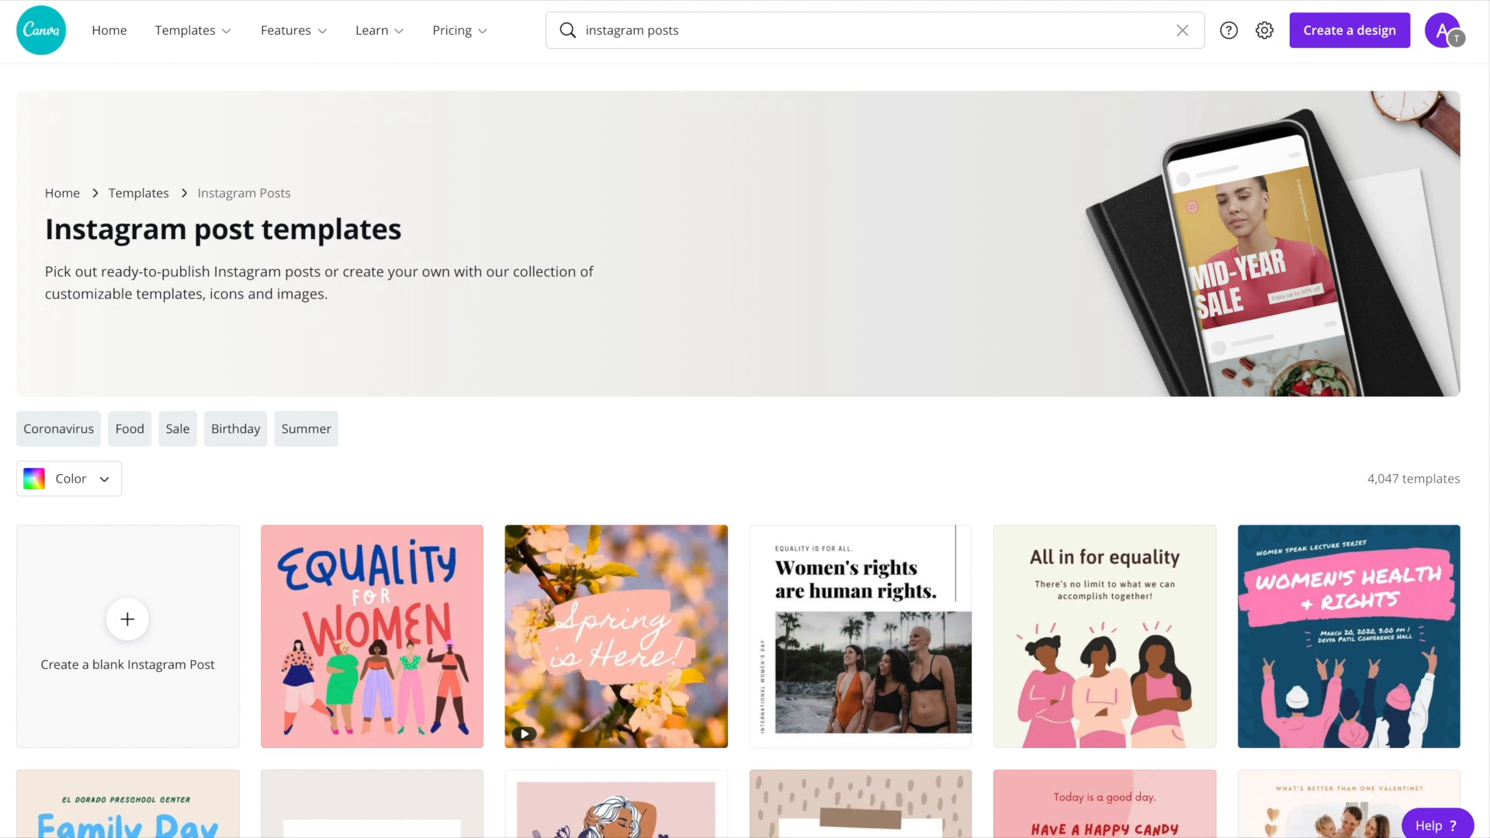
drag(1488, 55, 1474, 309)
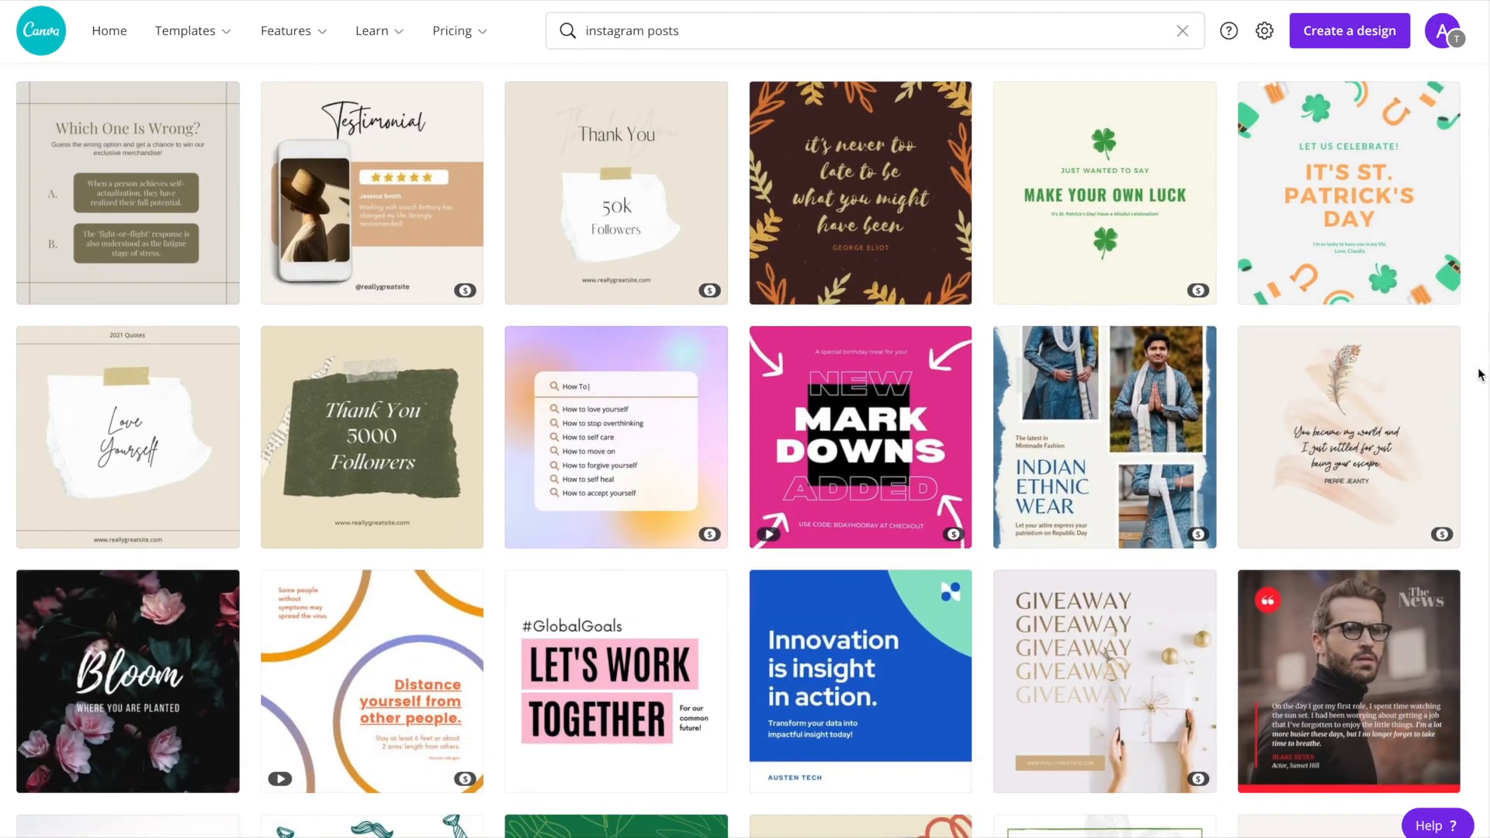
click(720, 32)
text(dis)
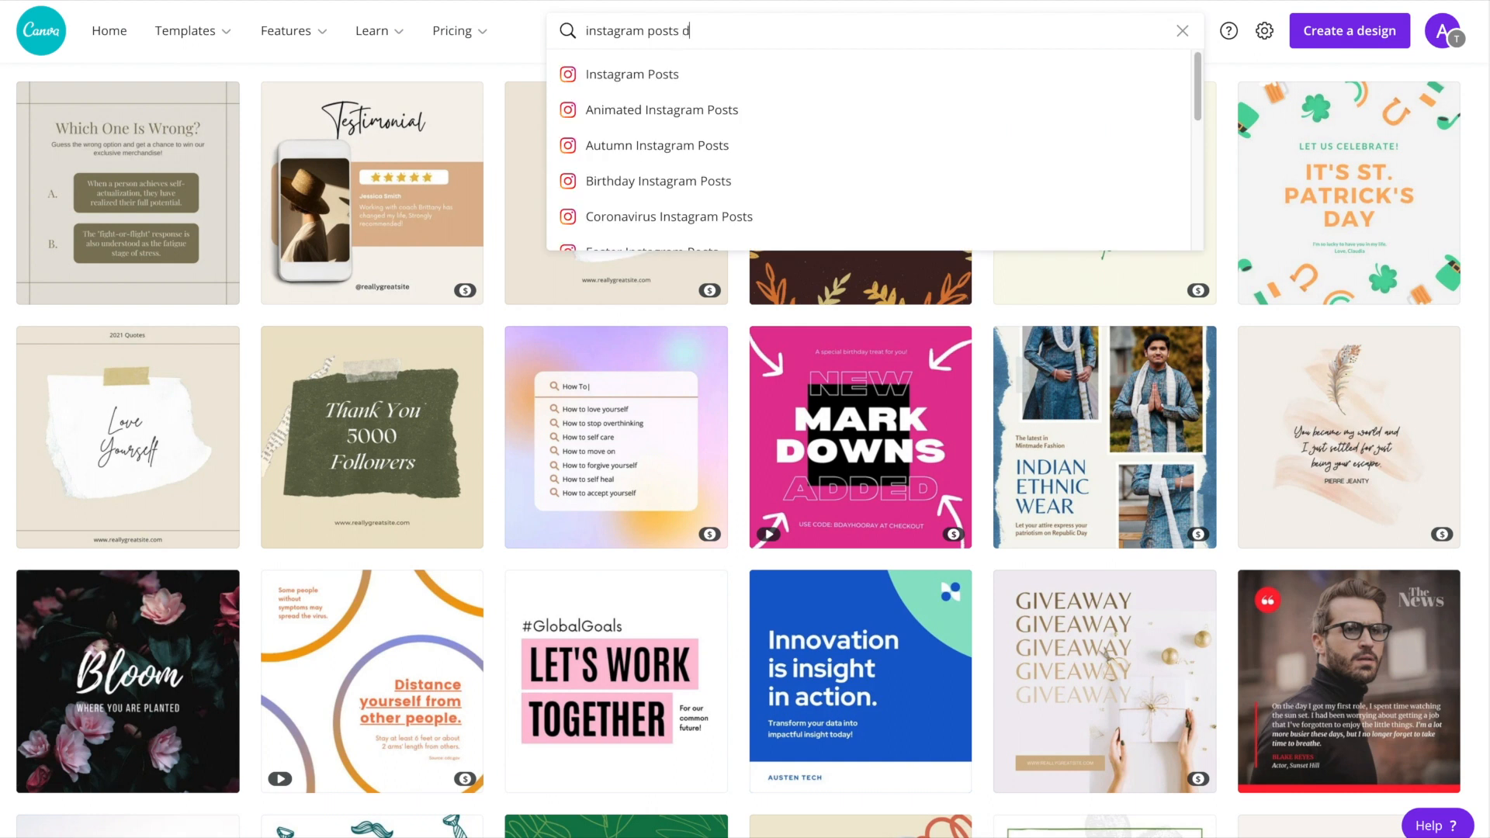
text(count)
key(Return)
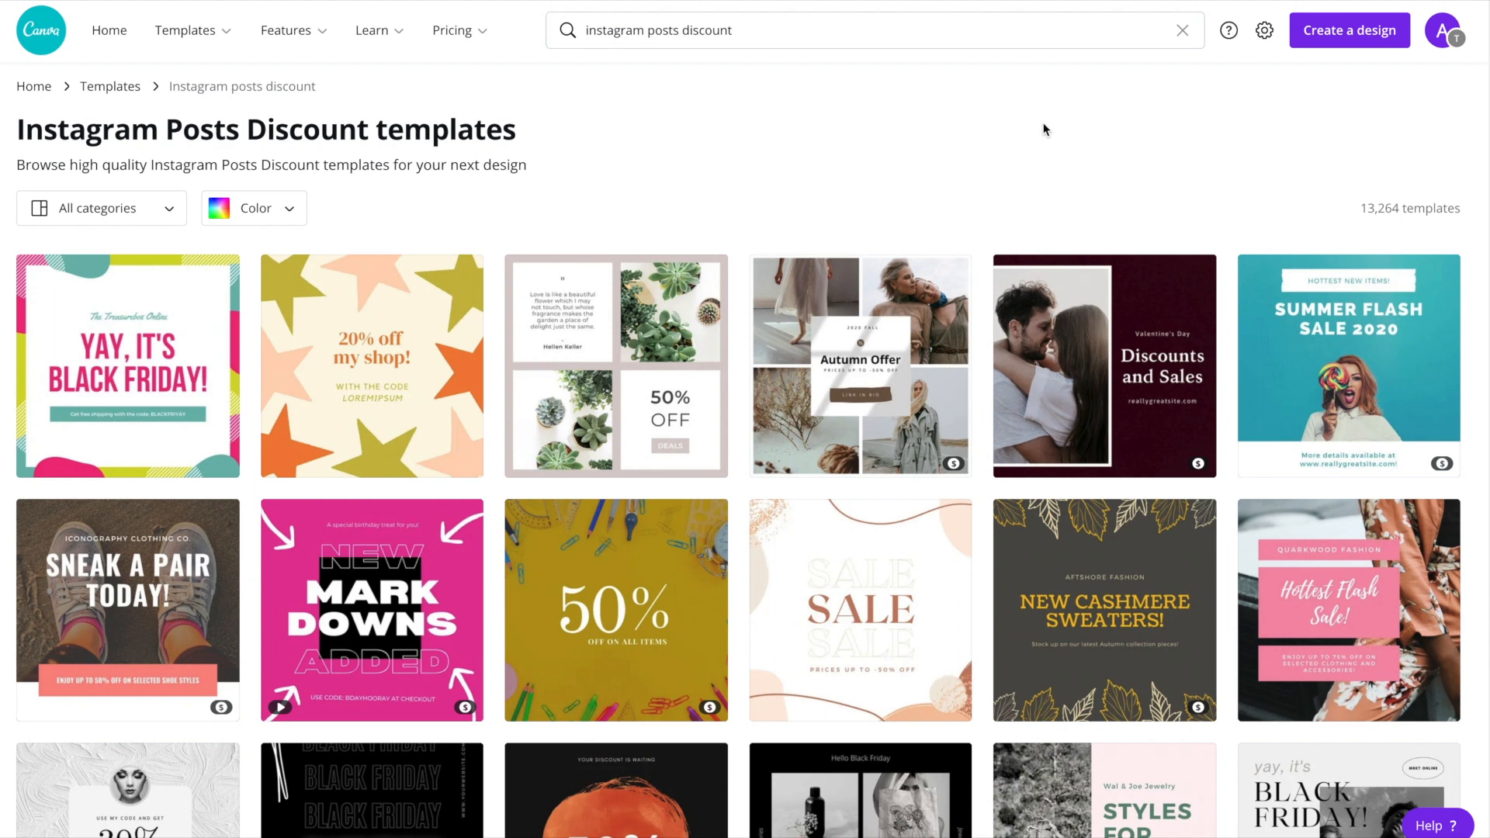
- Preview the White Modern Black Friday Discount Instagram Post template from the discount results and start a design with it
scroll(1482, 131, down, 2)
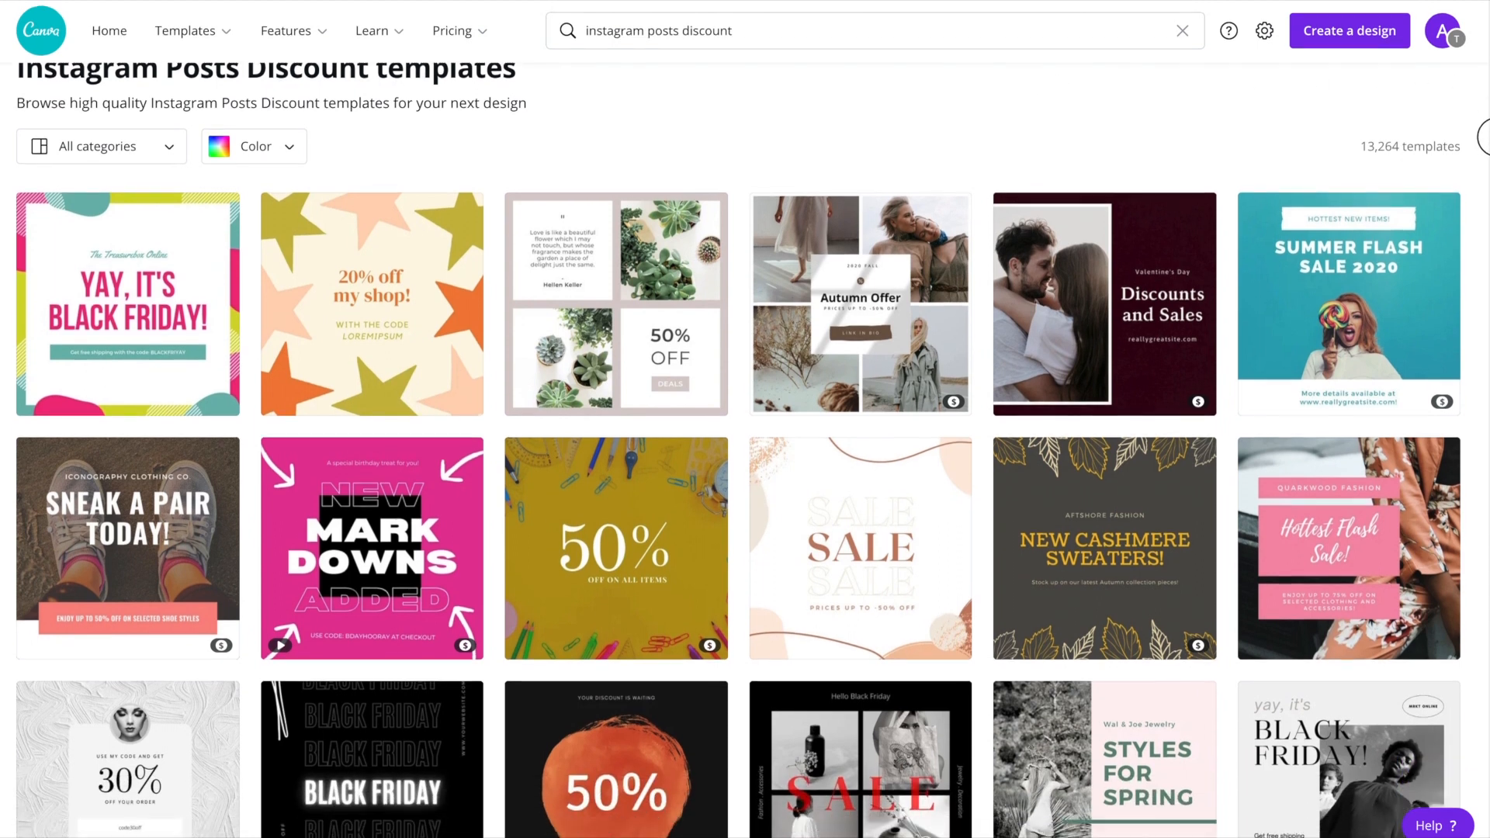
scroll(1483, 136, down, 5)
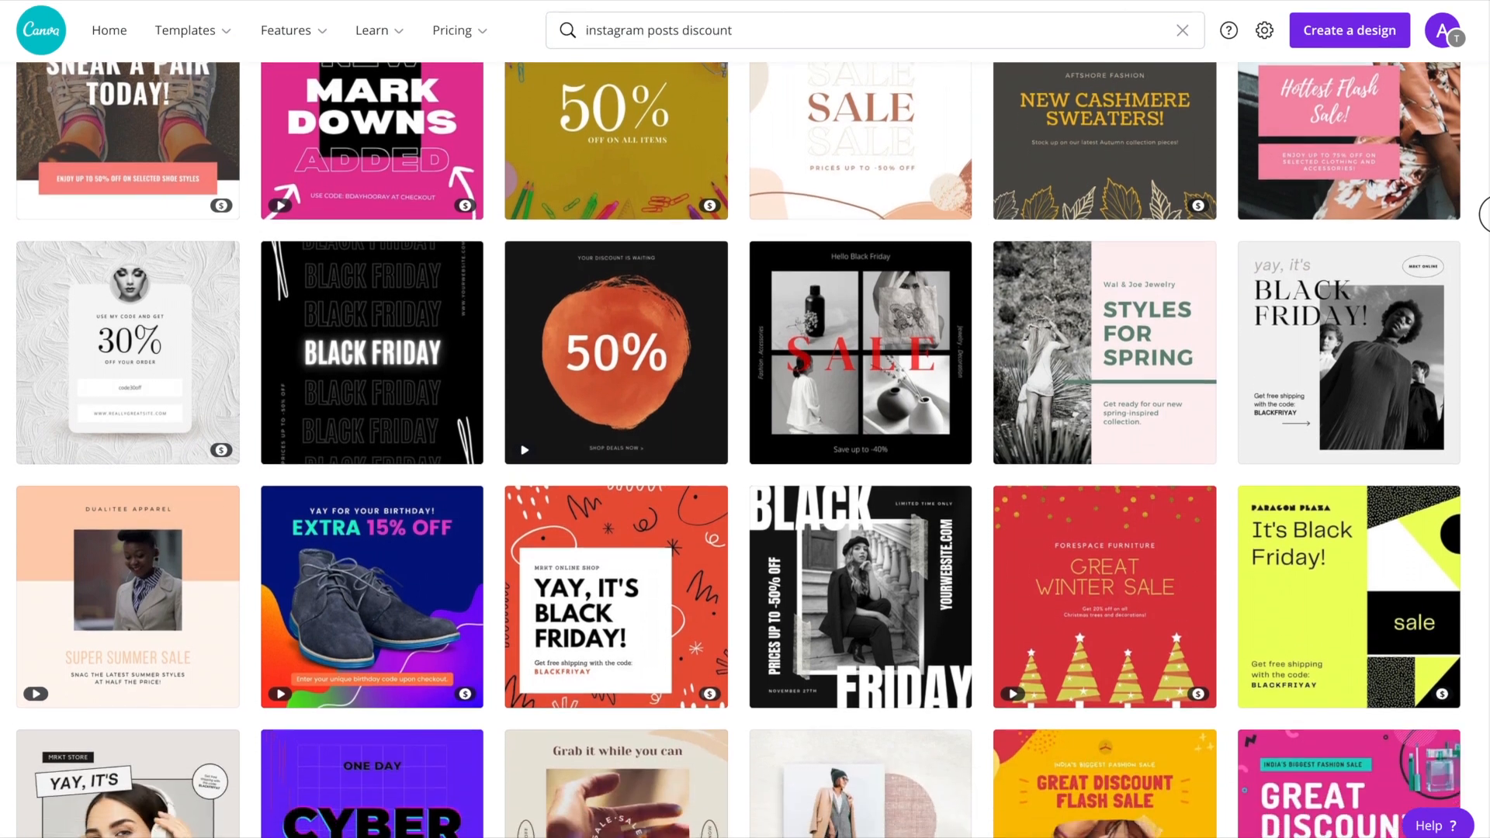
scroll(1482, 214, down, 5)
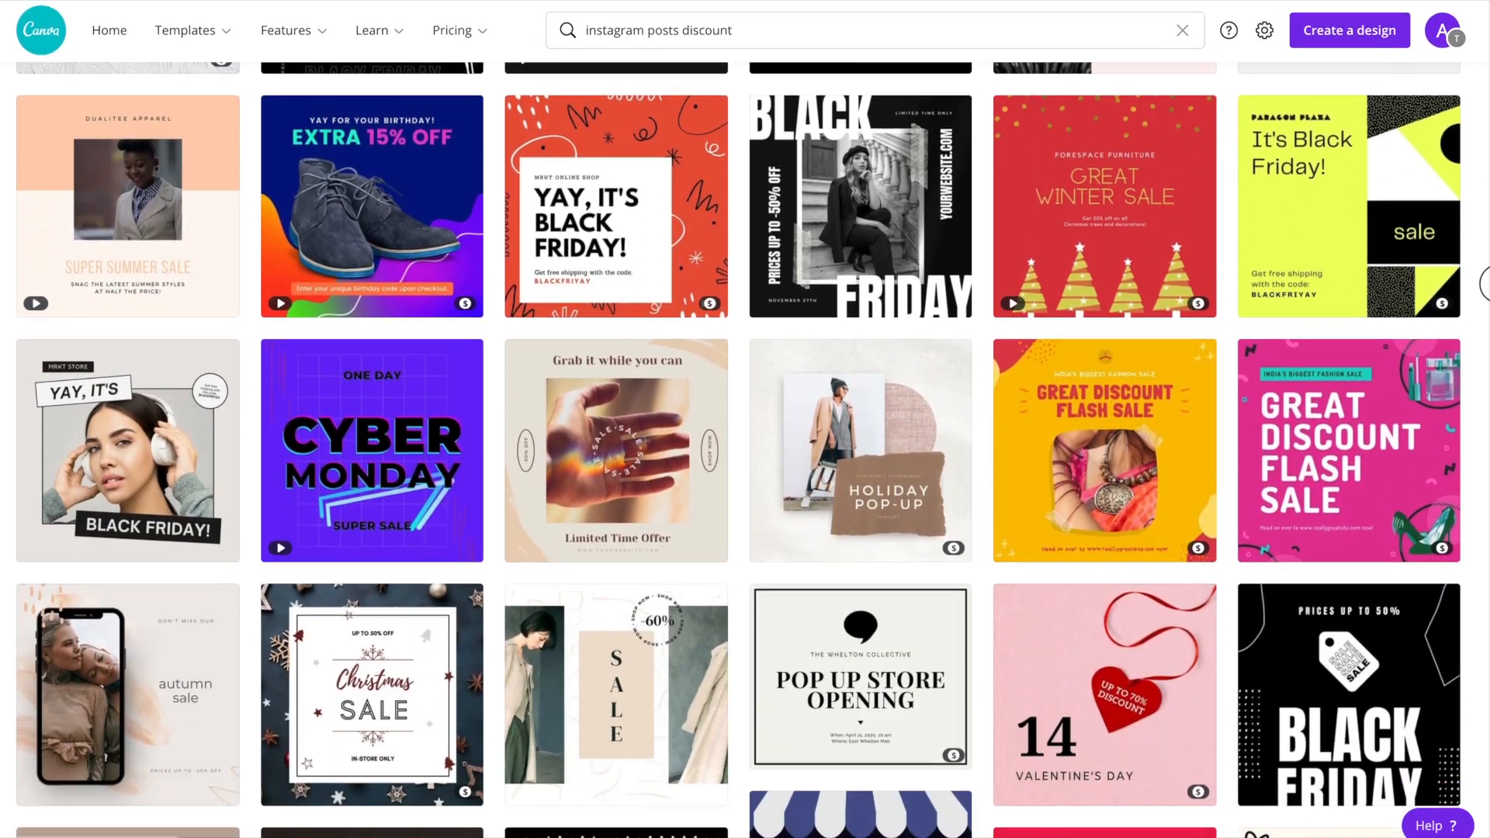
scroll(1485, 283, down, 1)
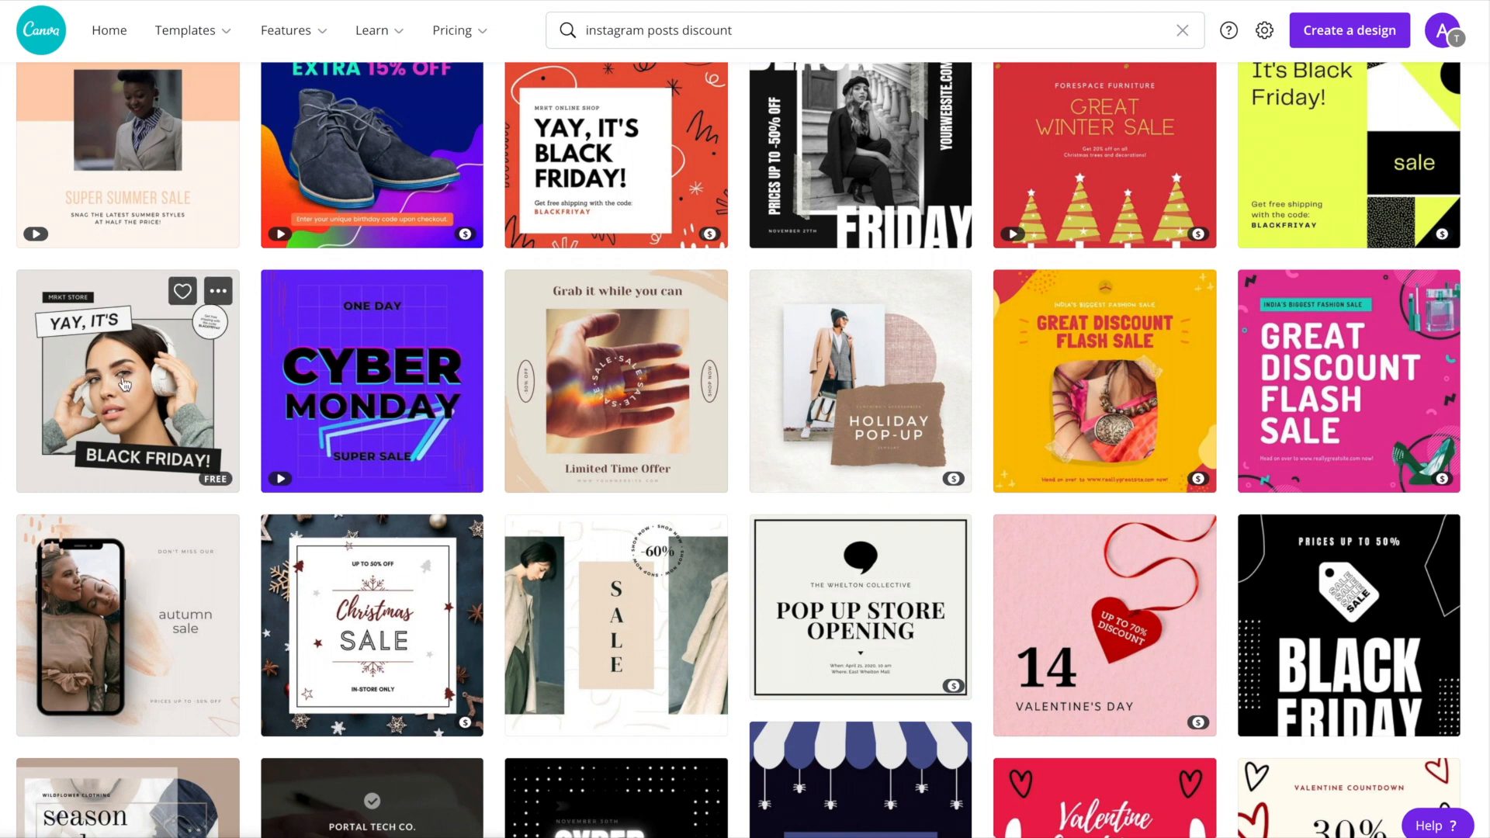
click(218, 292)
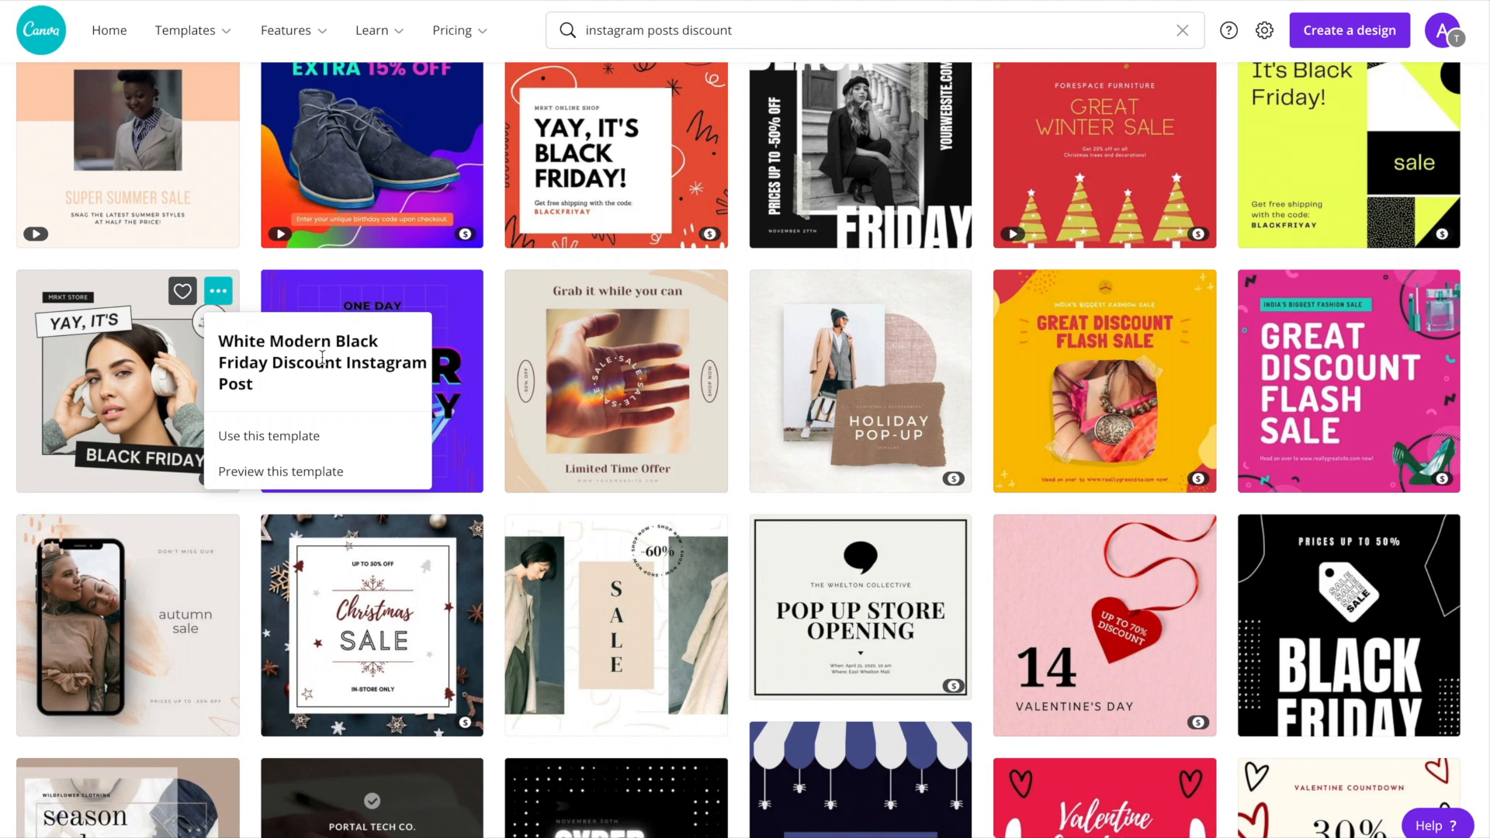
click(334, 471)
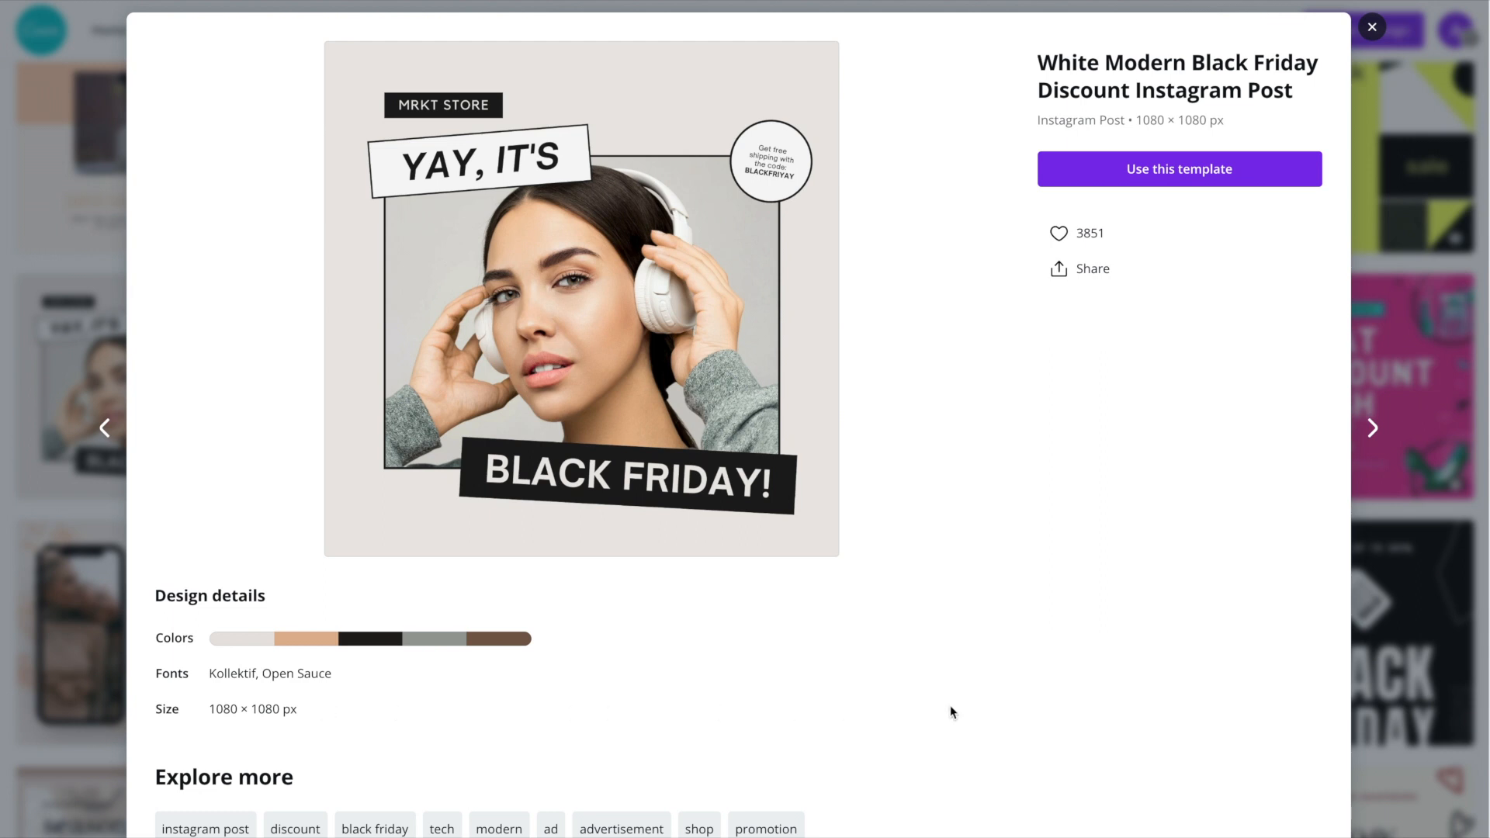
click(1193, 172)
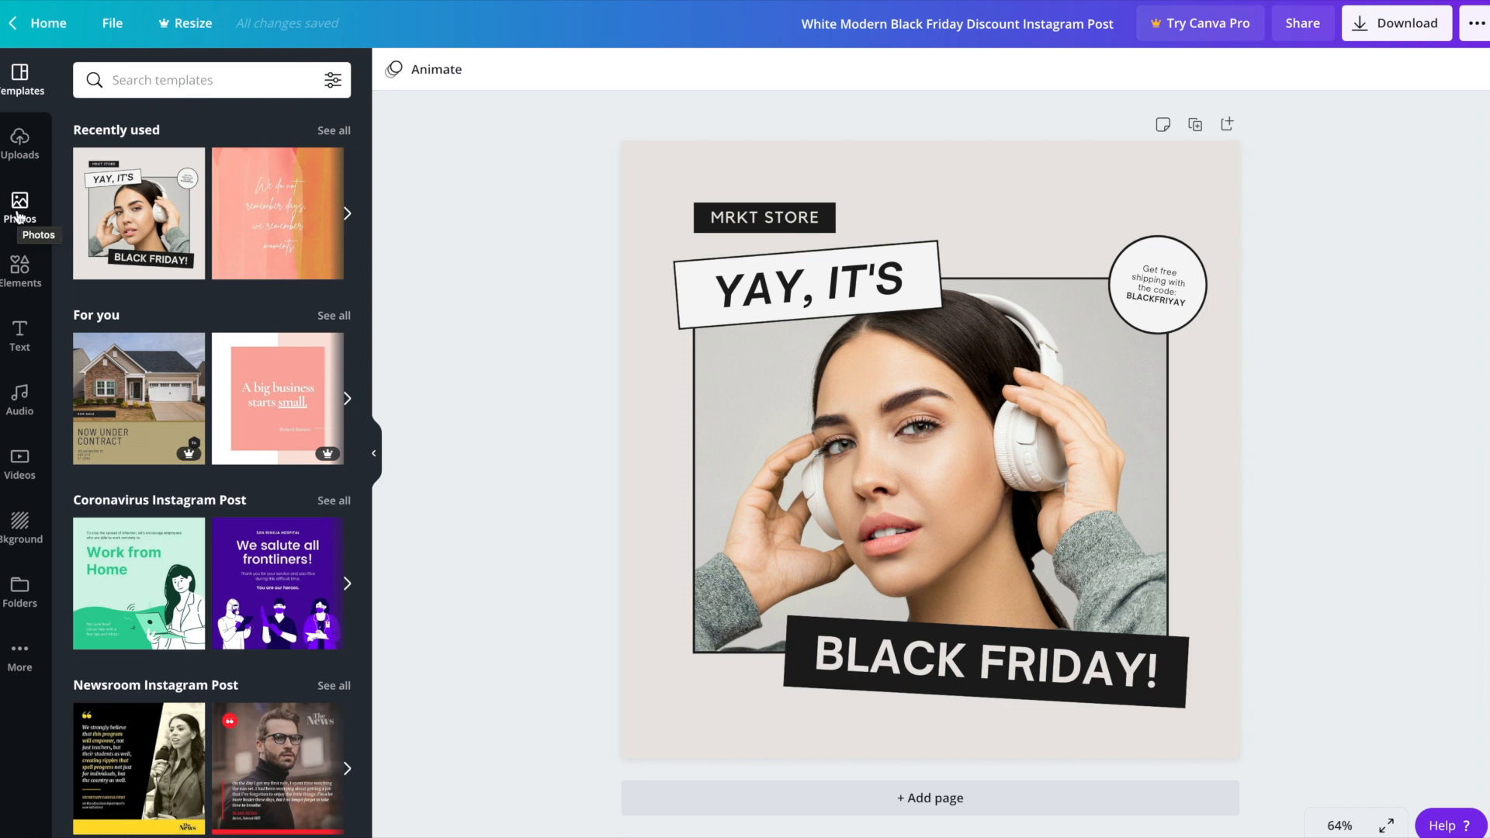
- Upload the photo of the man in the black "I Paused My Game" shirt from the device and put it in the template's photo frame
click(19, 140)
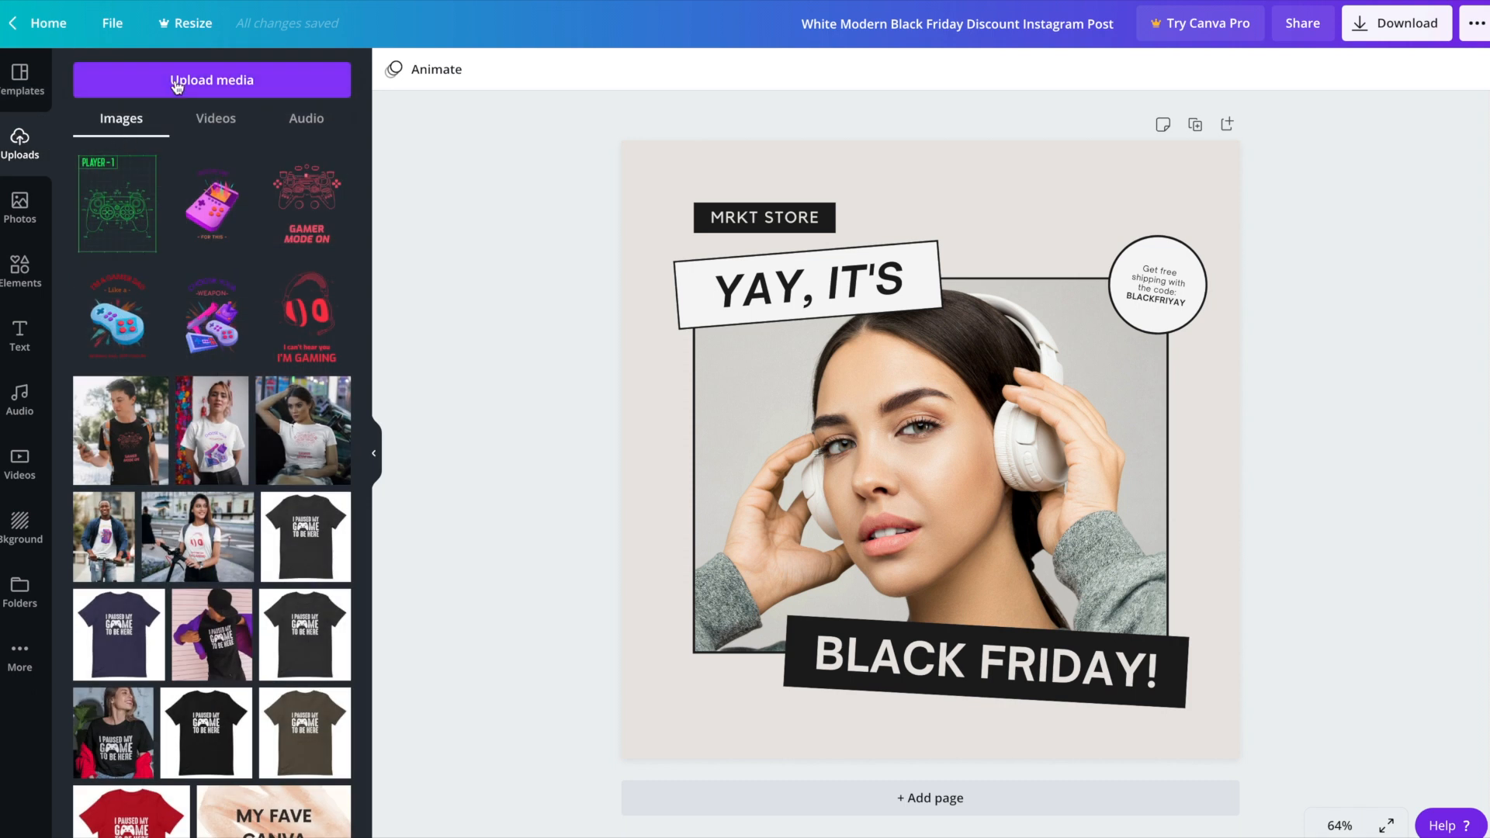
click(158, 88)
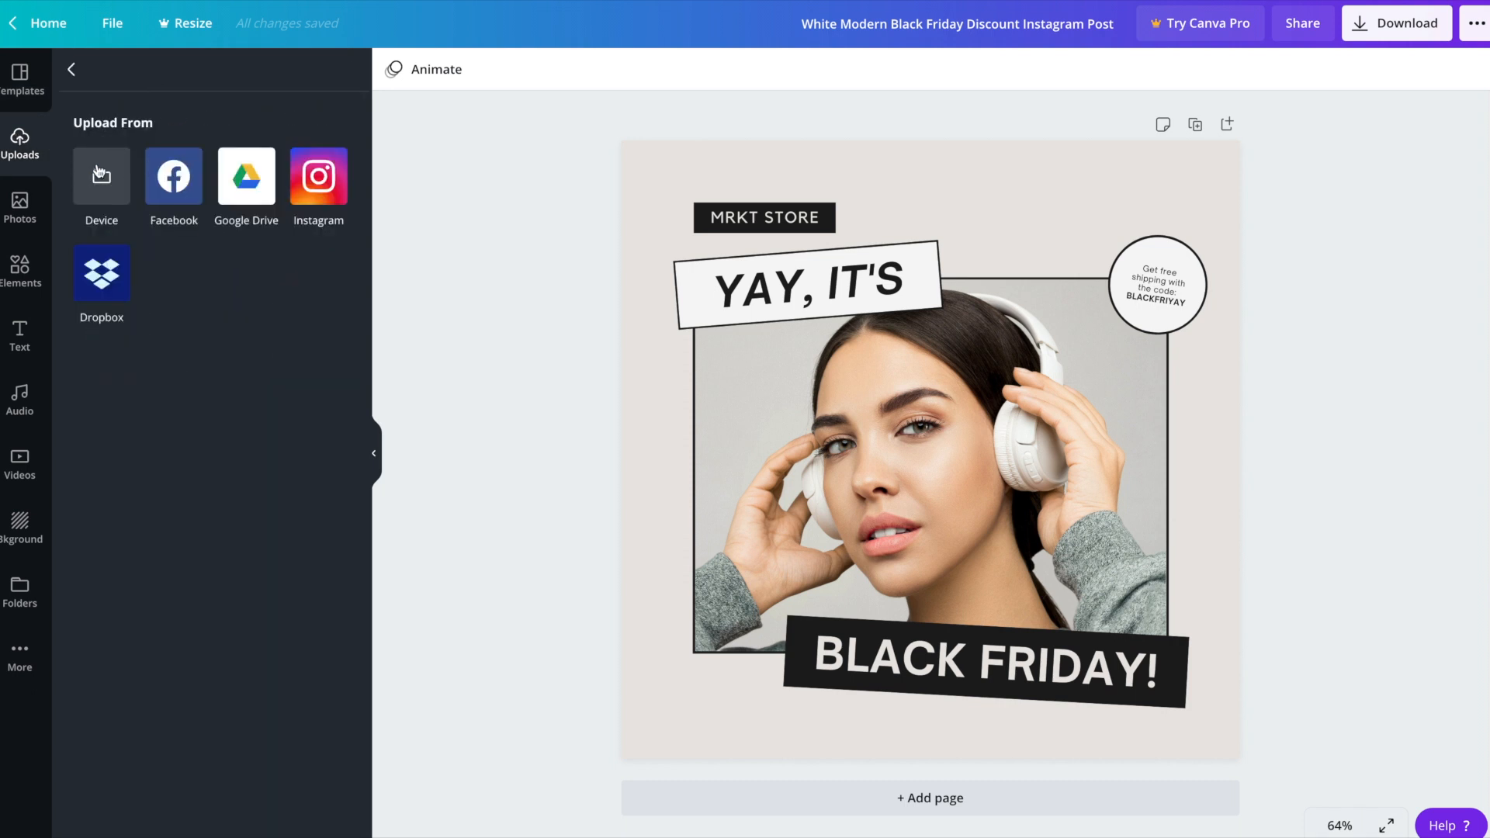
click(99, 172)
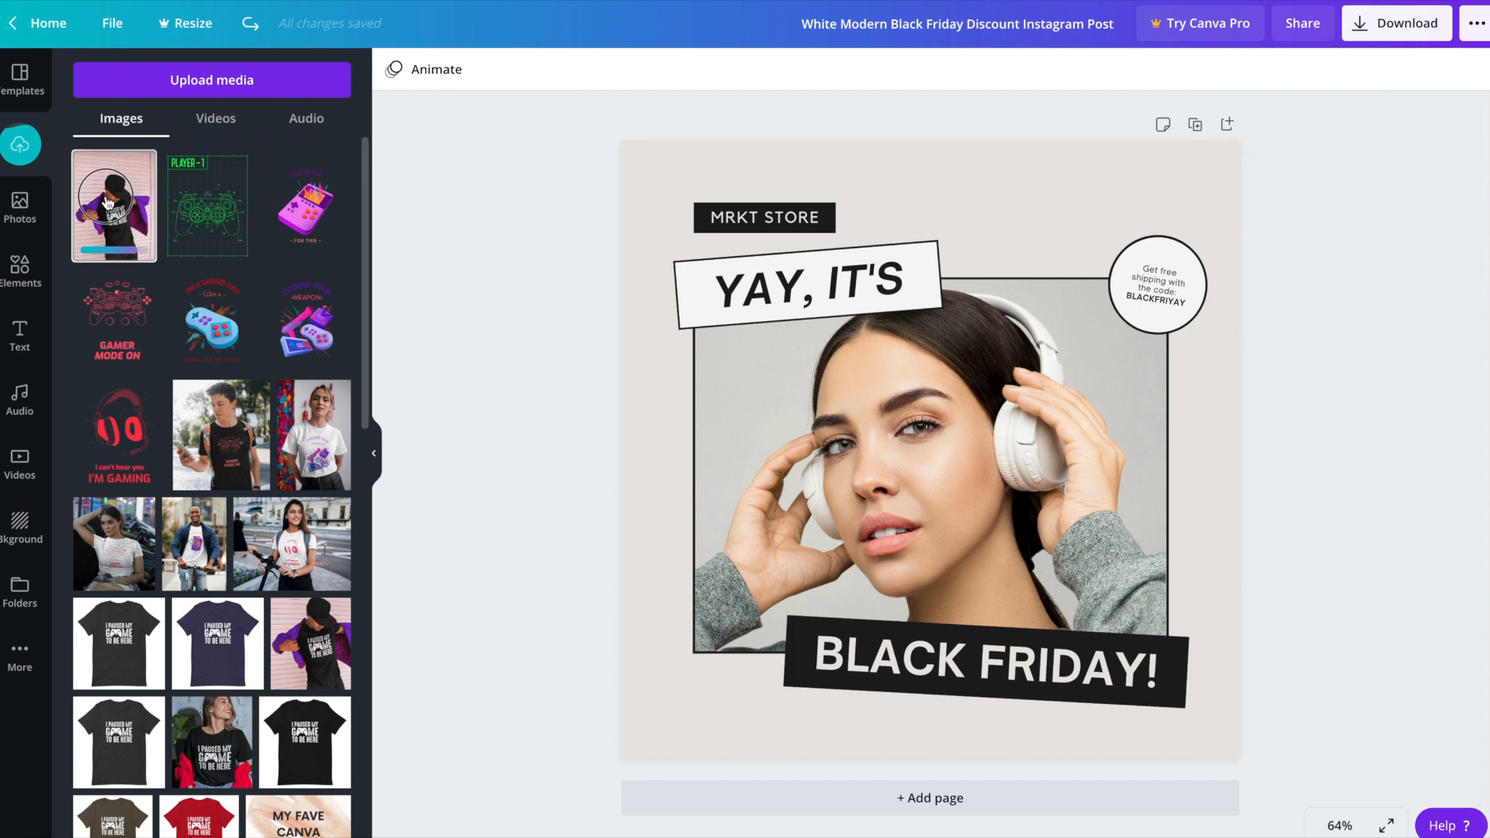
drag(108, 203, 803, 461)
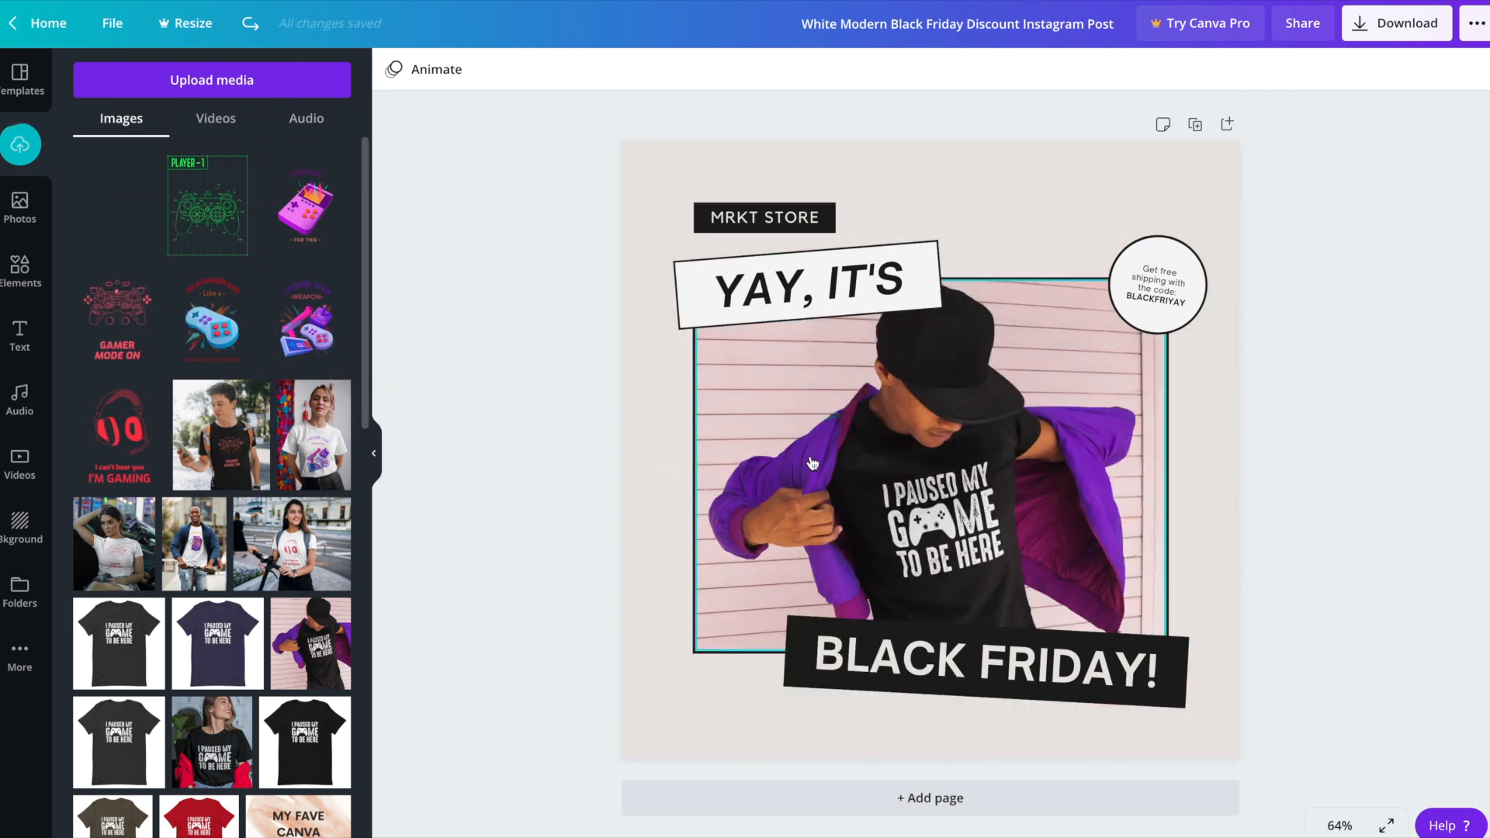
- Enlarge the photo inside its frame and reposition it so the shirt's print sits in the middle of the crop
double_click(1077, 480)
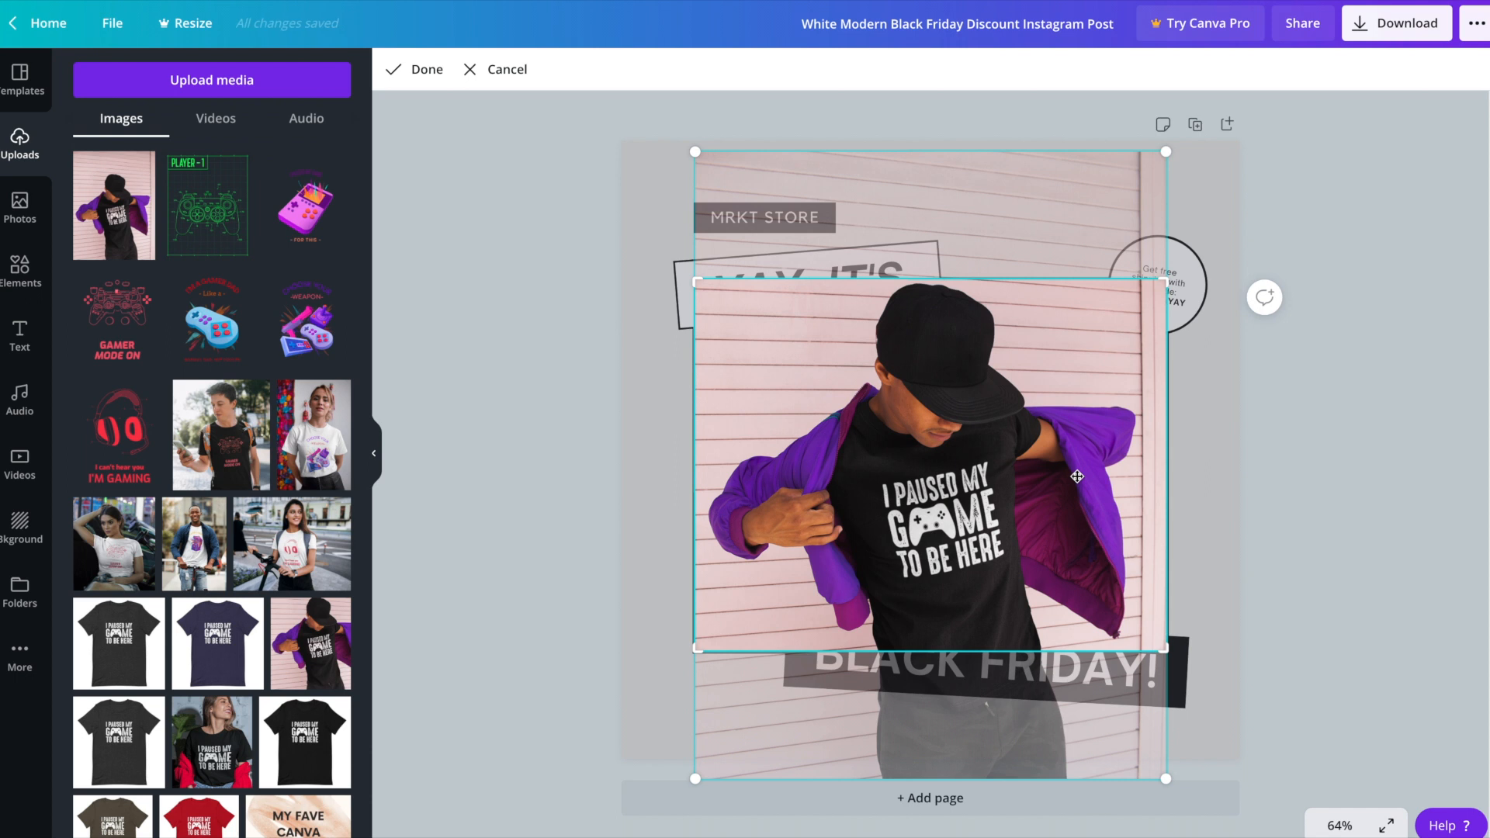
drag(1077, 504, 1077, 475)
drag(1164, 123, 1306, 67)
drag(1030, 442, 992, 502)
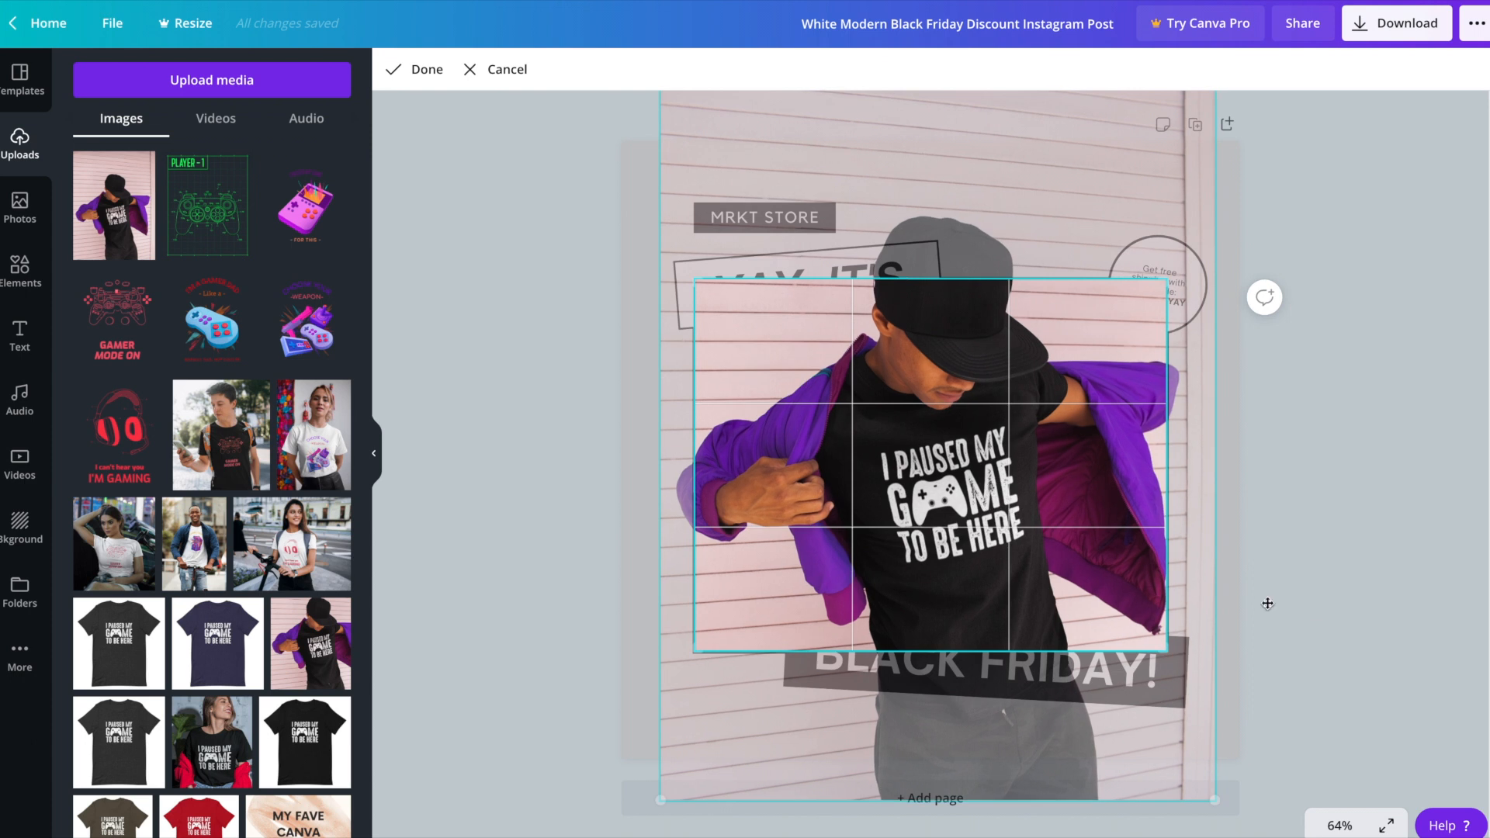
click(1326, 613)
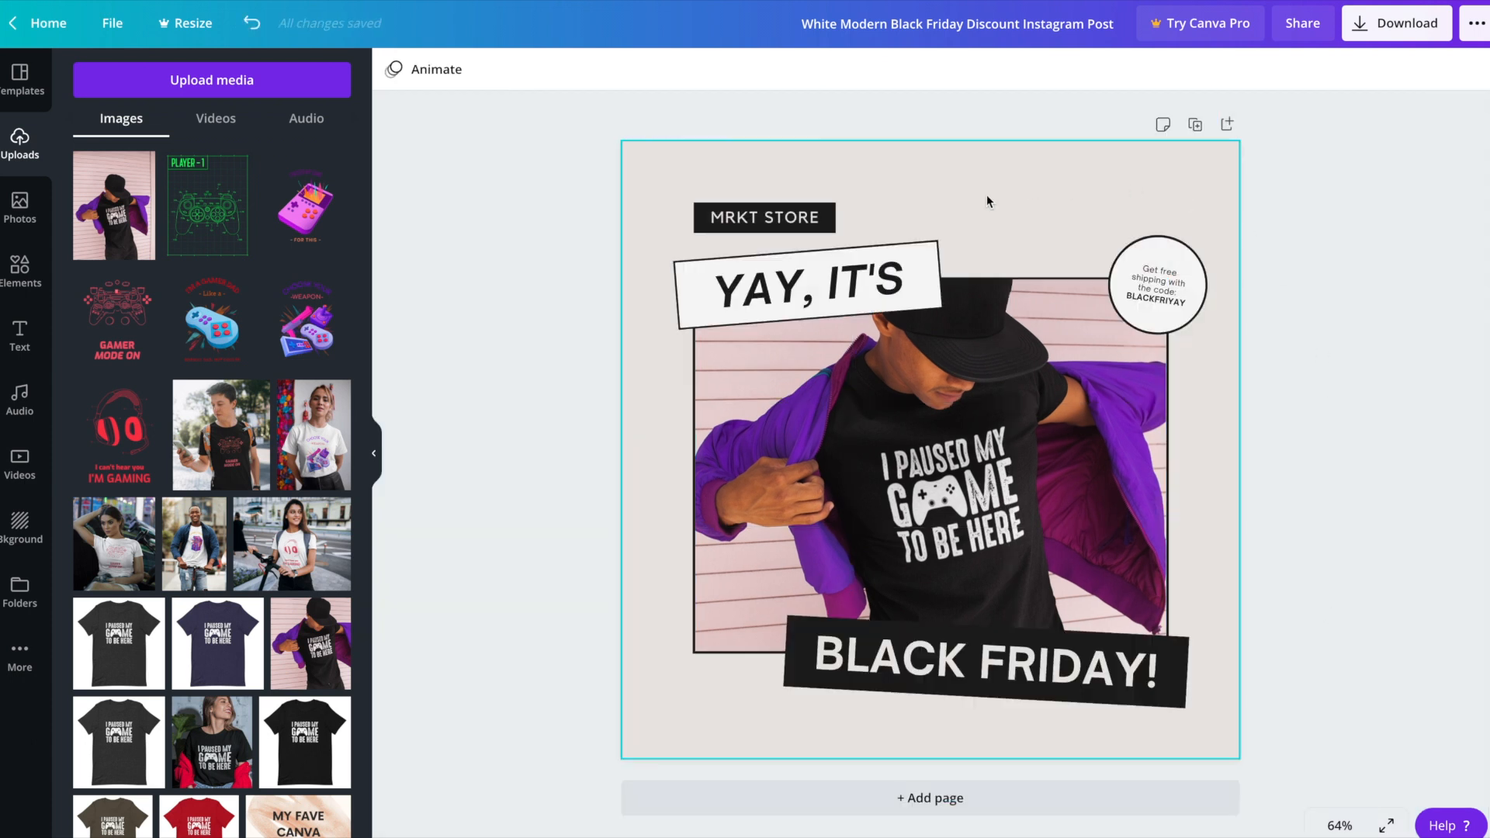
- Replace the MRKT STORE label with GAMING SHIRTS and widen its box so the text fits on one line
click(808, 223)
double_click(808, 224)
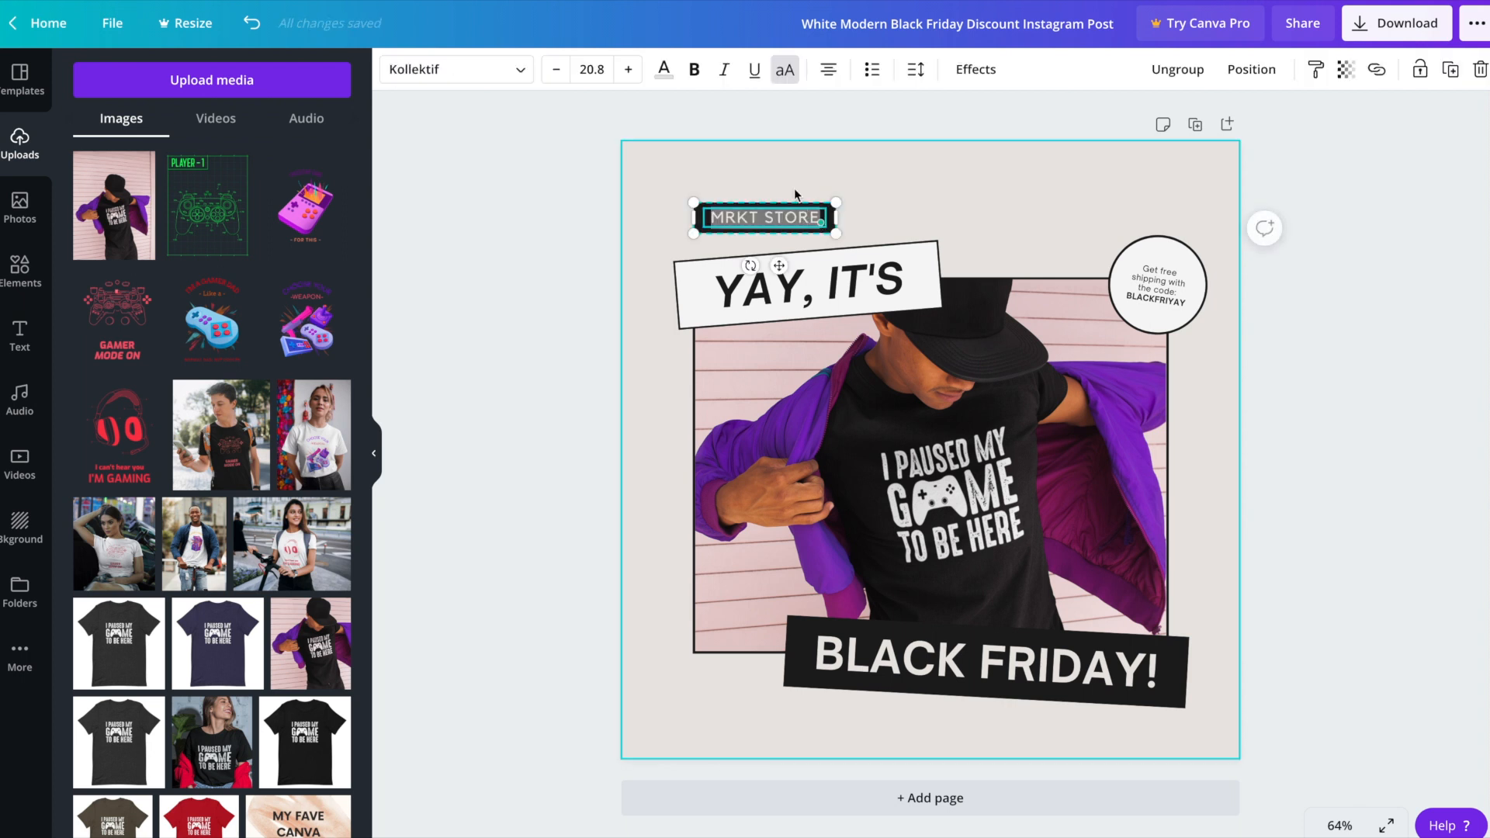
text(GAM)
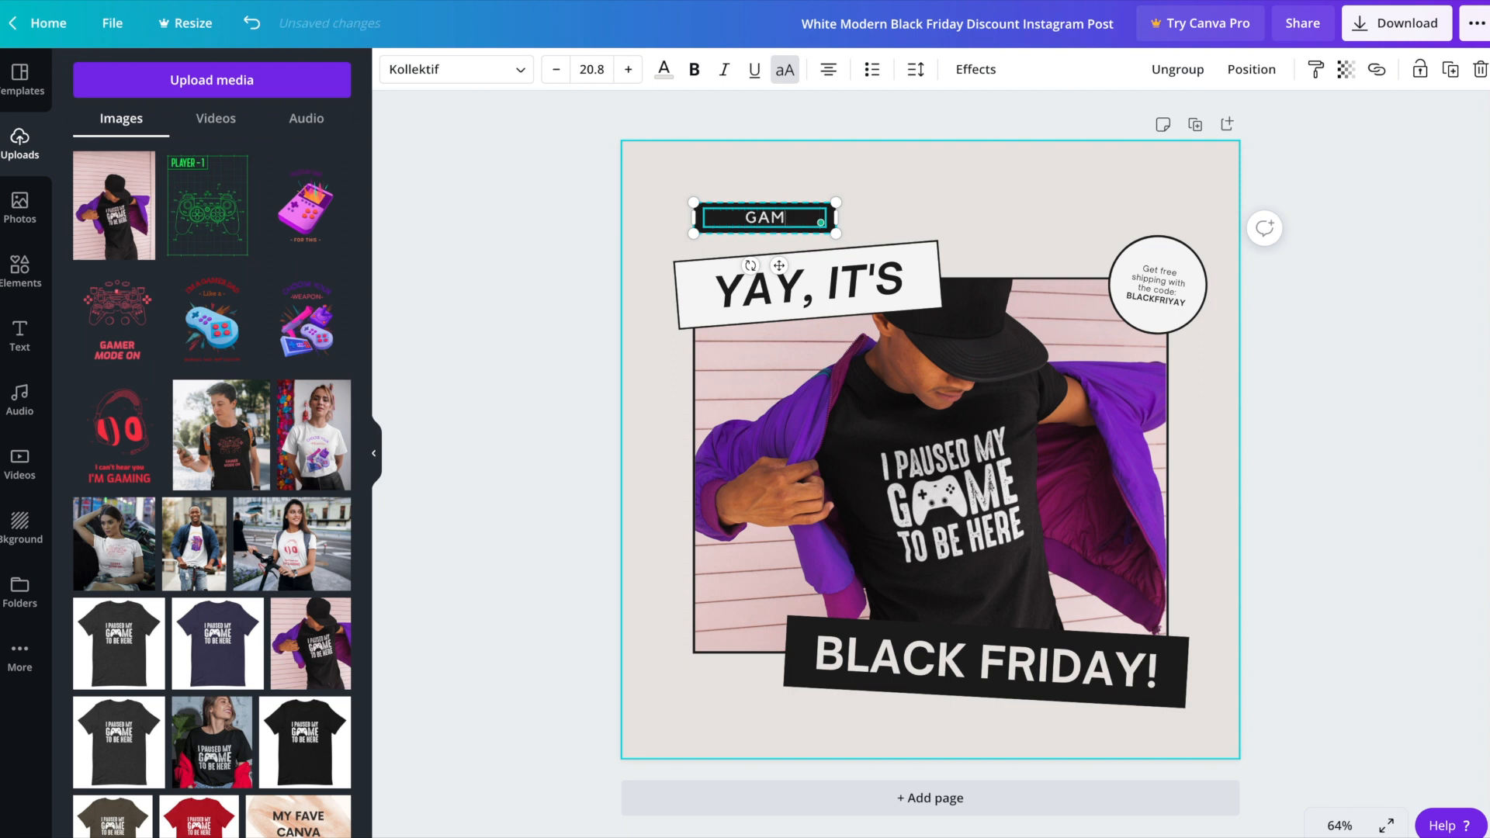
text(ING SHIRTS)
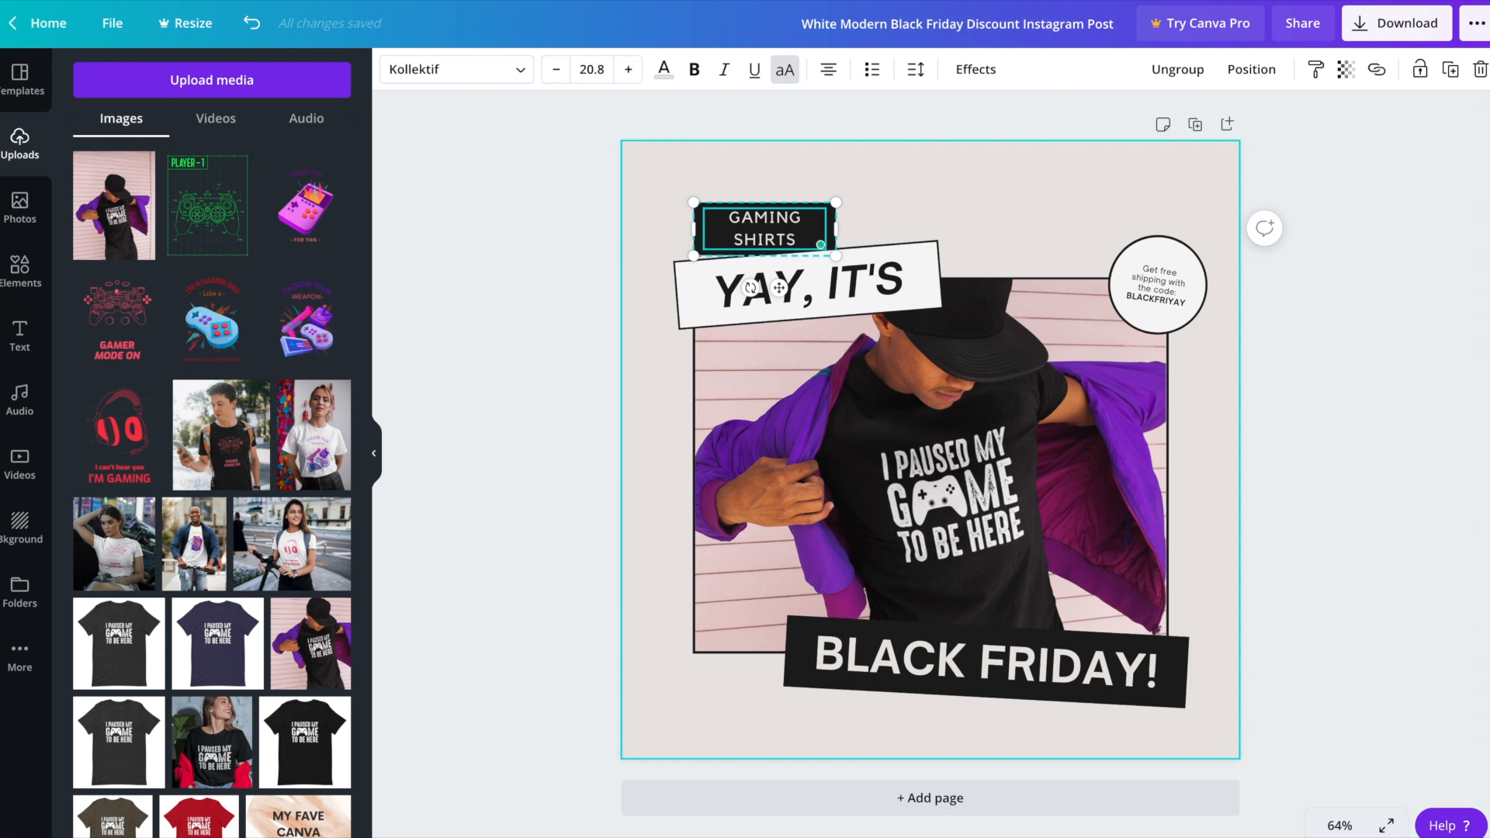
drag(840, 223, 875, 225)
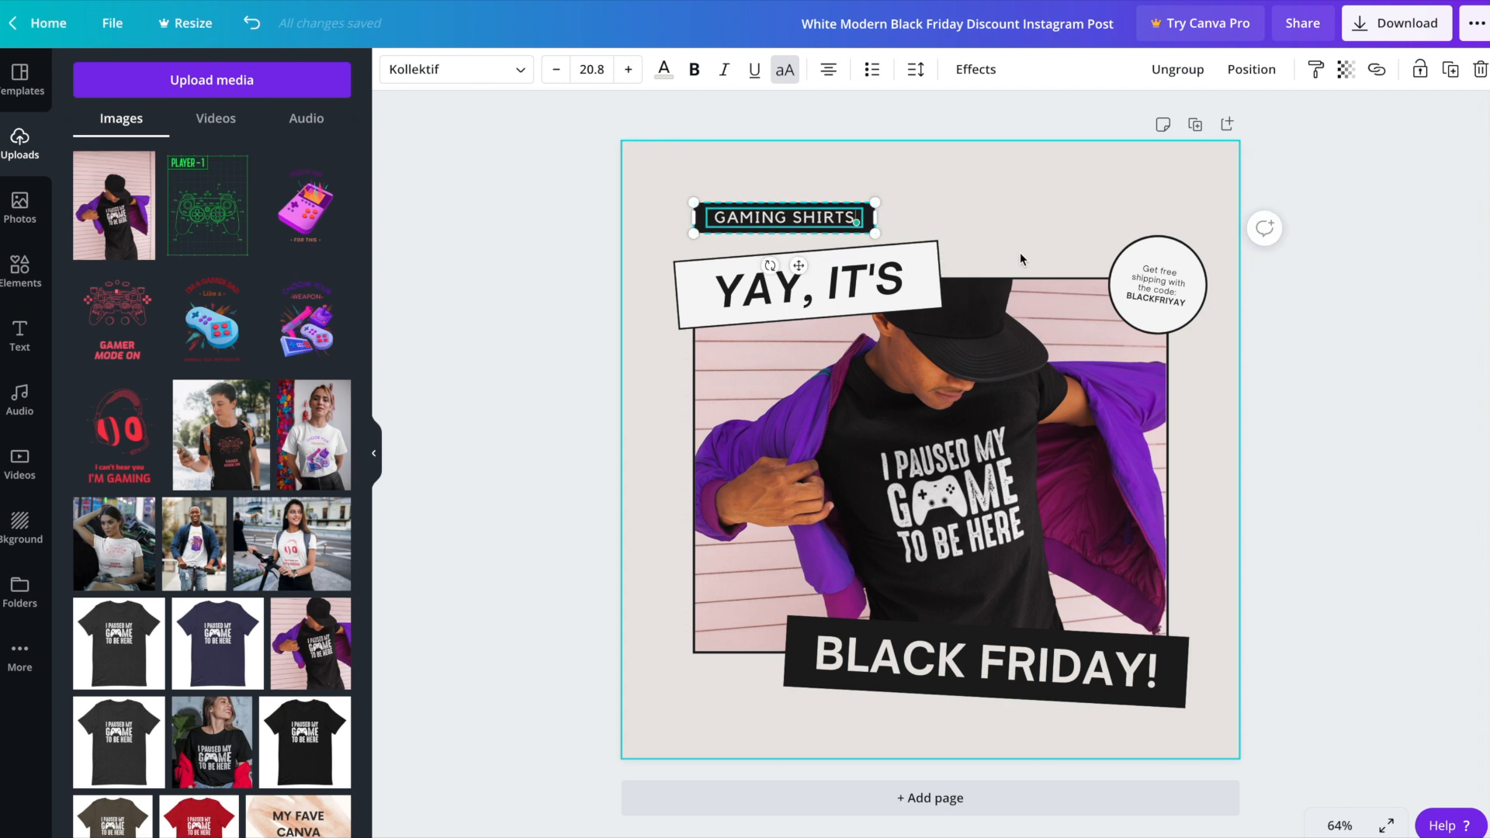
click(1372, 397)
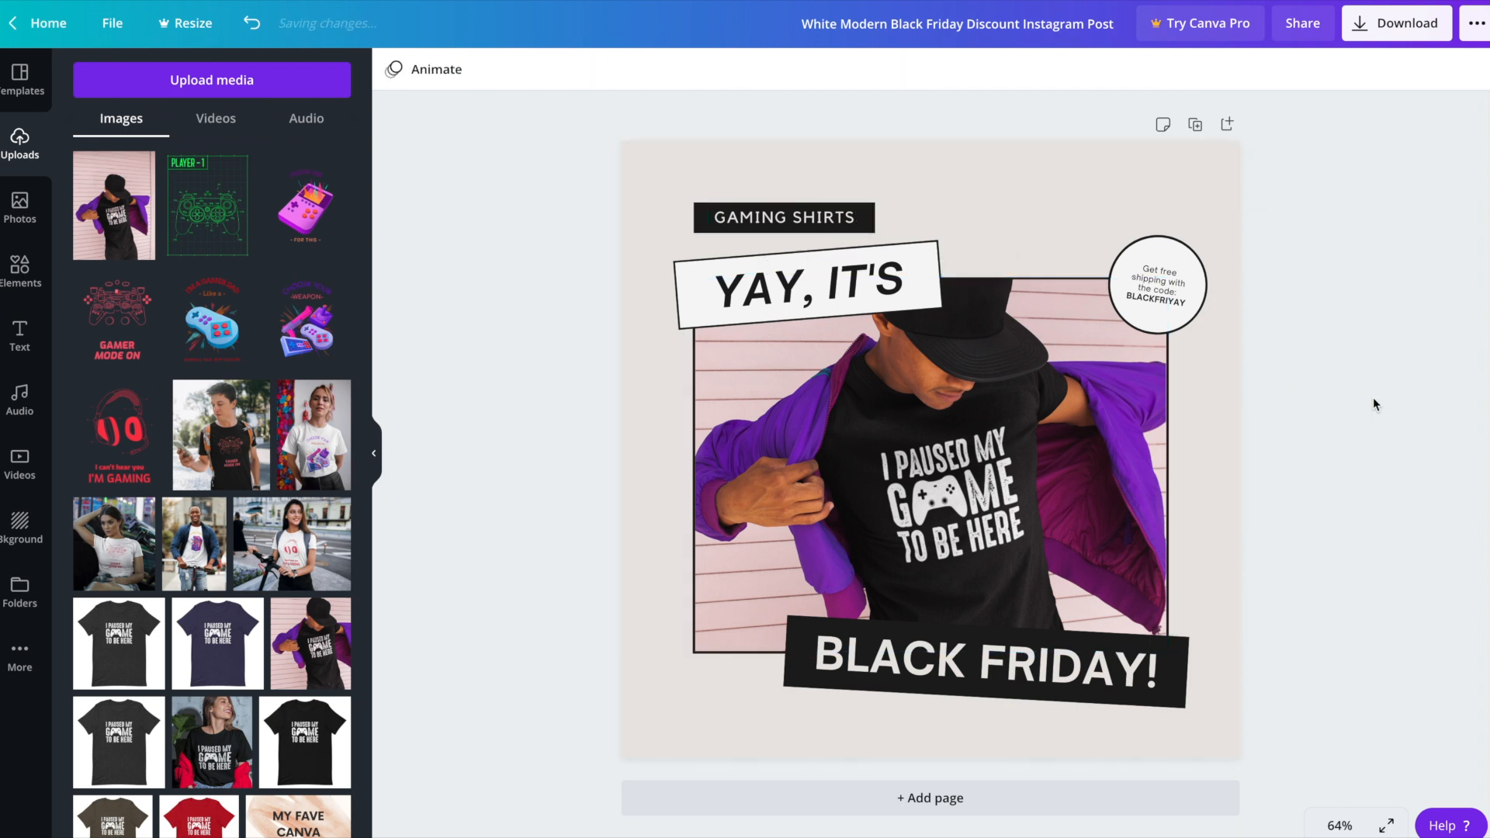
- Change the "YAY, IT'S" headline to "SAVE 50%" and the round badge's text to "Use promo code SAVE50 on your next purchase"
double_click(875, 287)
text(SAVE 50%)
click(1173, 277)
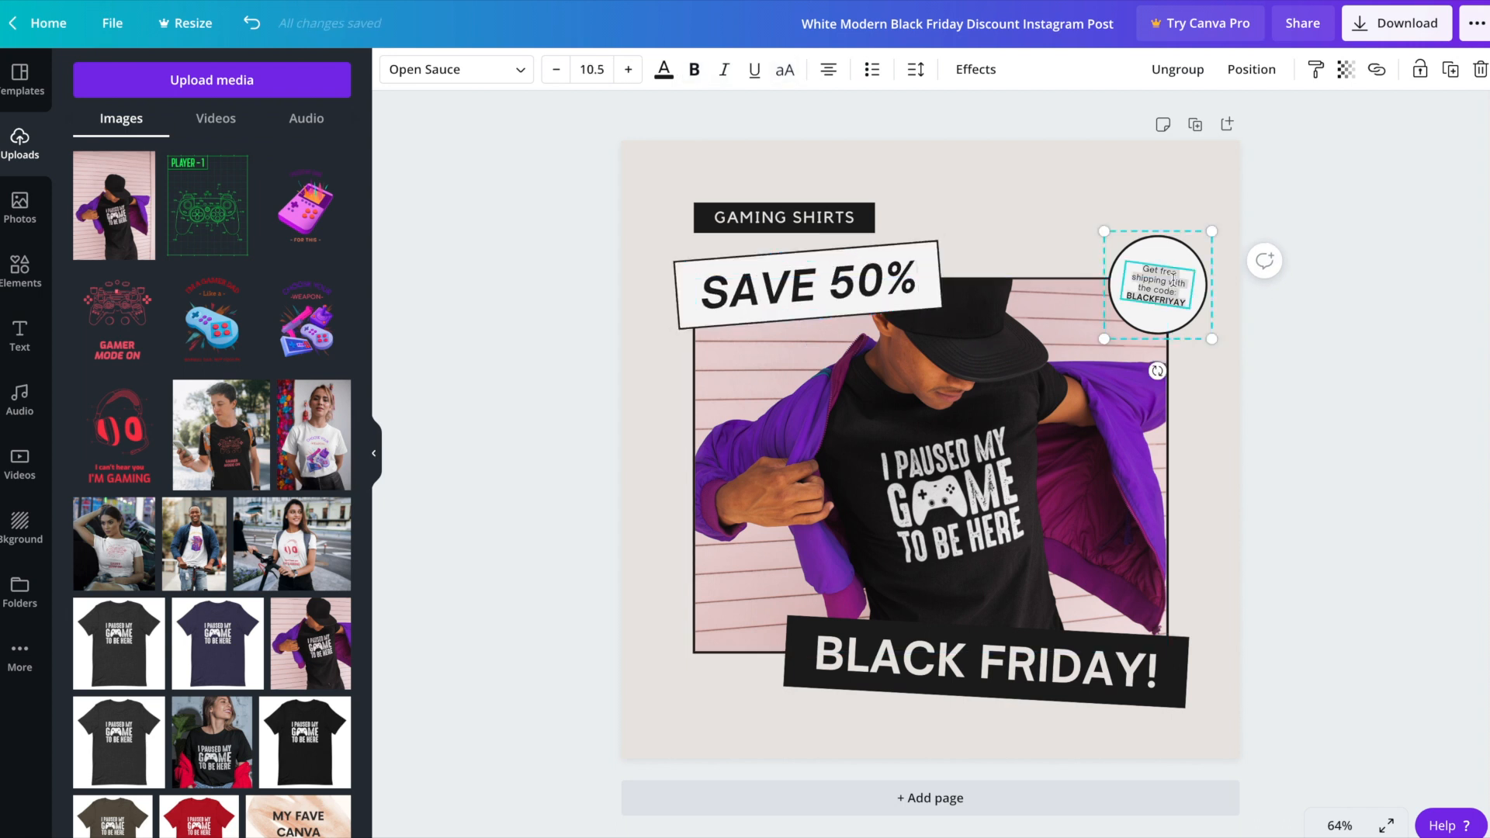
text(Use promo code )
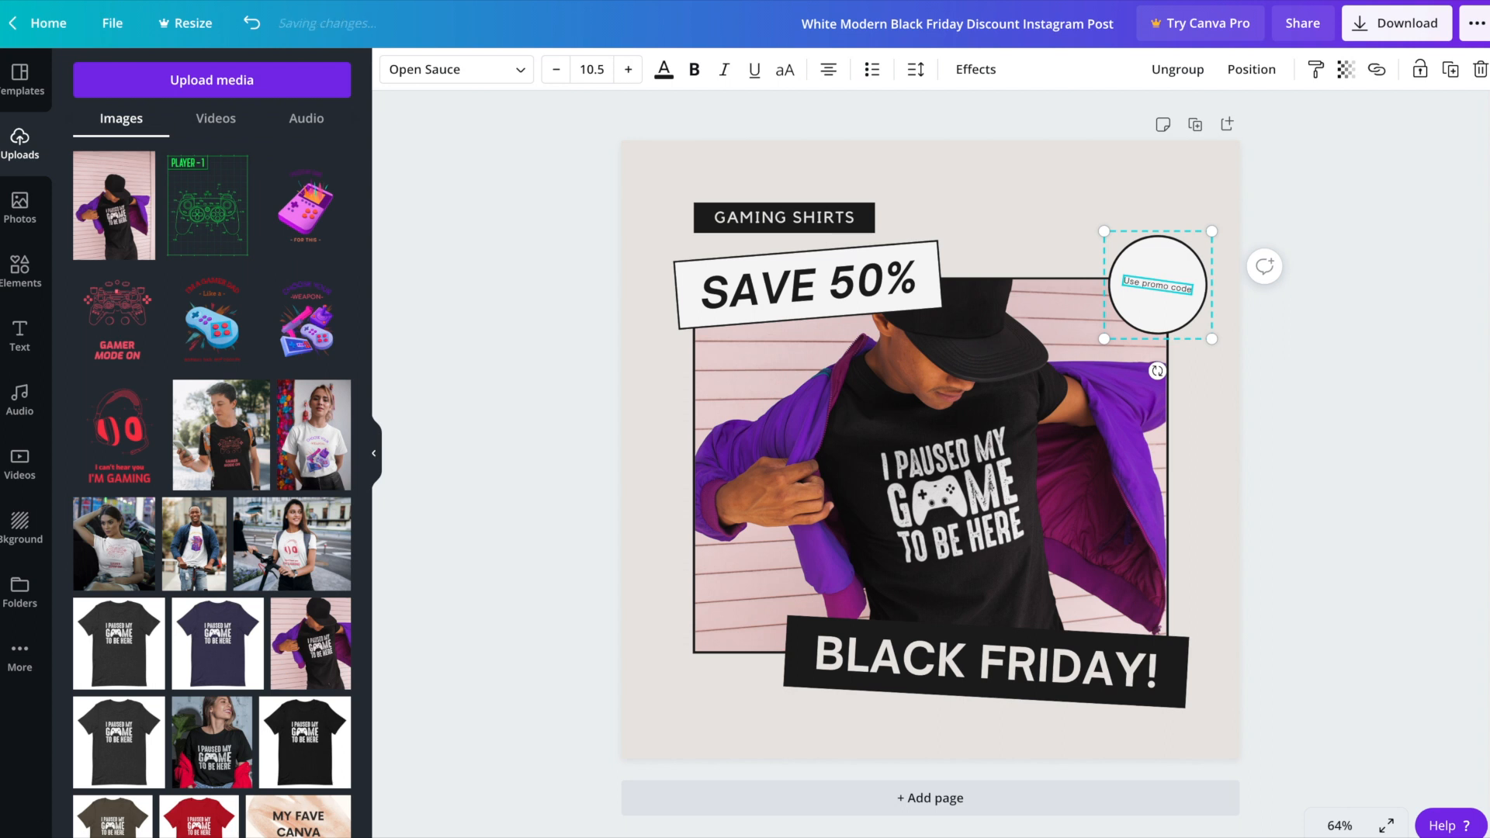
text(SAVE50)
key(Return)
text(on your next purchase)
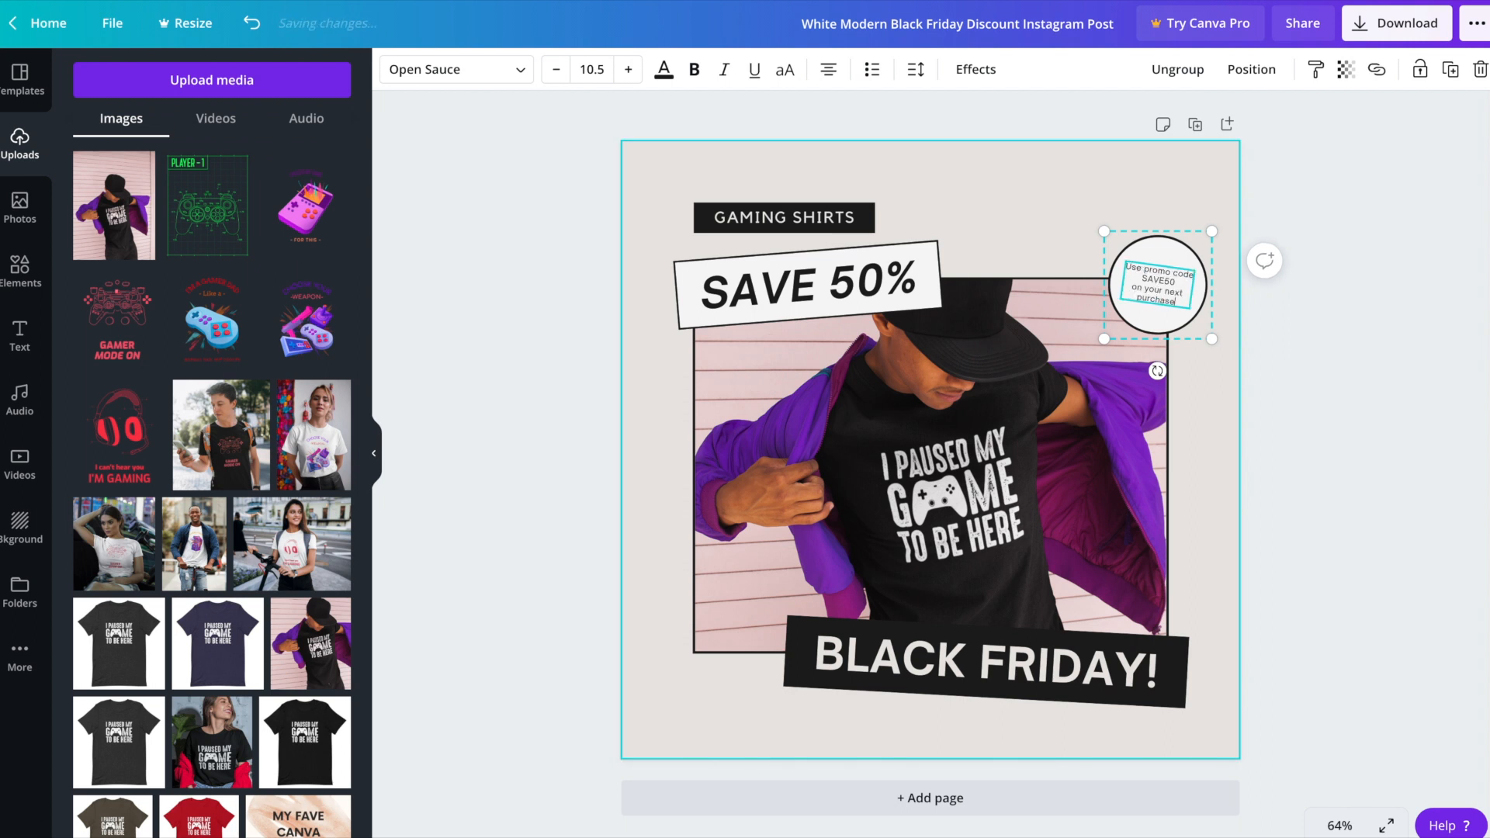
click(1315, 391)
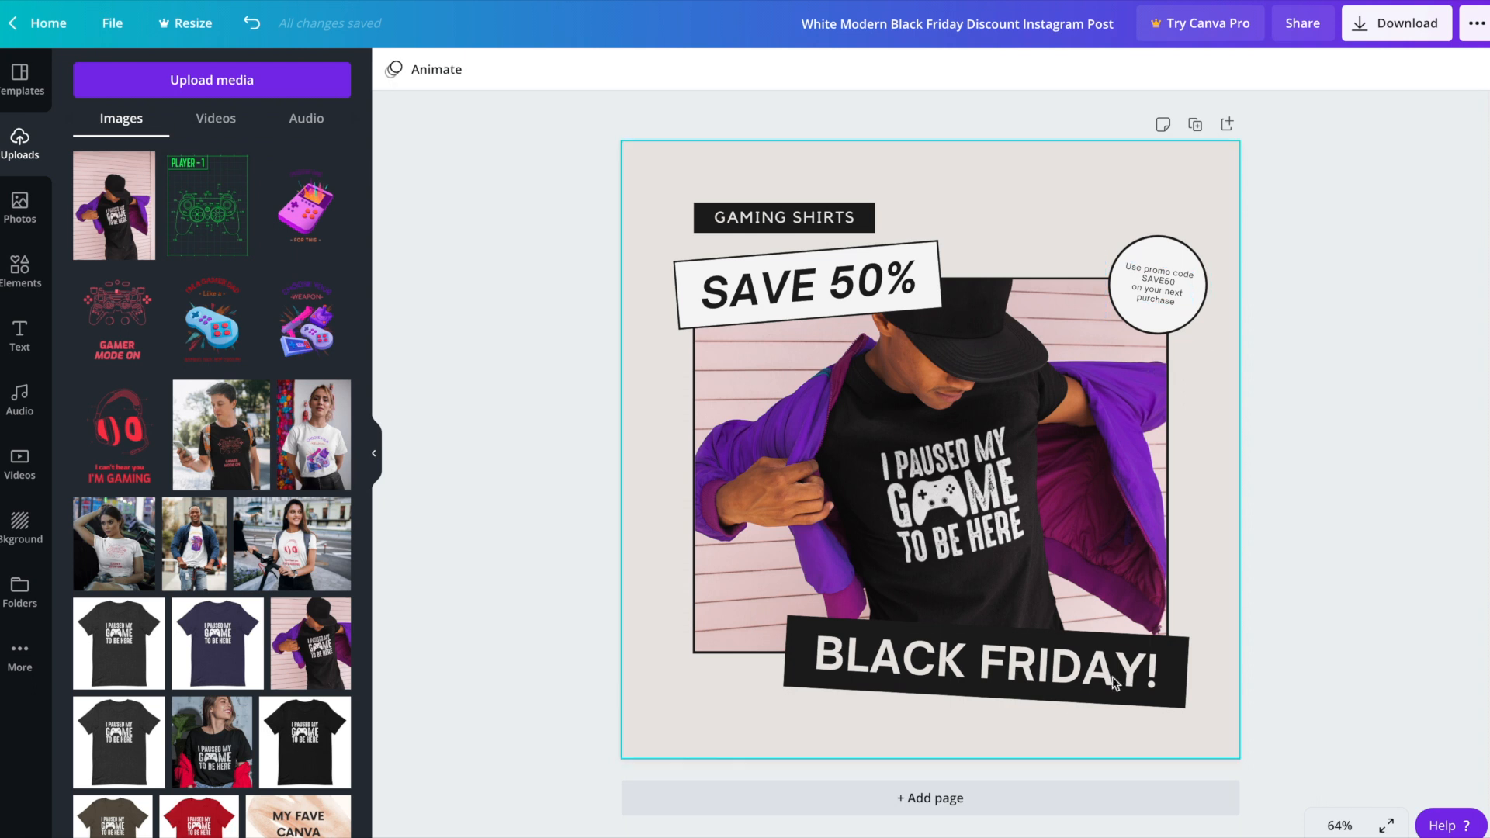
- Replace the BLACK FRIDAY! banner text with FLASH SALE
double_click(1033, 667)
text(FL)
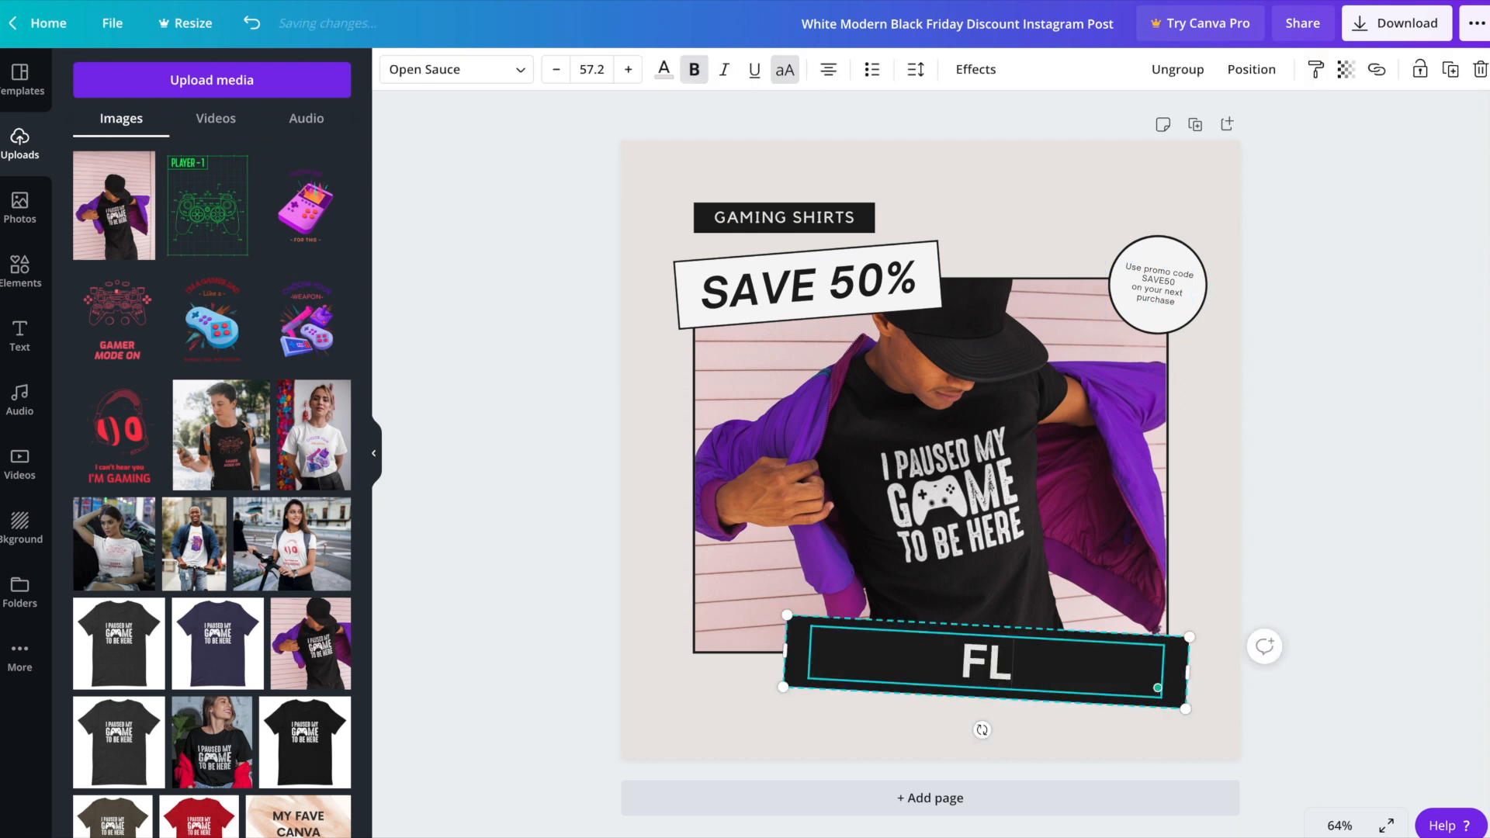
text(ASH SALE)
click(1335, 528)
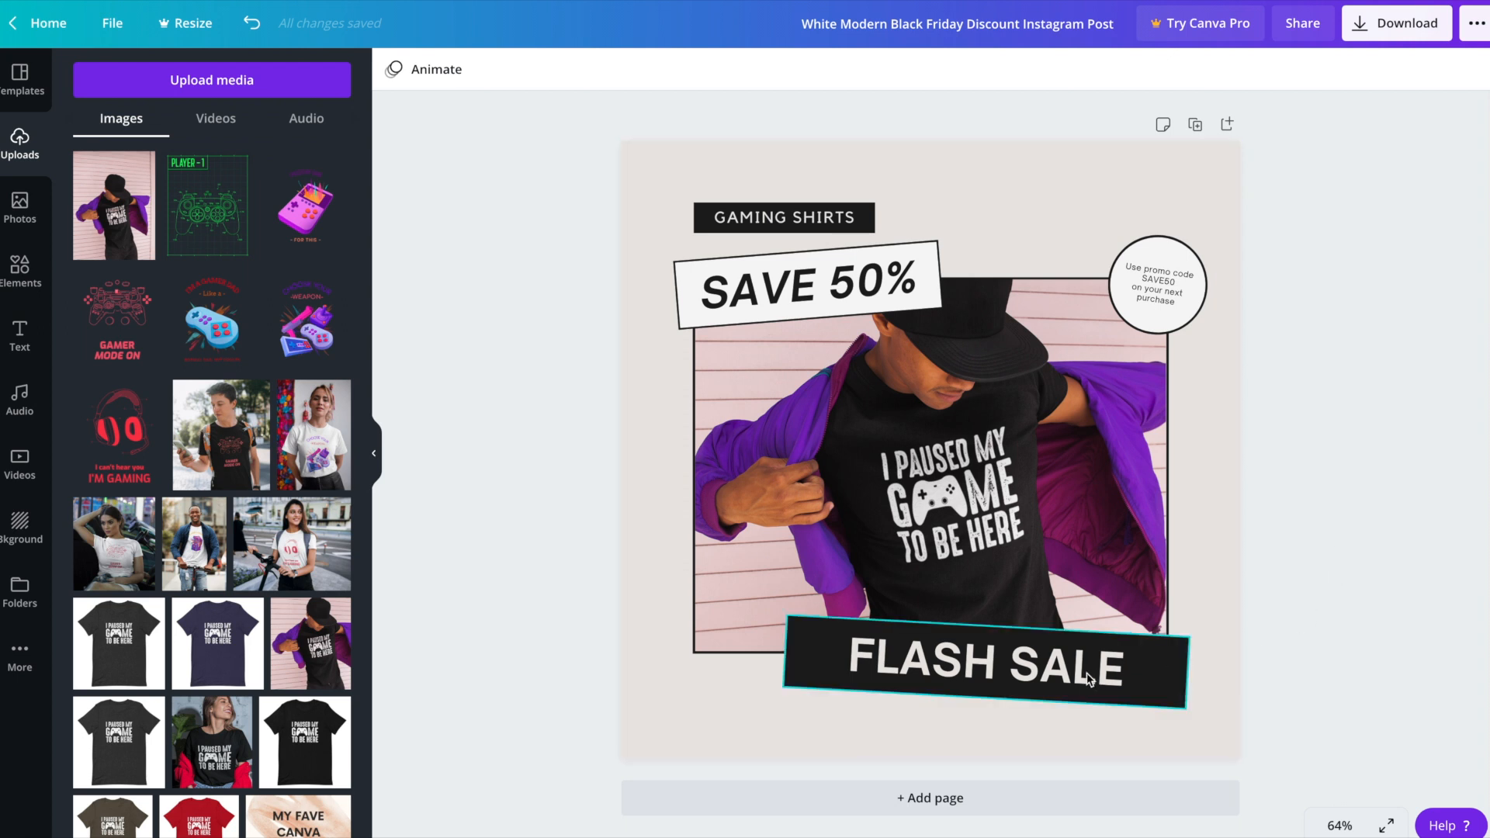
- Try the Anton font on the FLASH SALE banner text, and settle on Archivo Black
click(1029, 662)
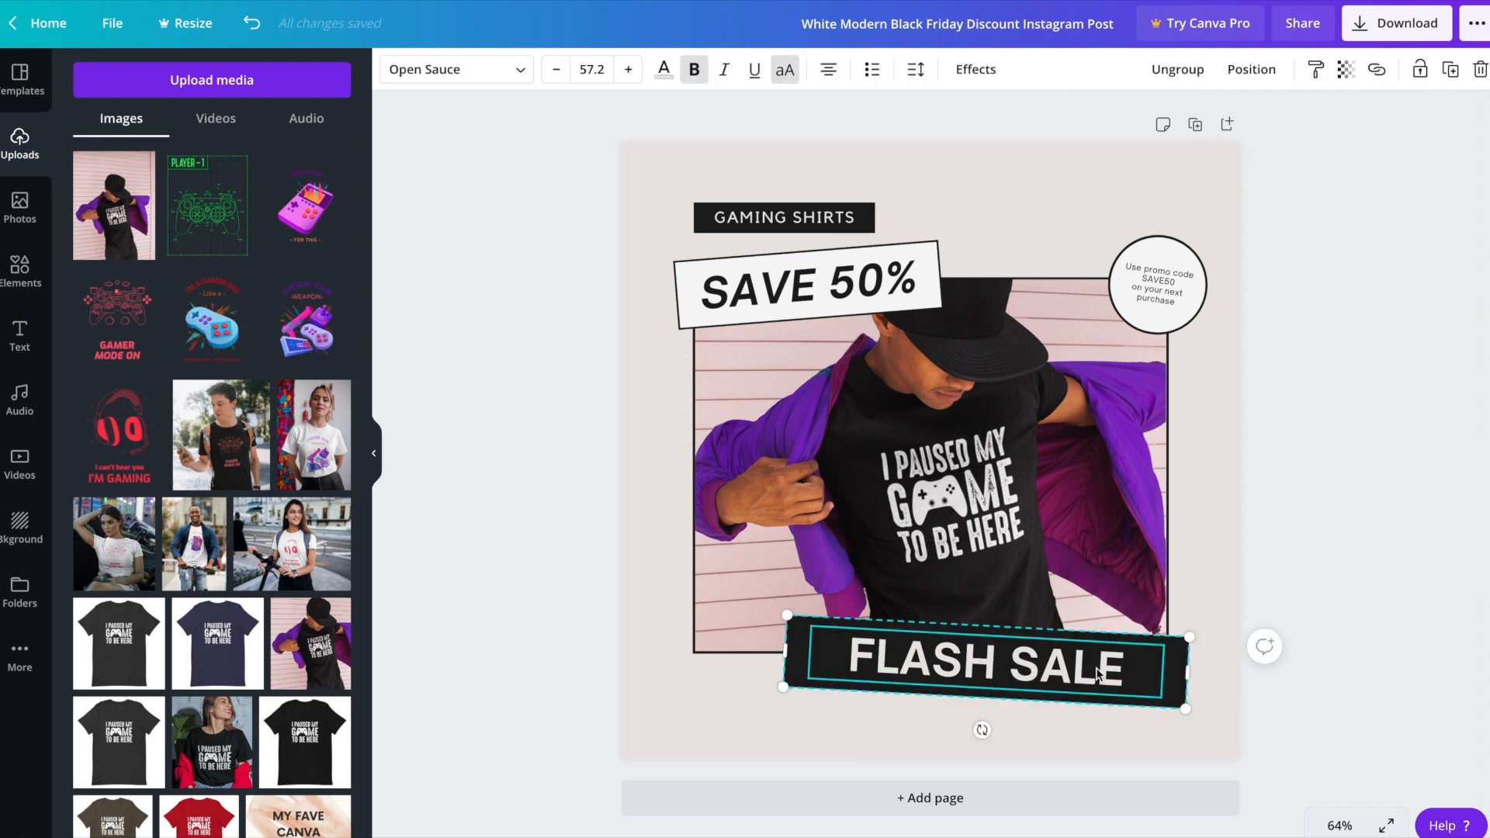
click(506, 70)
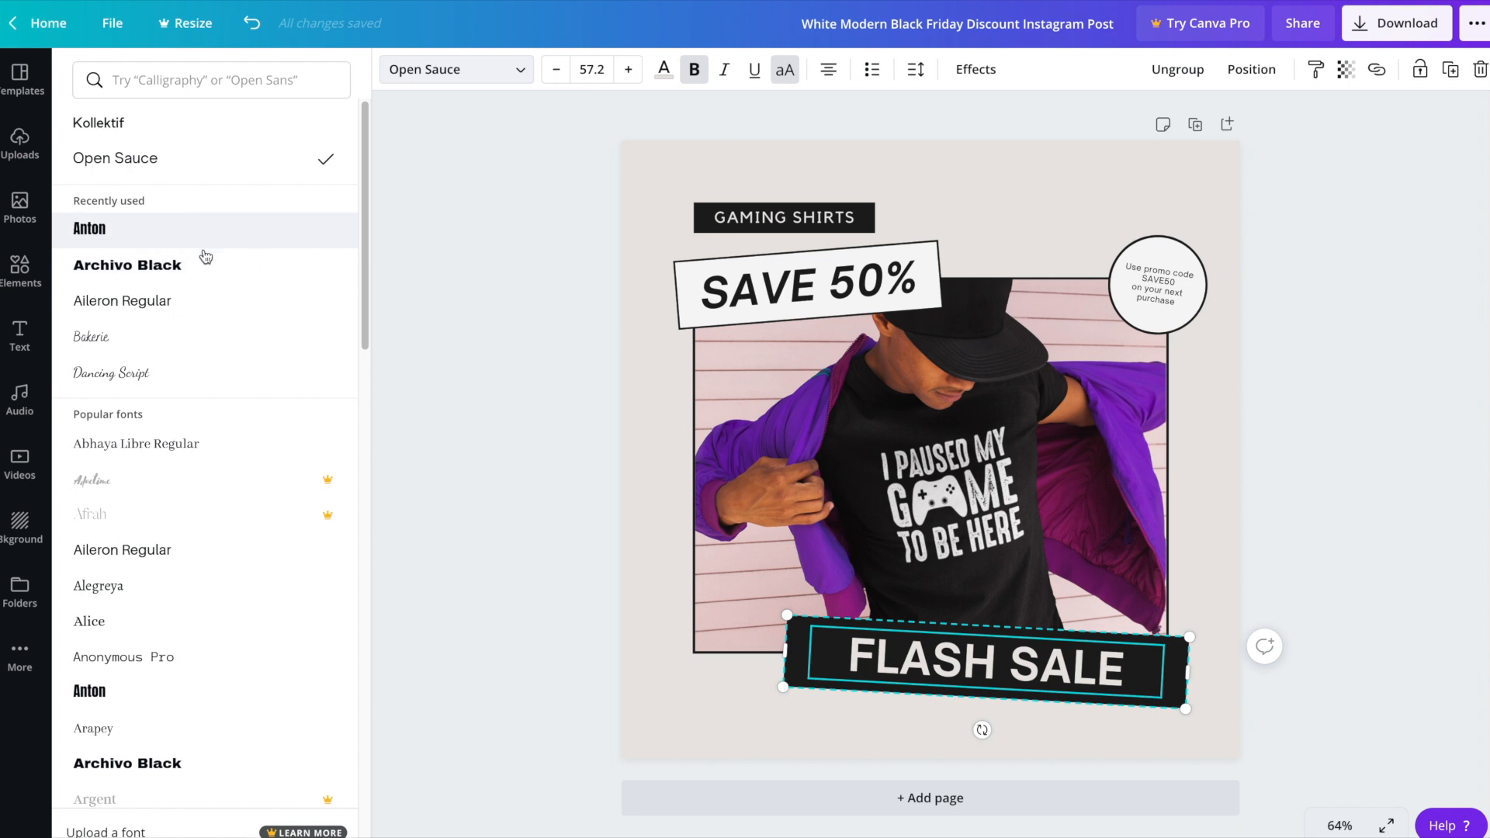
click(199, 245)
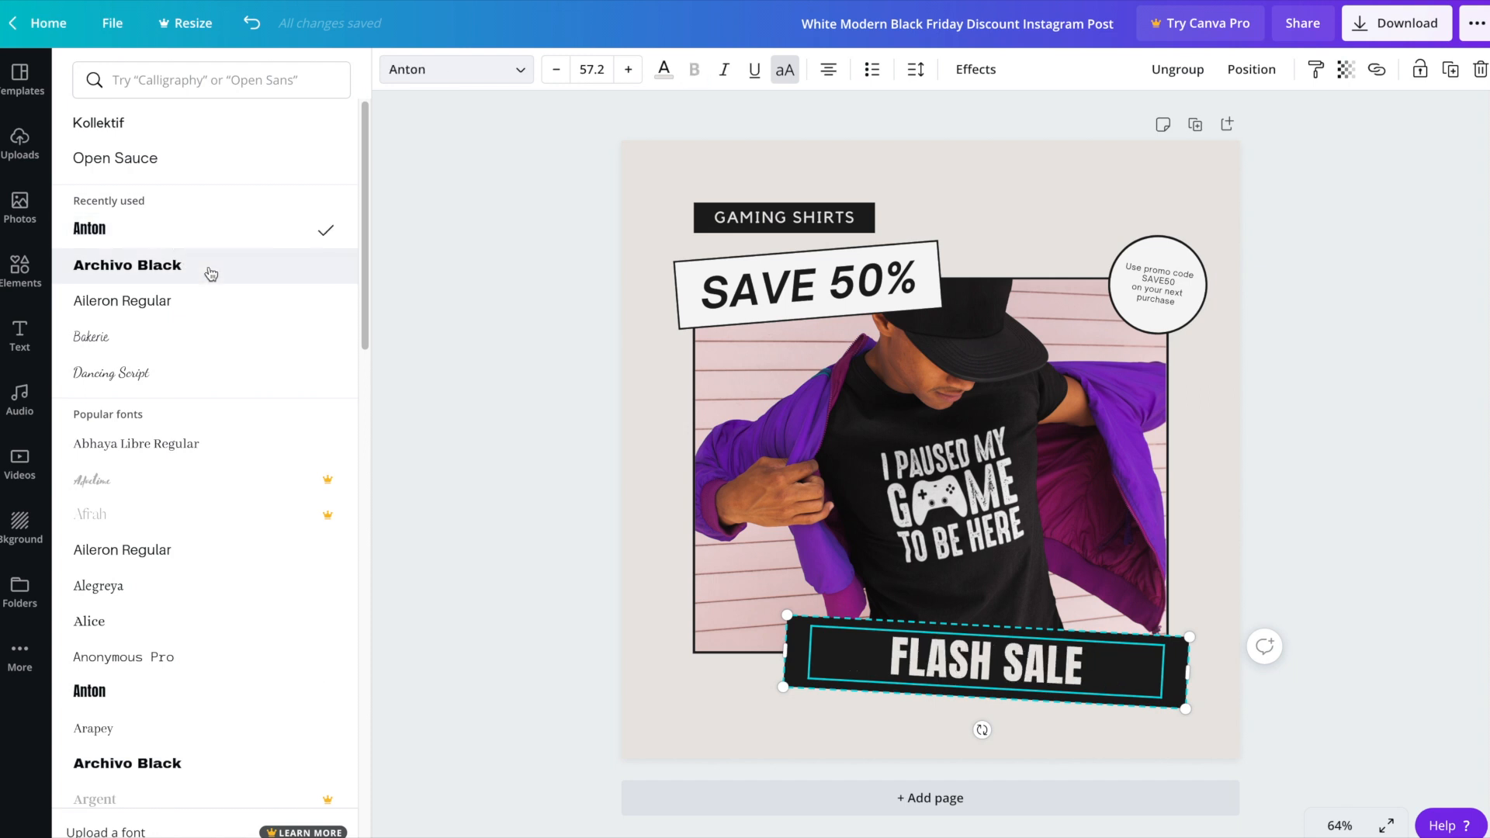
click(206, 268)
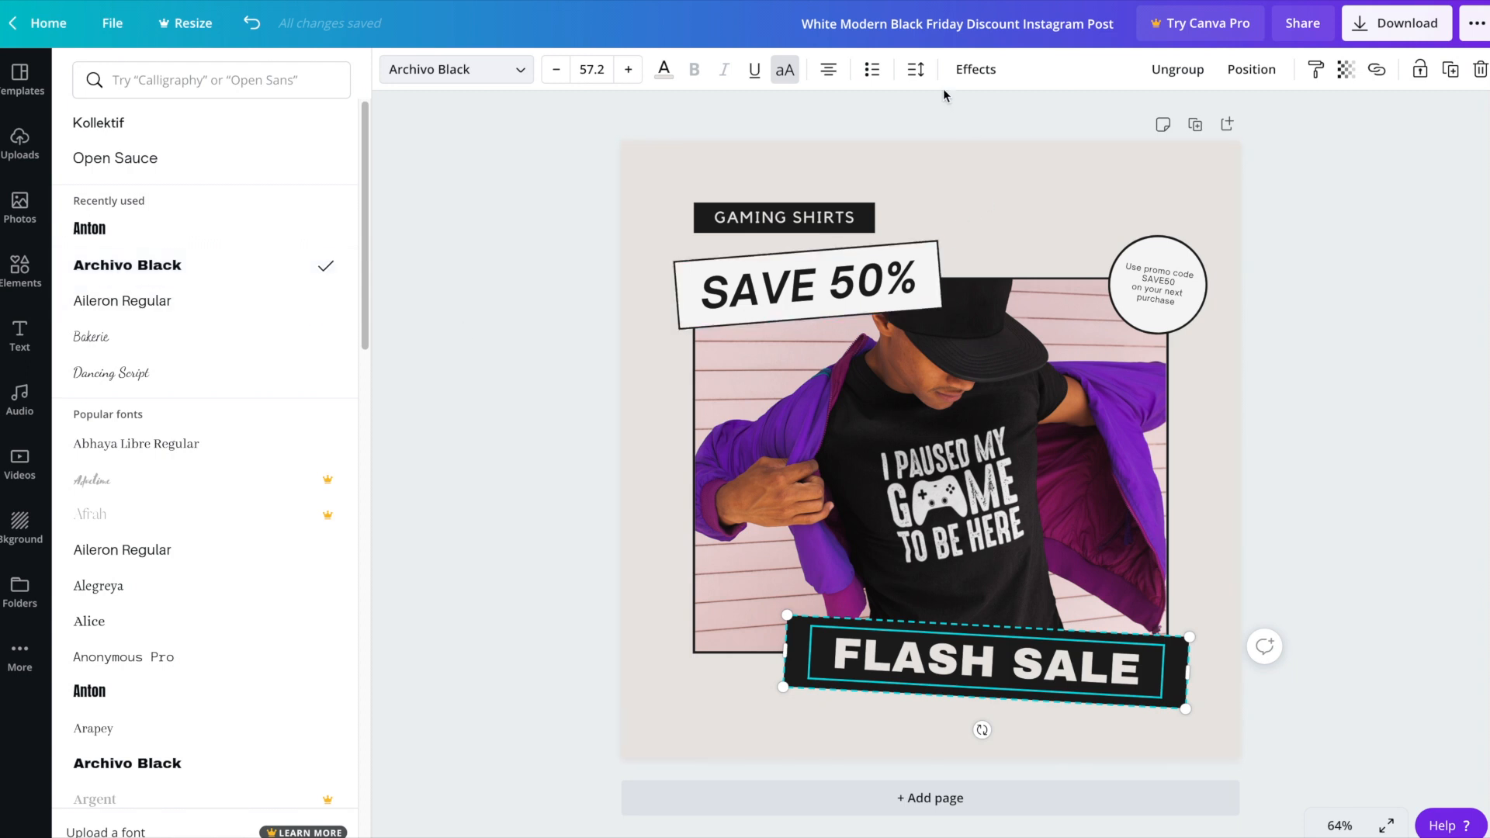
- Increase the letter spacing of the FLASH SALE banner text to 103
click(919, 73)
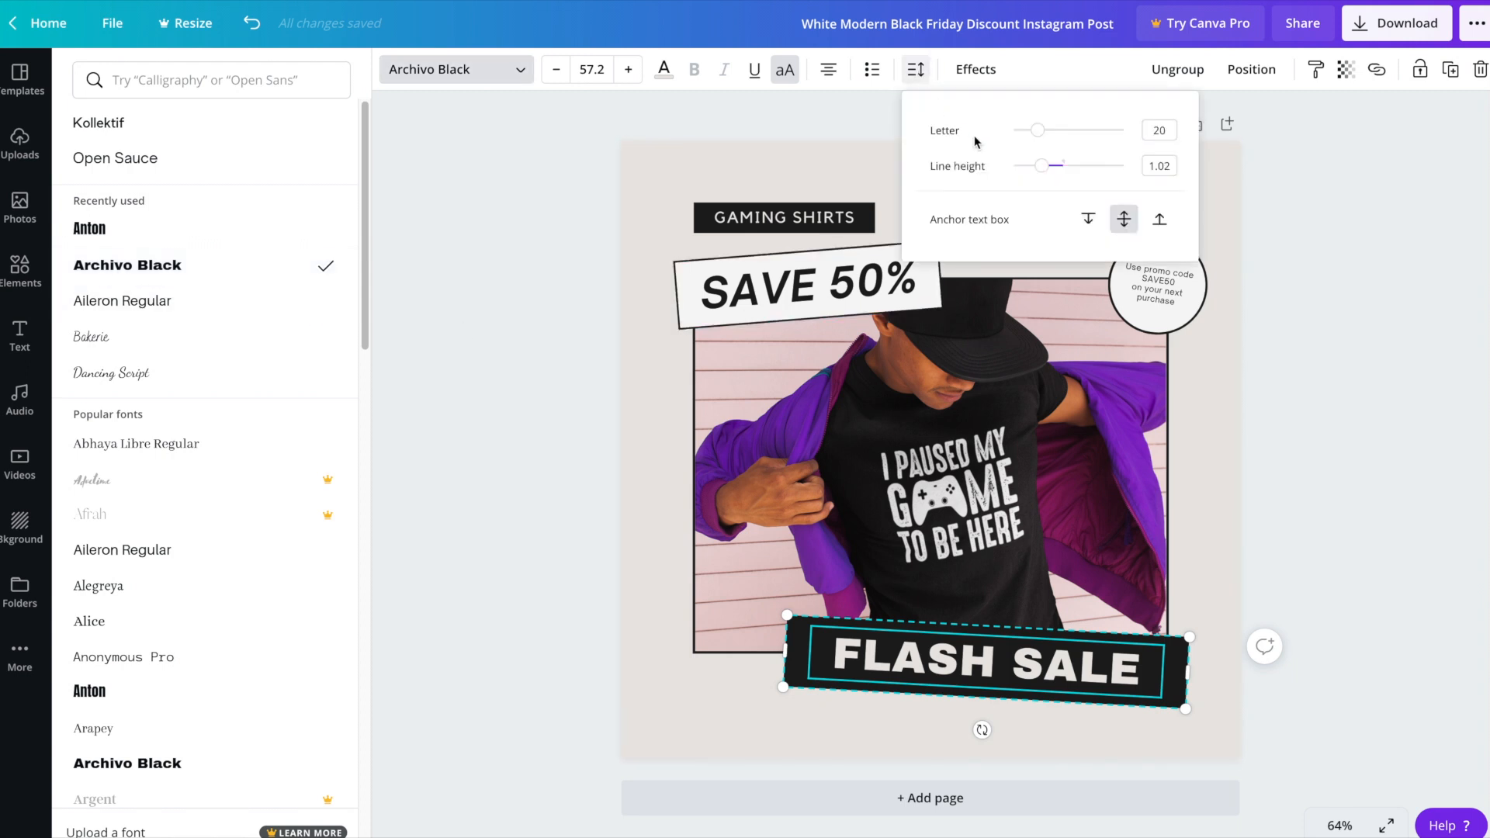
drag(1041, 139, 1047, 146)
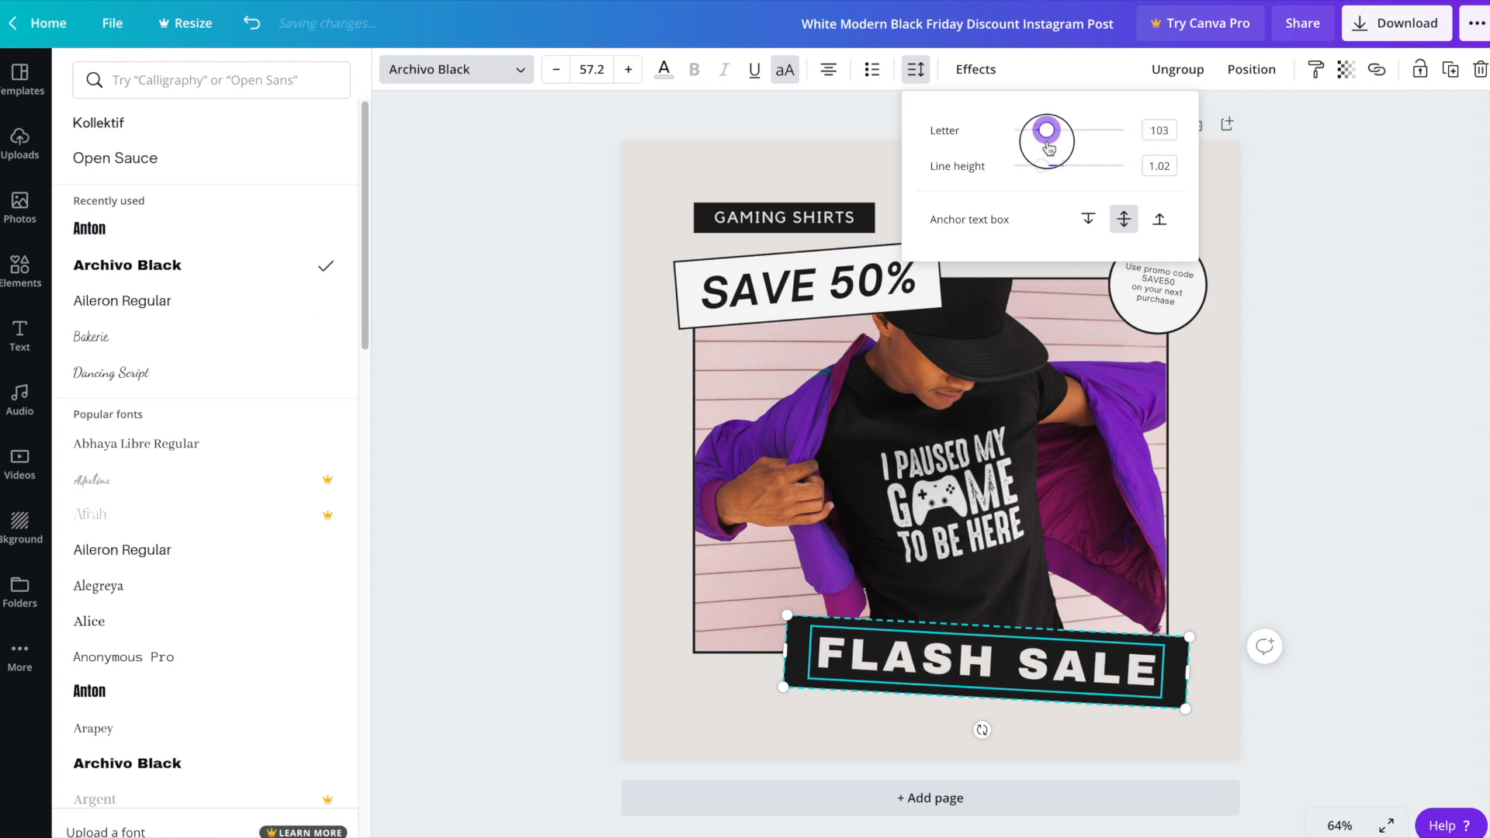
click(1381, 543)
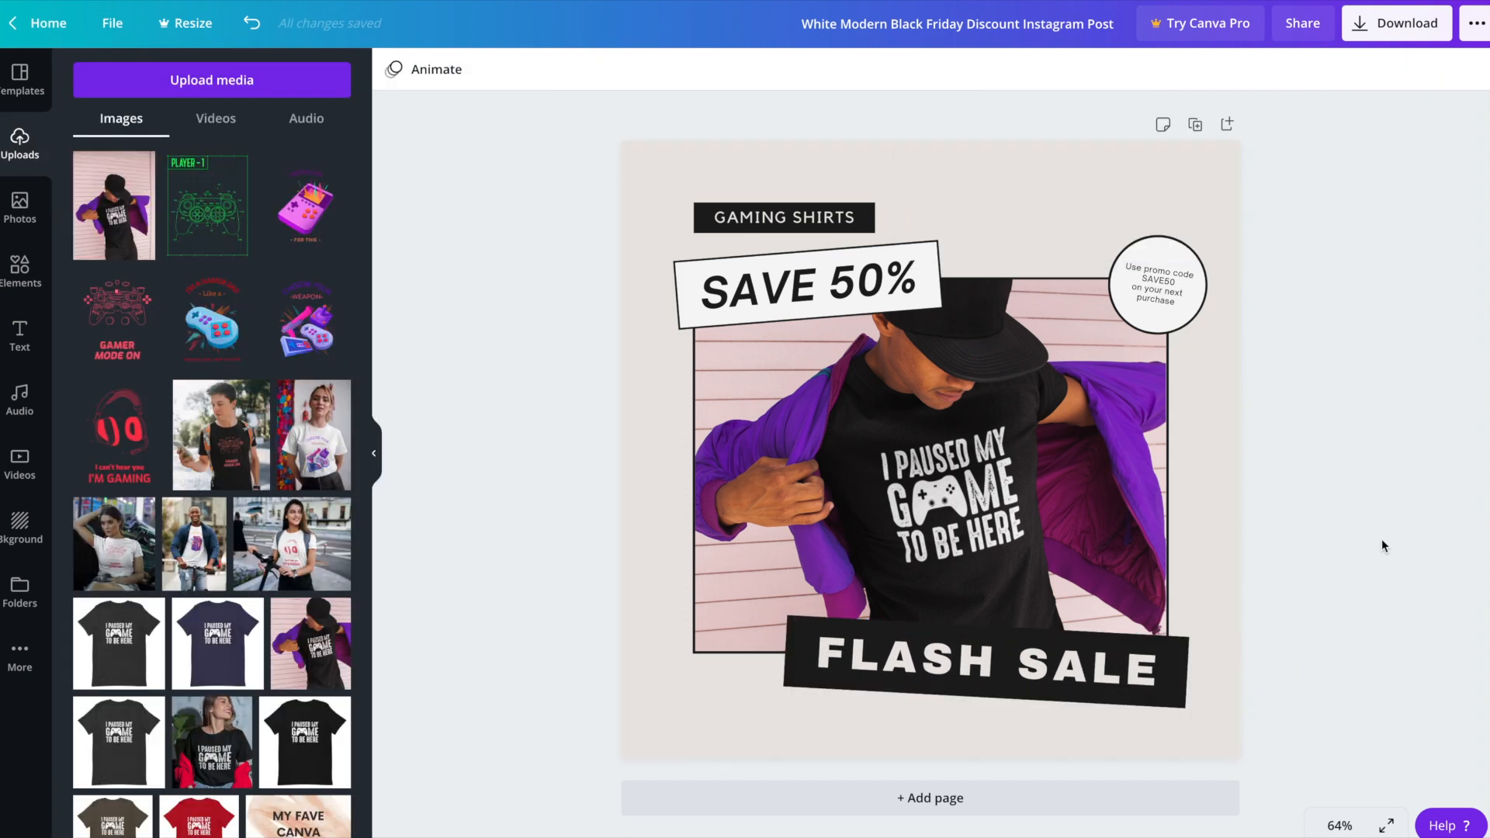
- Change the page background to a custom medium gray
click(1216, 500)
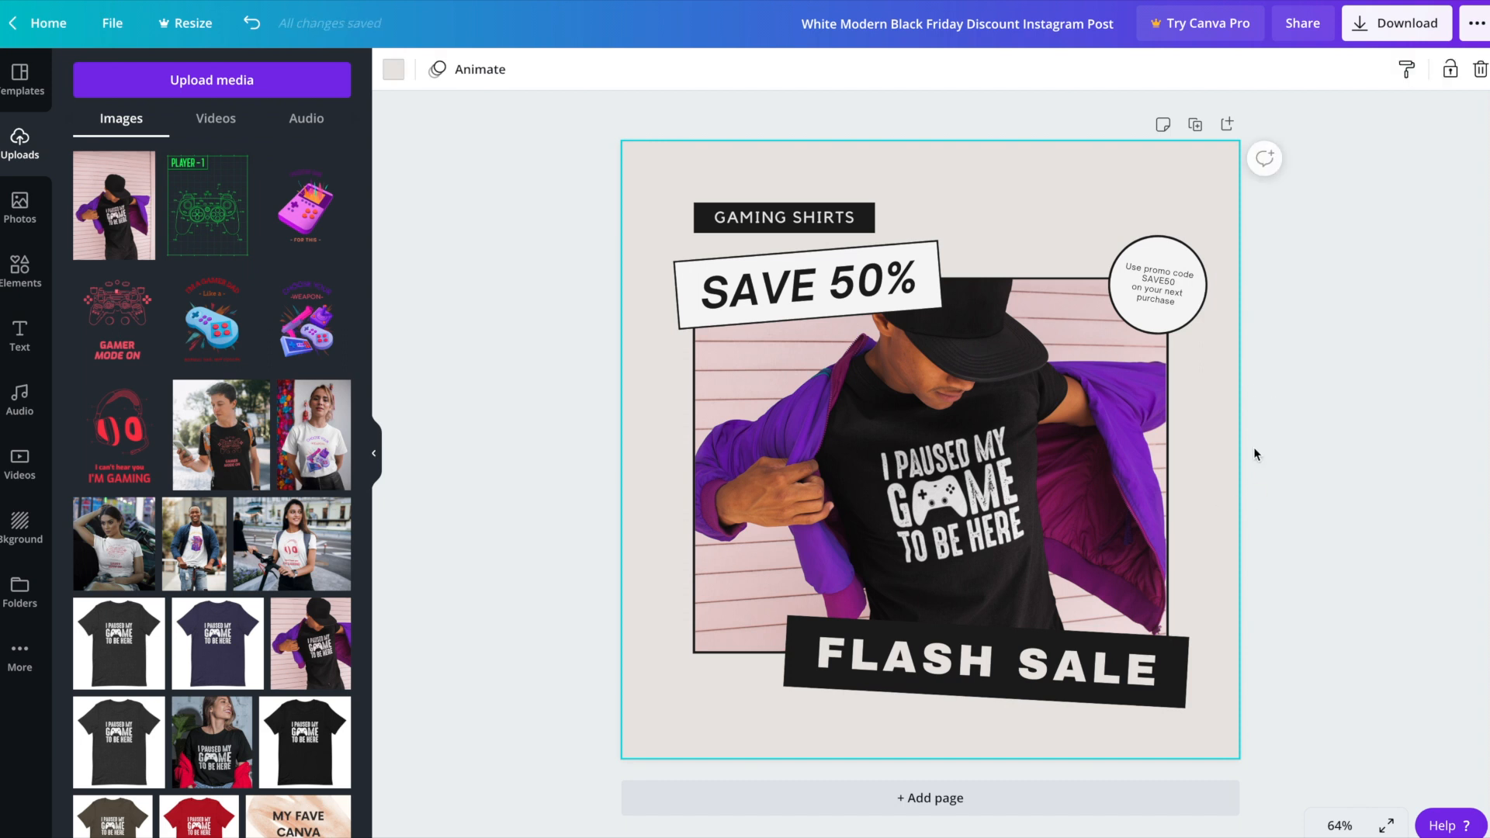
click(392, 72)
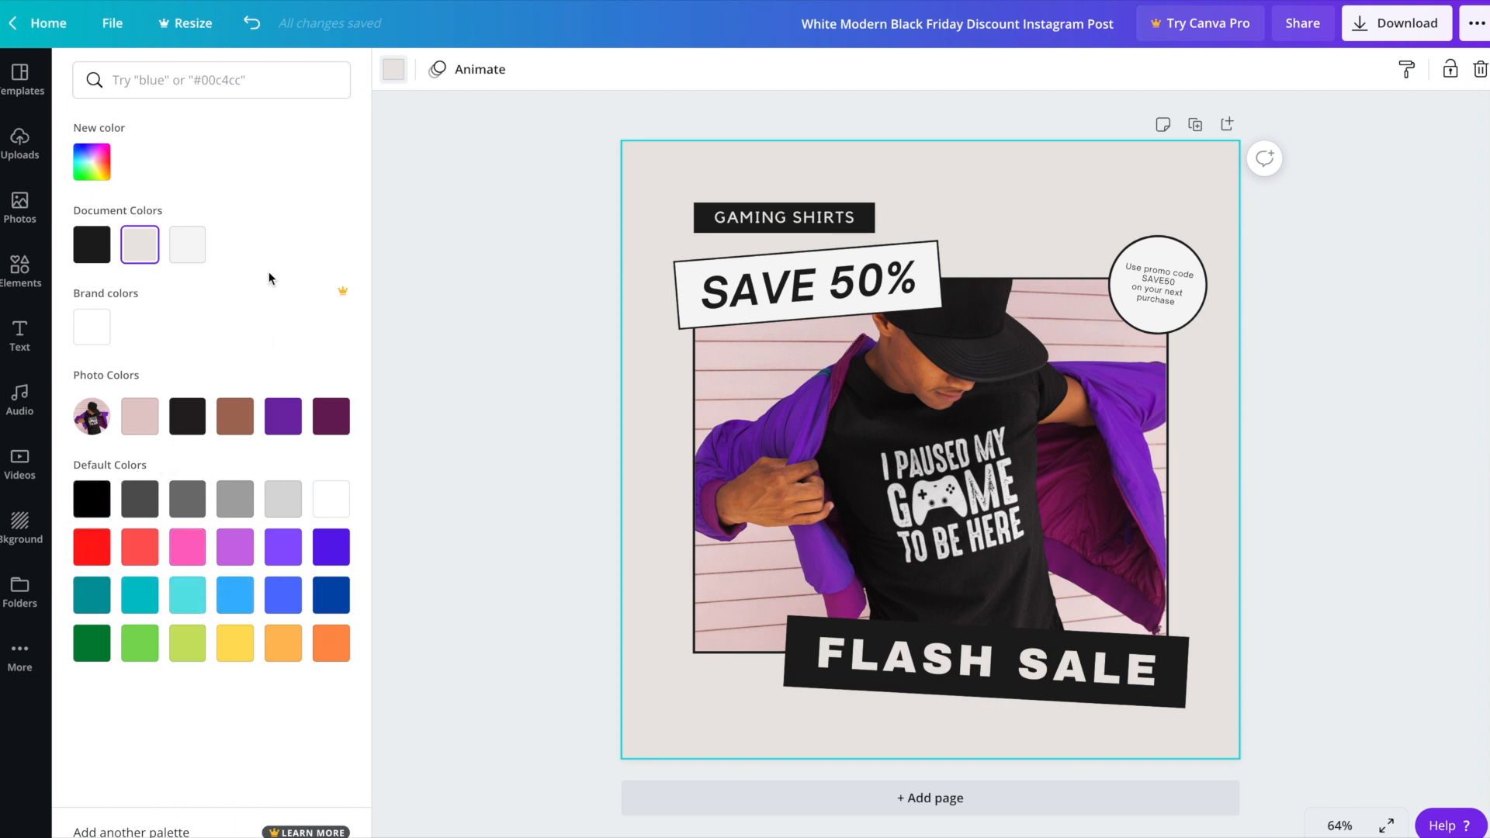
click(87, 163)
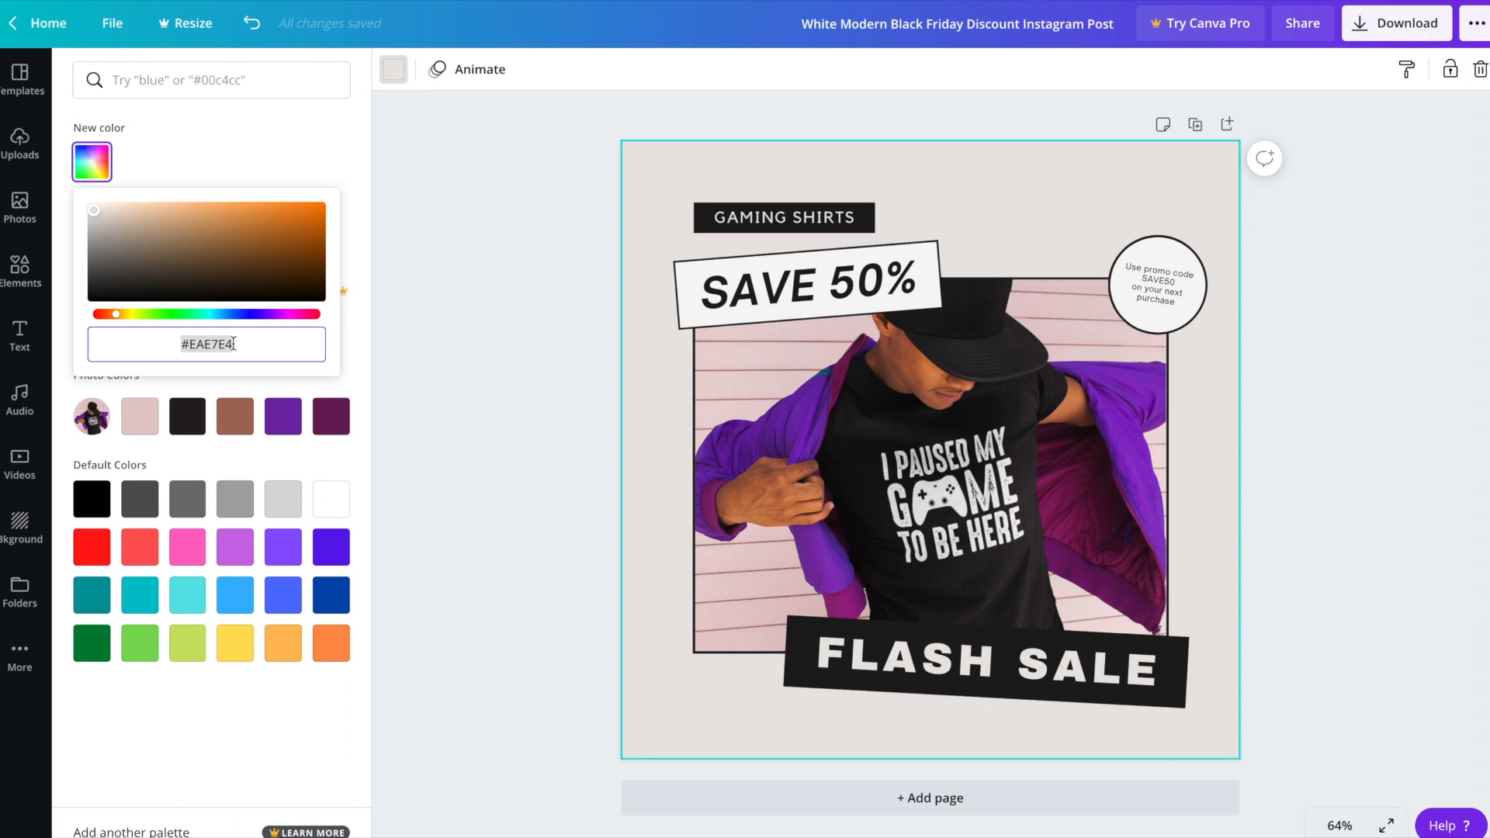
click(114, 234)
mouse_move(114, 234)
mouse_down()
mouse_move(89, 250)
mouse_move(90, 237)
mouse_up()
click(460, 355)
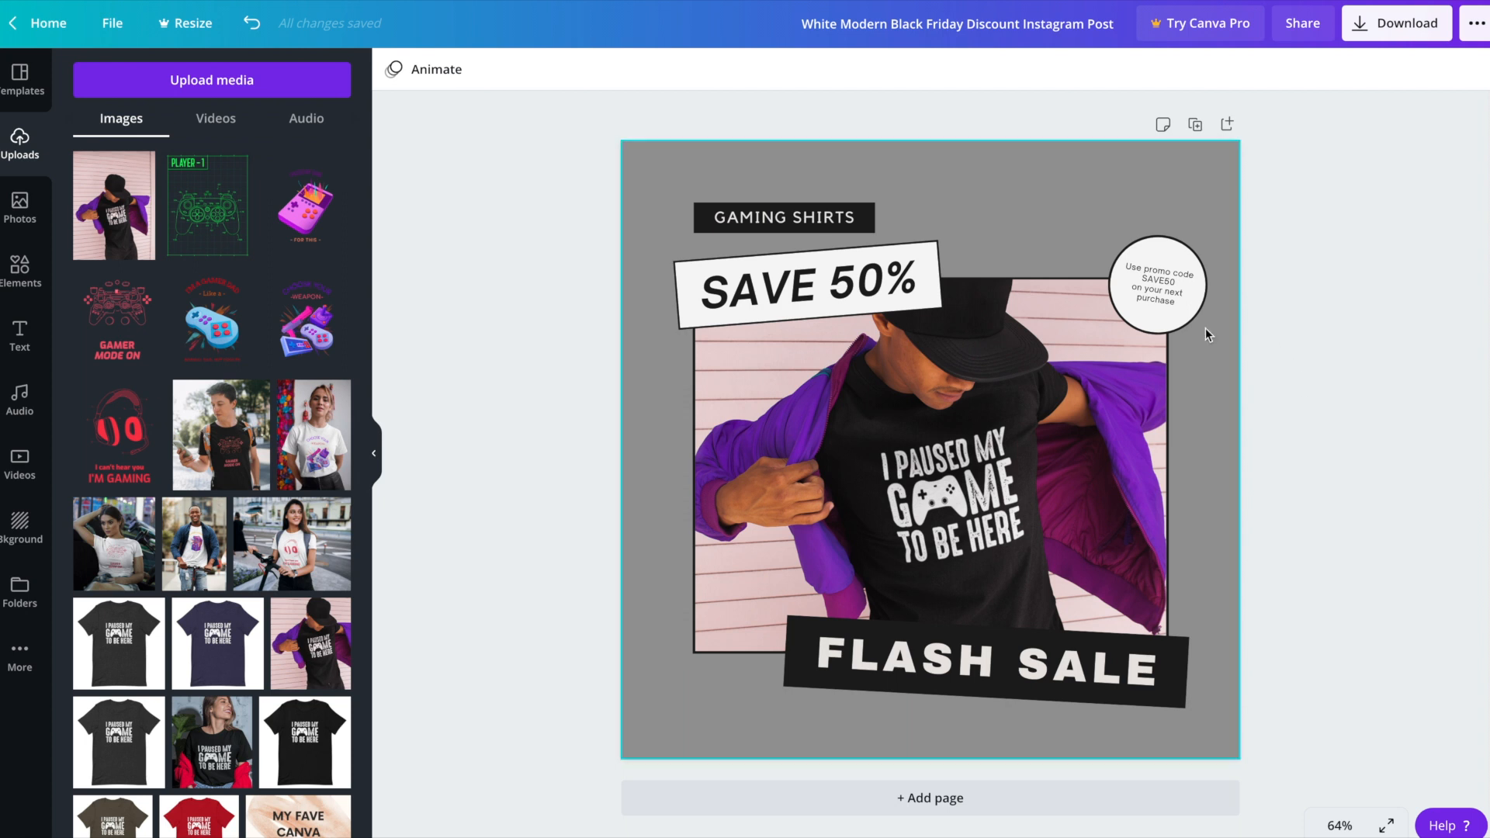
- Make the promo code SAVE50 bold in the round badge's text
click(1161, 281)
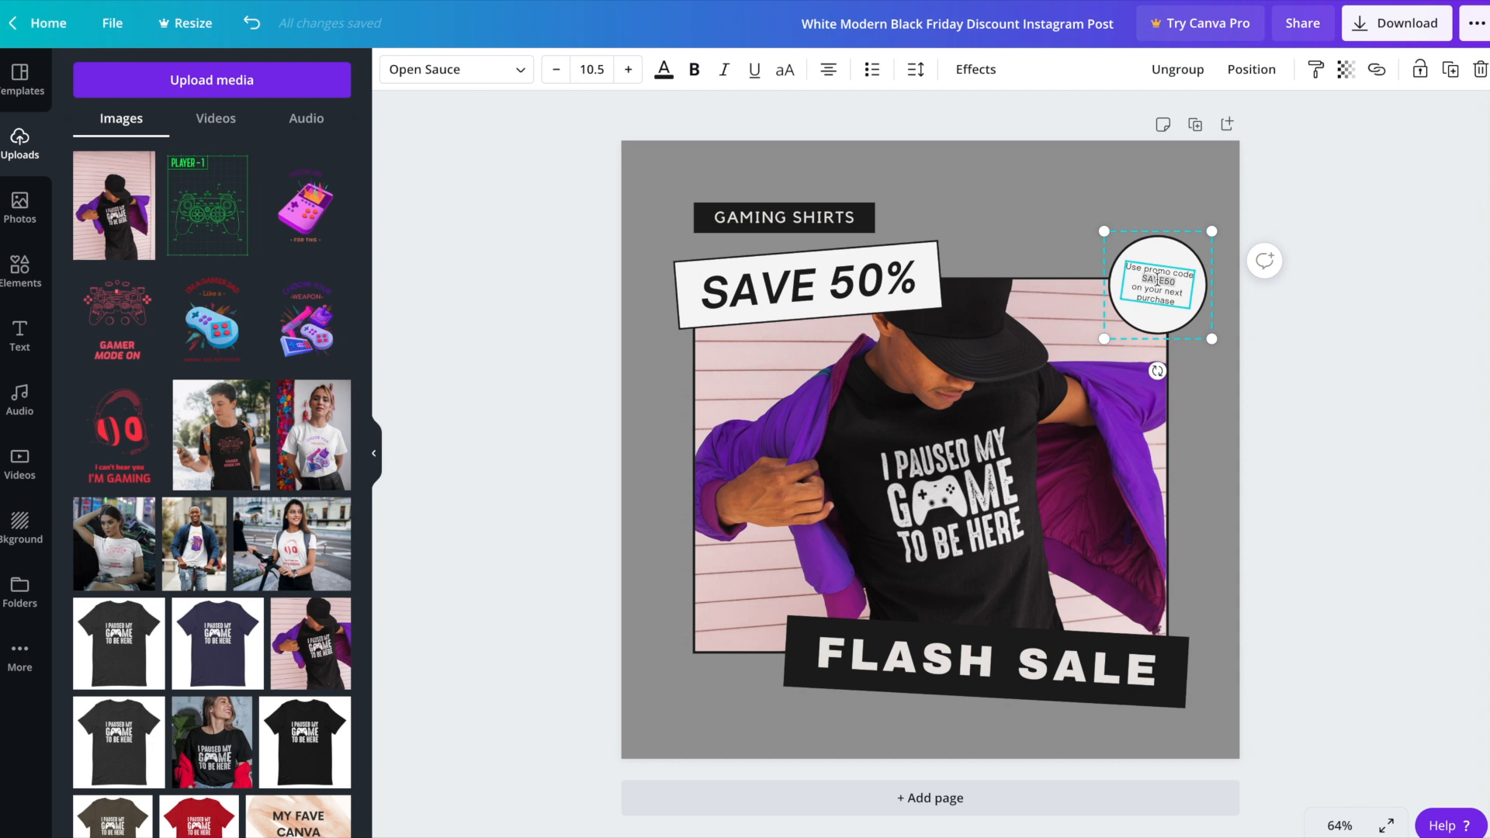
click(694, 71)
click(1411, 497)
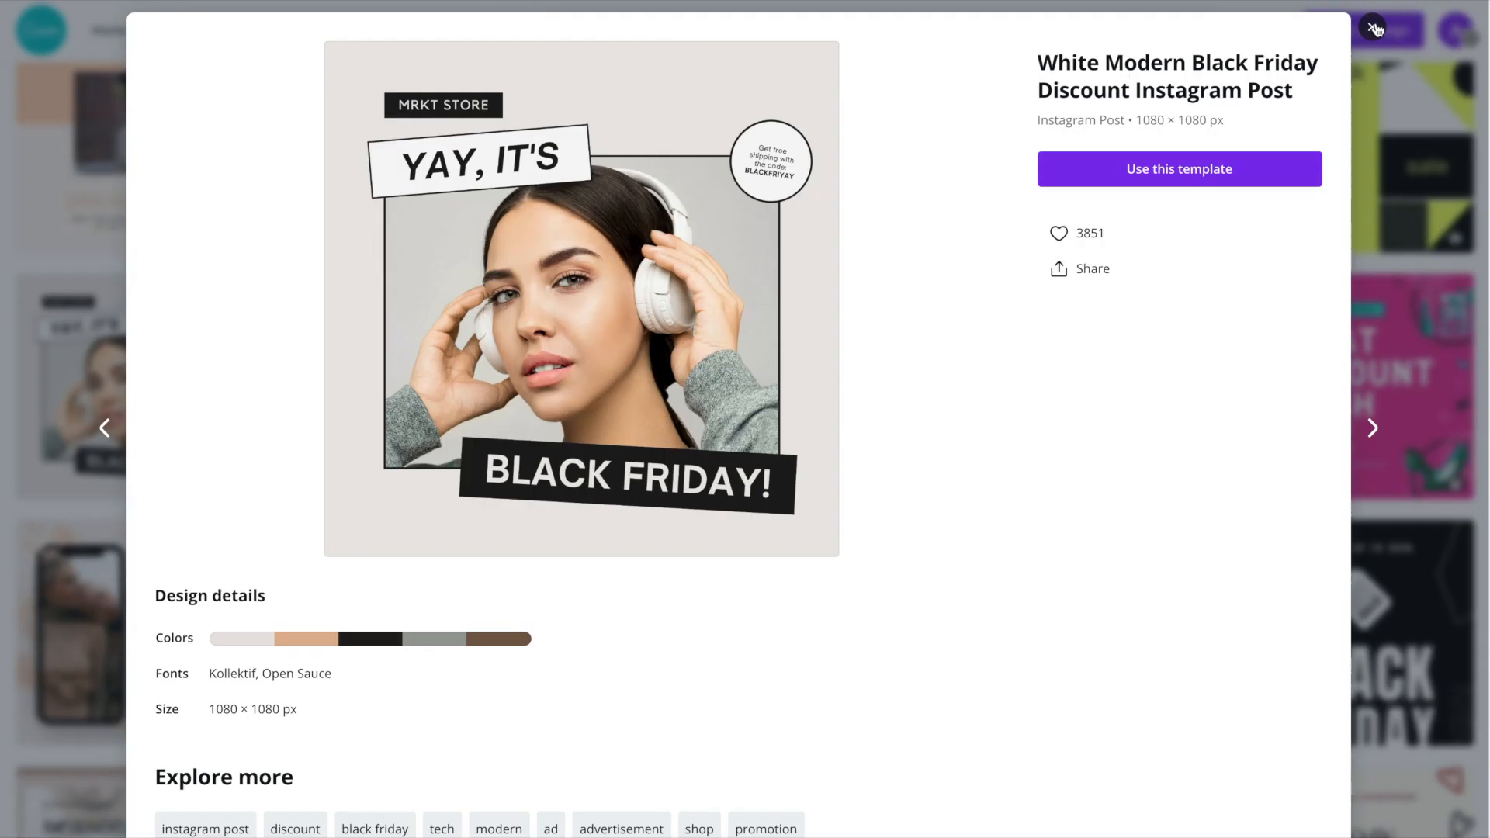
- Close the Black Friday template preview and search the templates for "instagram video"
click(1375, 28)
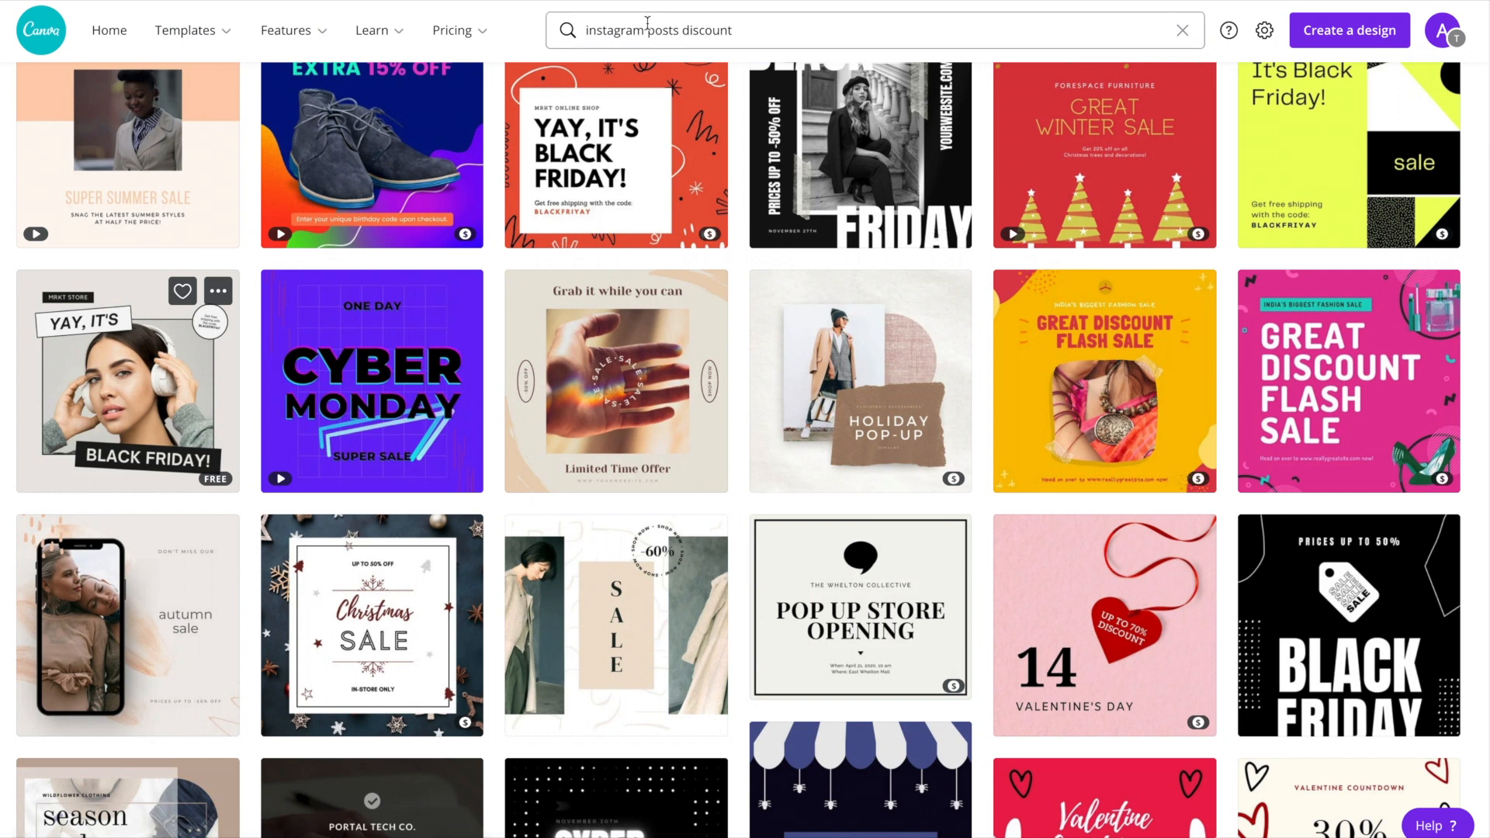
drag(648, 23, 828, 28)
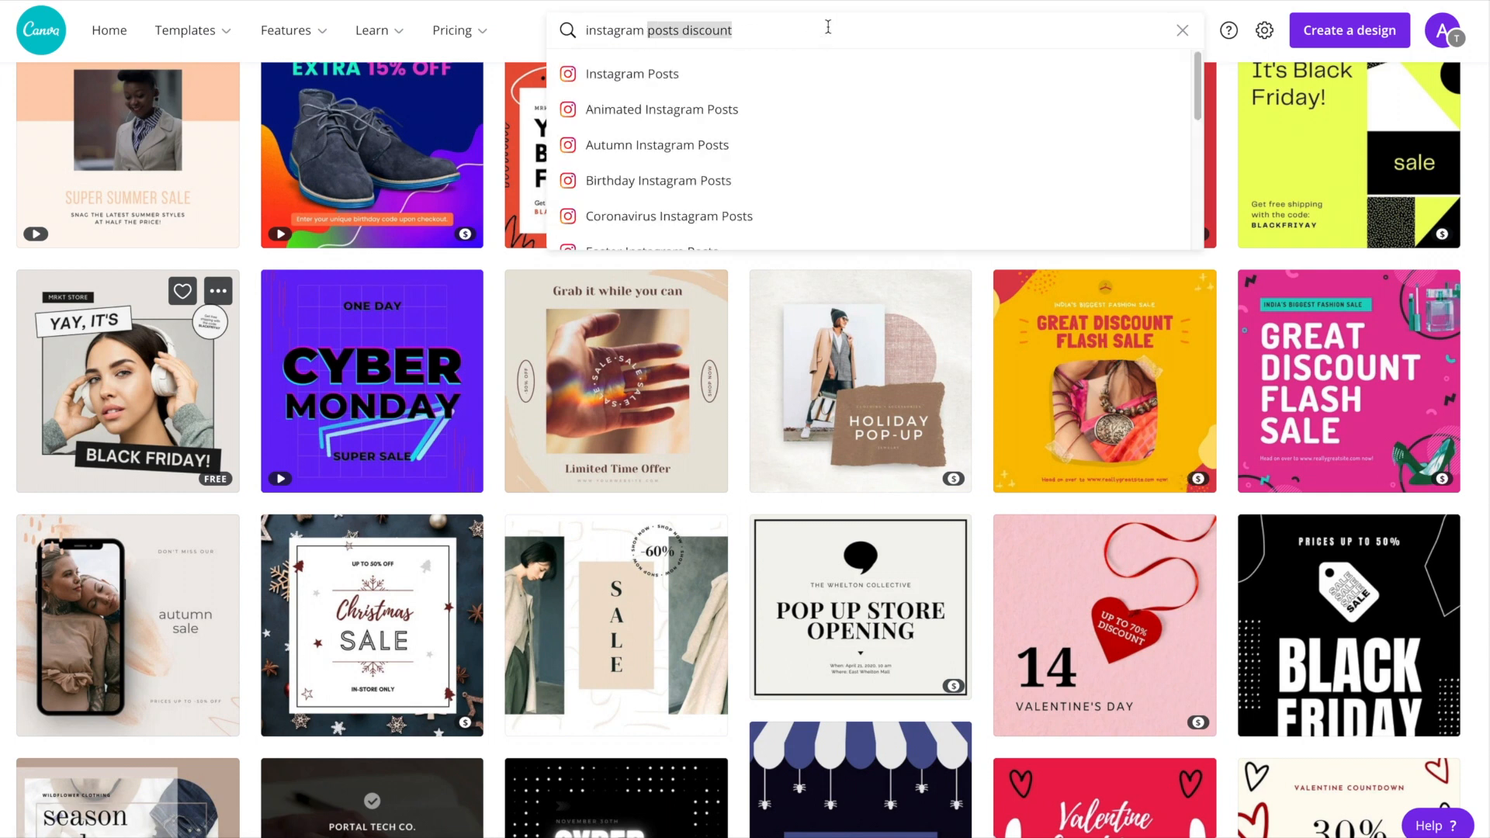
text(video)
key(Return)
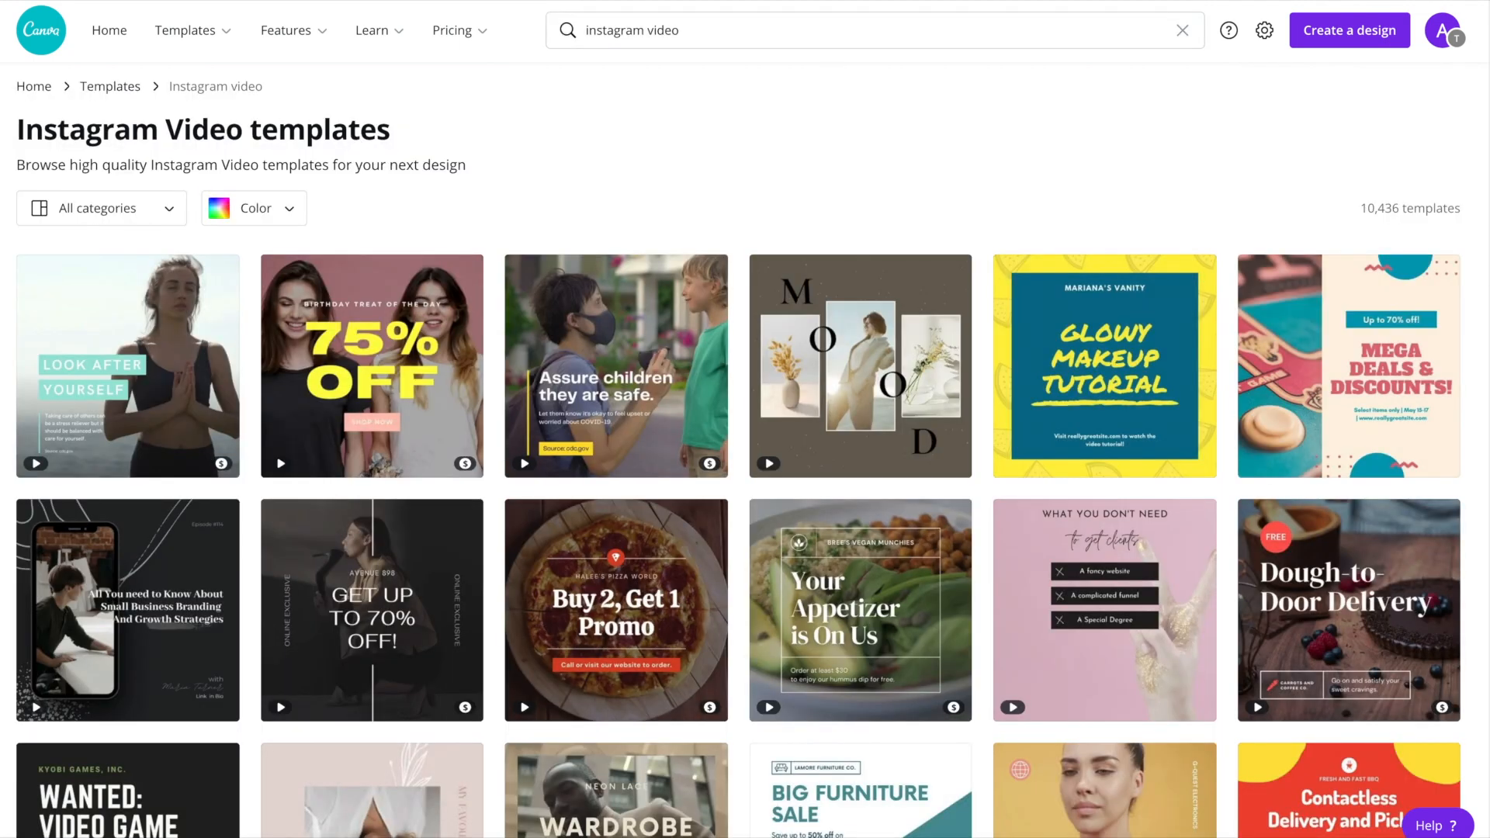
- Browse the video templates and open the Yellow and Red Bold Electronics Sale Instagram Post for editing
mouse_move(593, 340)
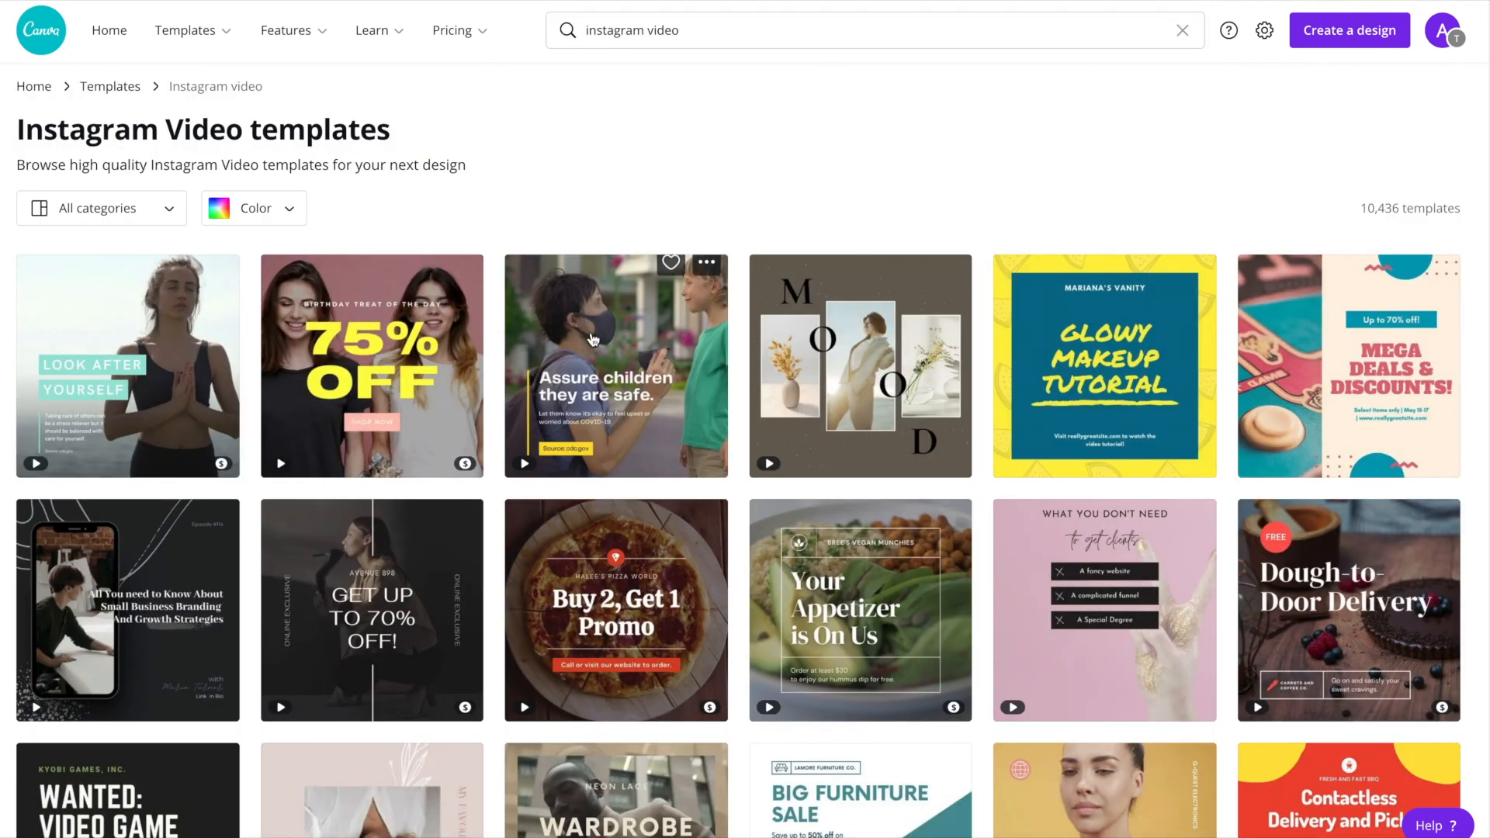
mouse_move(342, 336)
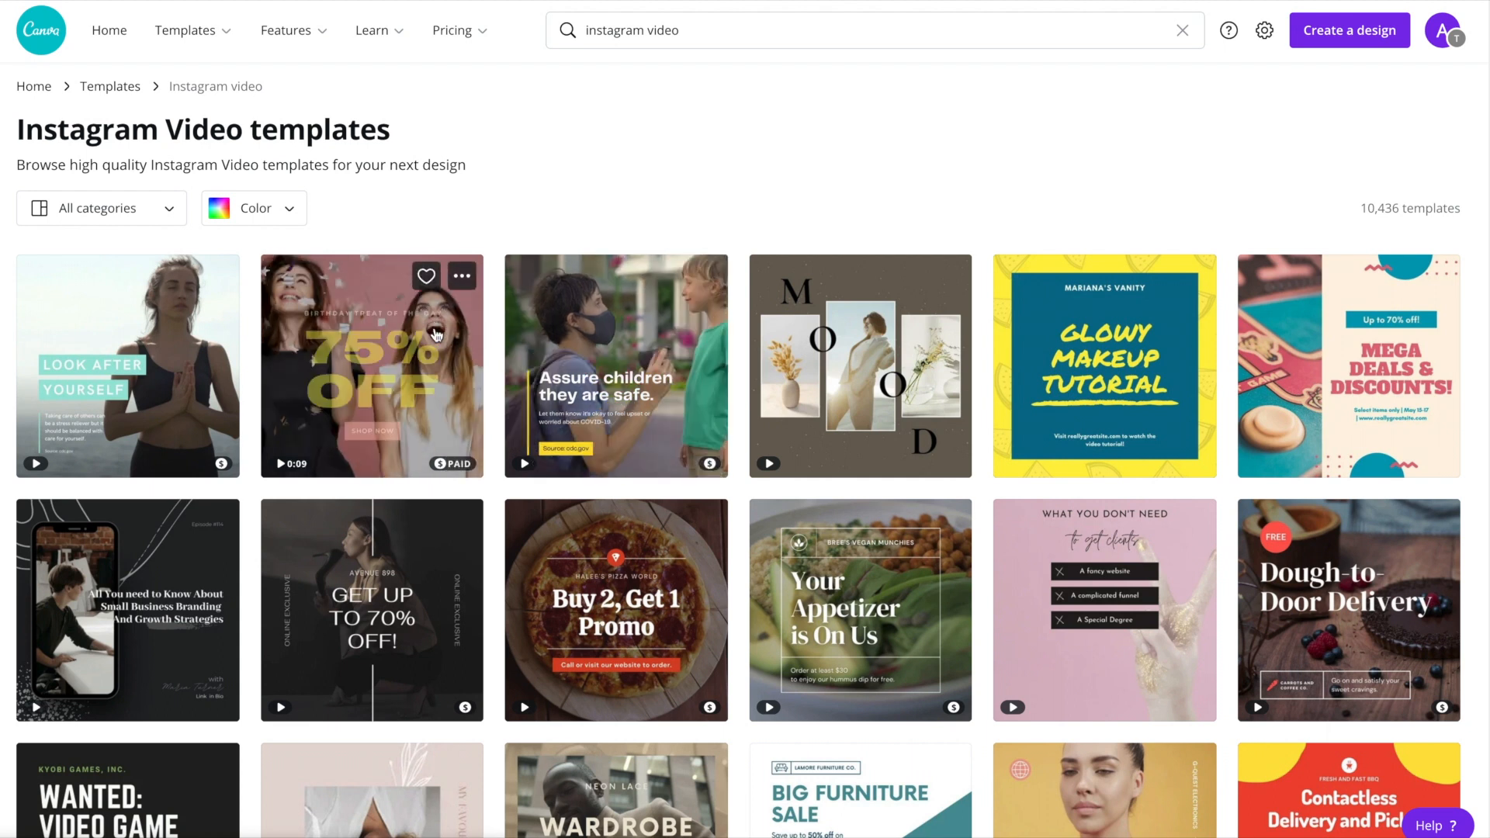
mouse_move(138, 334)
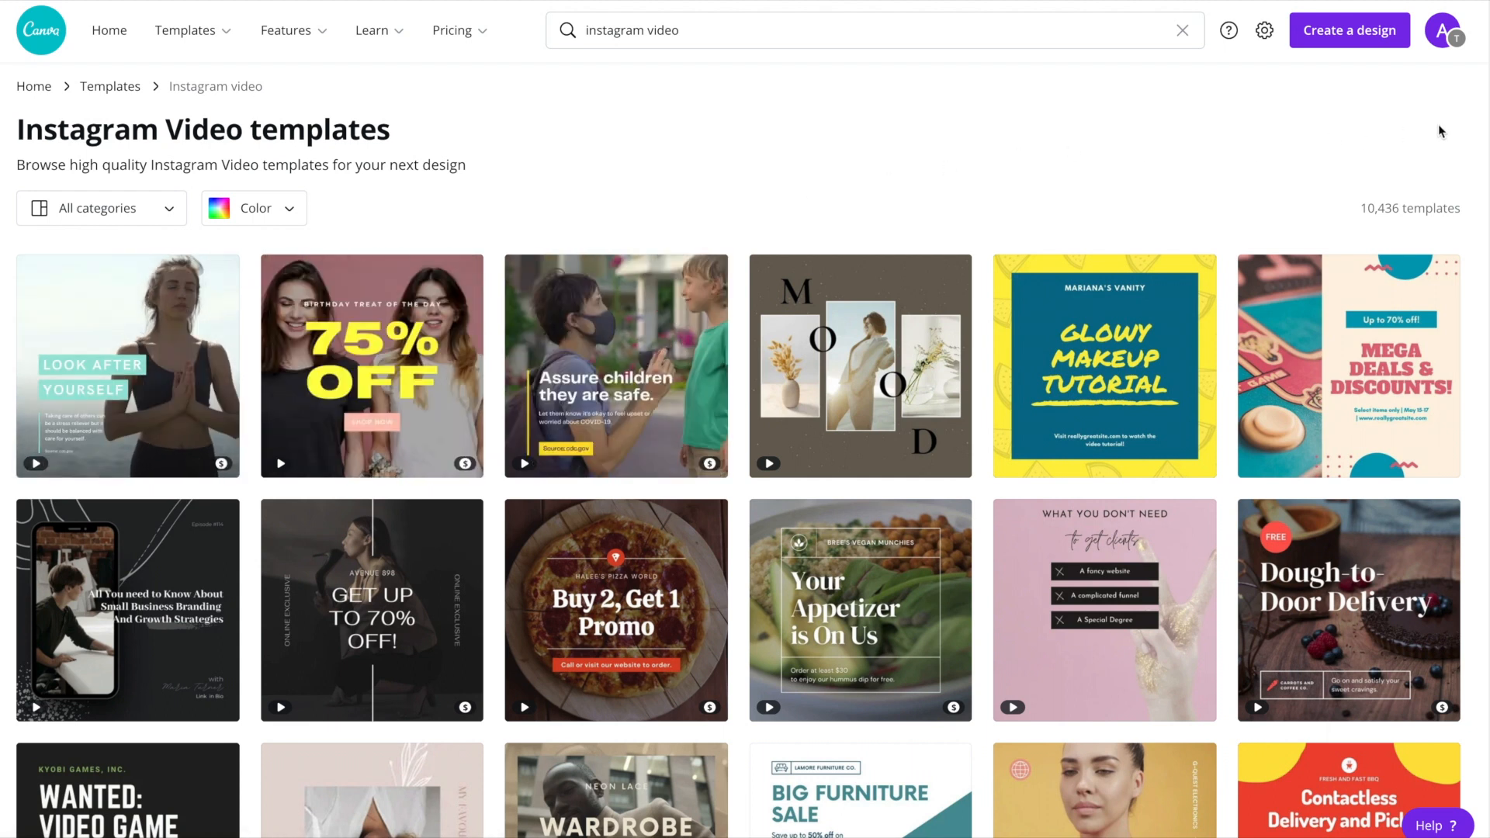
scroll(745, 450, down, 6)
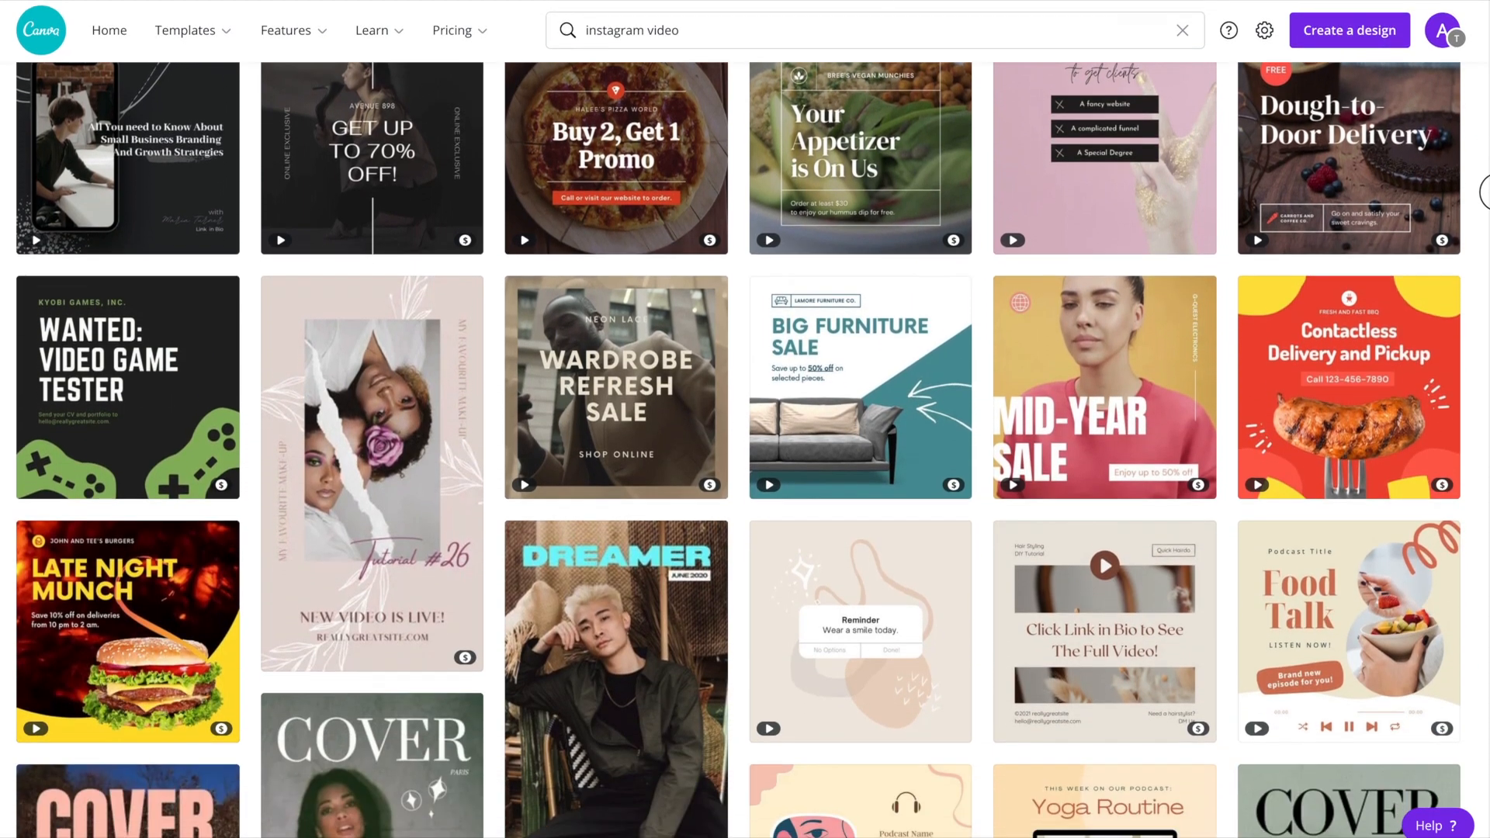
mouse_move(1362, 396)
mouse_move(1112, 396)
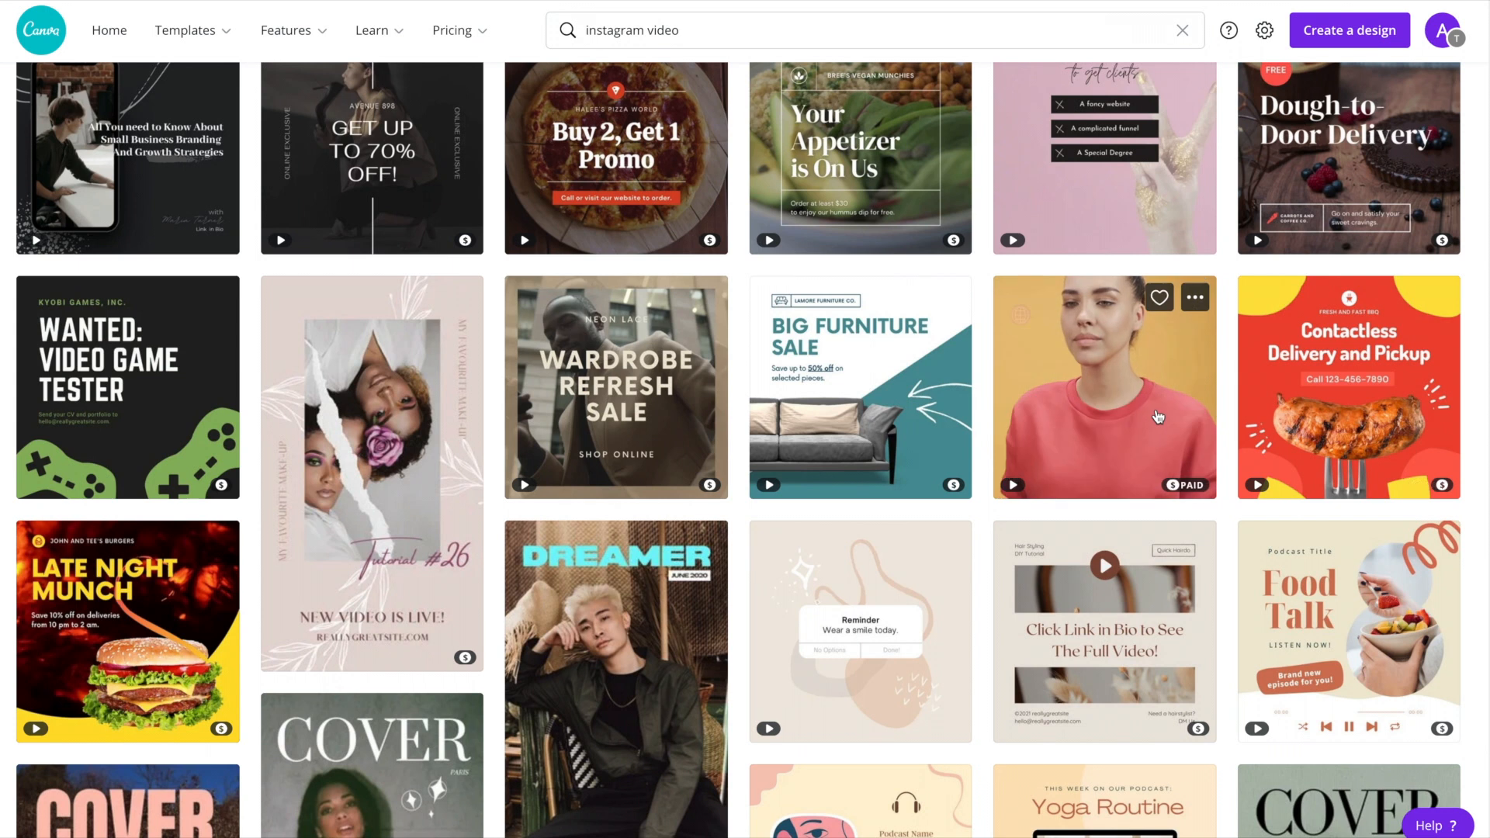
click(1095, 378)
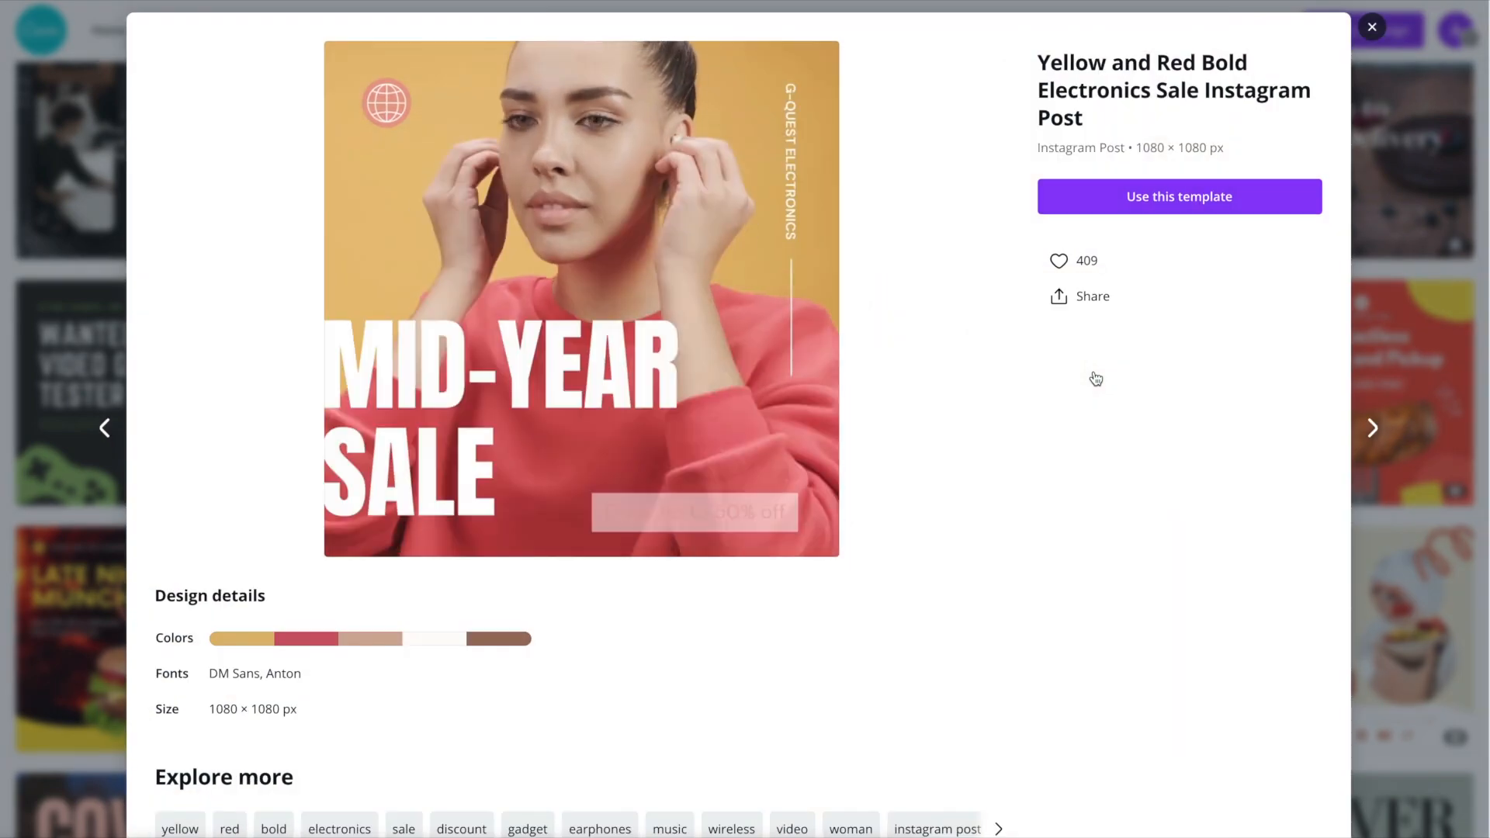
click(1251, 197)
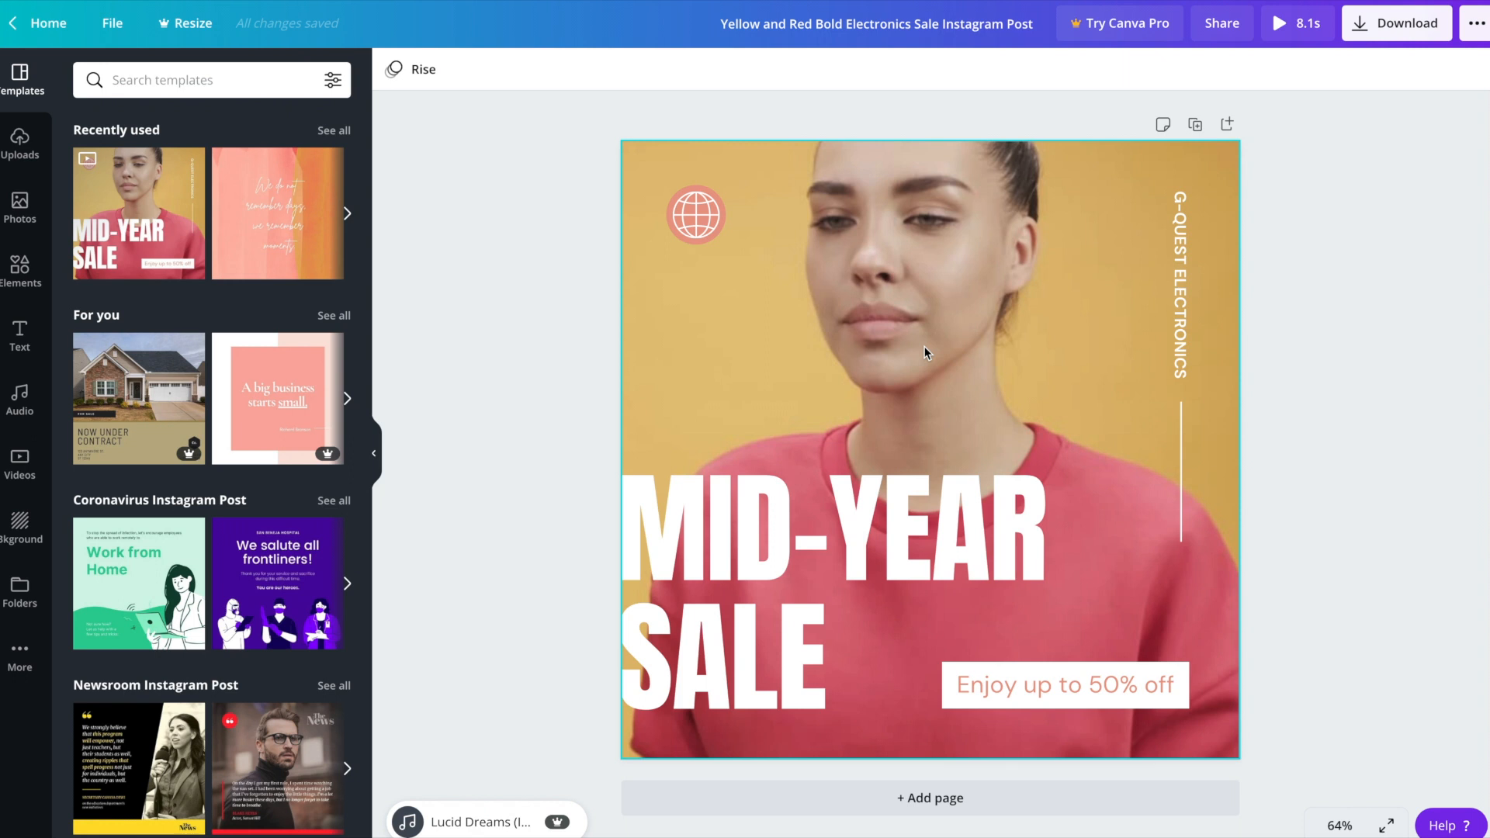
- Upload the gaming T-shirt video from the device and replace the template's background video with it
click(15, 154)
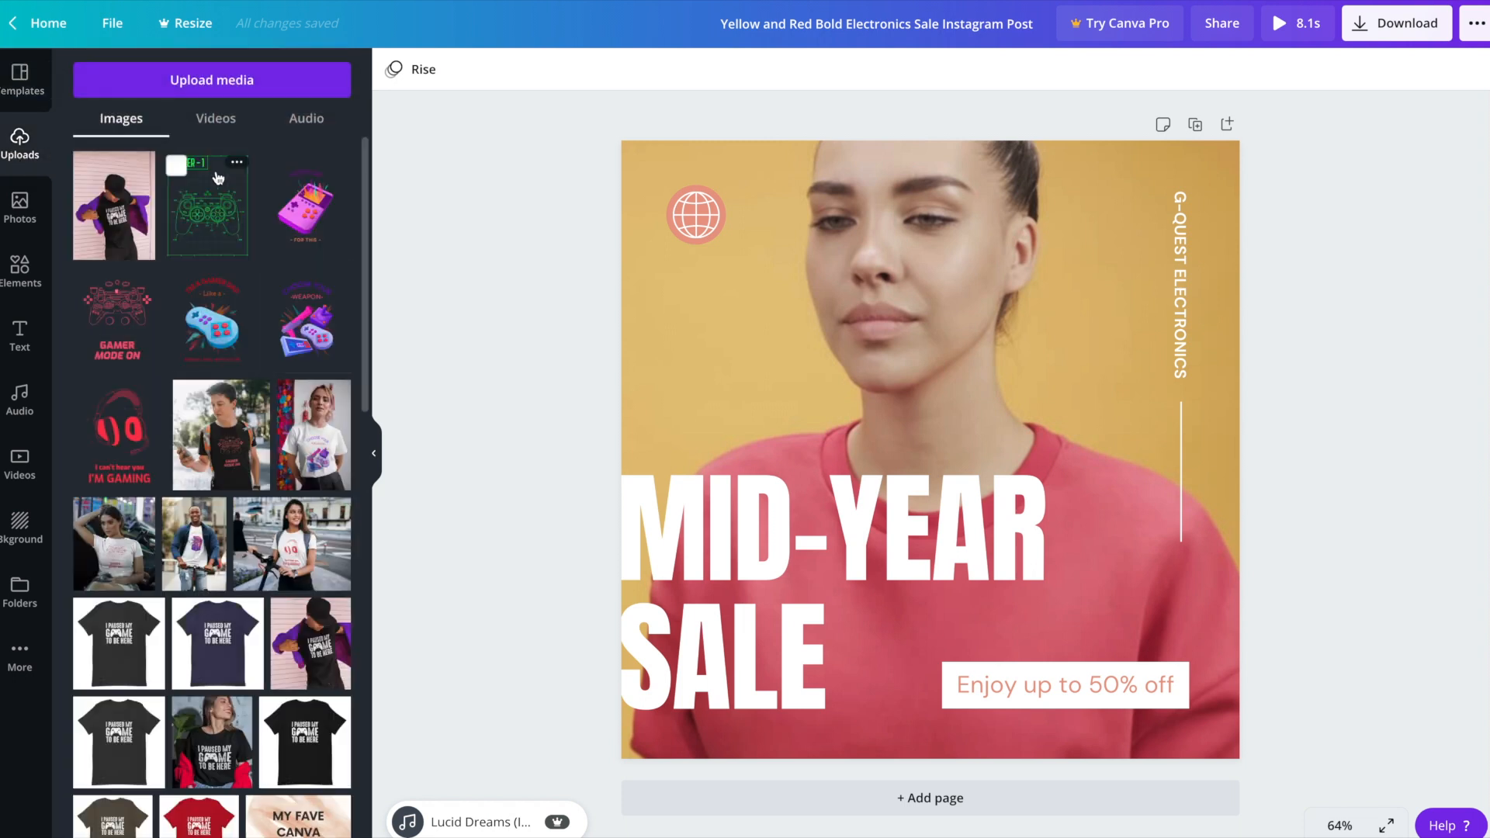
click(279, 82)
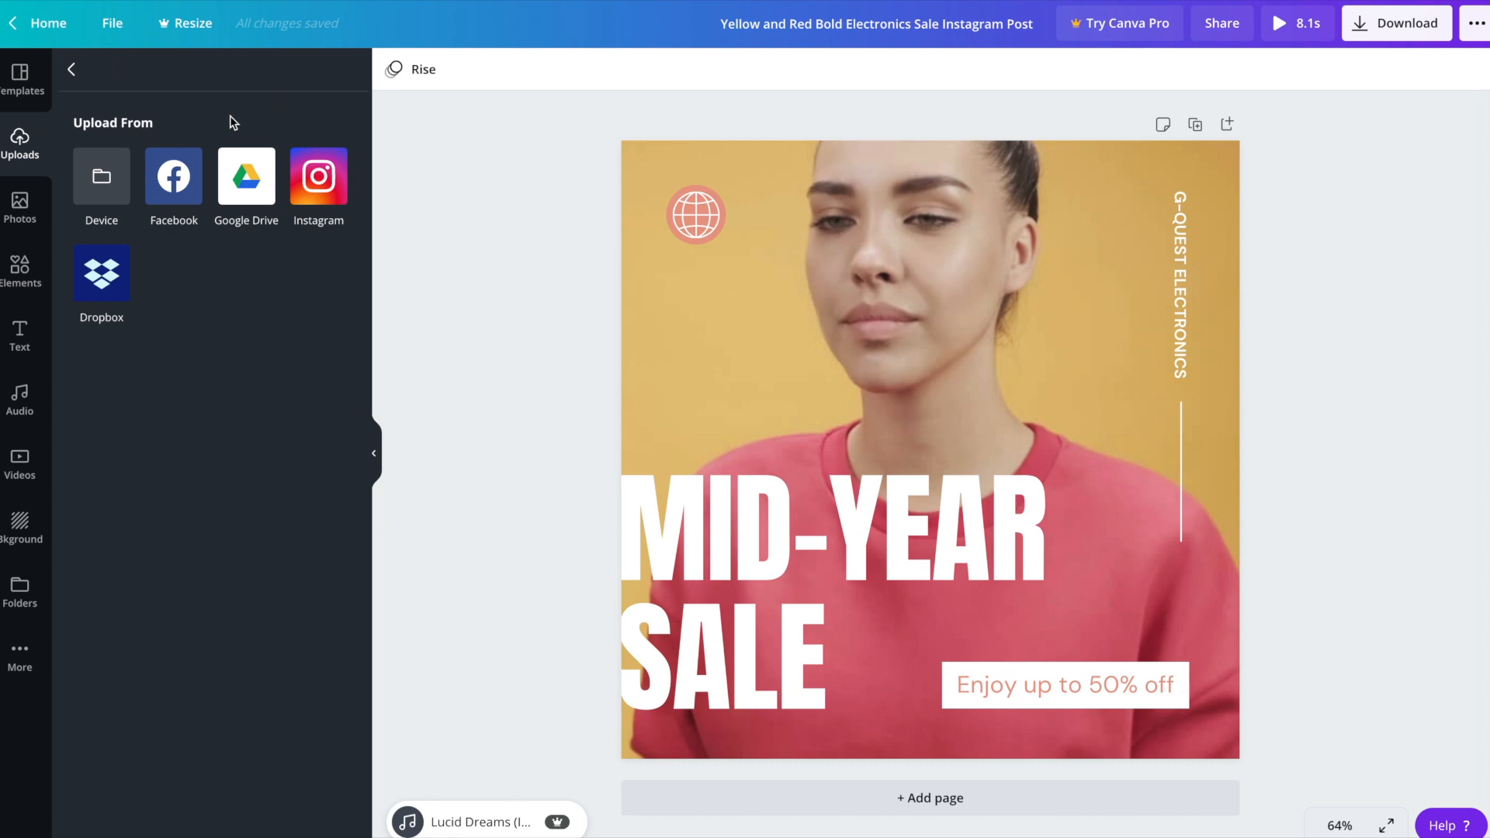
click(102, 176)
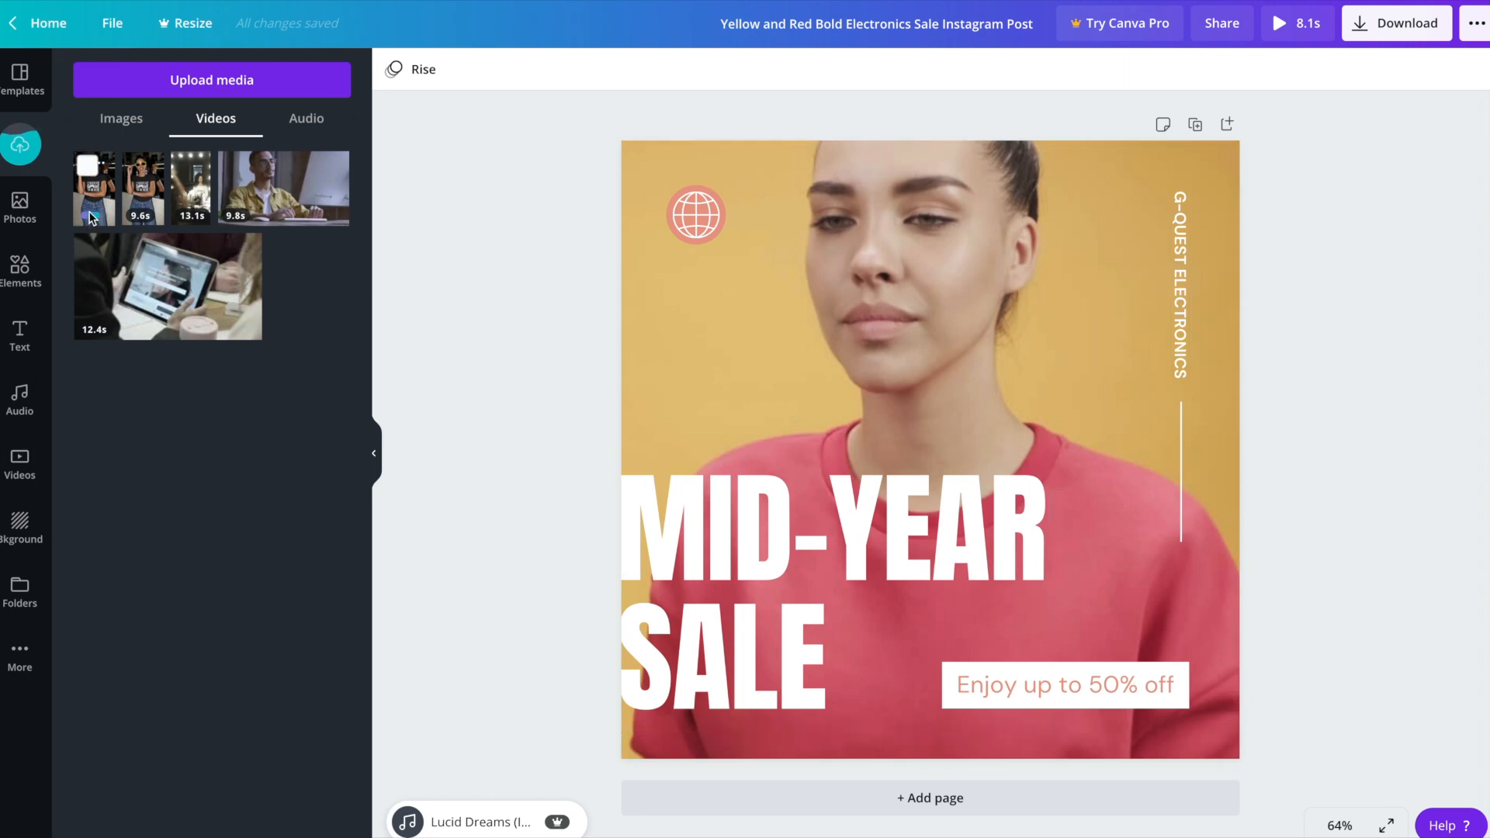
drag(88, 200, 625, 324)
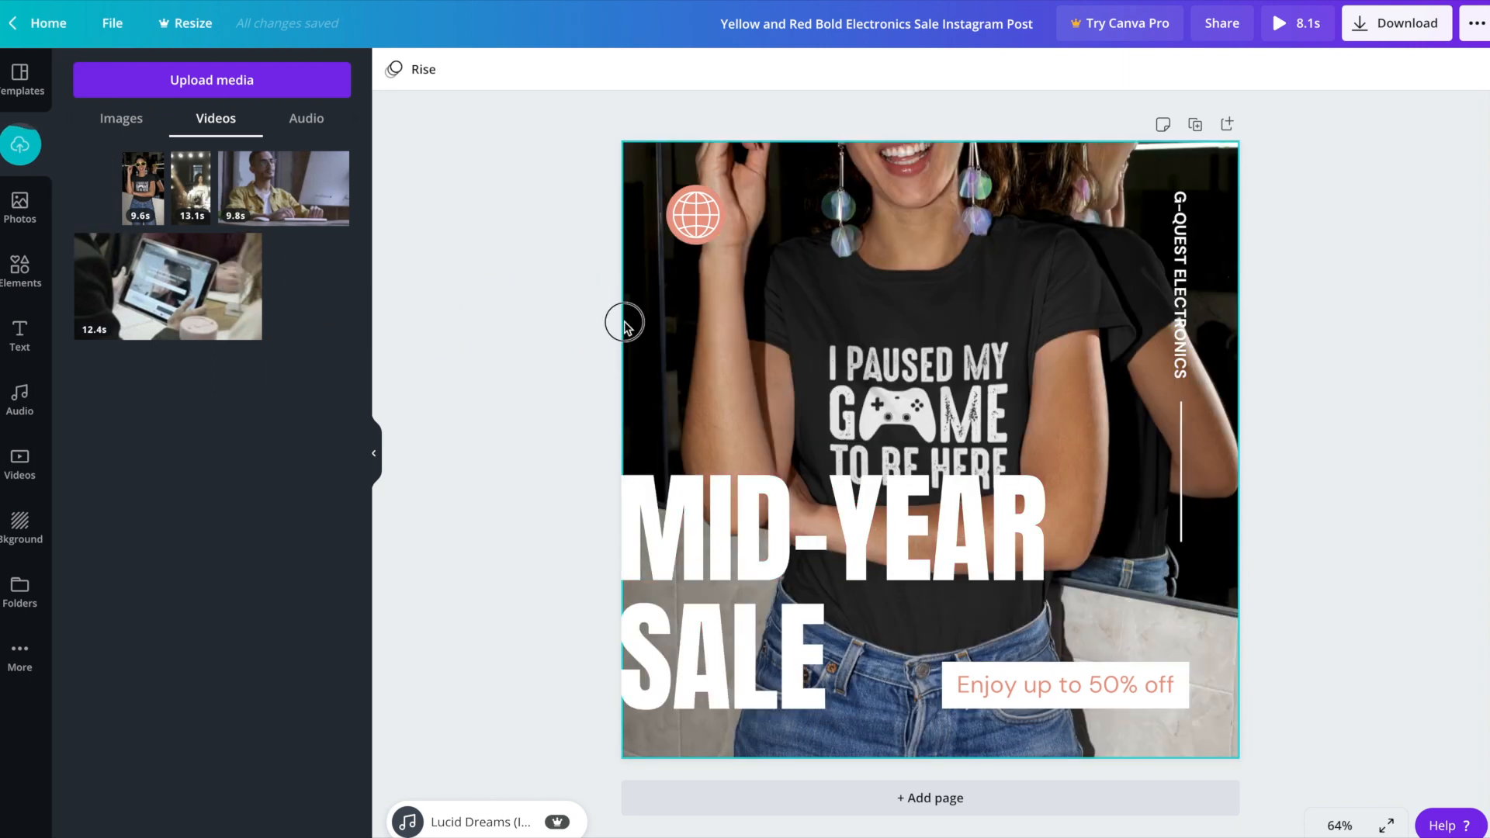
- Shift the background video down within its frame to show the woman's sunglasses, and preview its playback
double_click(1052, 395)
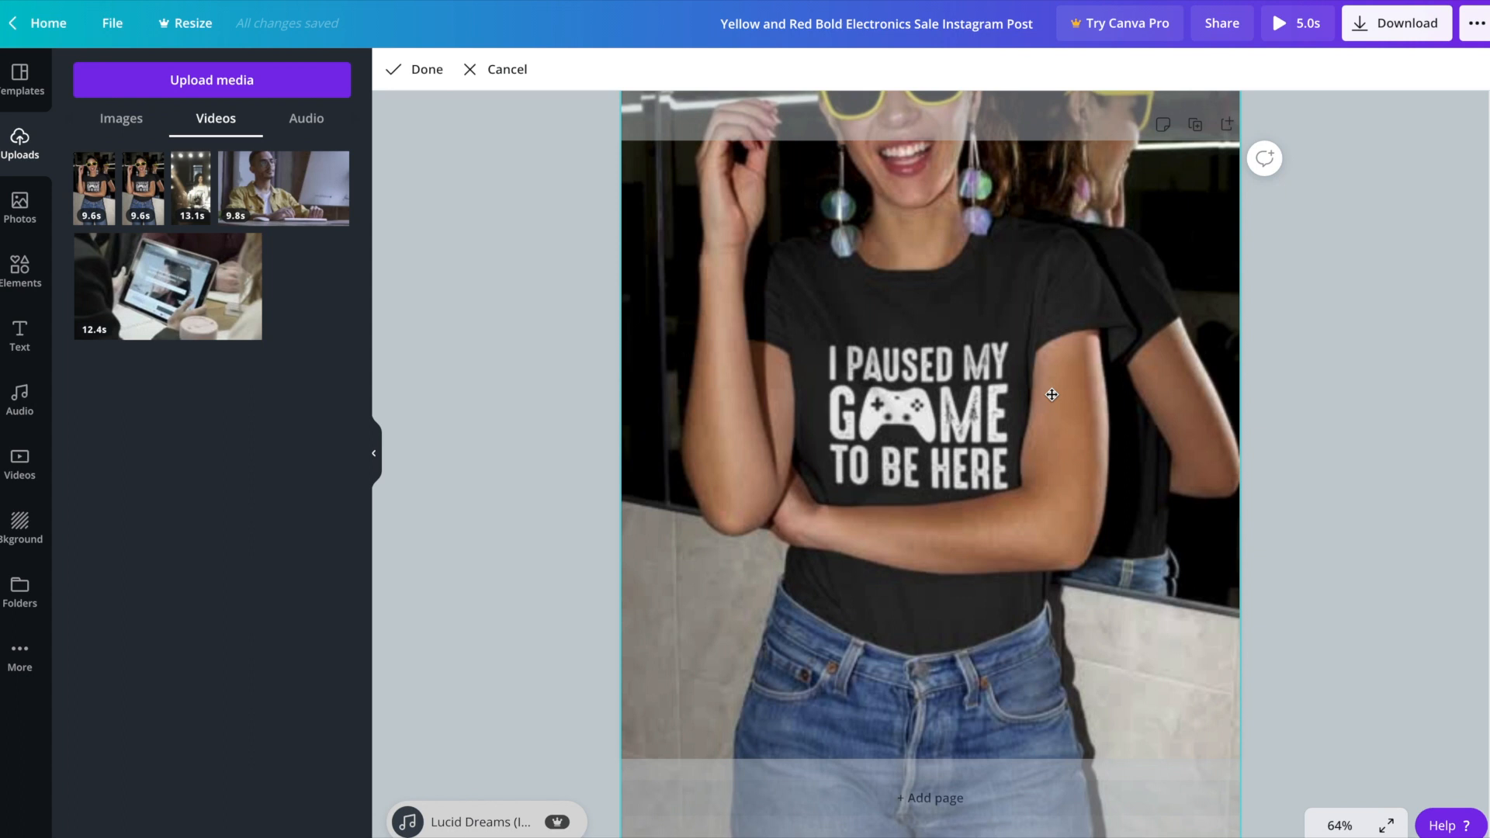
drag(1051, 302, 785, 329)
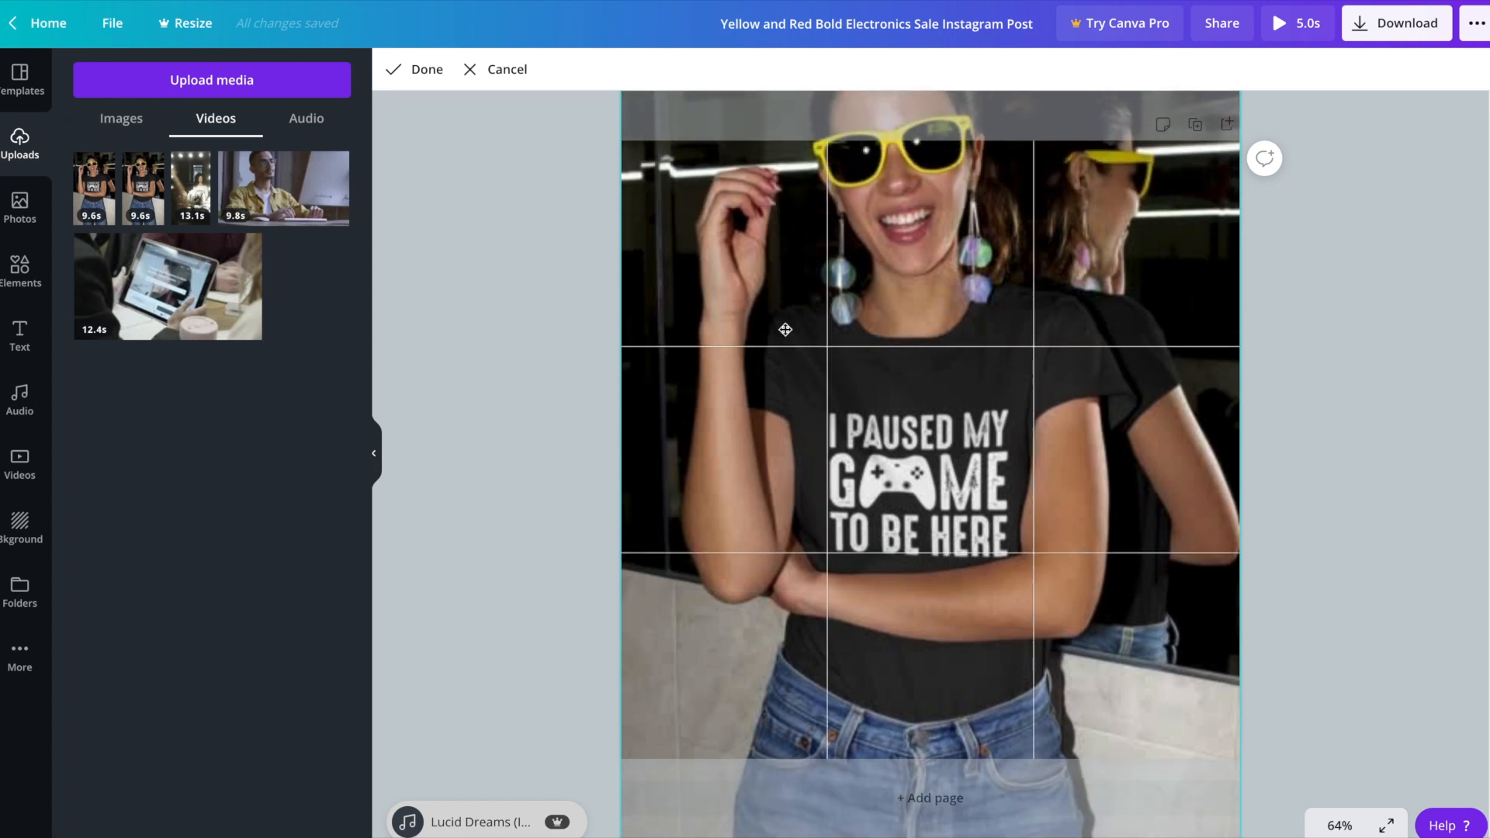
click(519, 334)
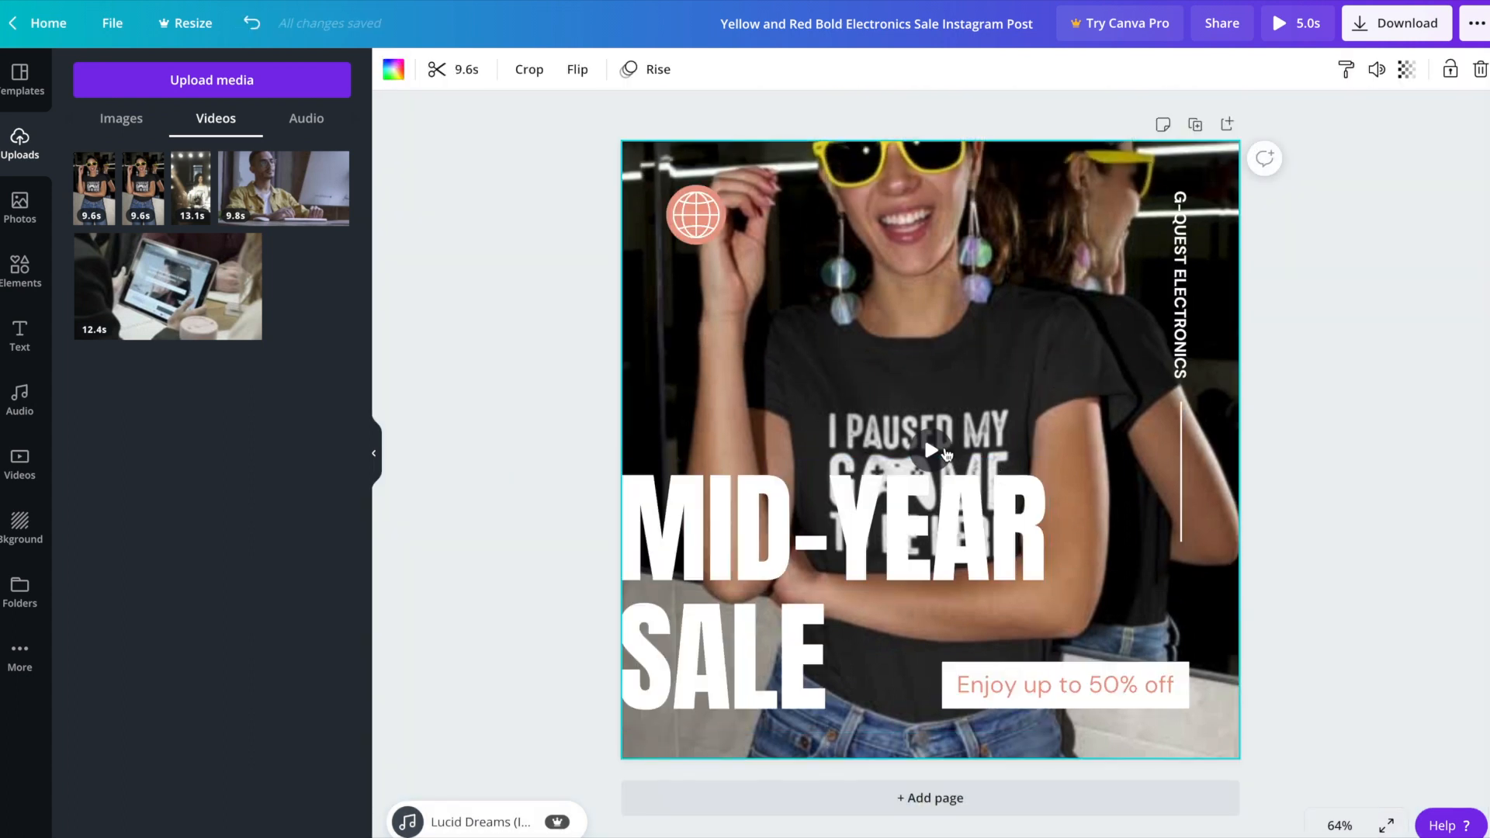
click(934, 453)
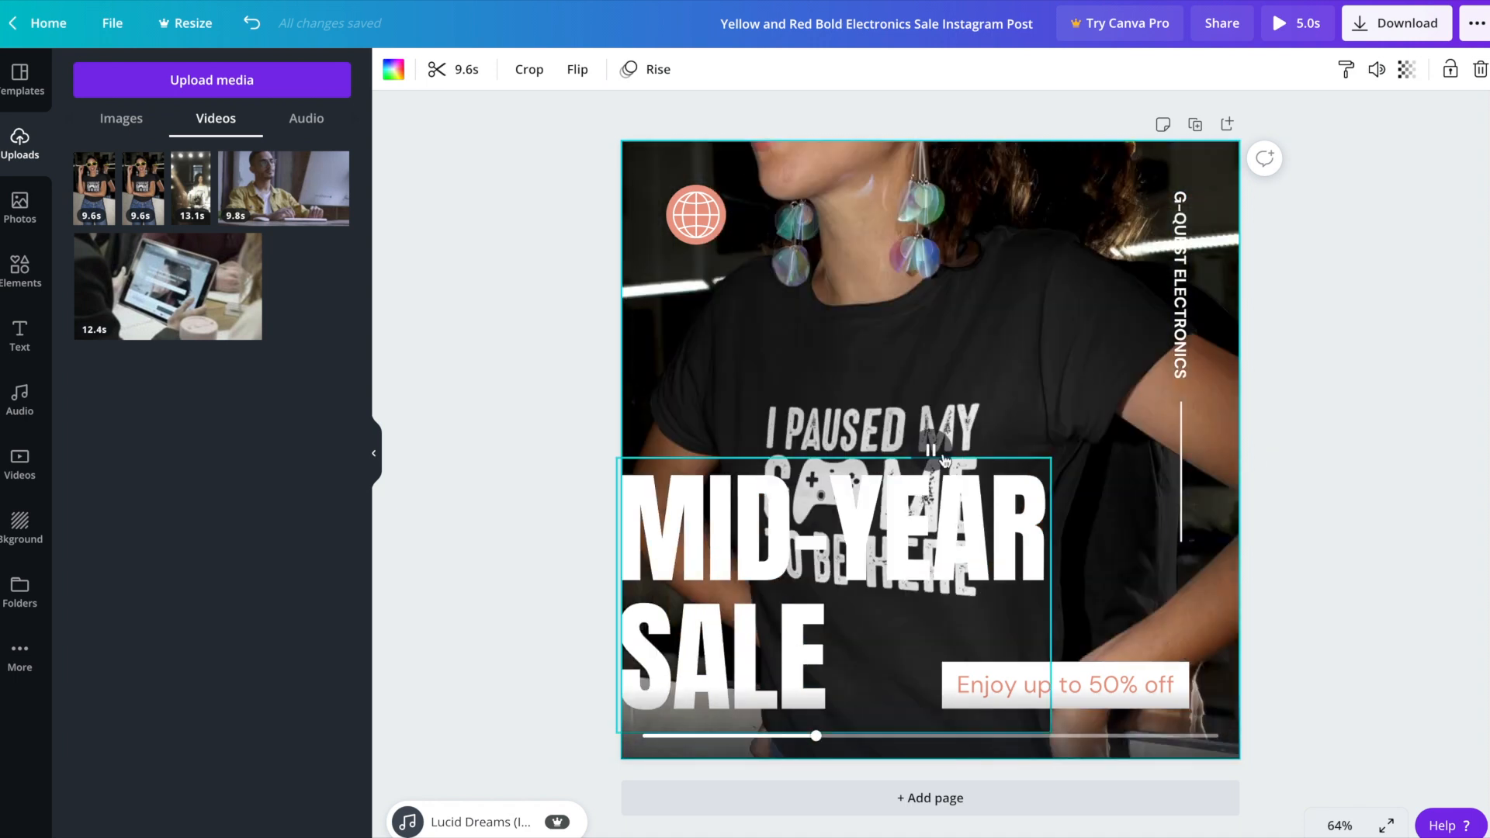
click(945, 461)
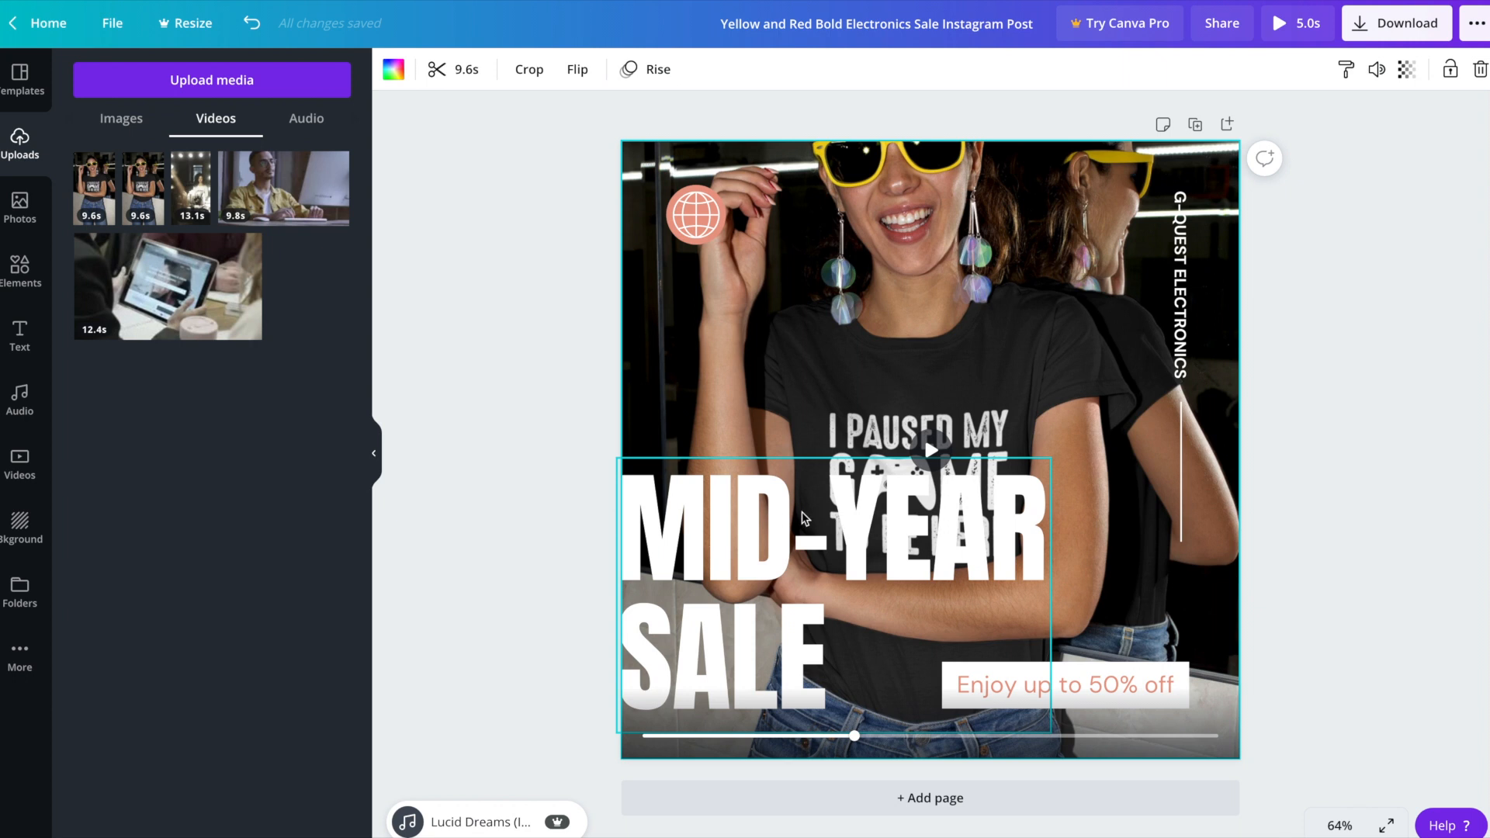
- Move the MID-YEAR SALE headline to the design's upper right and the vertical G-QUEST ELECTRONICS label with its line to the lower left edge
drag(721, 520, 970, 170)
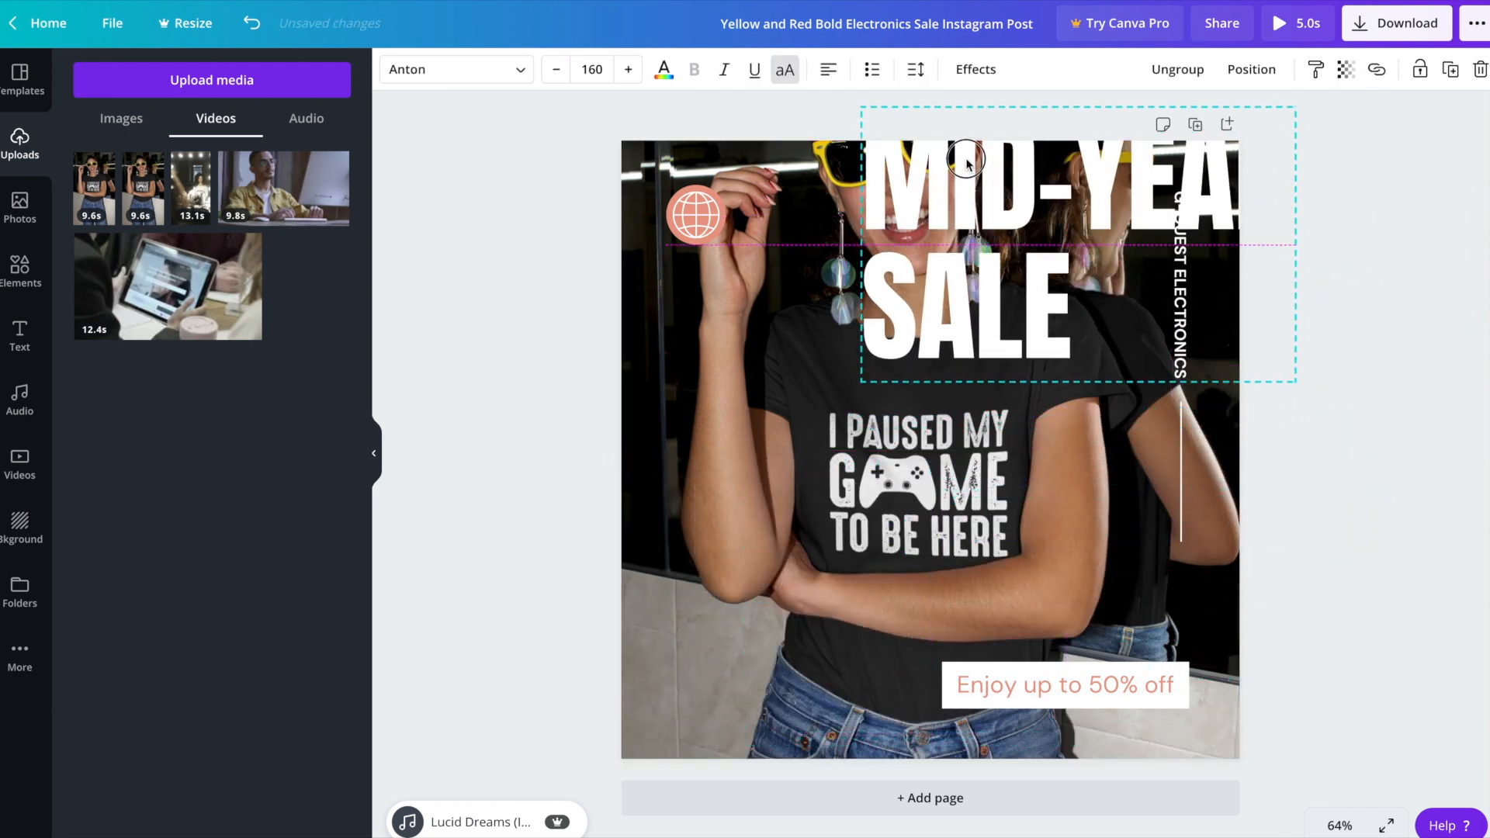
drag(1183, 380, 655, 539)
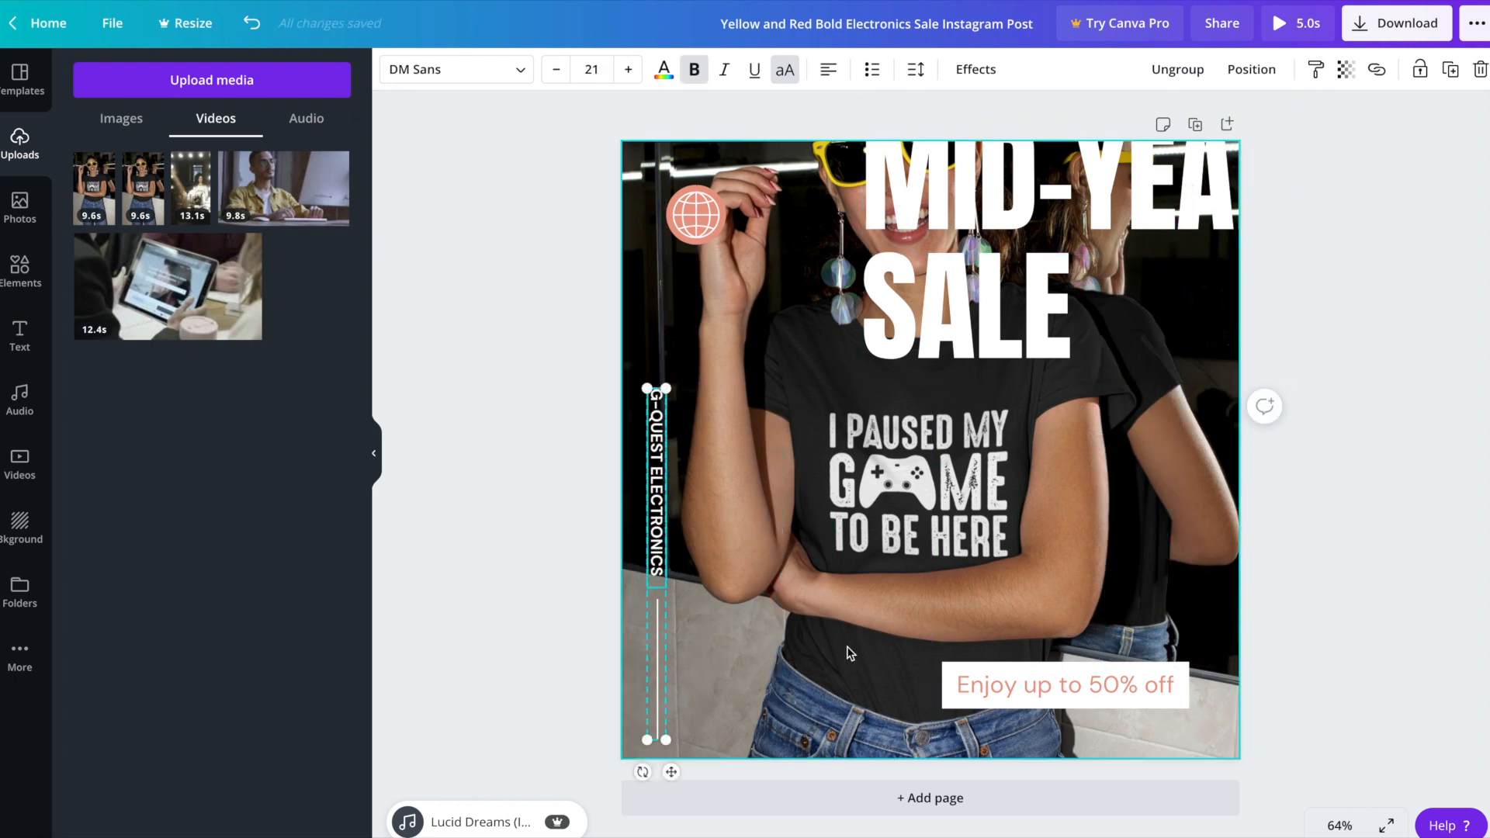
click(1249, 510)
drag(1030, 192, 975, 234)
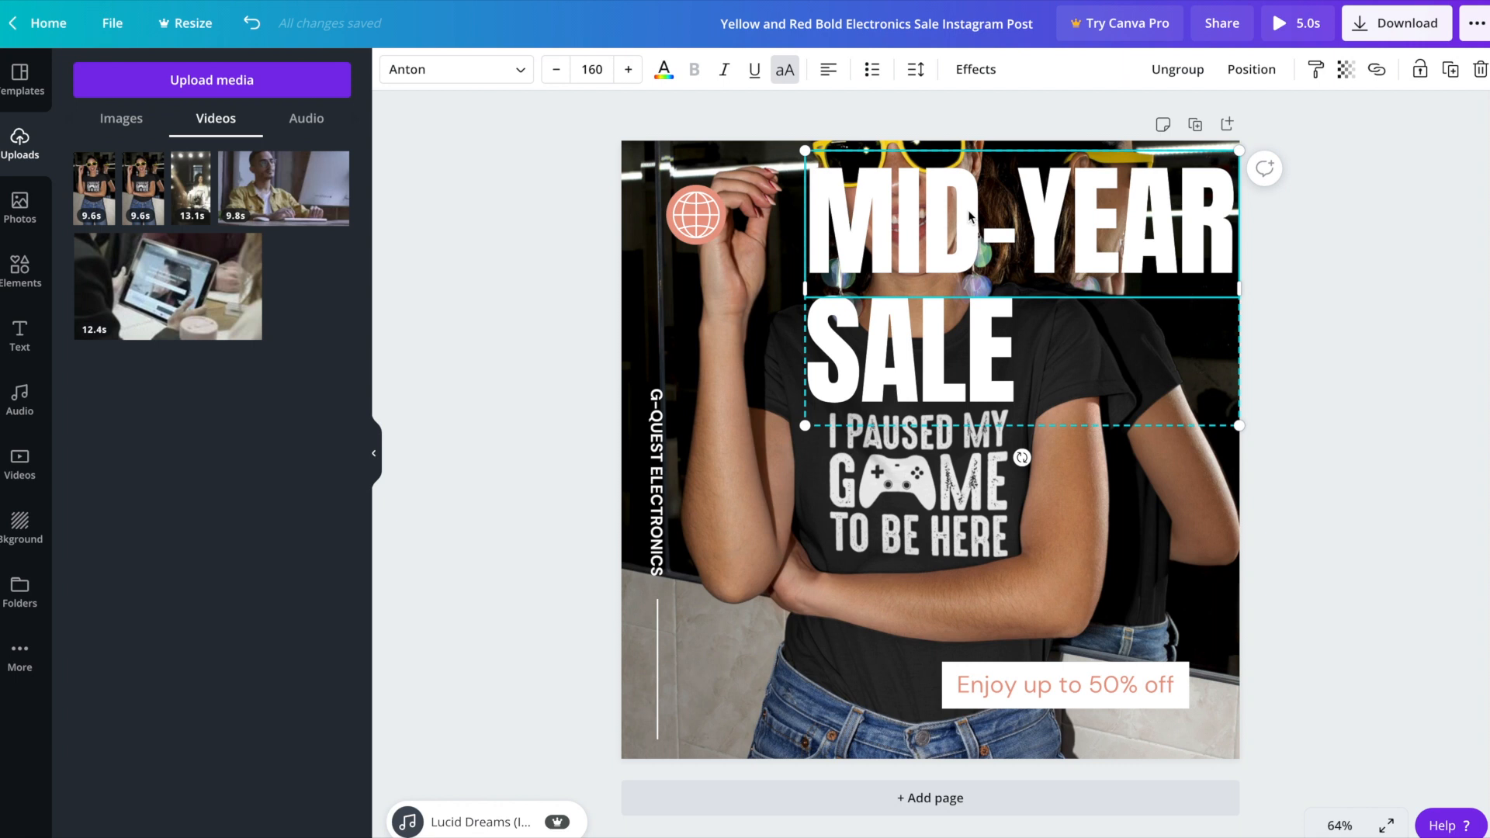
- Replace MID-YEAR in the headline with FLASH
click(968, 211)
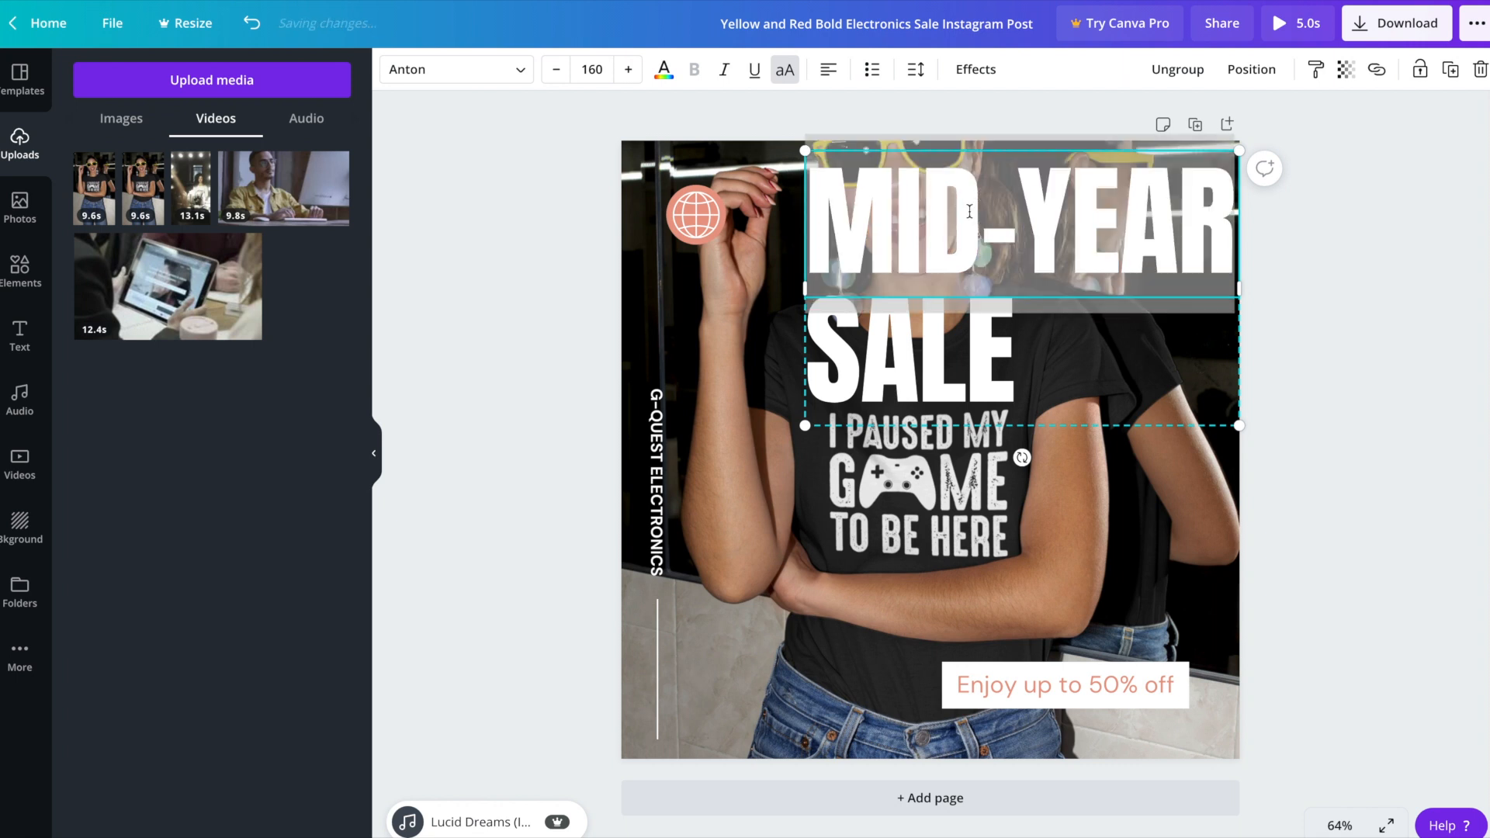
text(FLASH)
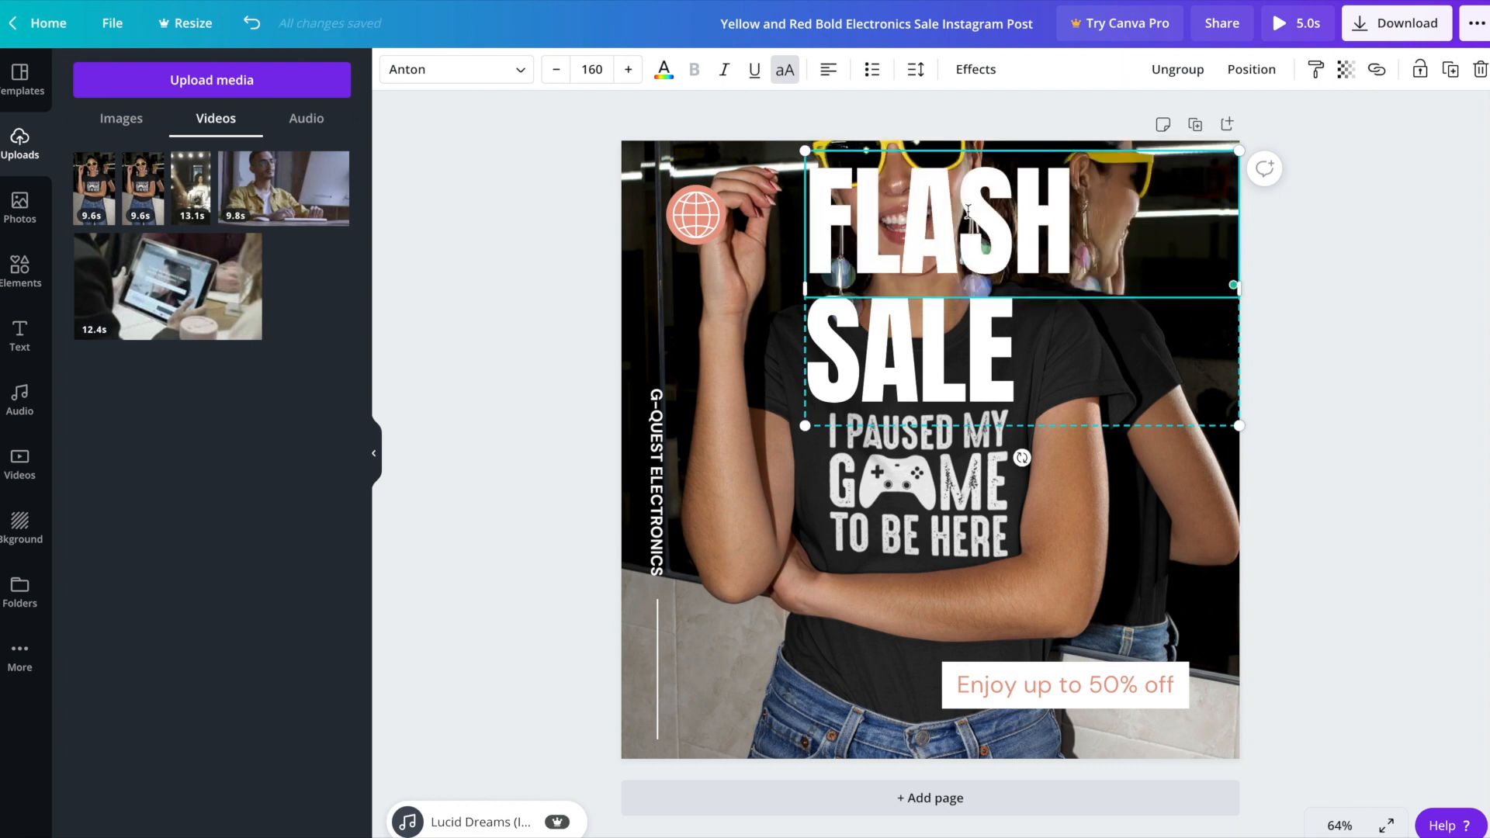
click(958, 367)
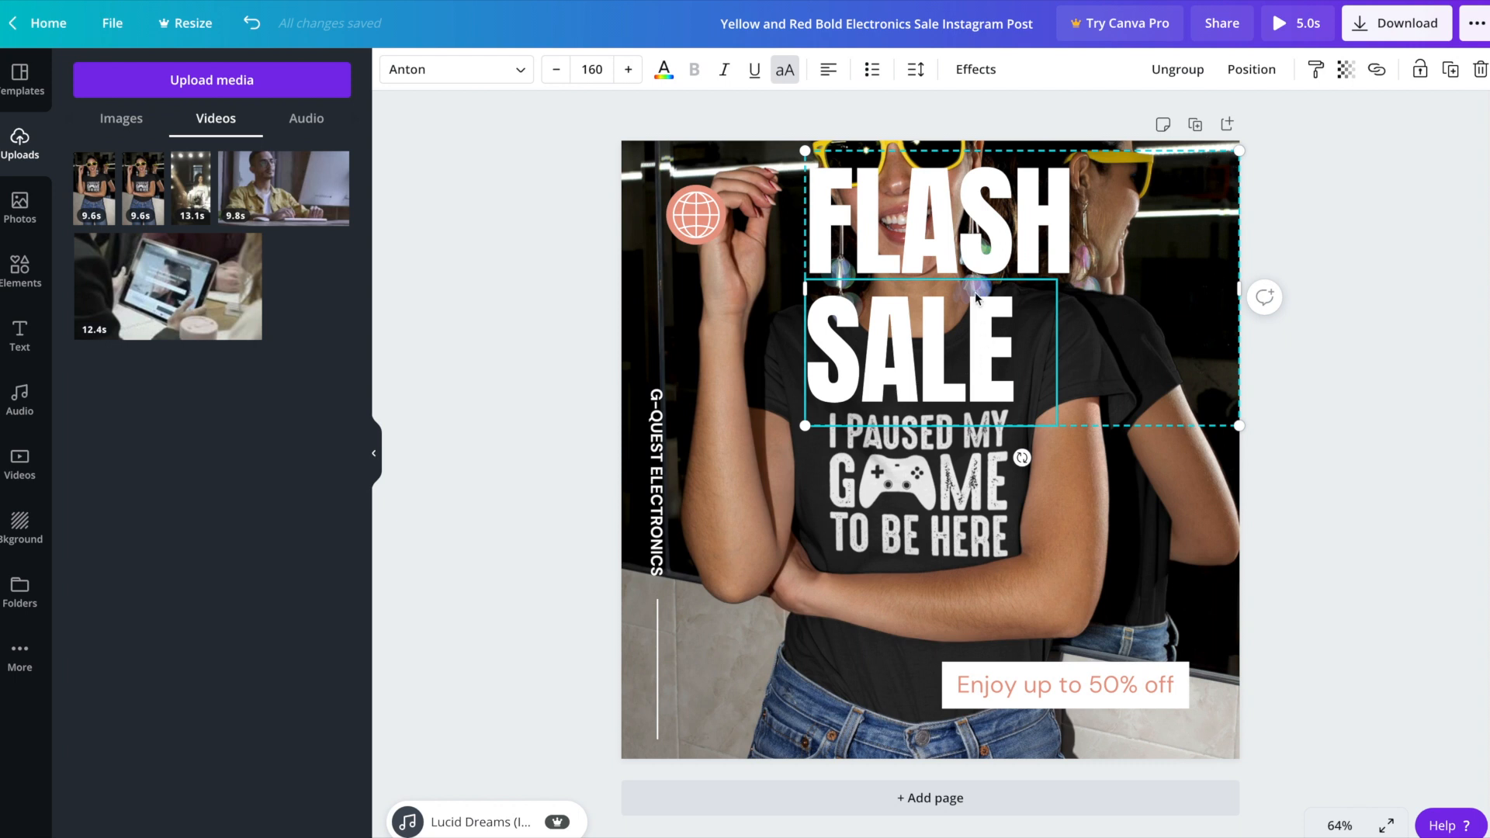
click(965, 258)
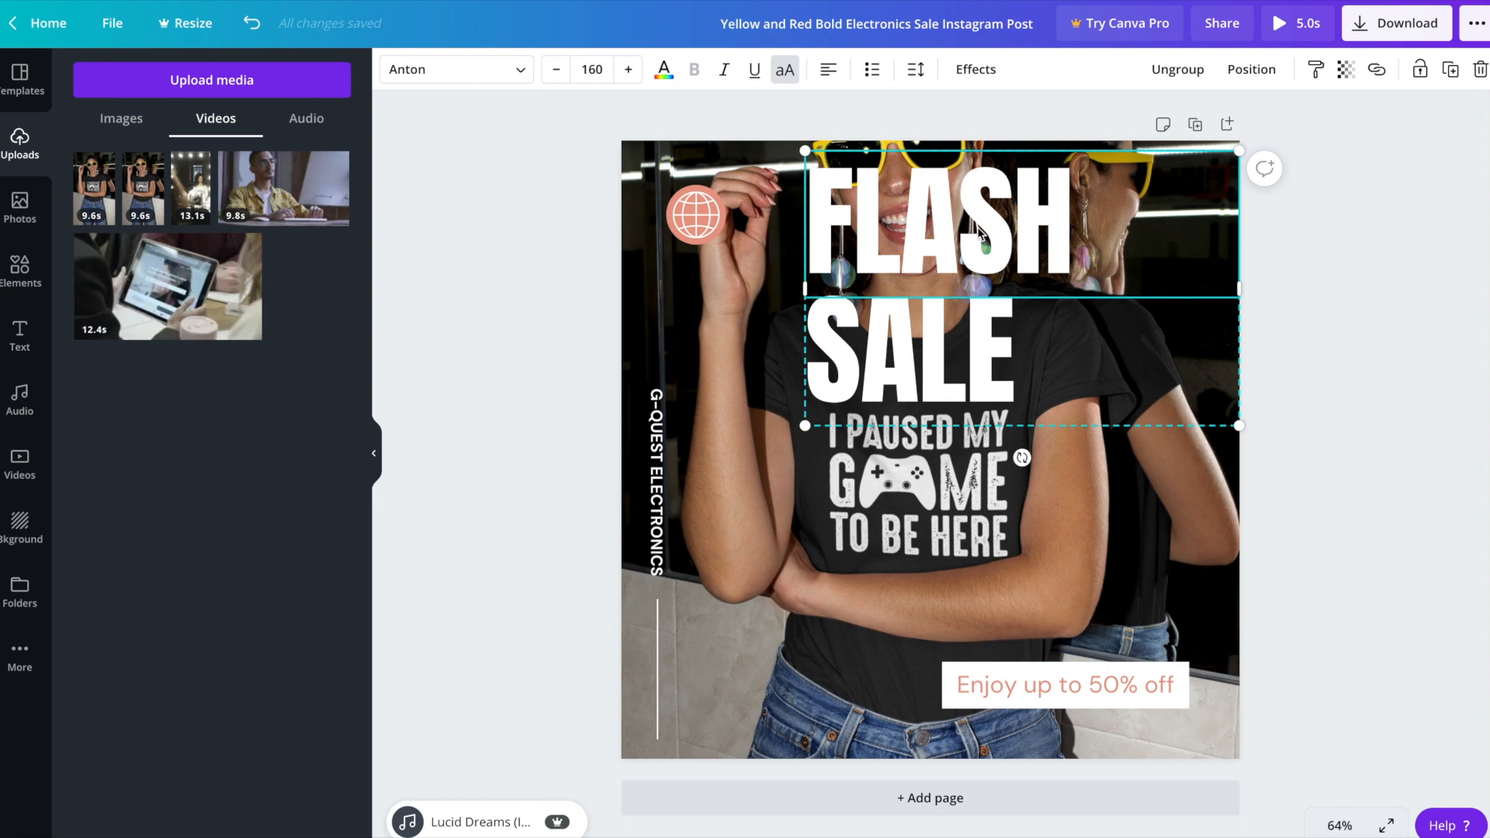
- Right-align the text of both headline lines, FLASH and SALE
click(827, 71)
click(827, 71)
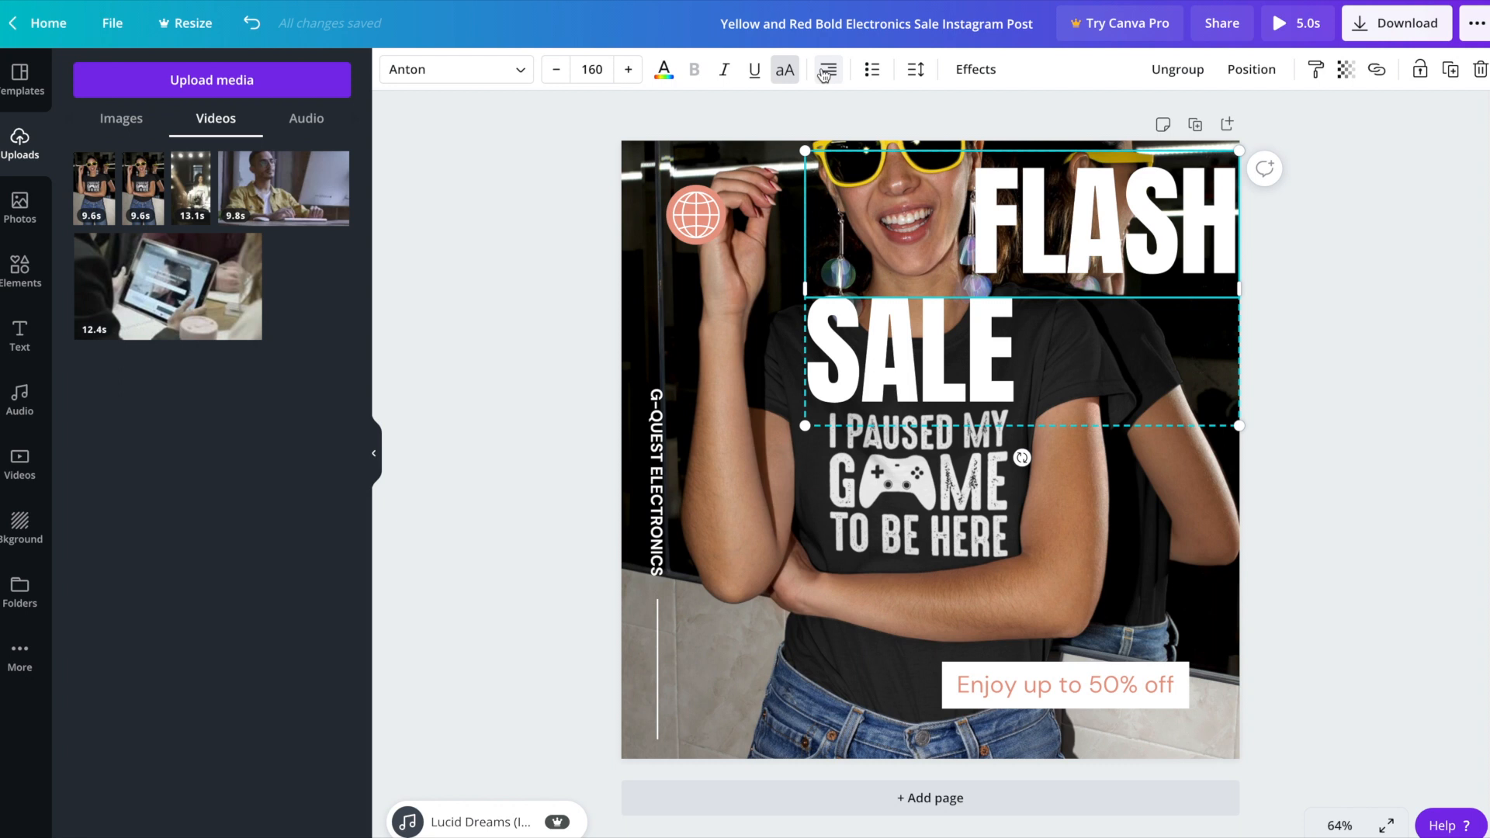
click(891, 376)
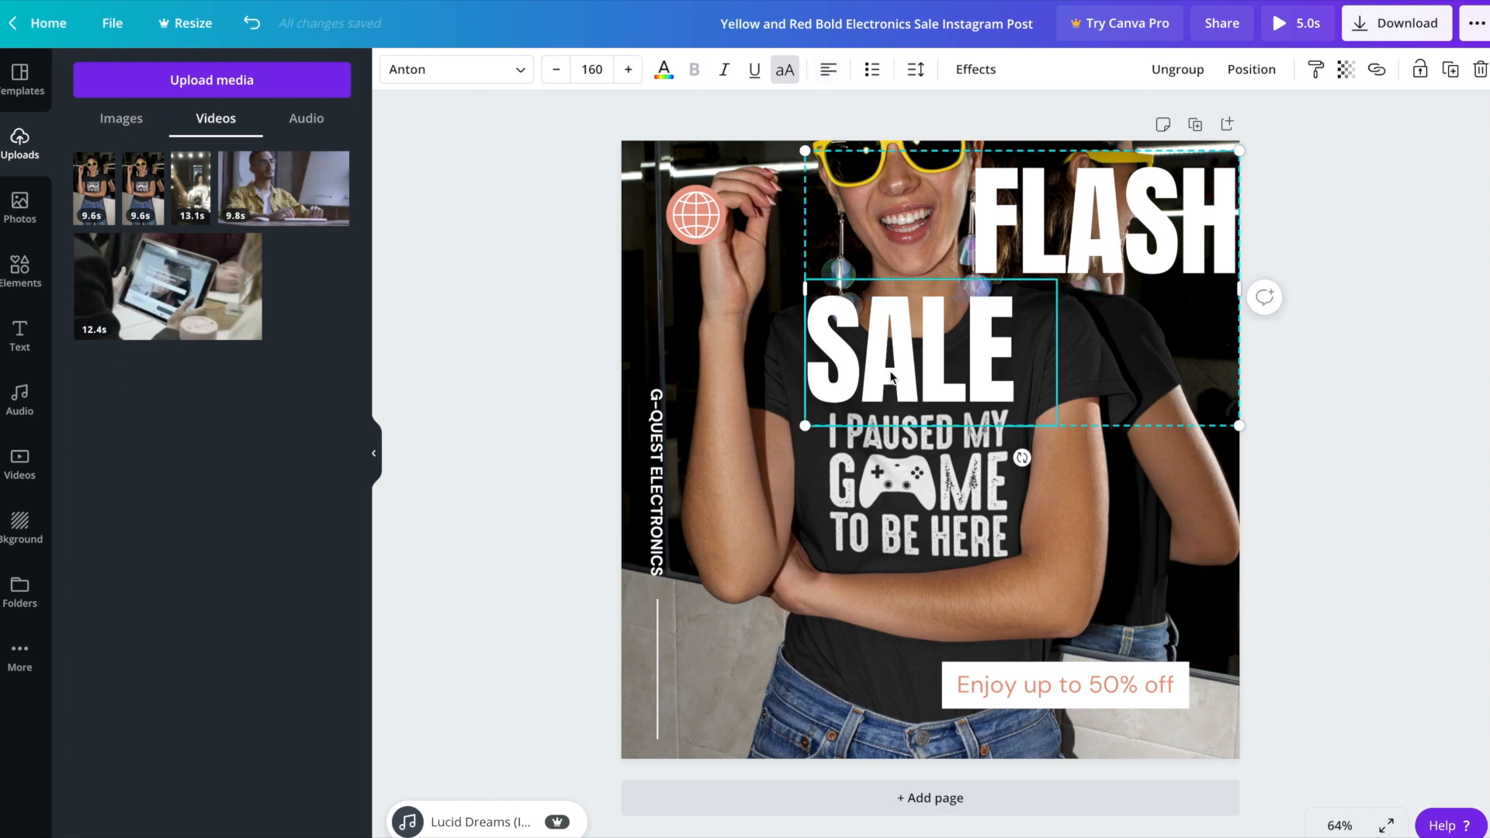
click(828, 71)
click(828, 70)
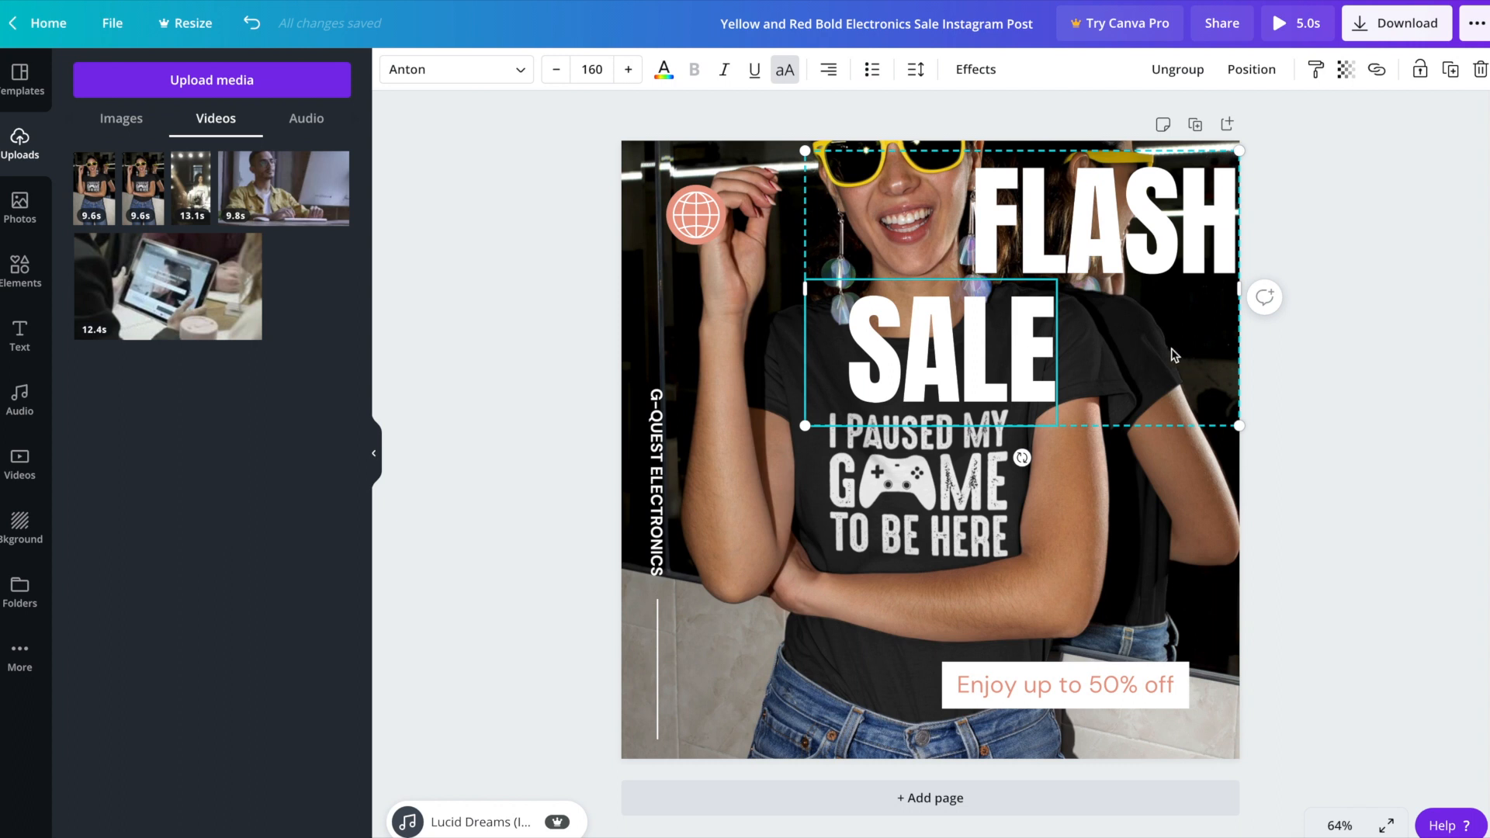
- Ungroup the headline and move SALE directly beneath FLASH, flush with the design's right edge
click(1001, 216)
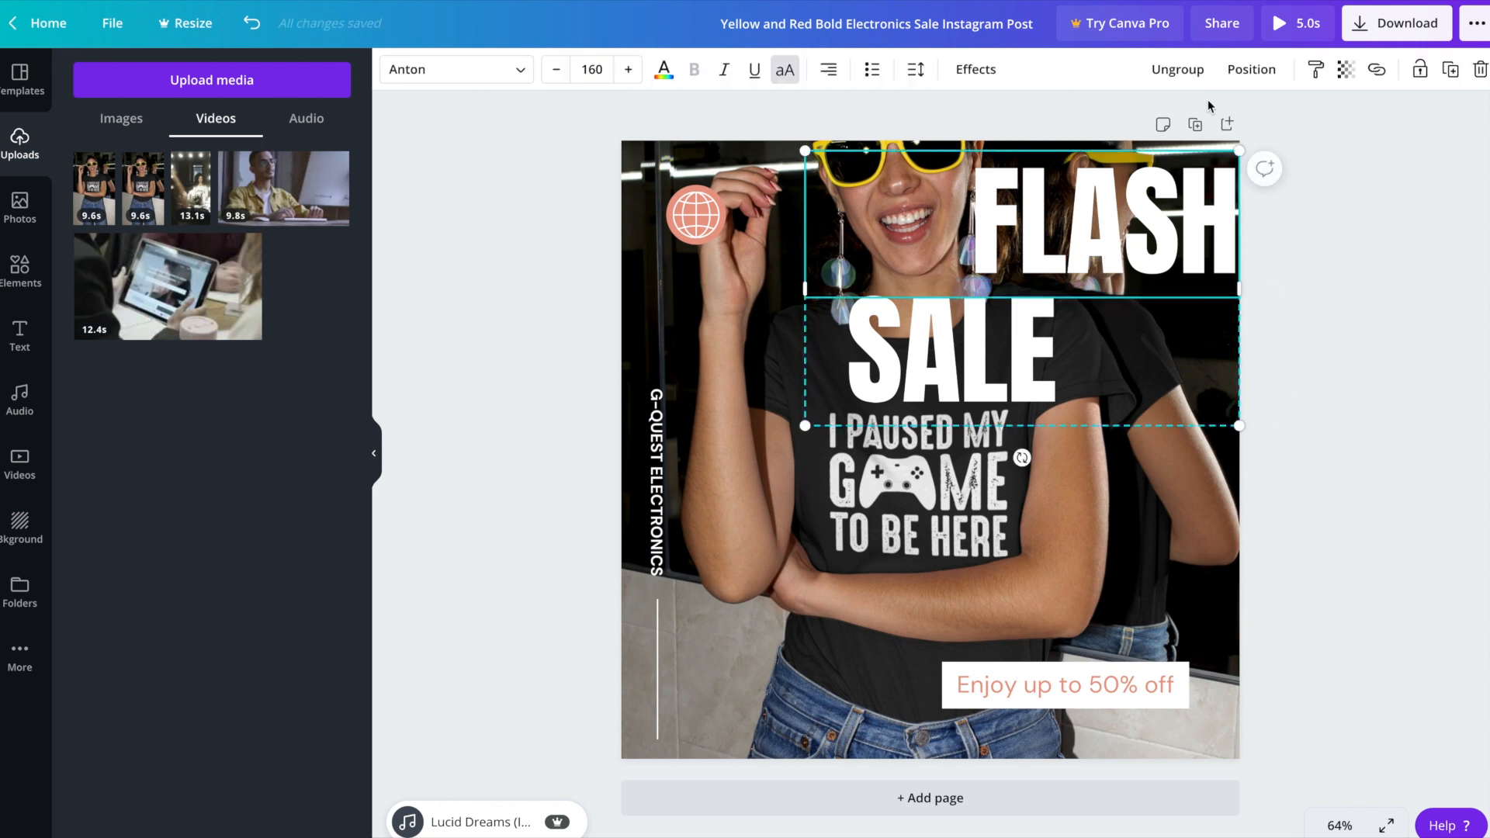
click(1177, 69)
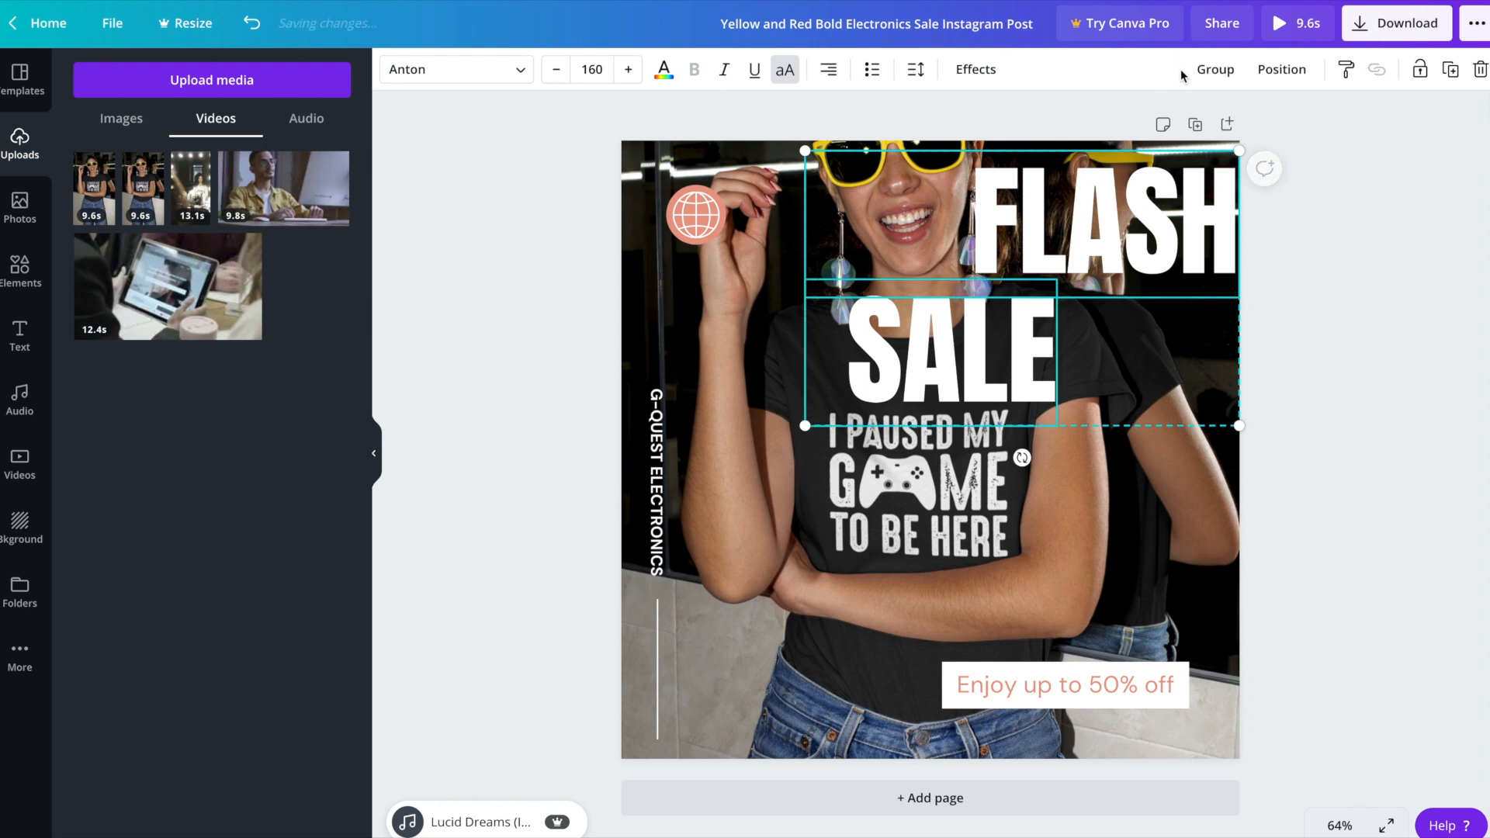
click(1308, 327)
drag(887, 324, 1062, 331)
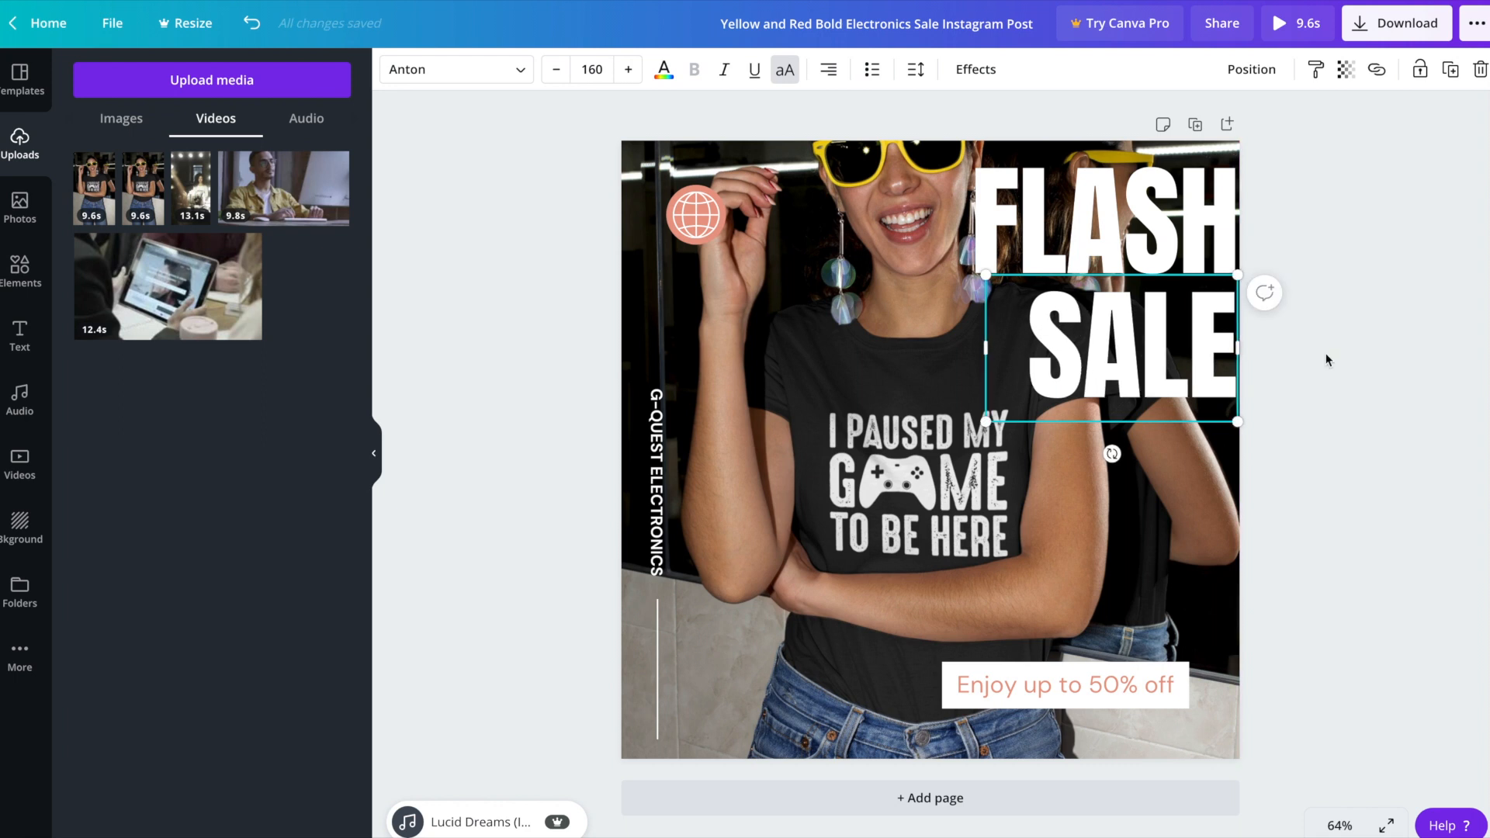
click(1385, 267)
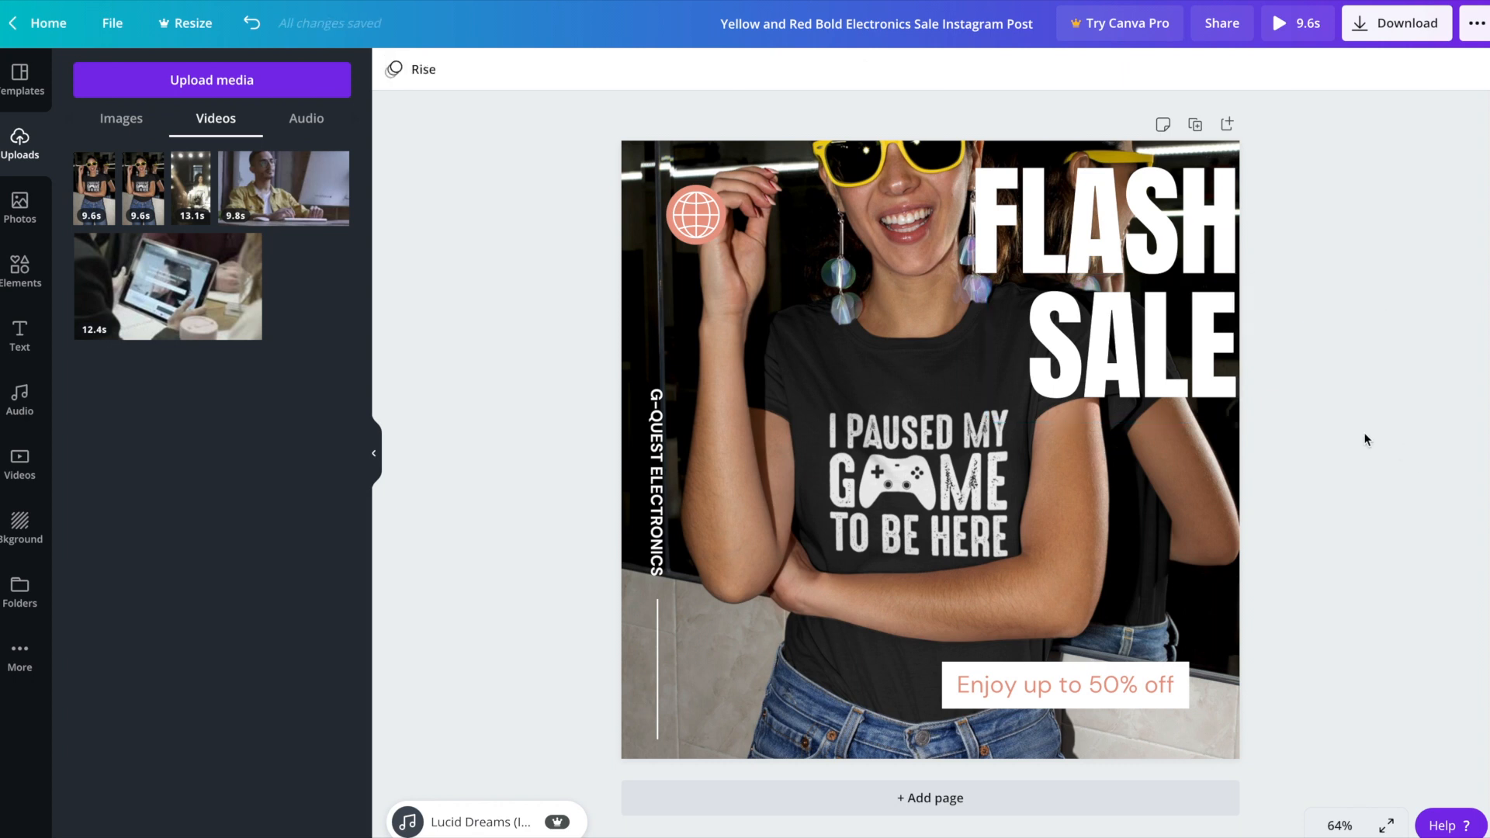
click(1217, 393)
key(Right)
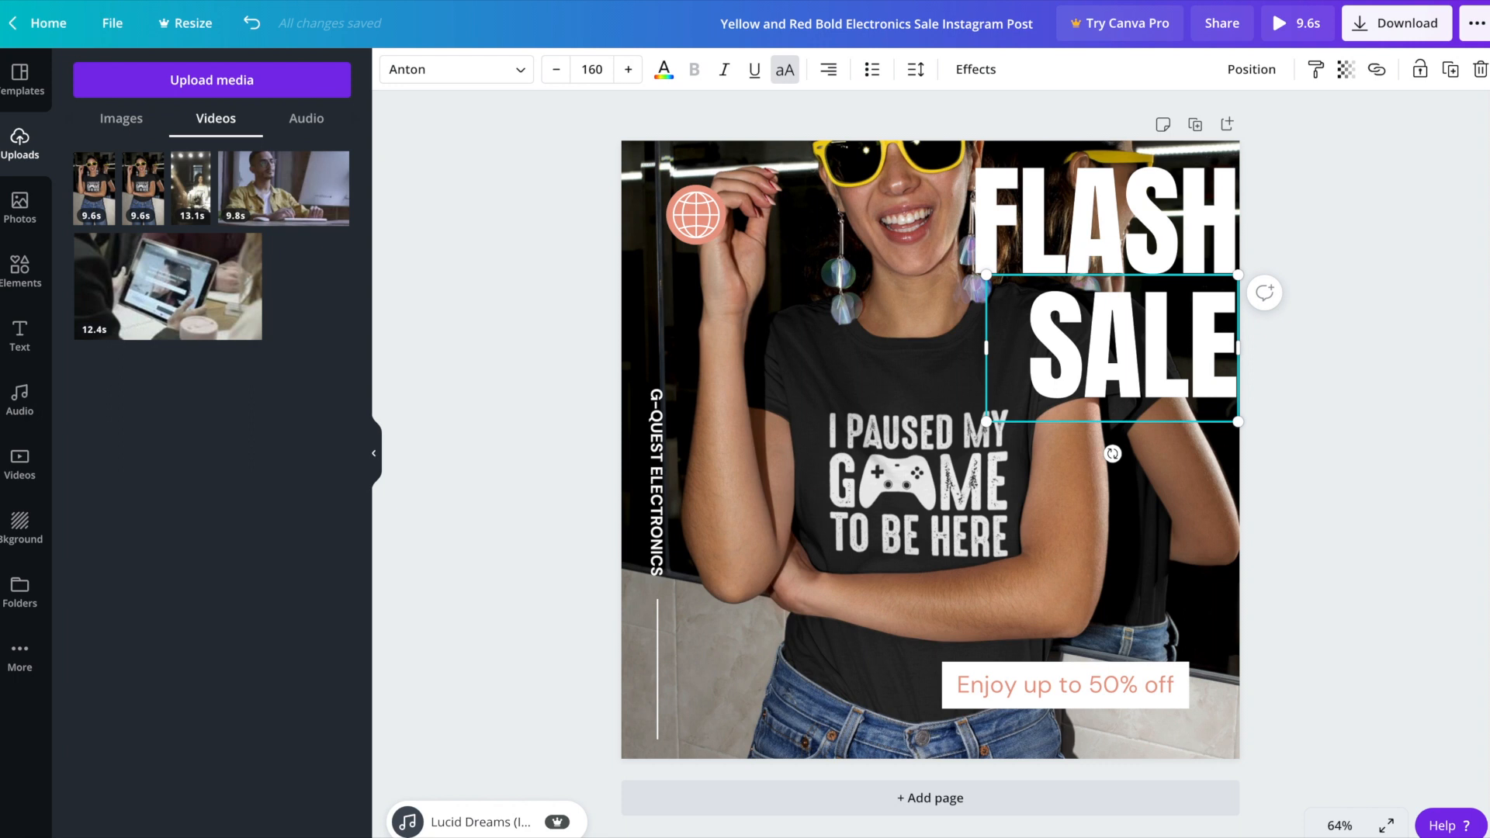
click(1312, 439)
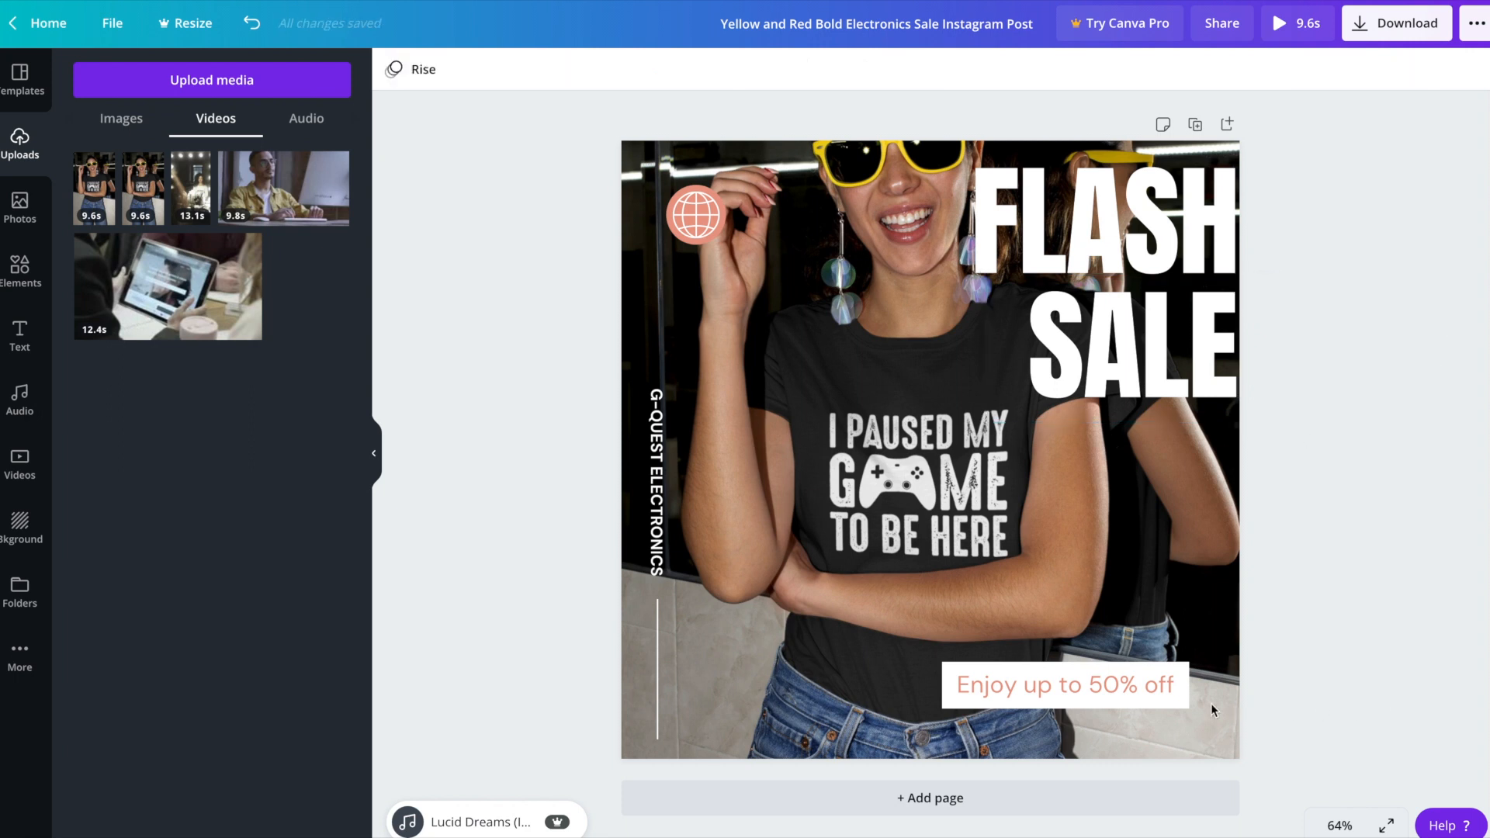
- Replace the "Enjoy up to 50% off" text with "Save 50% with promo code SAVE50"
double_click(1090, 683)
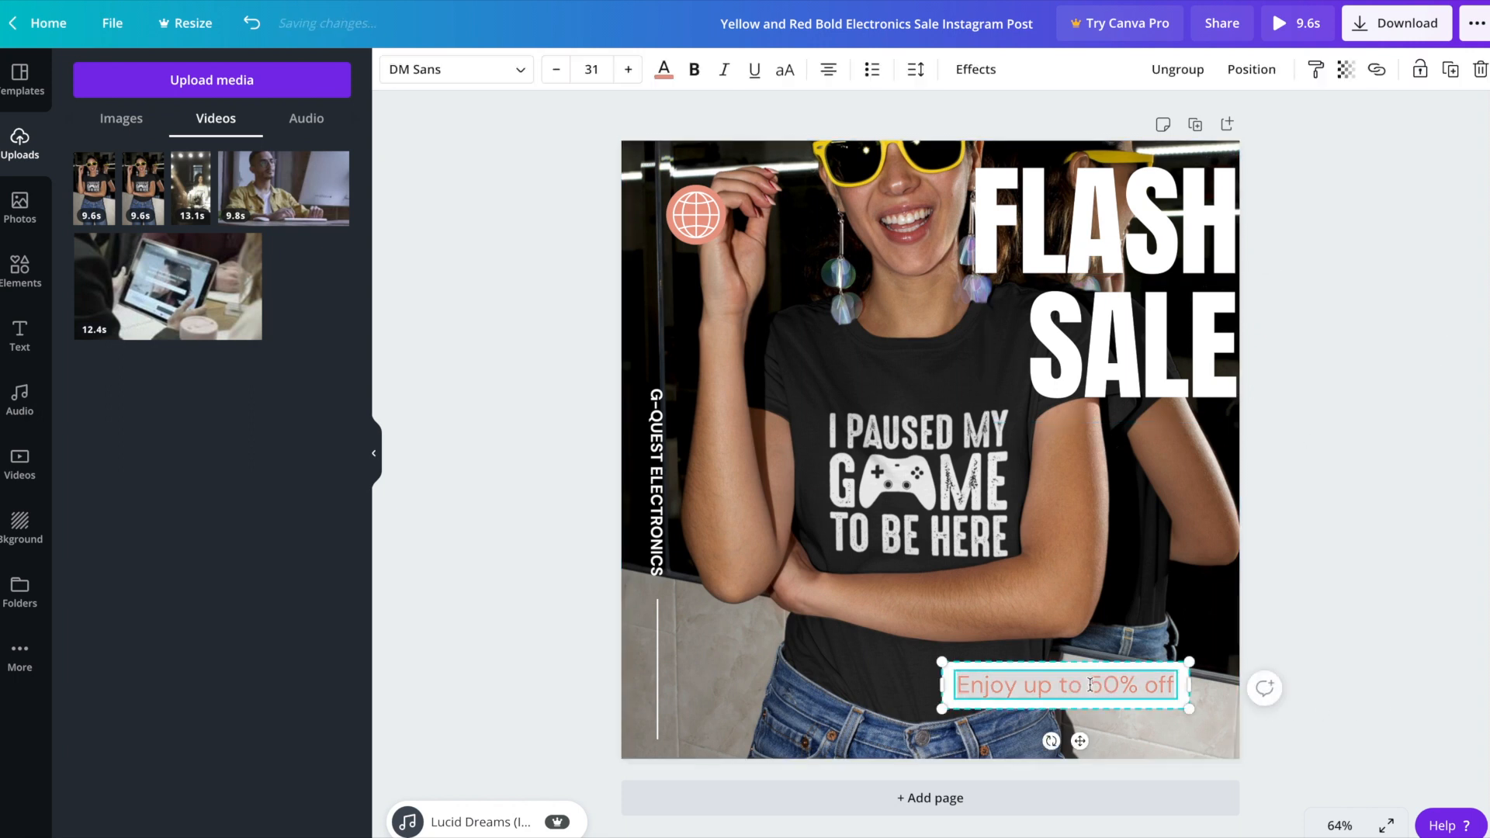
text(Save 5)
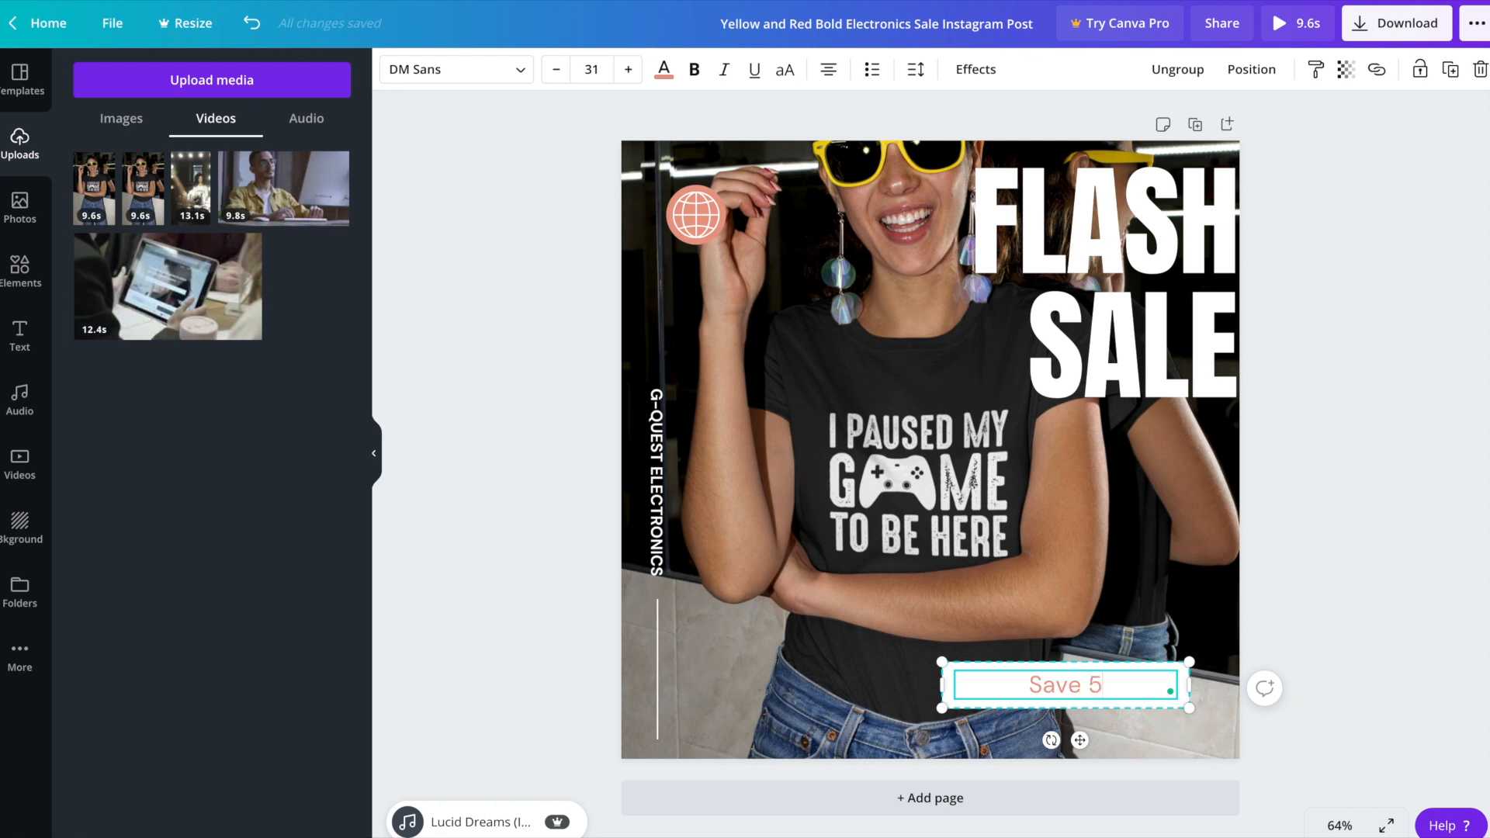
text(0% with promo code)
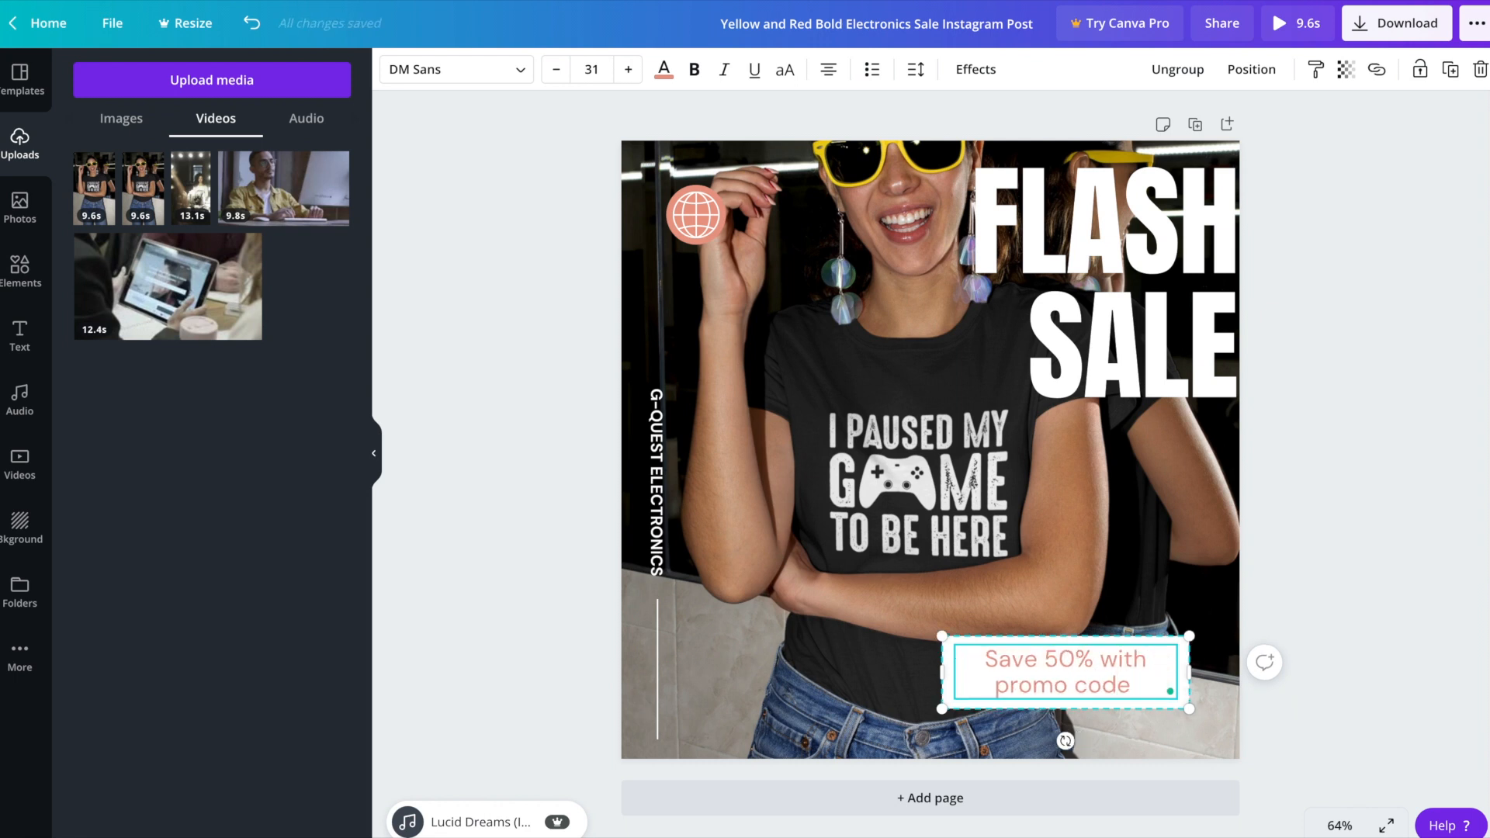
text( SAVE50)
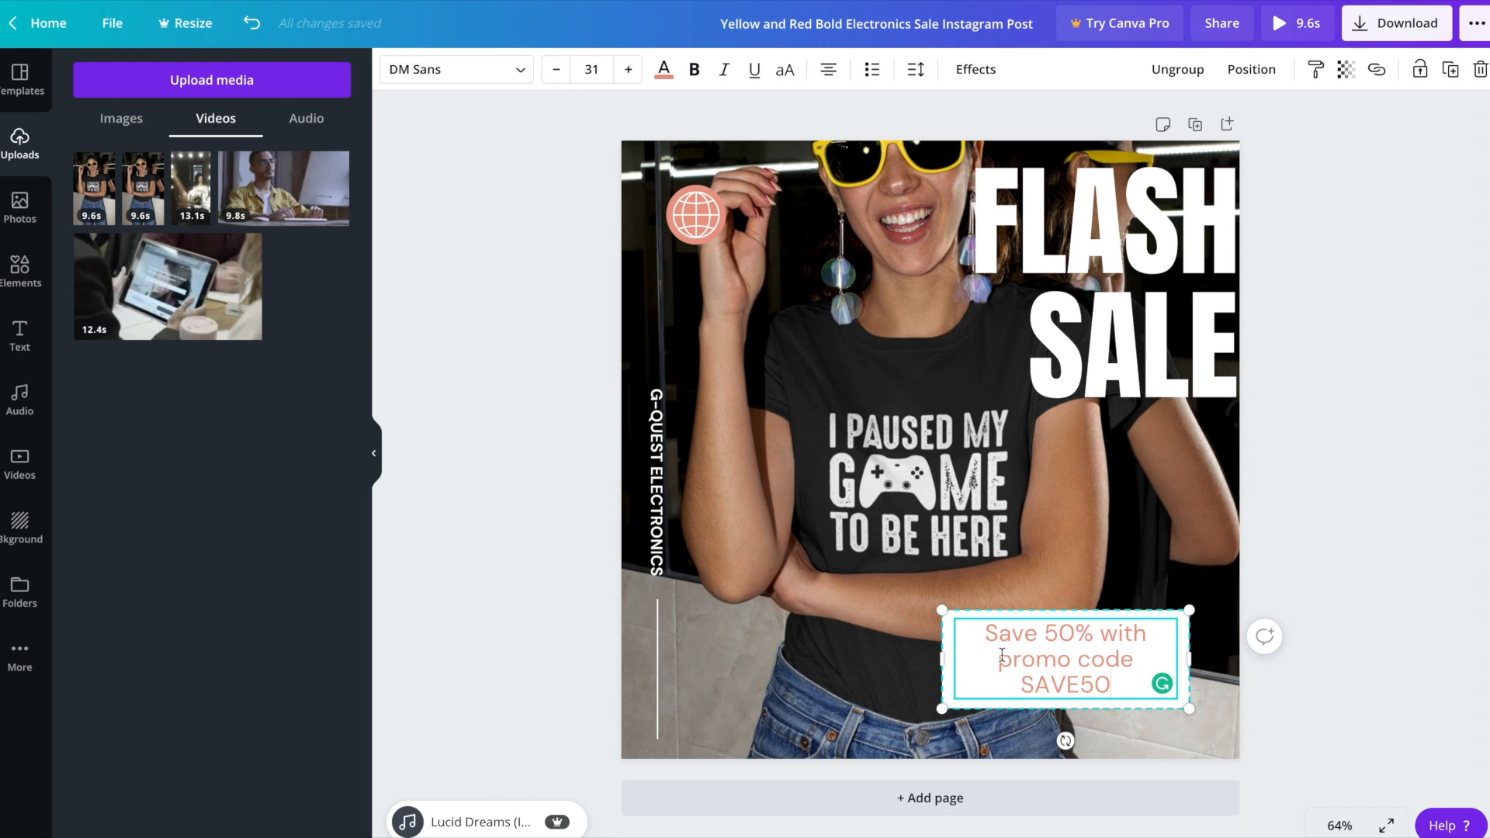
- Set the promo code text's font size to 24, then scale its white box up very slightly
drag(983, 633, 1113, 683)
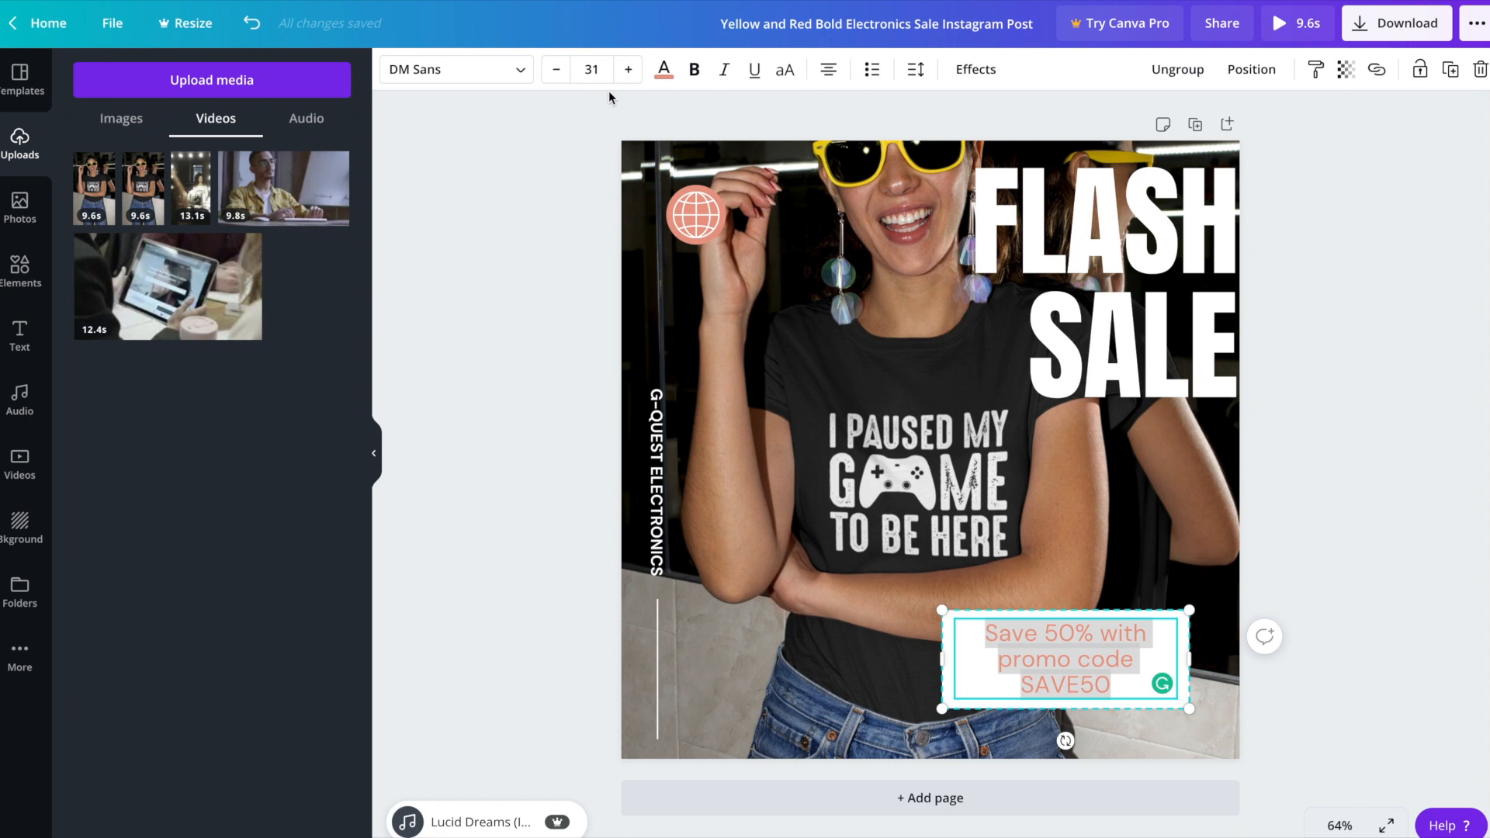
click(592, 69)
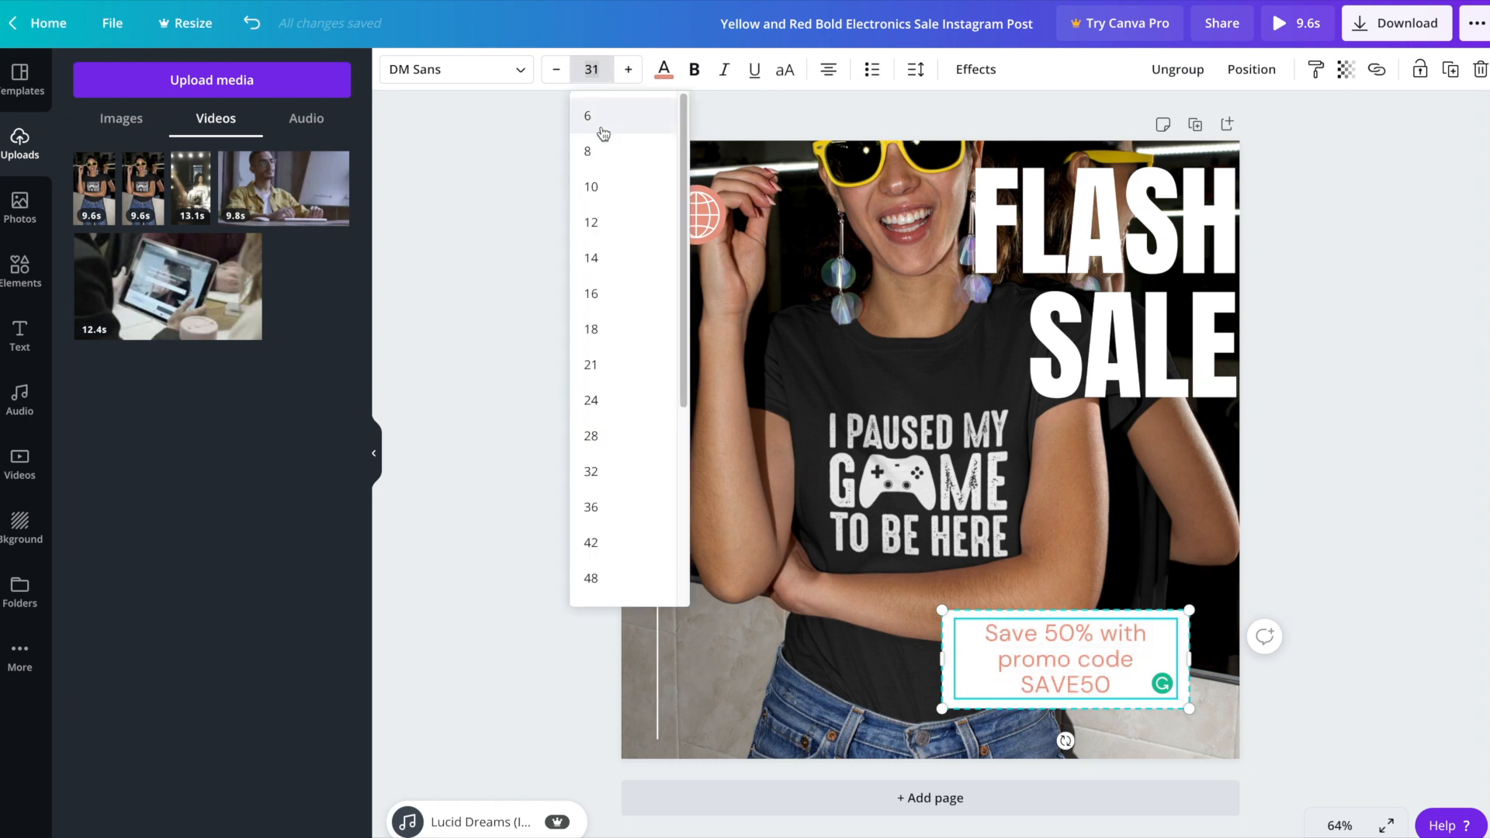
click(594, 399)
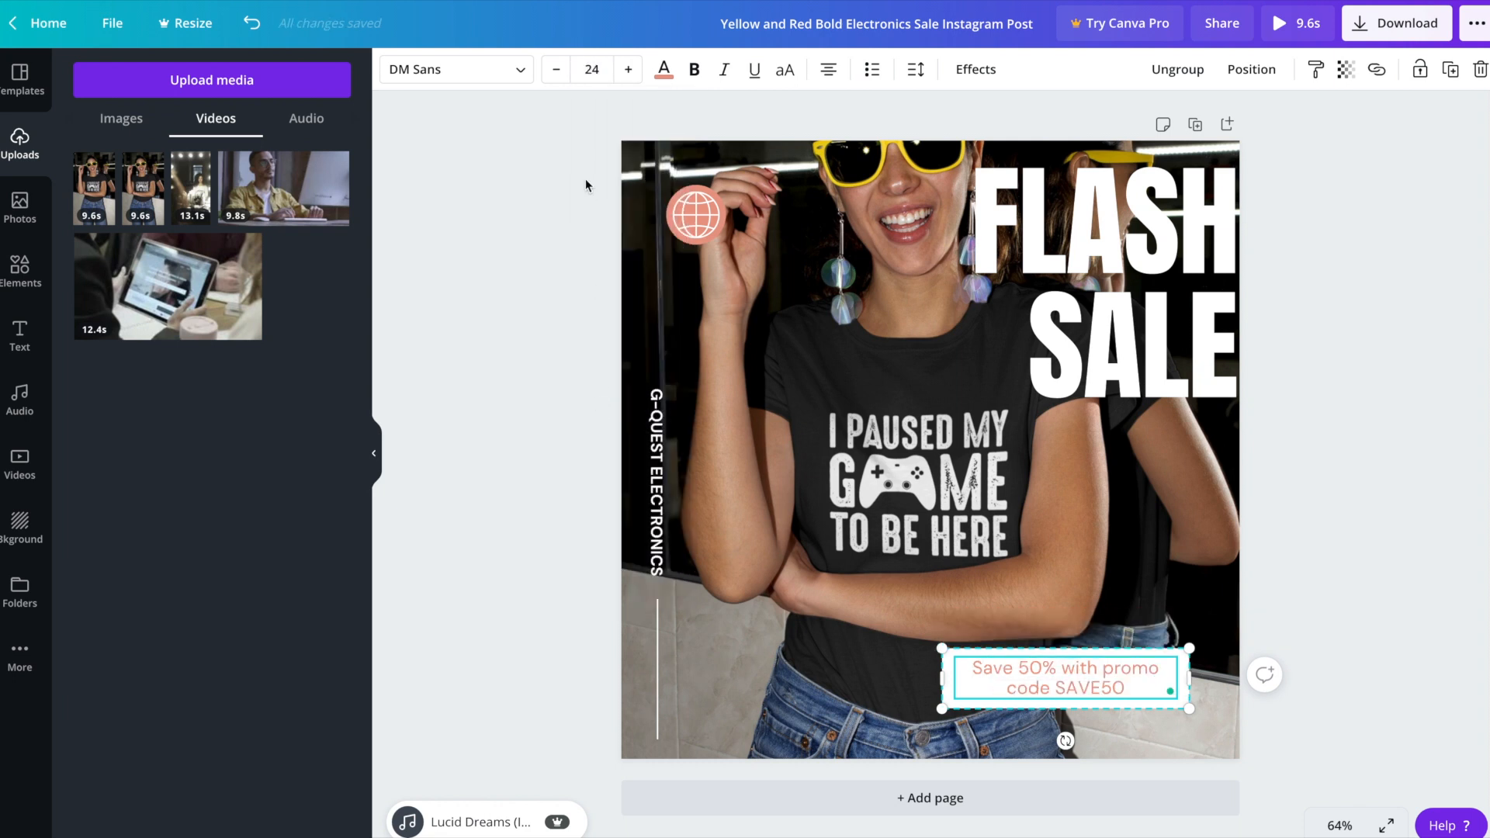
click(556, 69)
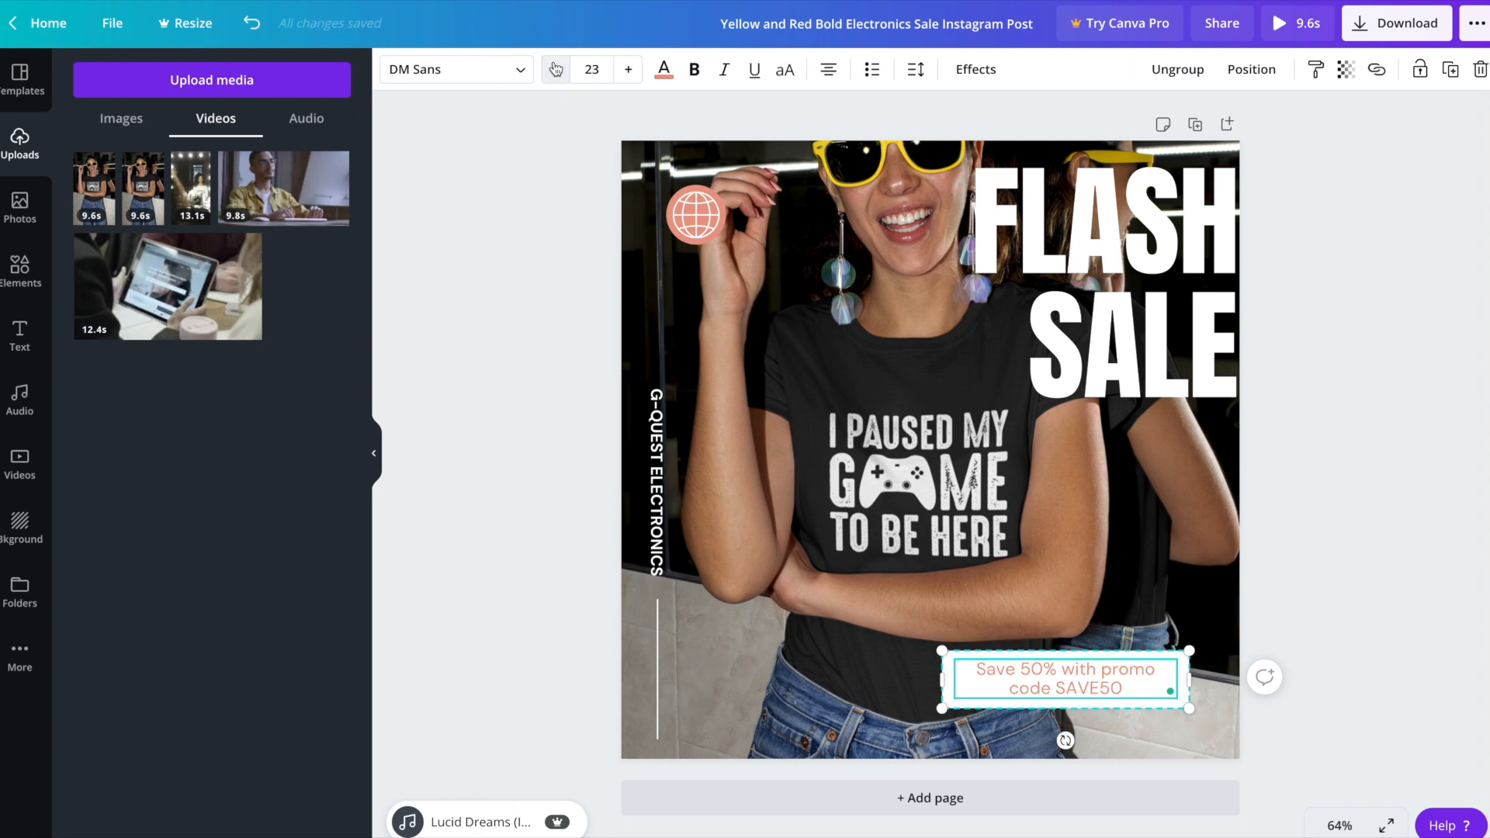
click(629, 69)
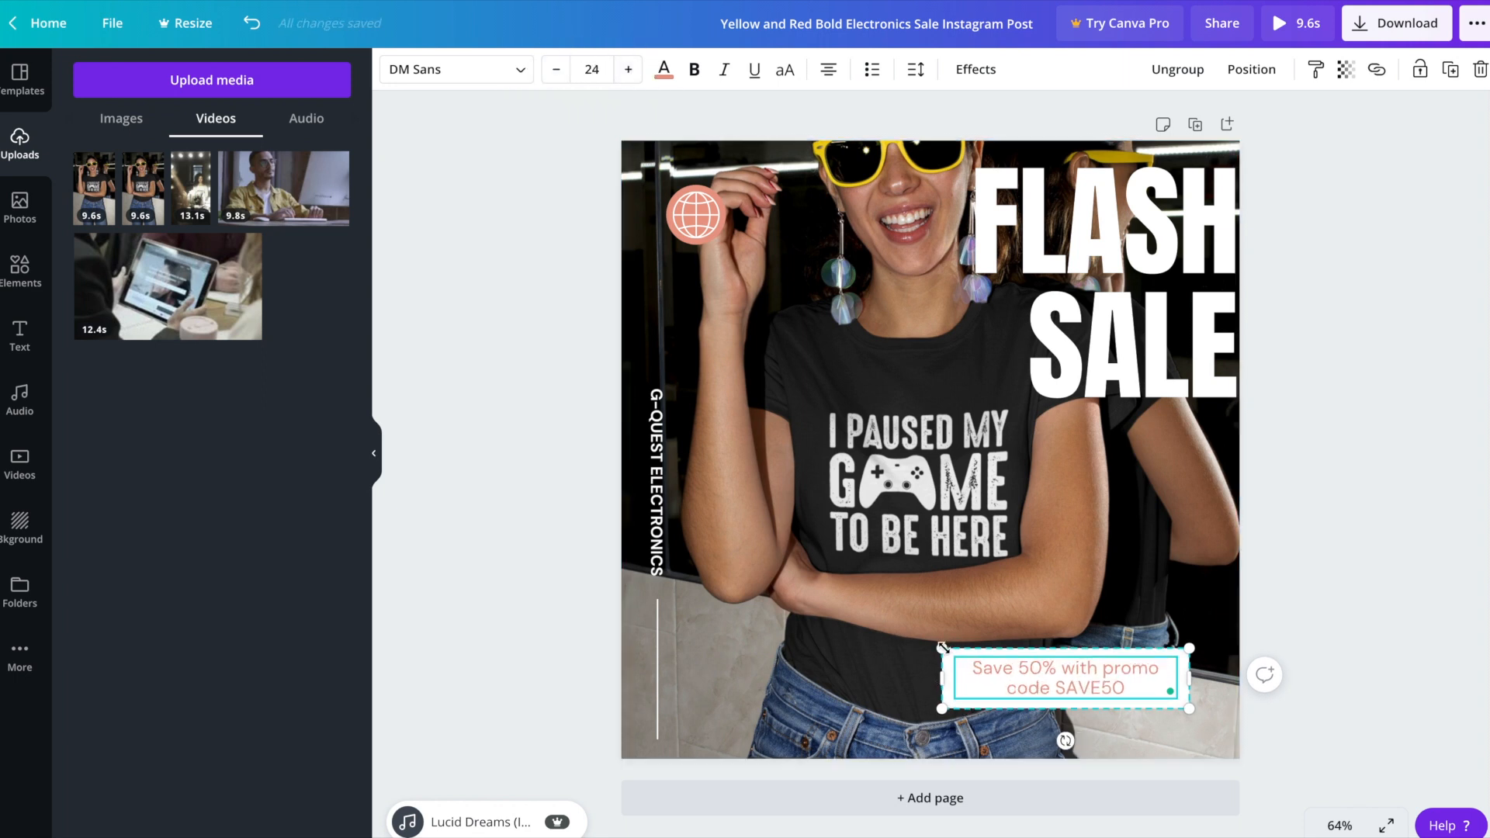
mouse_move(942, 647)
mouse_down()
mouse_move(835, 616)
mouse_move(942, 652)
mouse_up()
click(1390, 734)
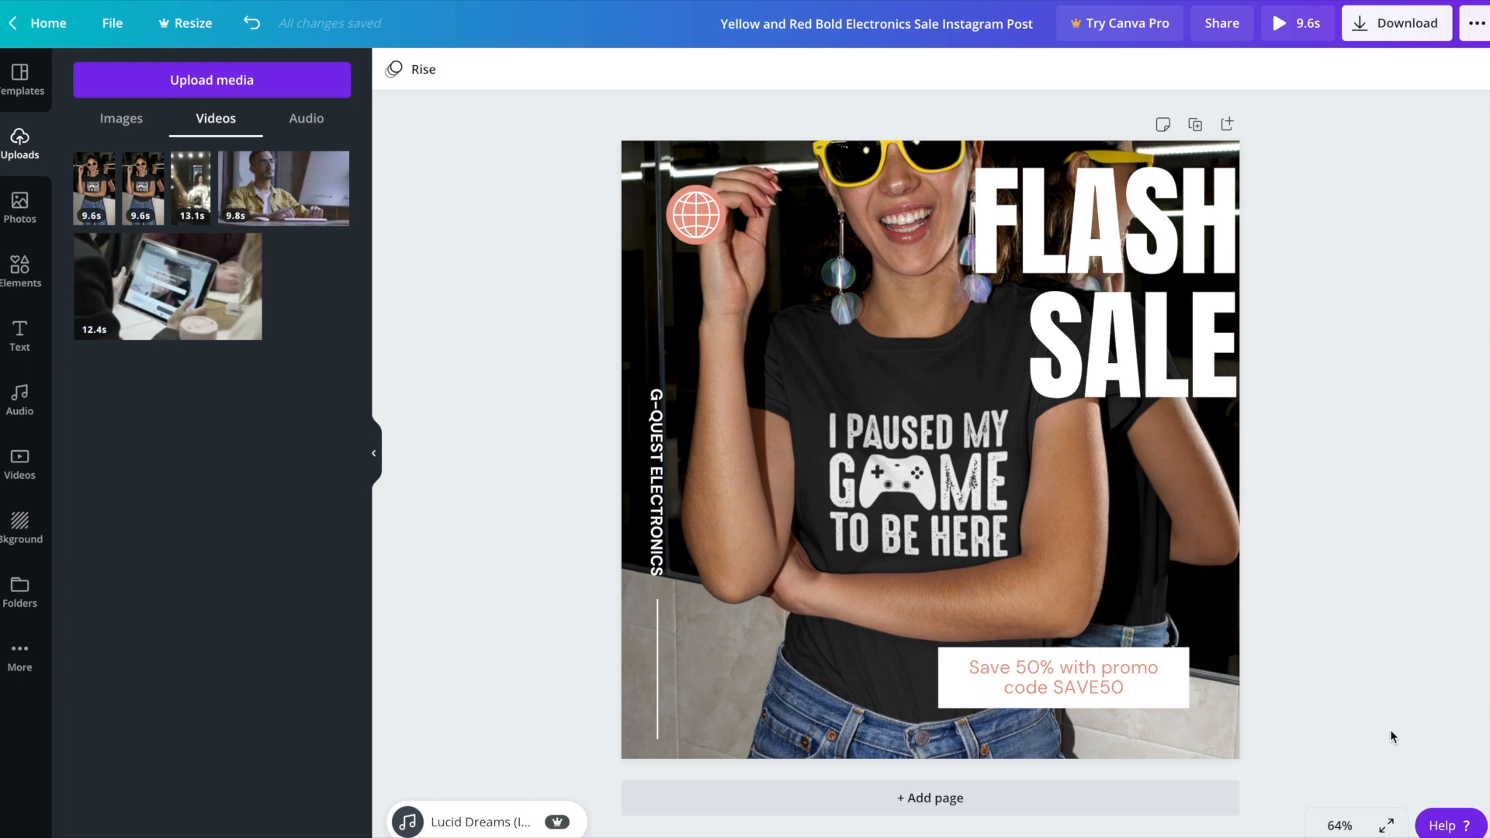
- Change the promo code text's color to black
click(1054, 683)
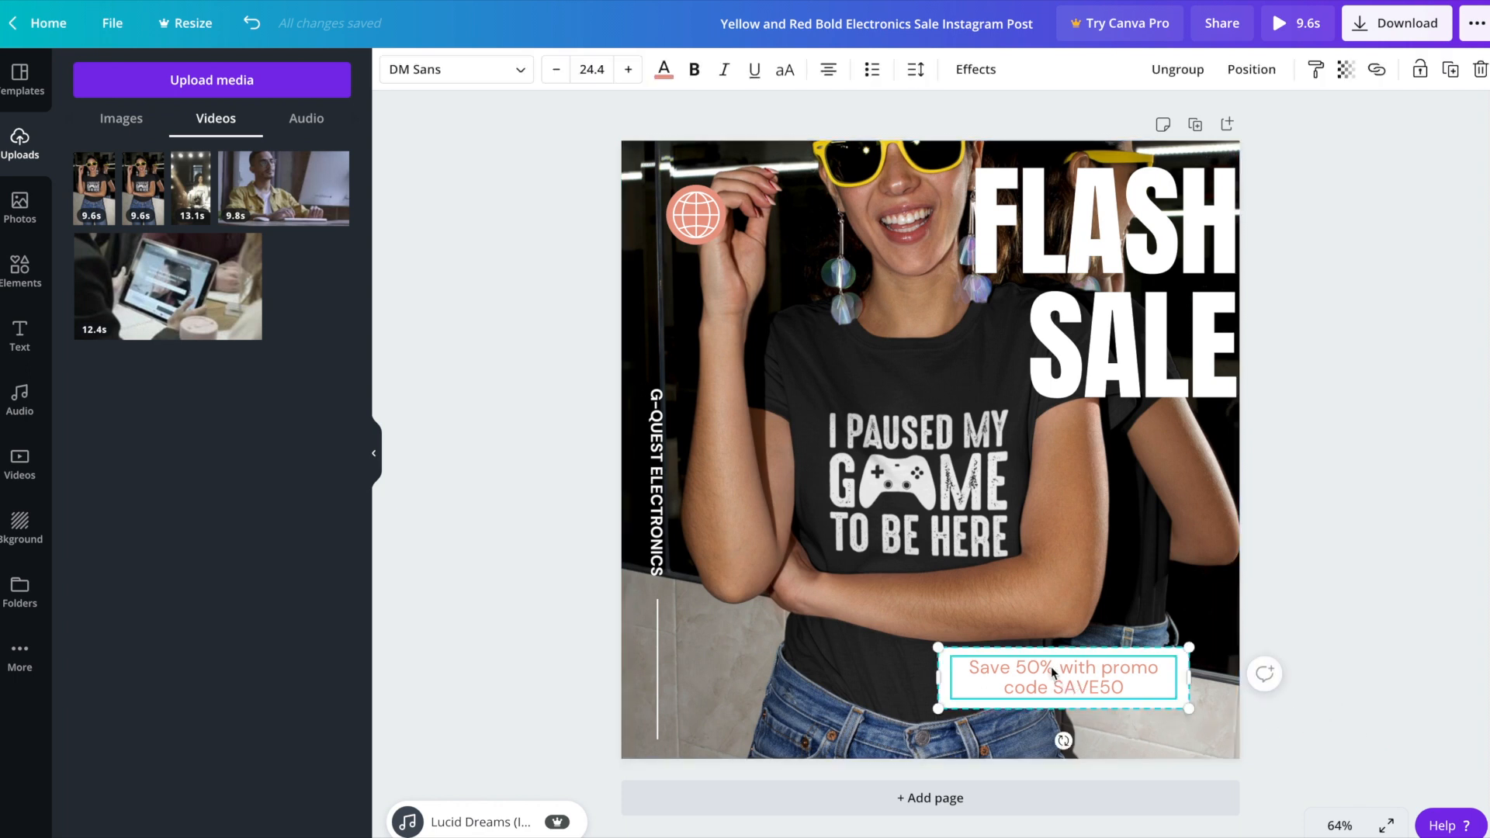
click(662, 78)
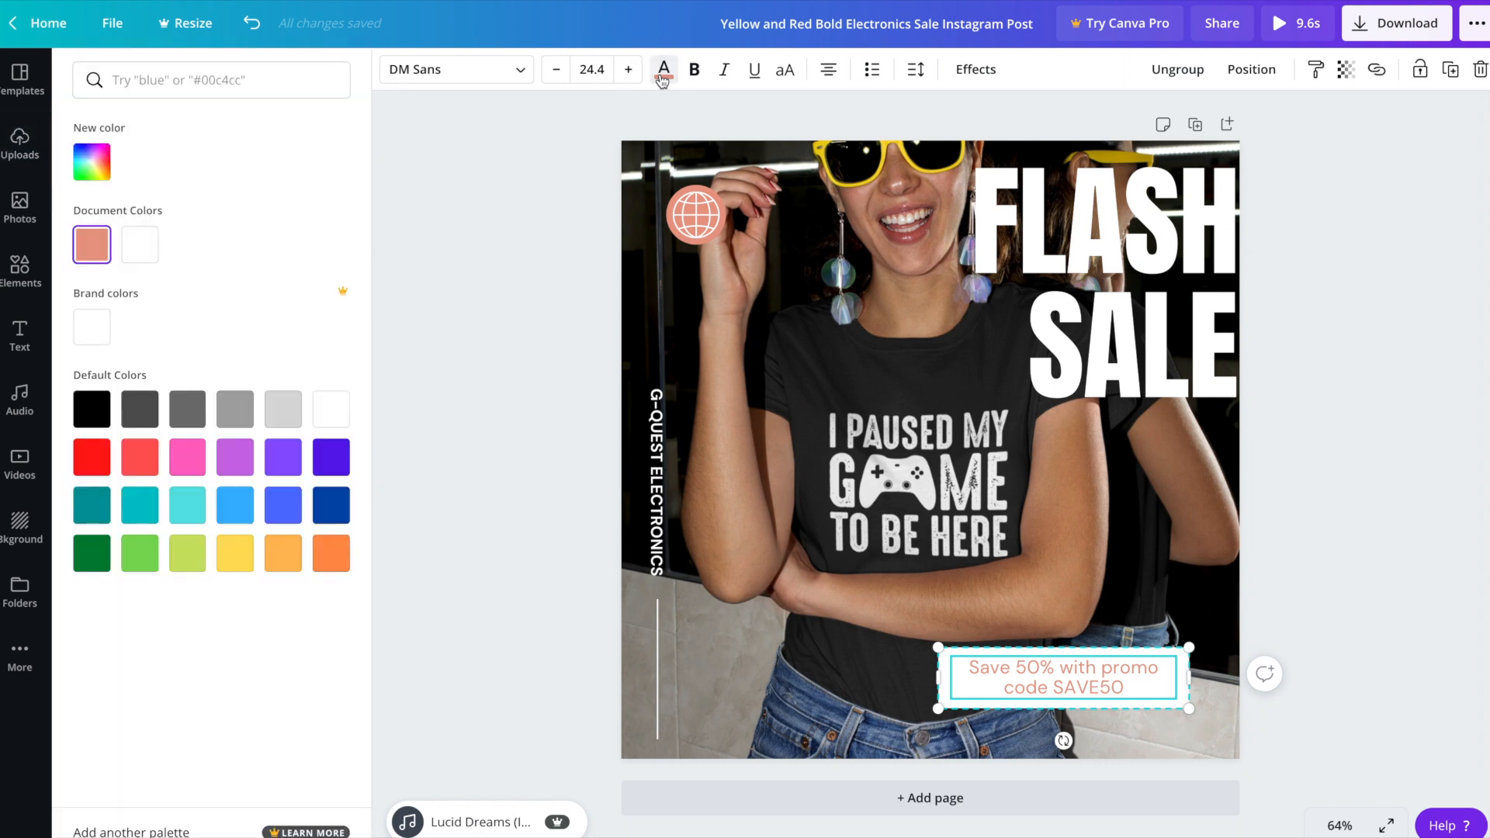
click(88, 409)
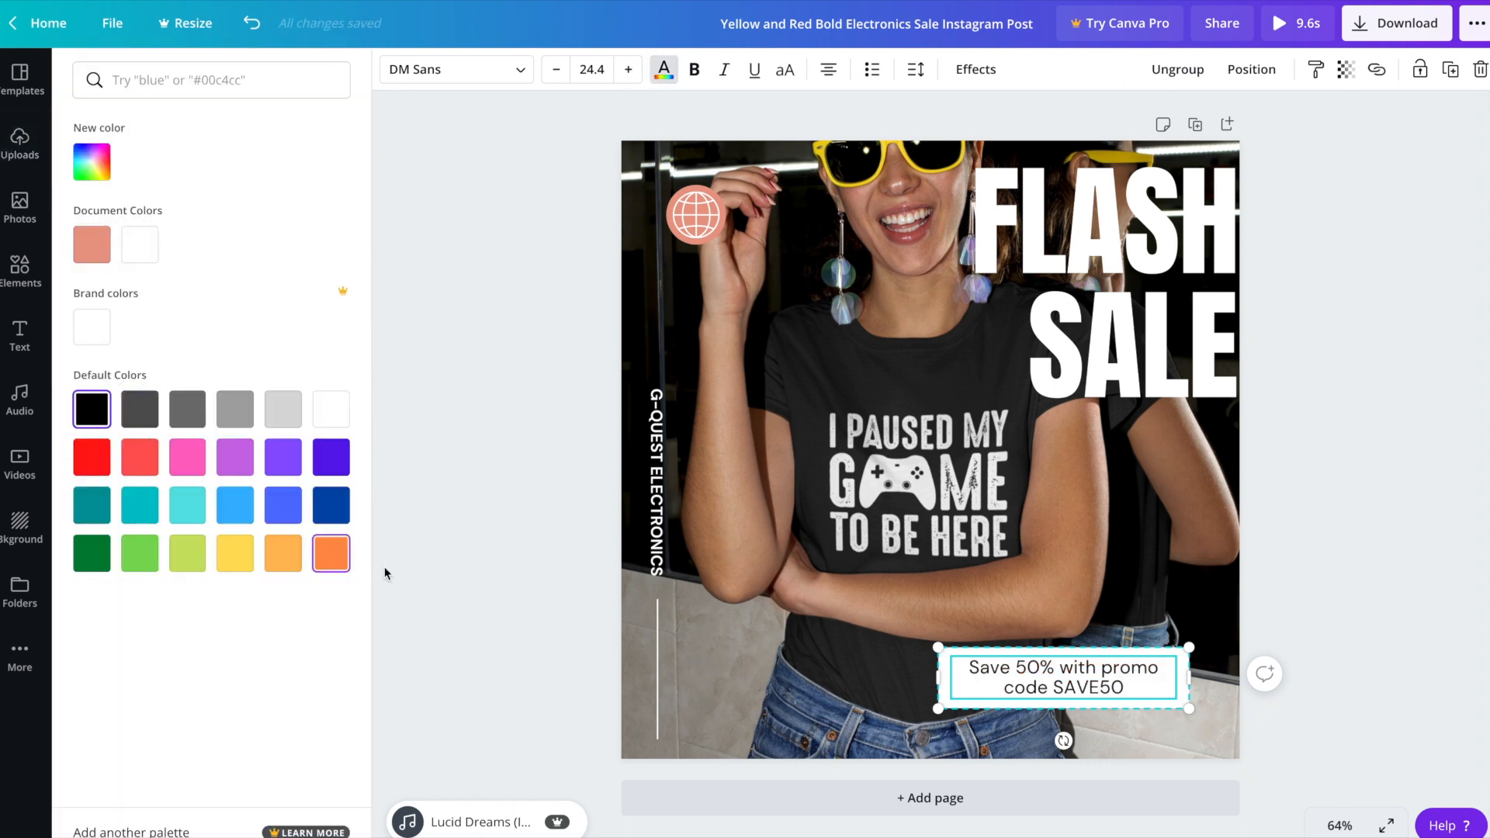
click(476, 586)
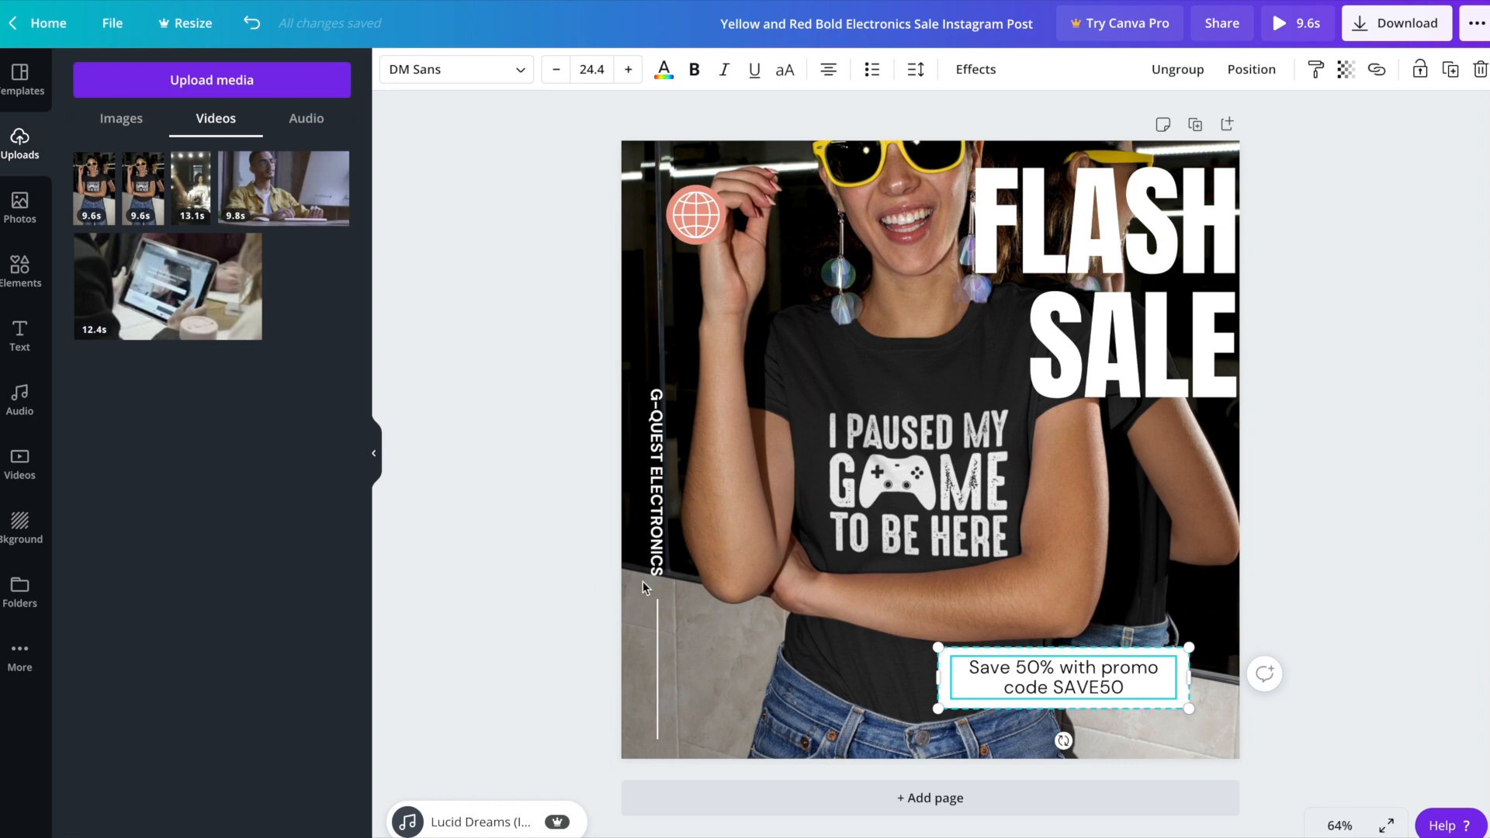
- Replace the vertical G-QUEST ELECTRONICS label with GAMING T-SHIRTS
click(658, 530)
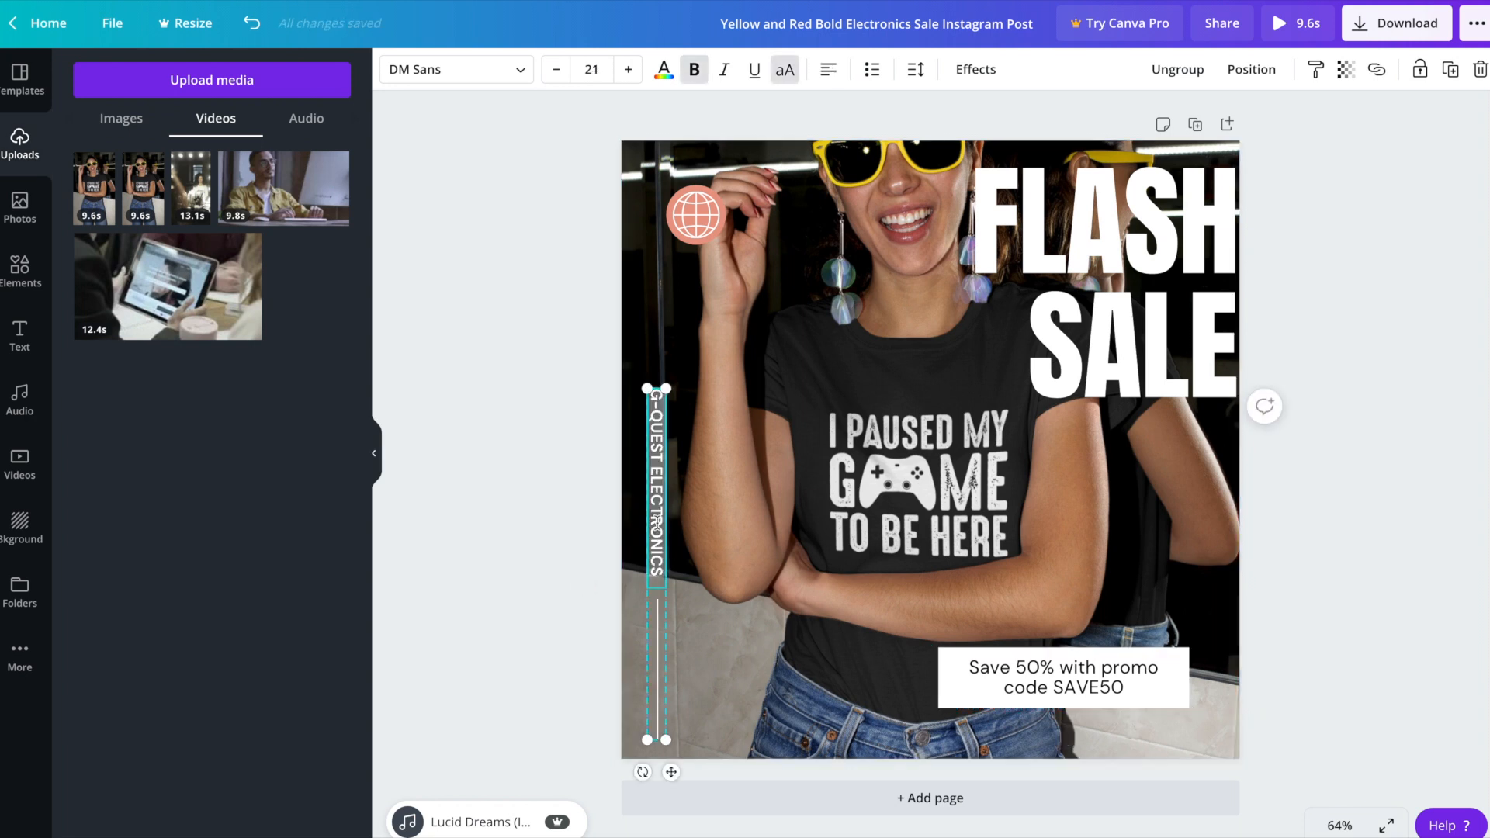
triple_click(650, 510)
text(GA)
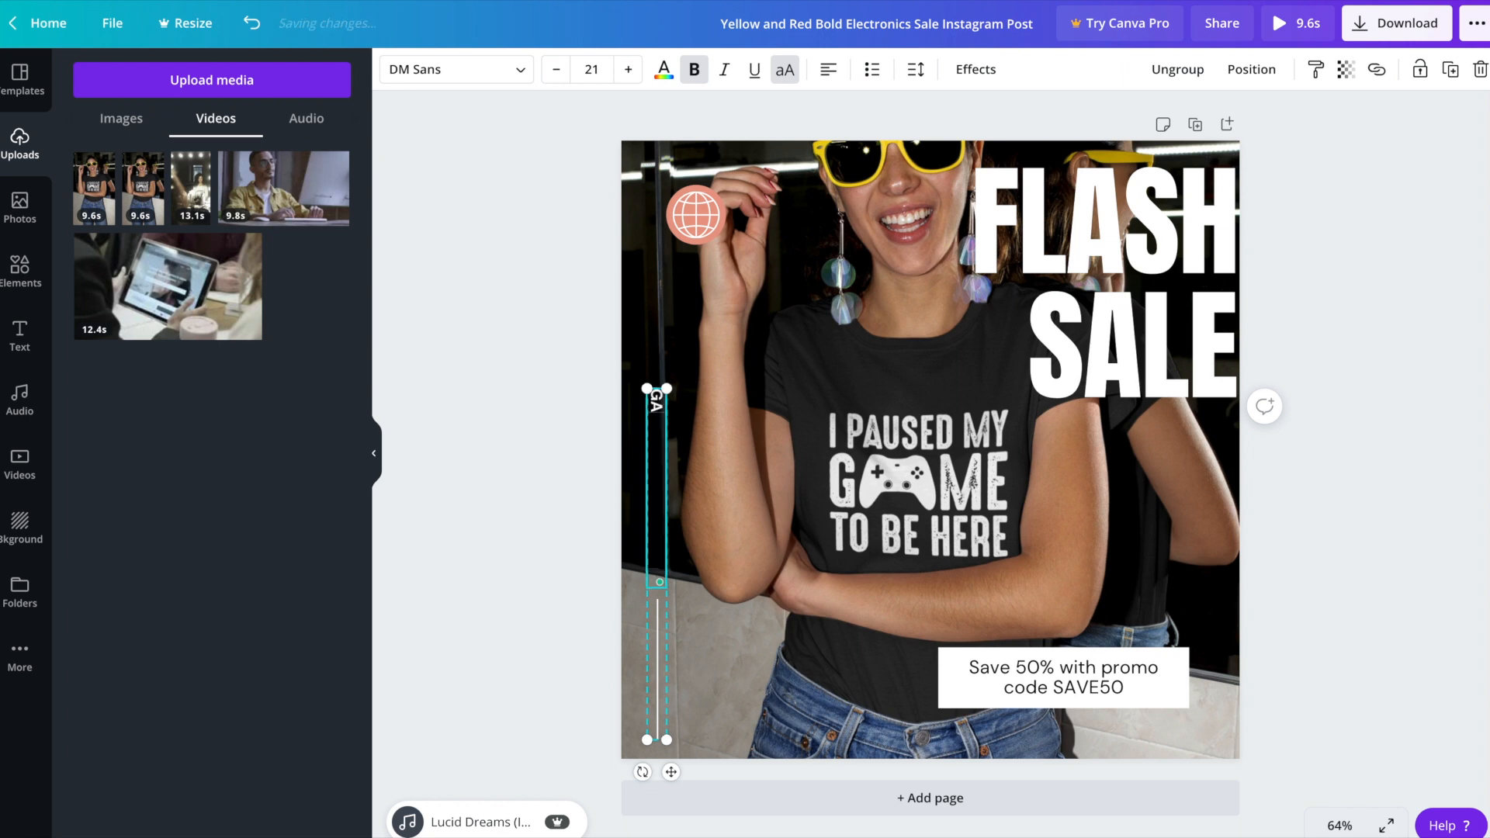
text(MING T-SHIRTS)
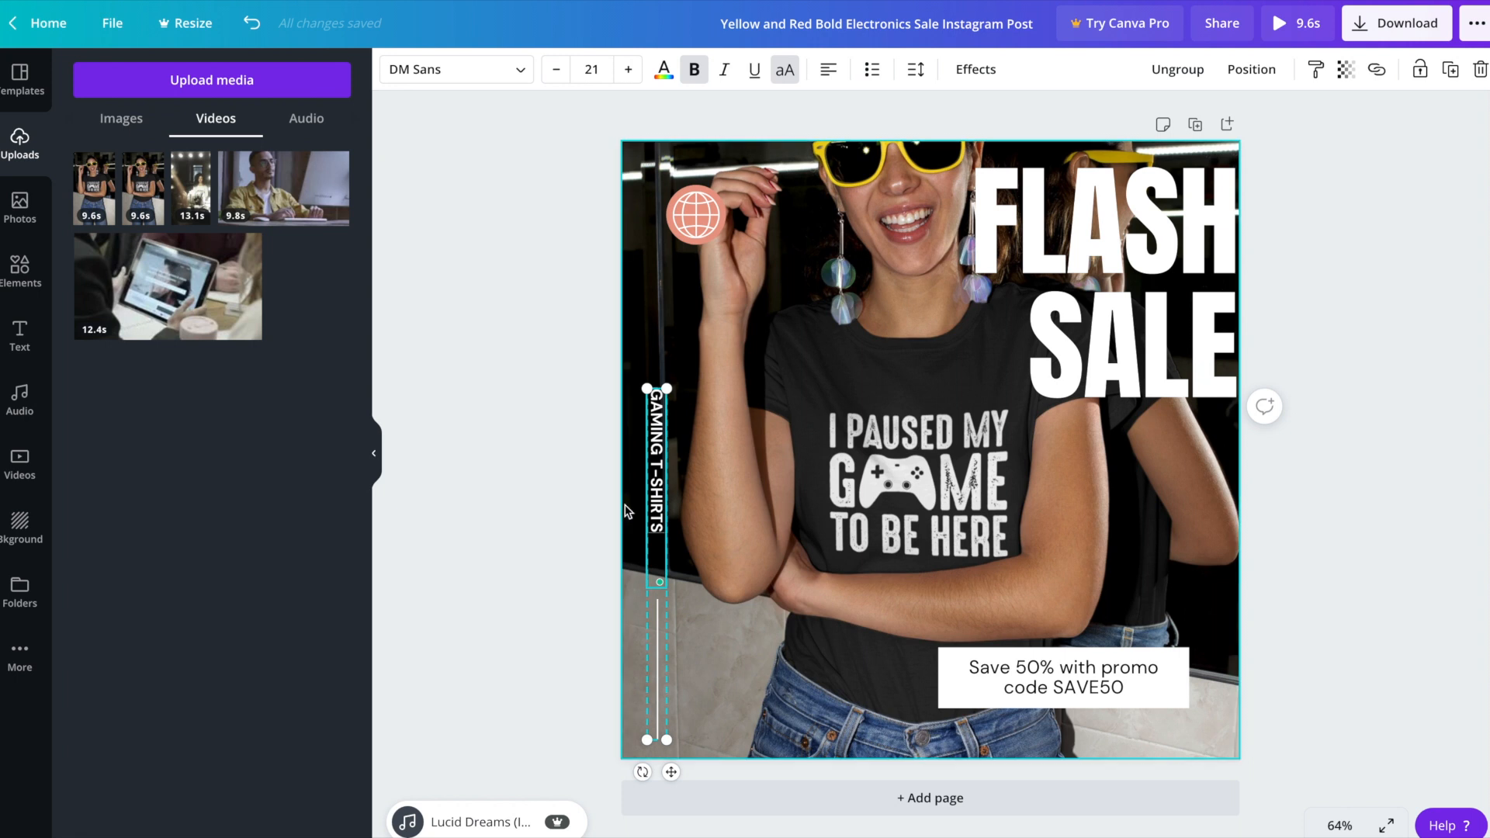
click(536, 547)
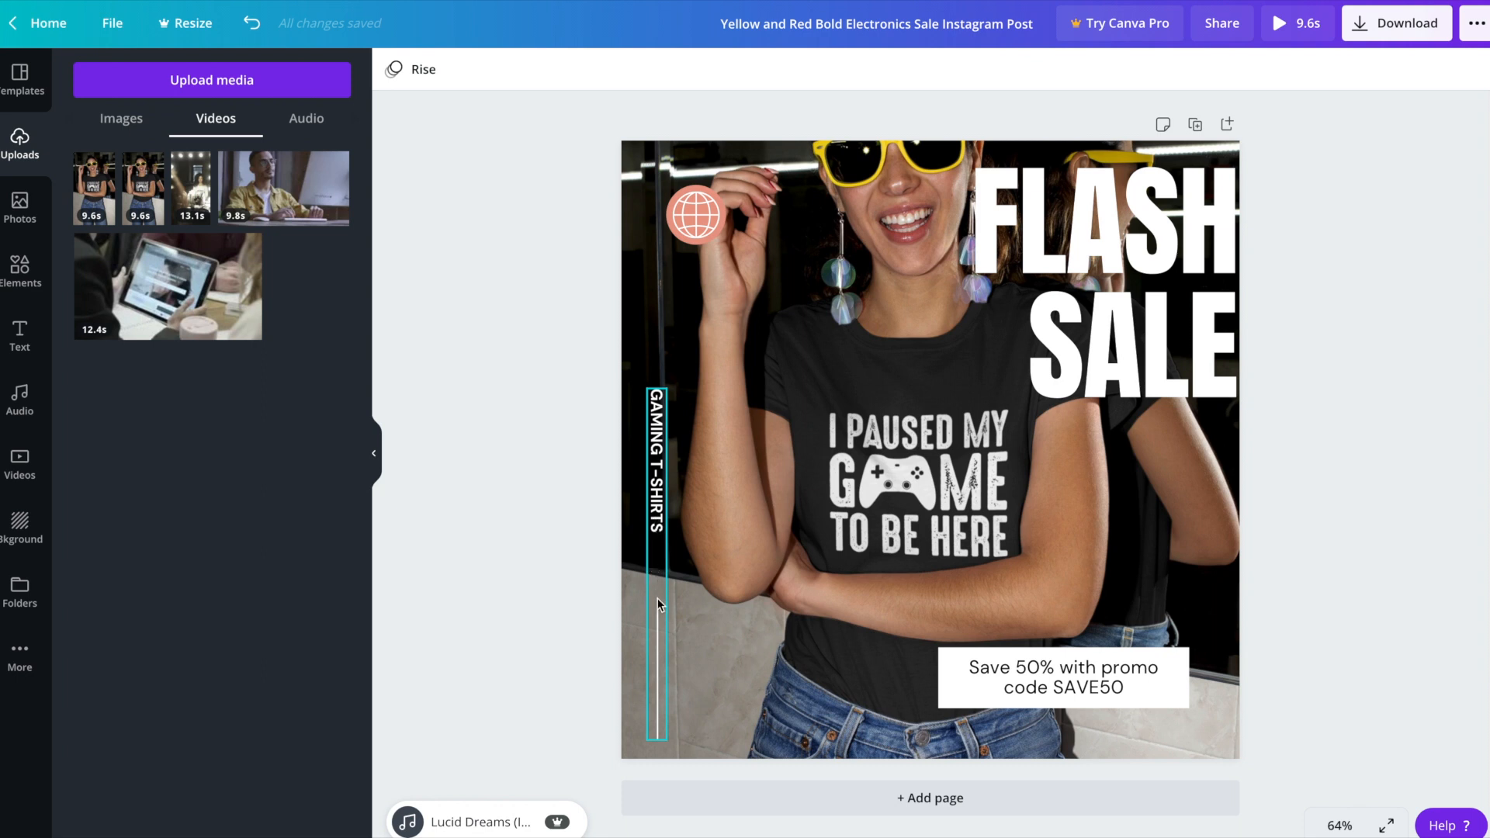
- Ungroup the vertical label from its line and shorten the GAMING T-SHIRTS text box to fit its text
click(661, 632)
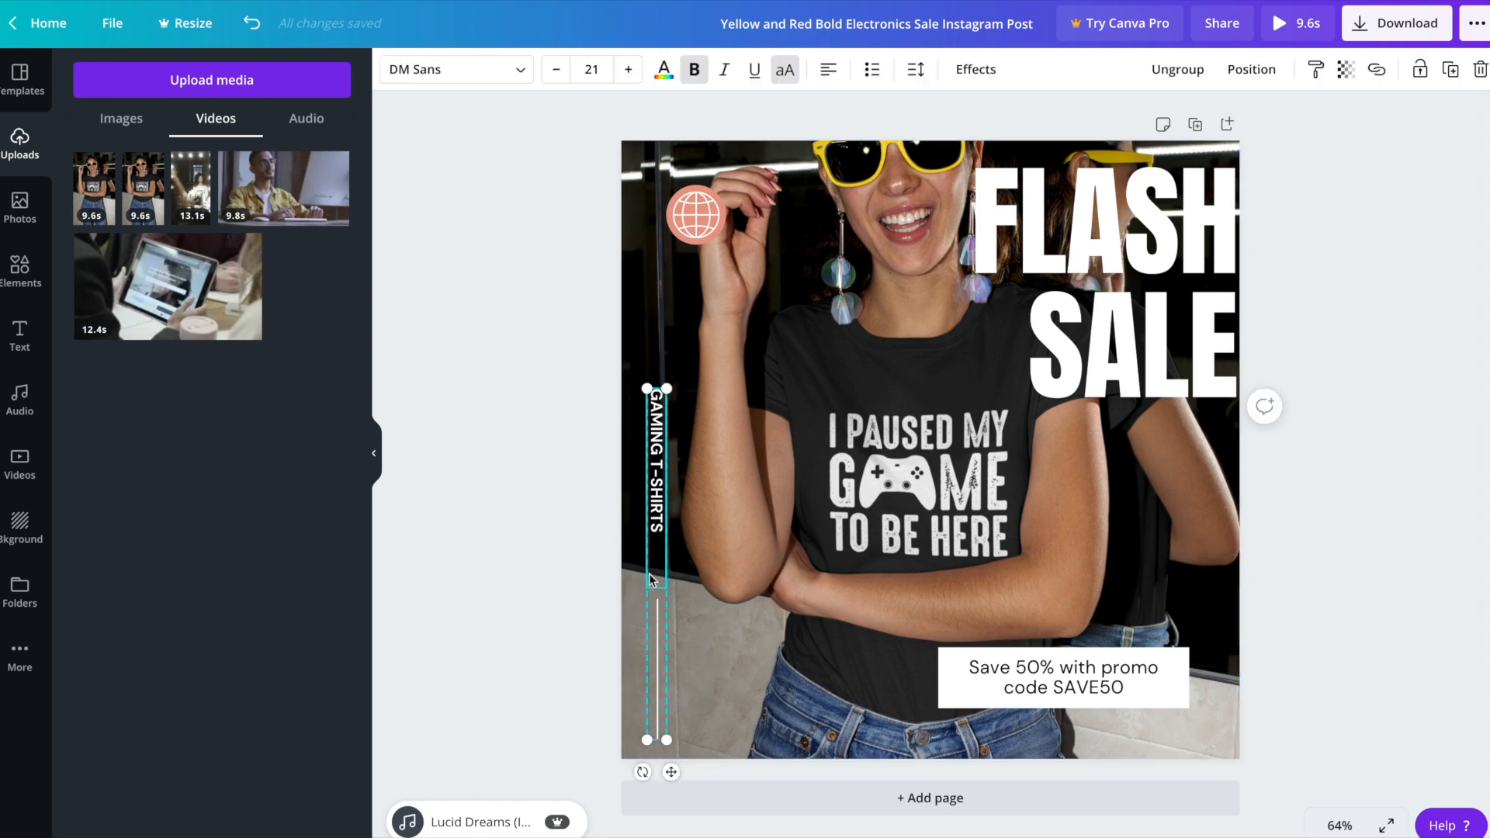
click(1177, 69)
click(595, 627)
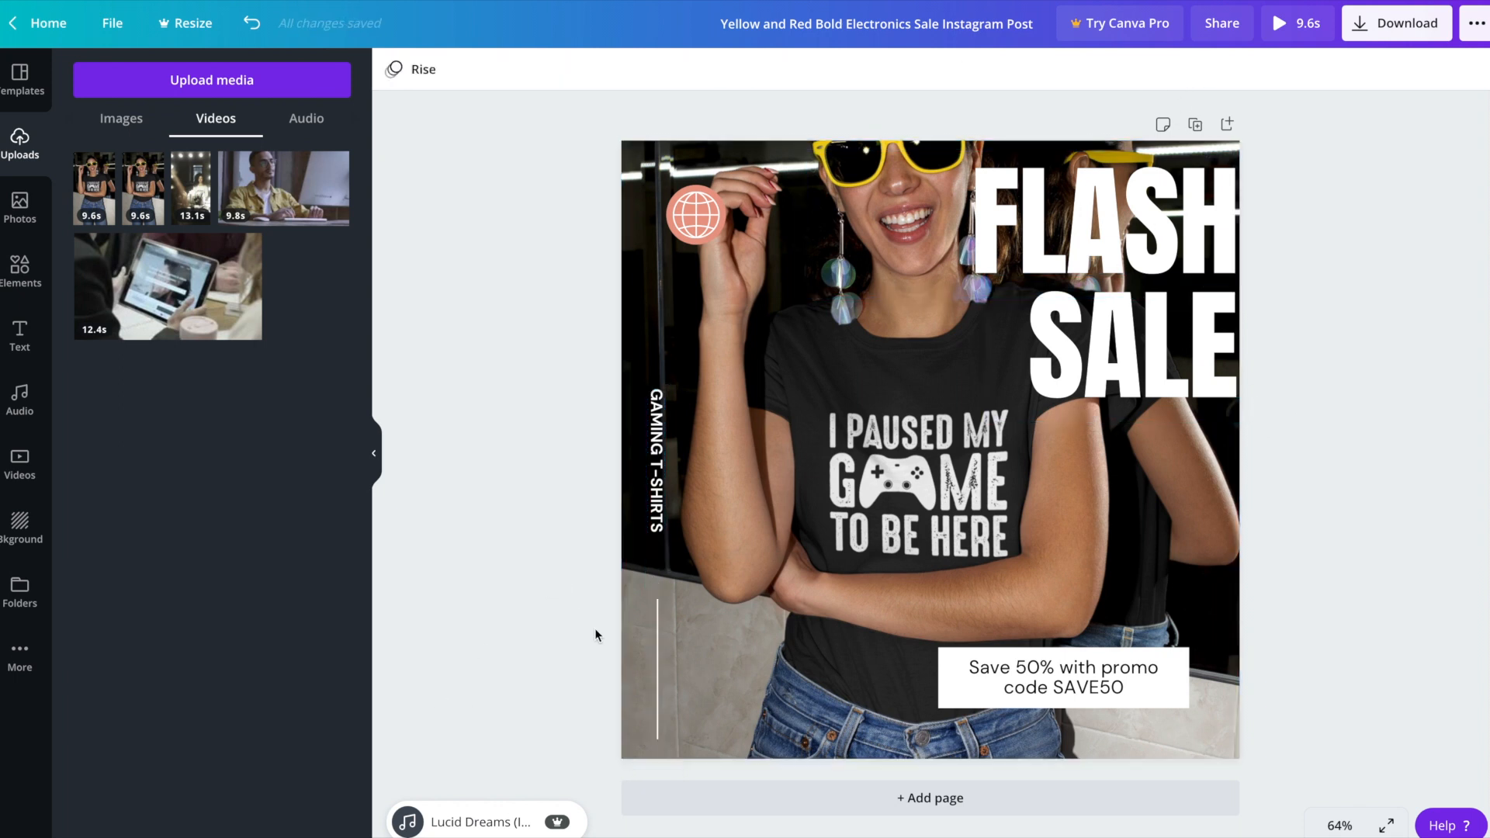
click(657, 454)
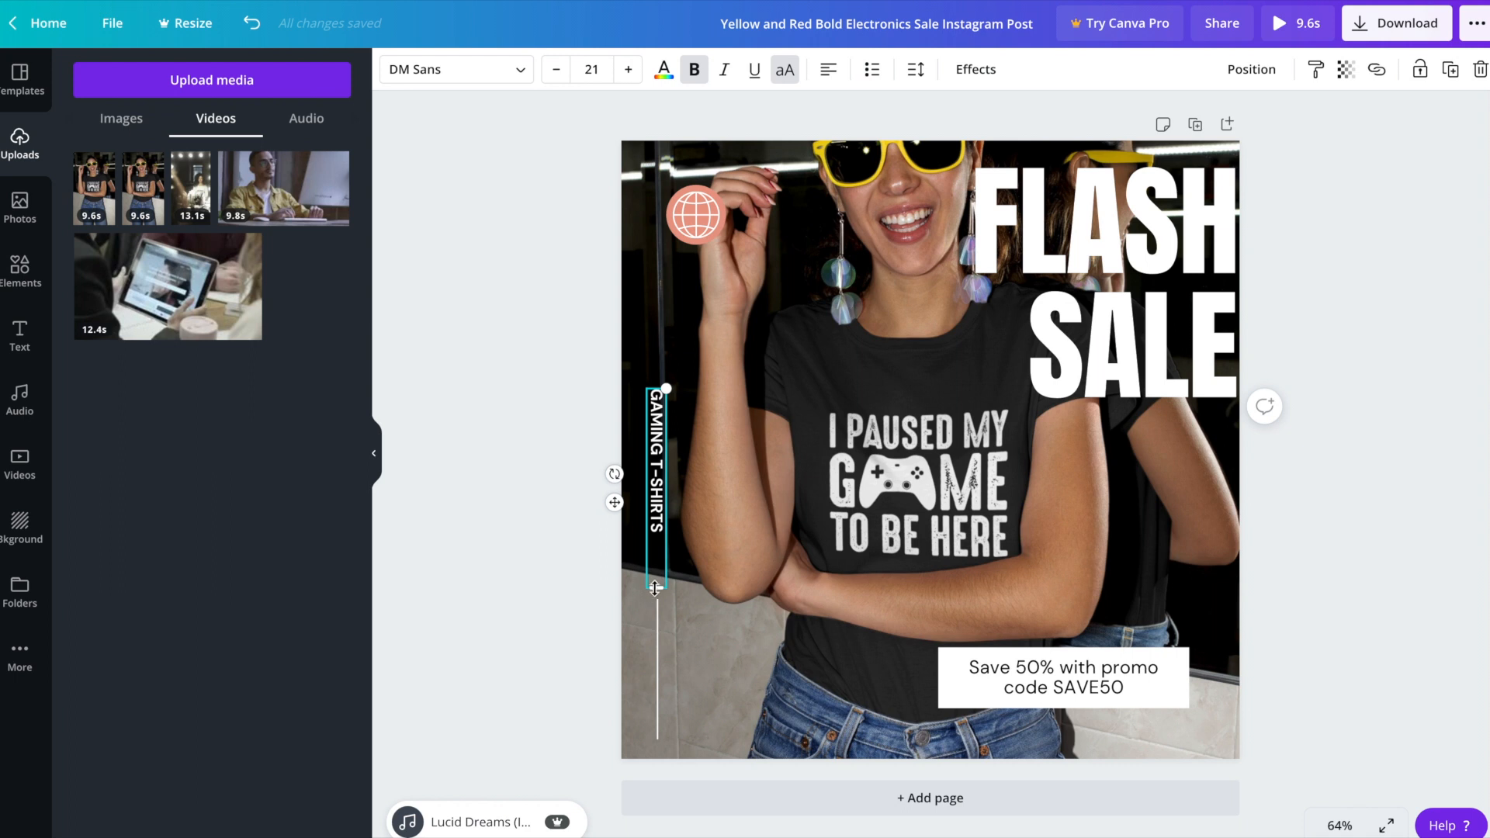
drag(656, 573, 656, 546)
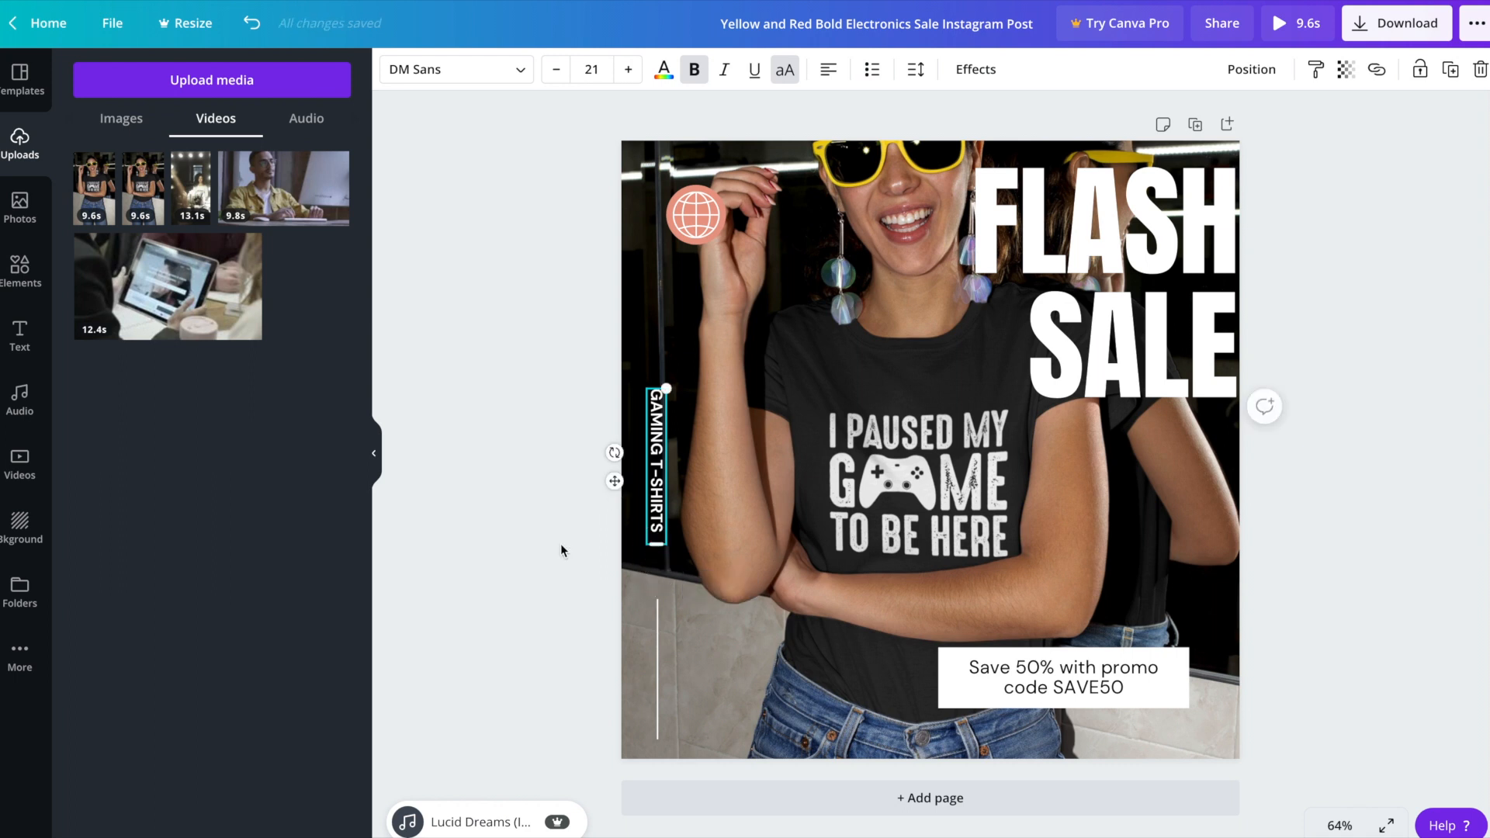
- Nudge the vertical GAMING T-SHIRTS label down until its box meets the upper end of the line
key(Down)
key(Down)
key(Down)
key(Down)
key(Down)
key(Down)
key(Down)
key(Down)
key(Down)
key(Down)
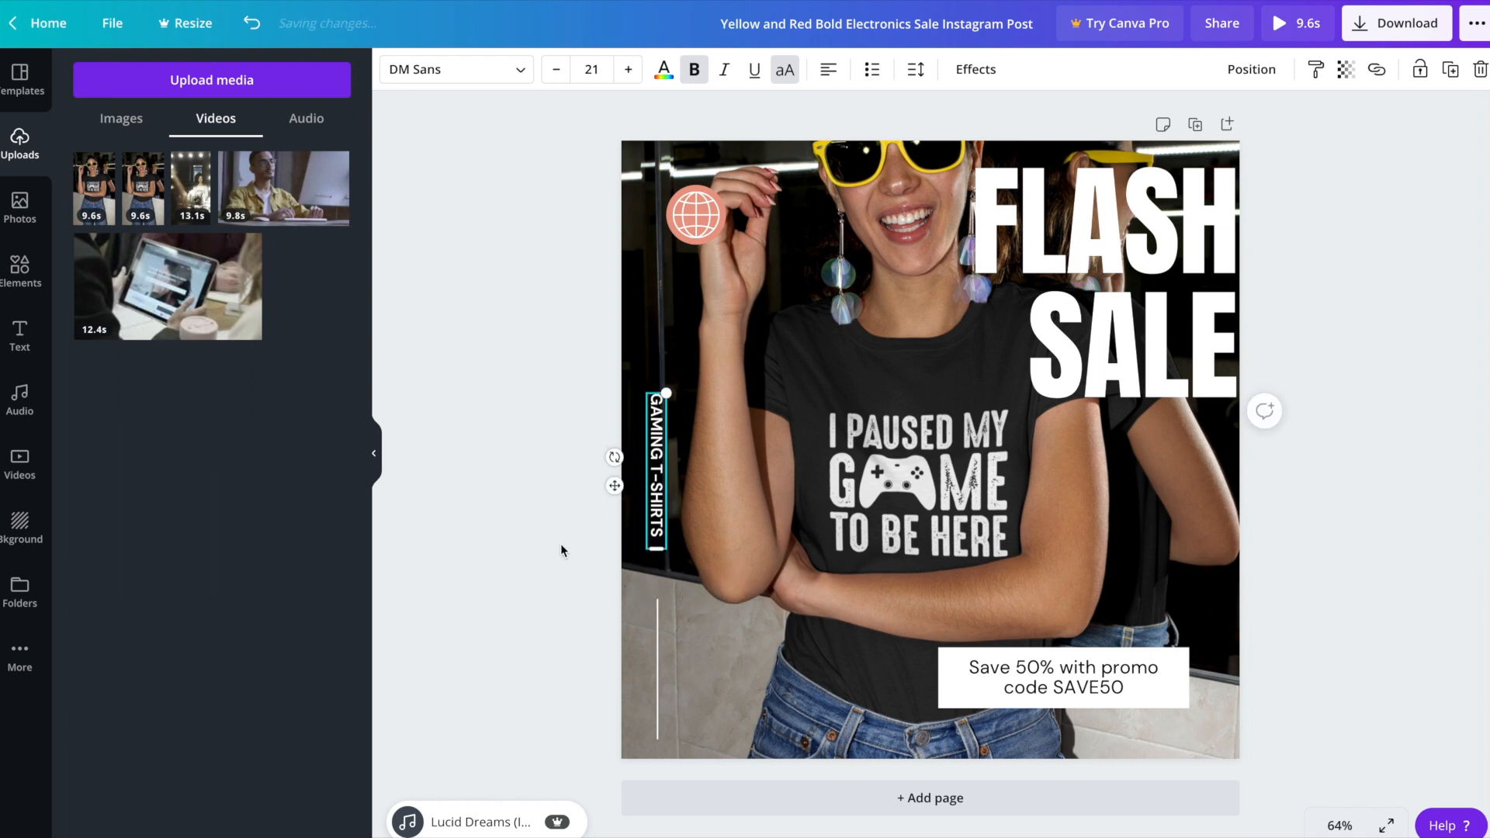
key(Down)
key(Down)
key(Down)
key(Down)
key(Down)
key(Down)
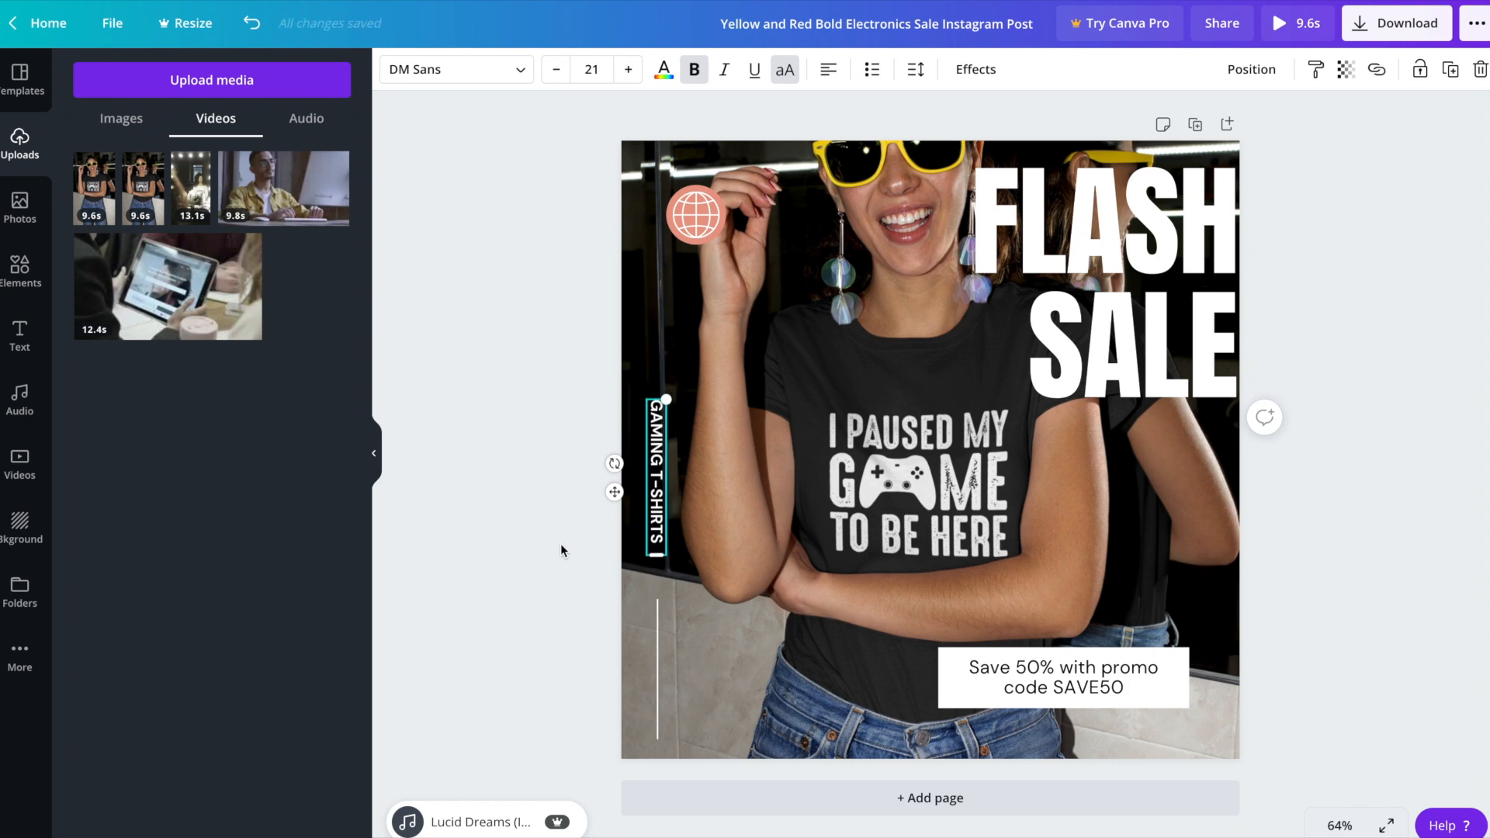
key(shift+Down)
key(shift+Down)
key(shift+Down)
key(shift+Down)
key(shift+Down)
key(shift+Down)
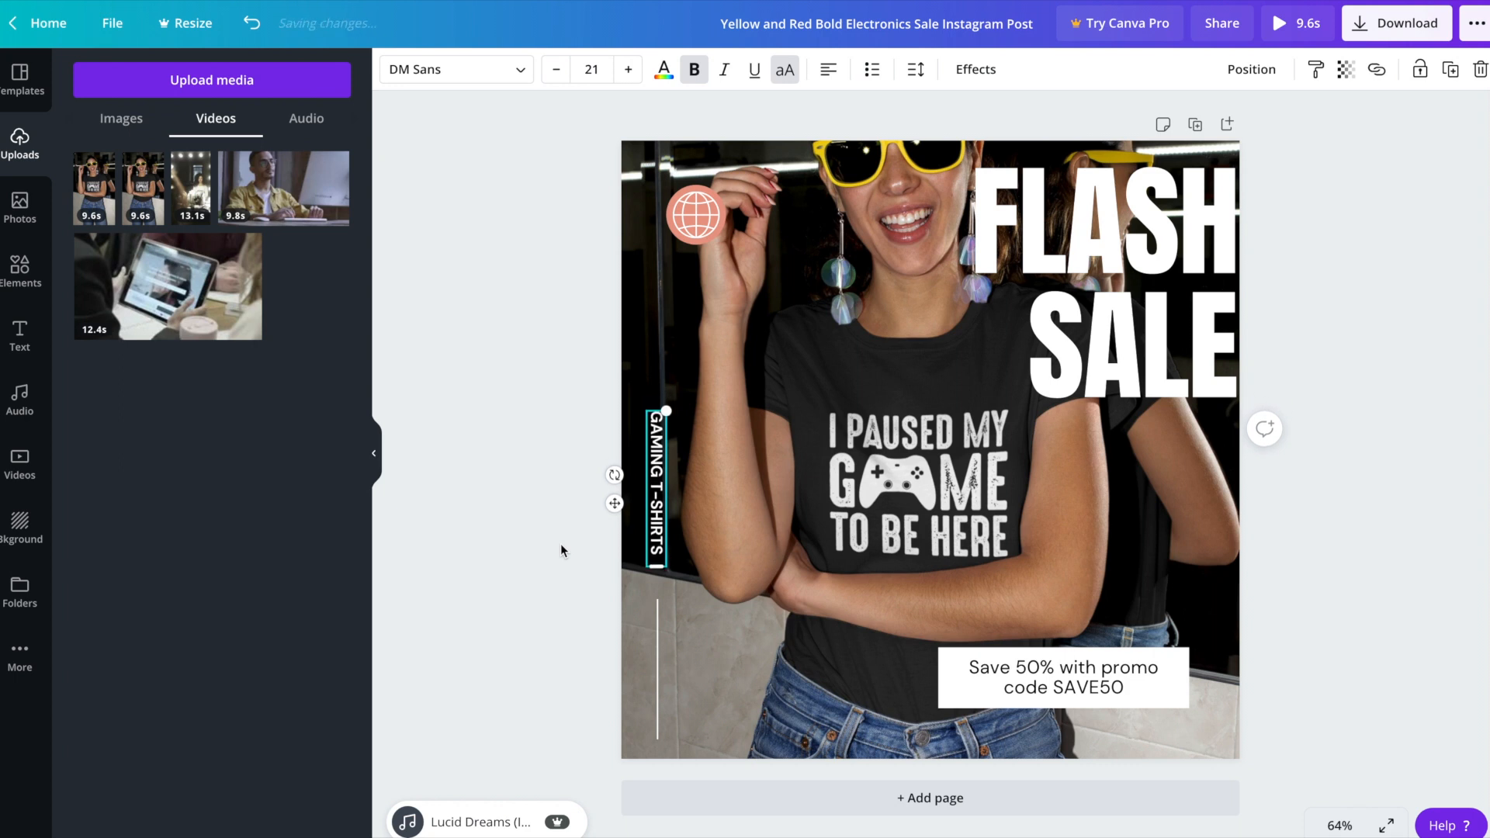
key(shift+Down)
key(shift+Down)
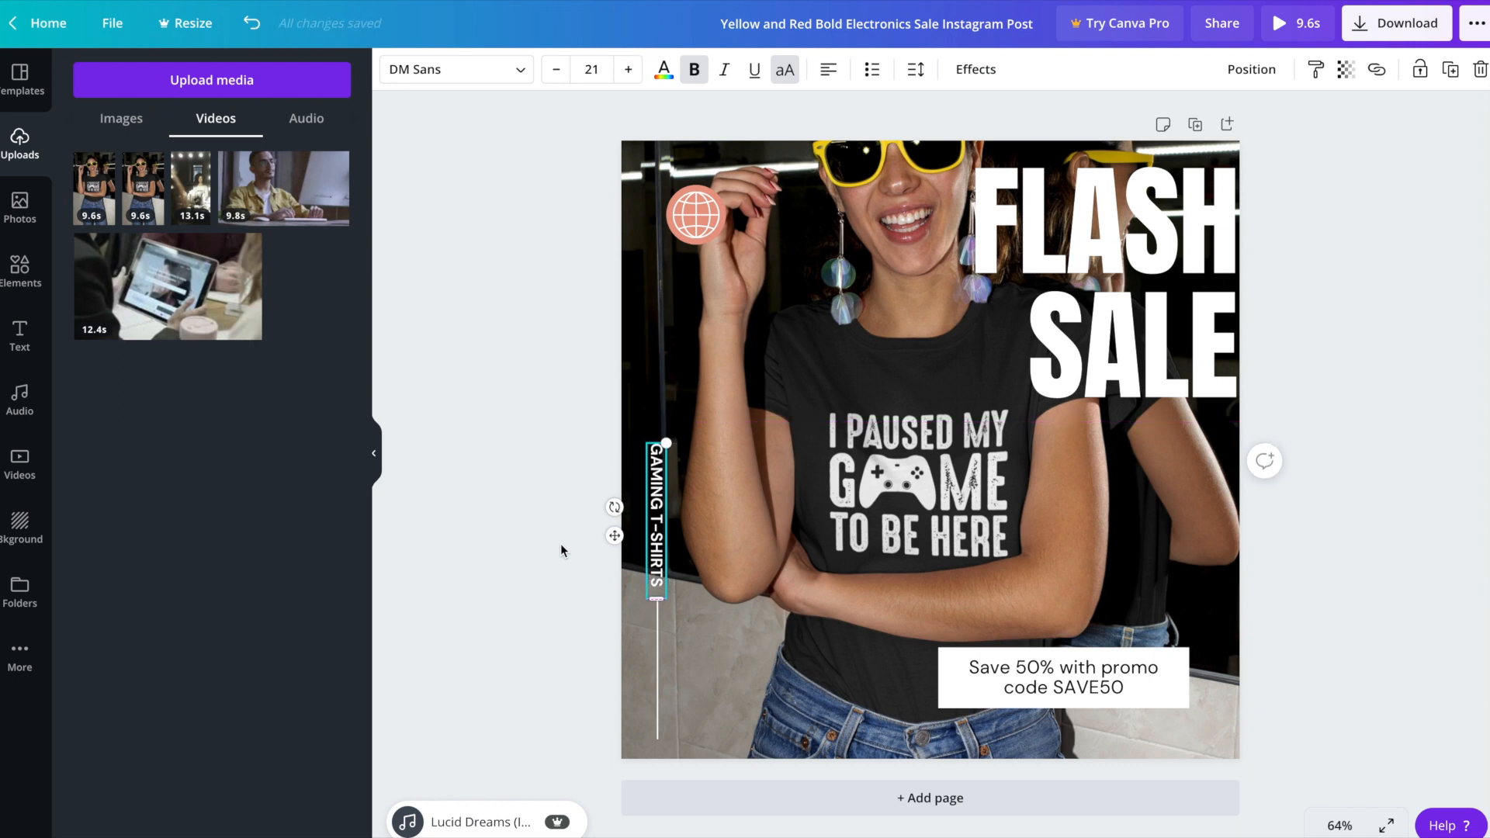
- Delete only the globe icon from the badge group, keeping its coral circle
click(572, 375)
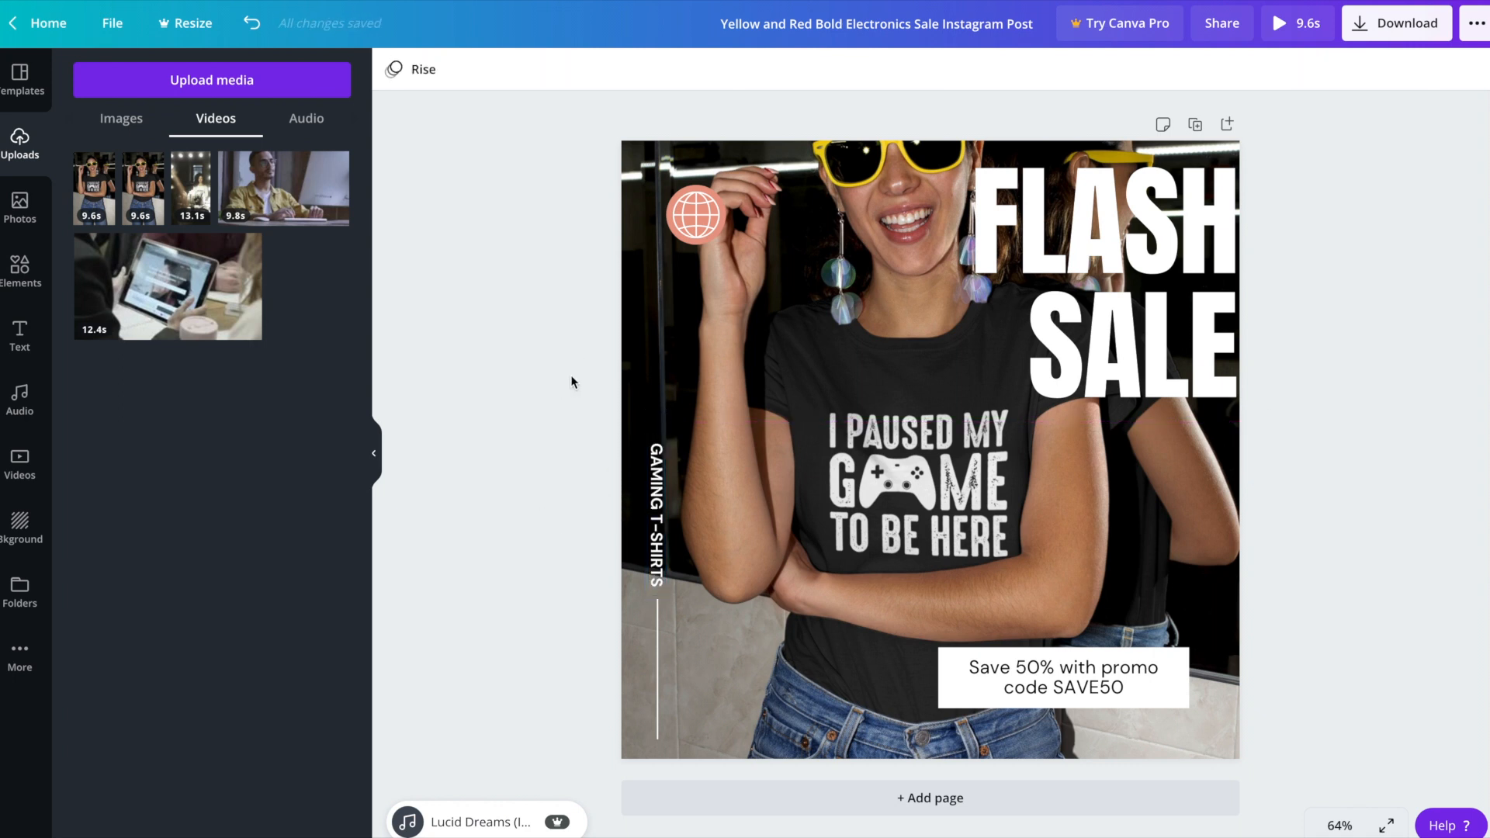
click(689, 216)
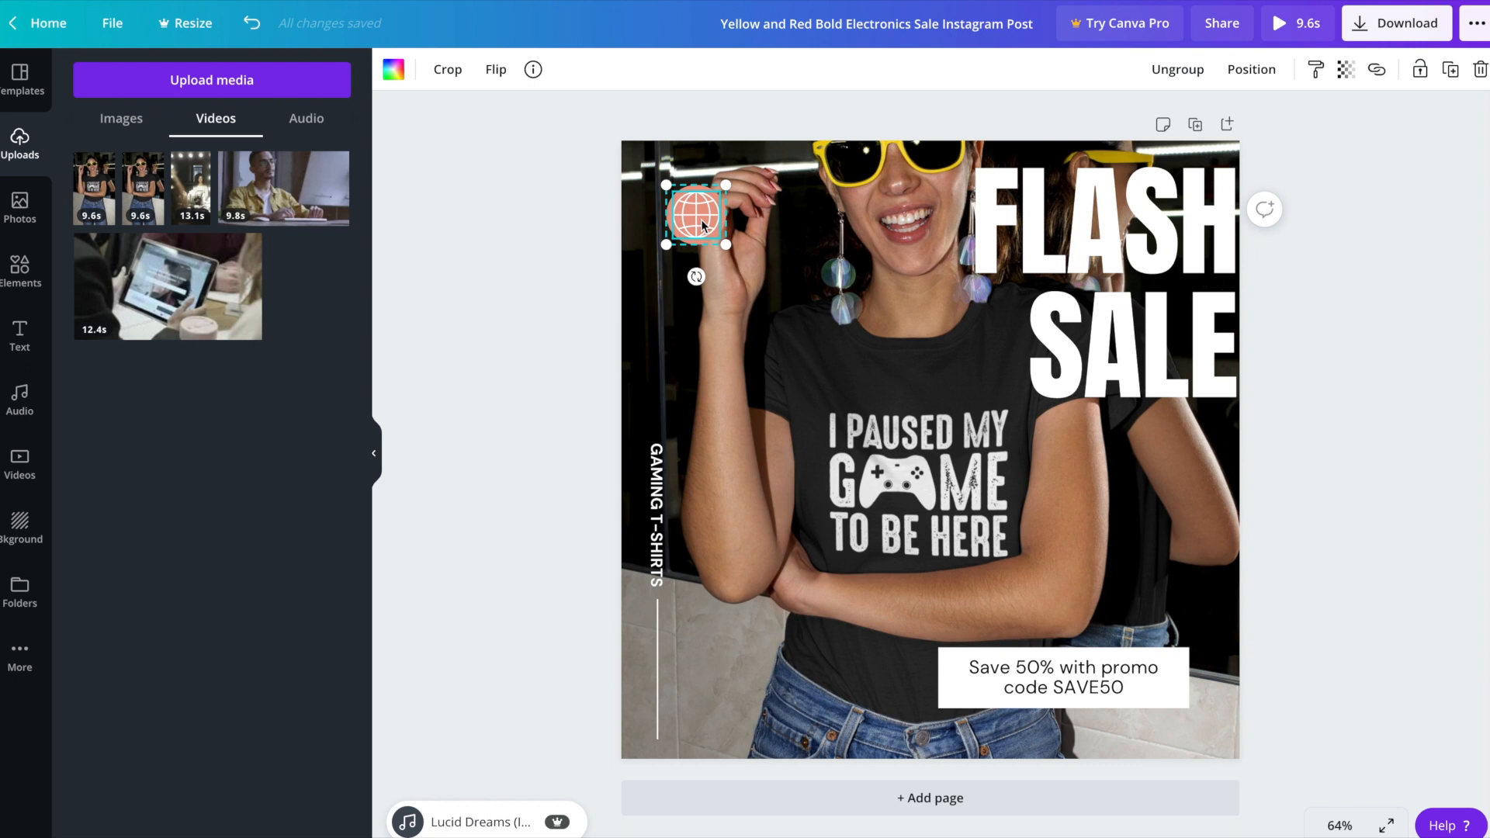
click(1478, 78)
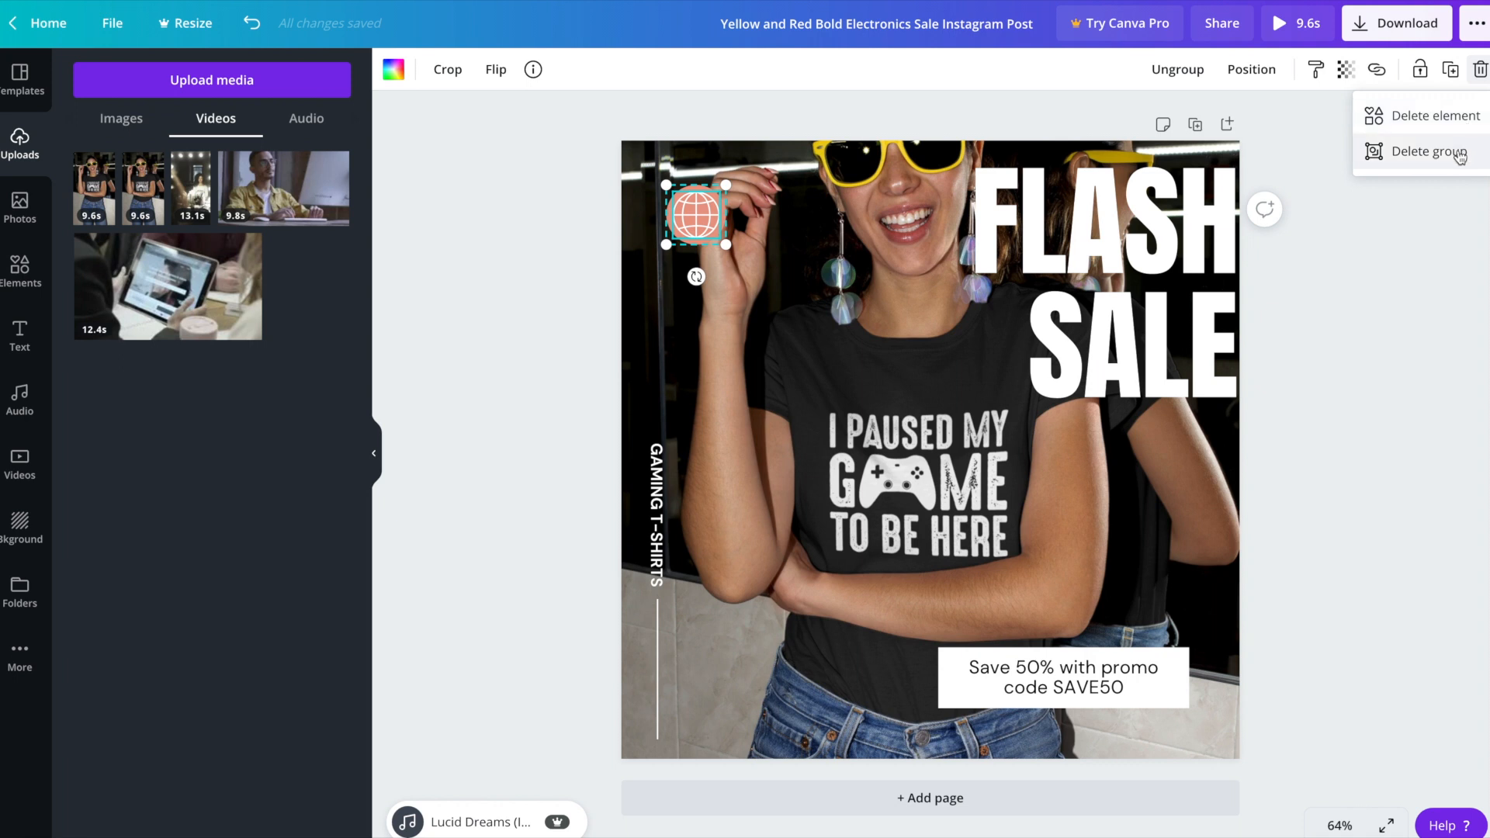
click(1456, 116)
click(1436, 374)
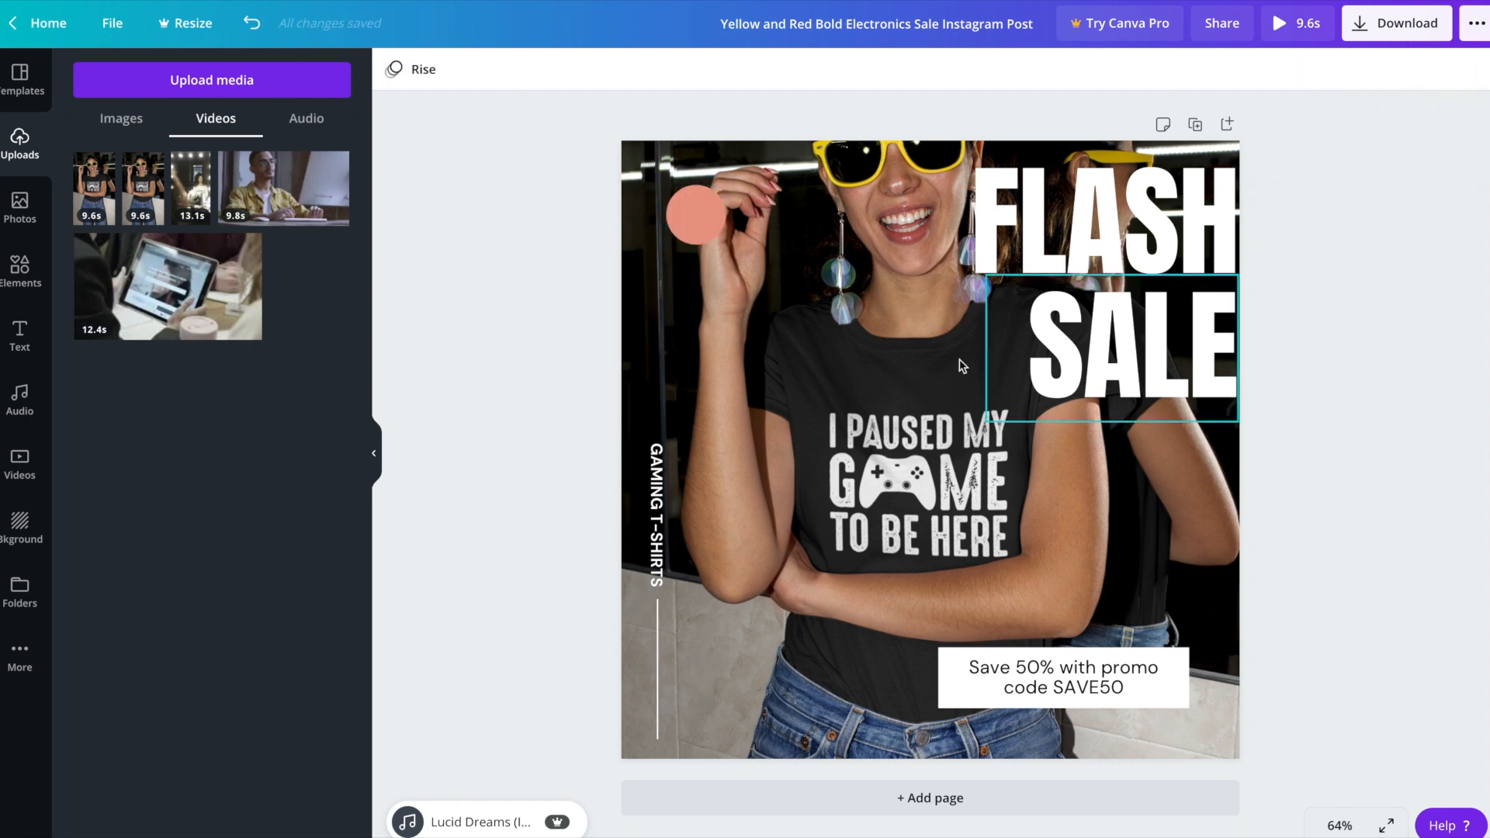
- Enlarge the coral circle to about 144 by 144 and keep it near the design's upper-left corner
click(692, 221)
drag(692, 219, 734, 257)
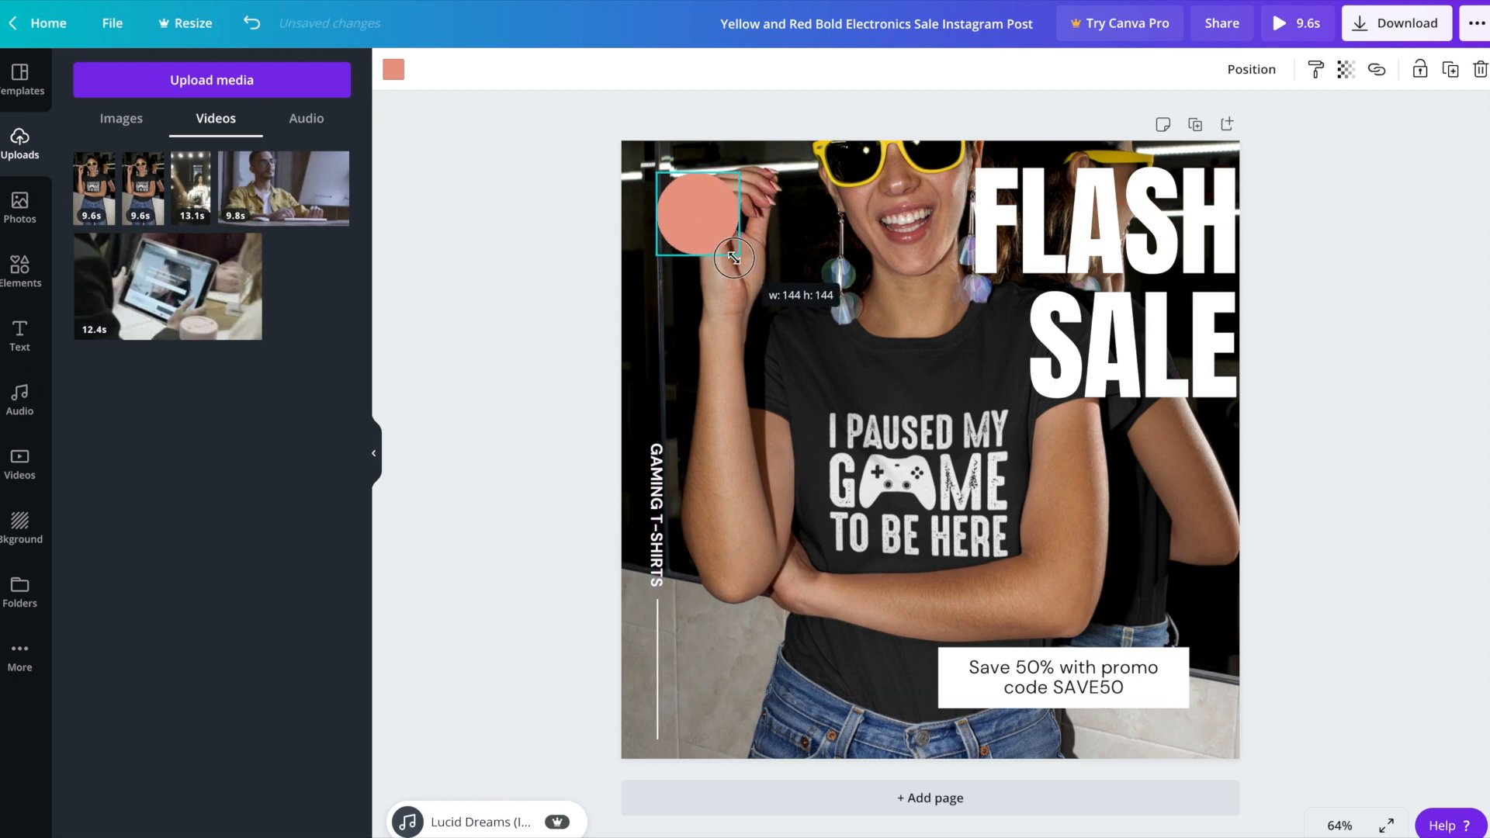
click(516, 312)
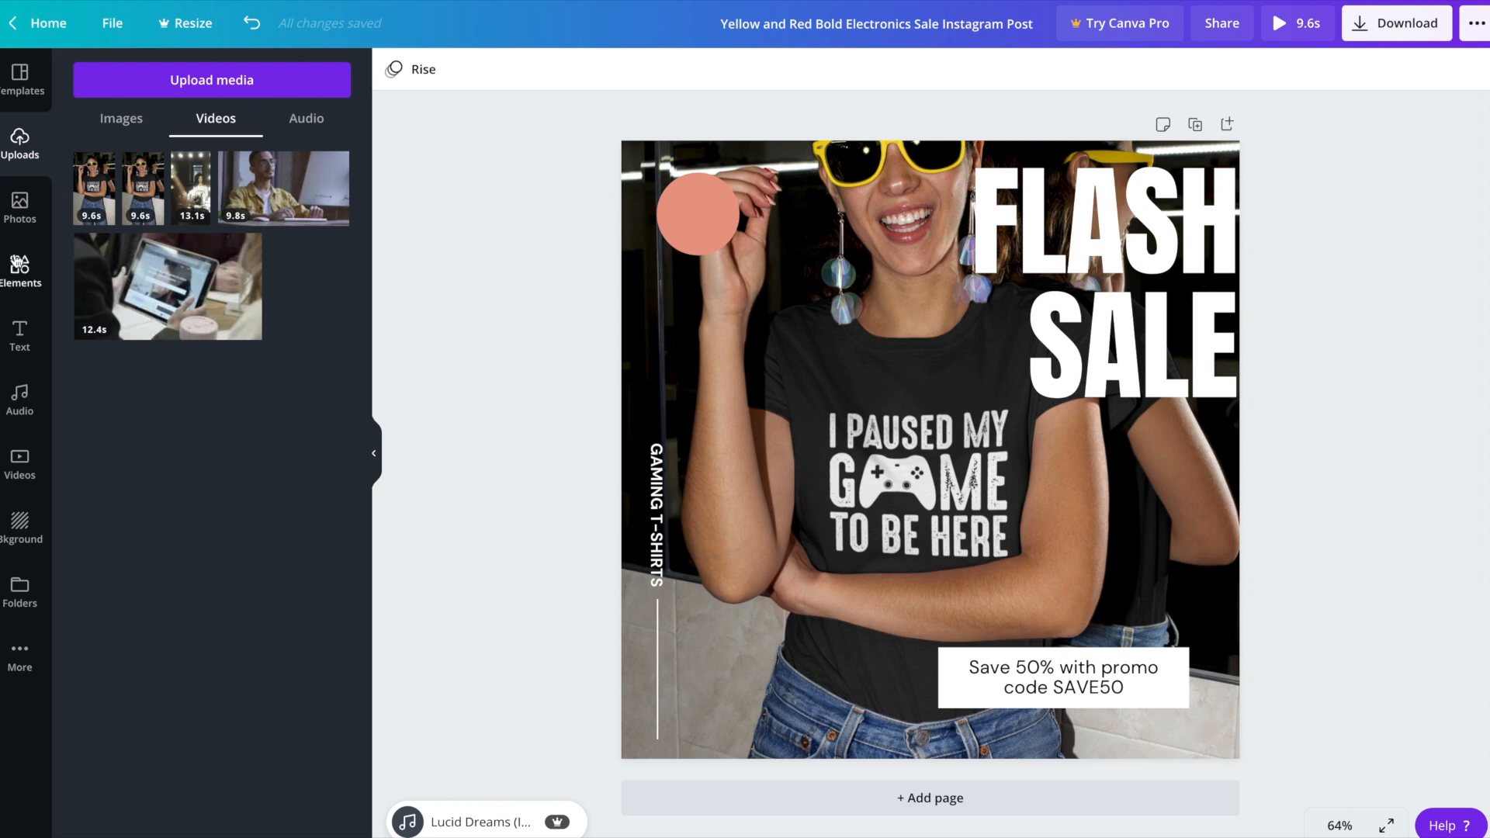
- Find the circular SALE text graphic by searching elements for "sale", and shrink it to fit inside the coral circle
click(19, 265)
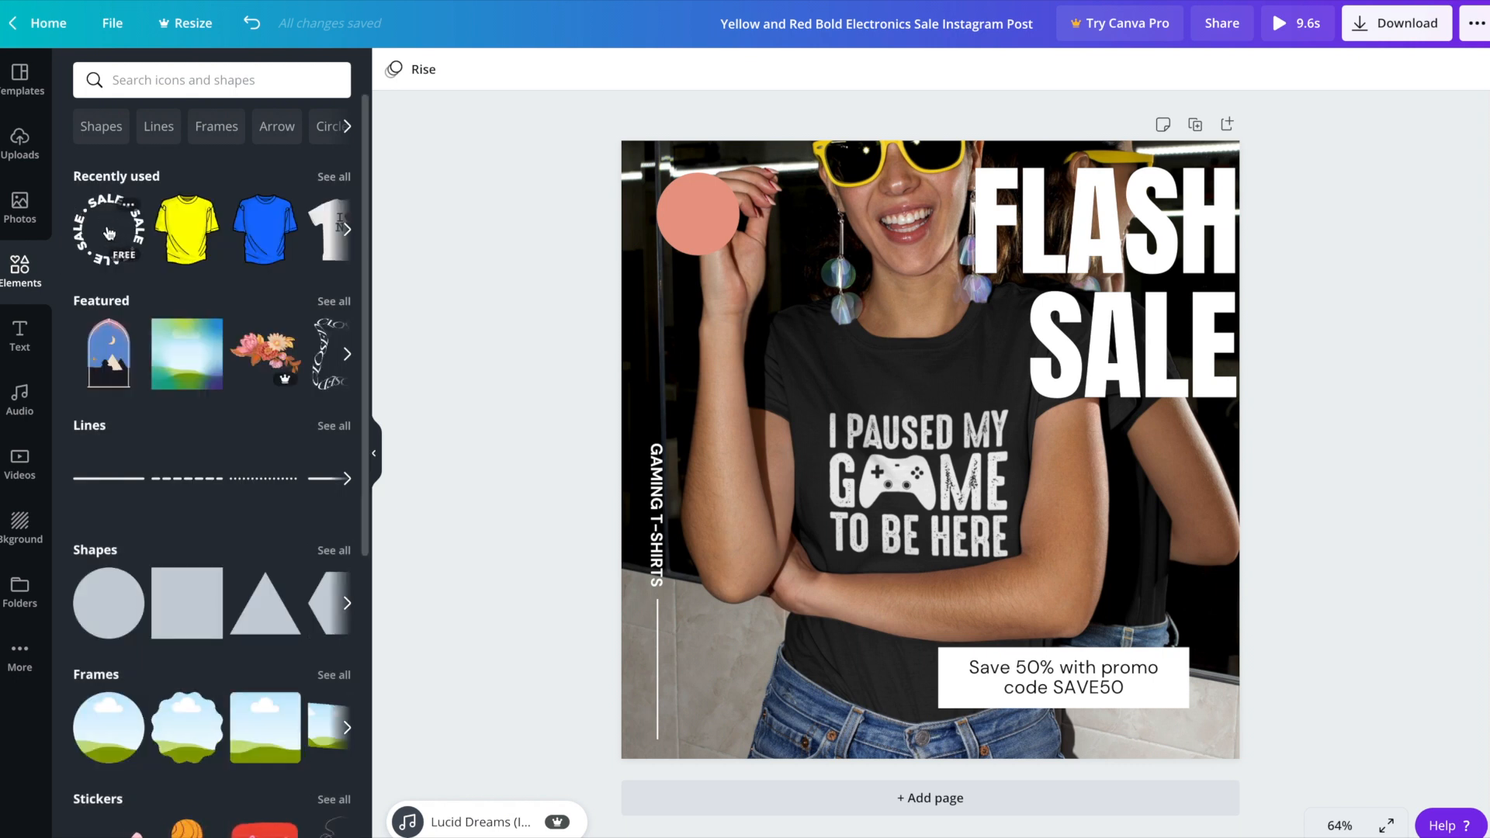
click(140, 84)
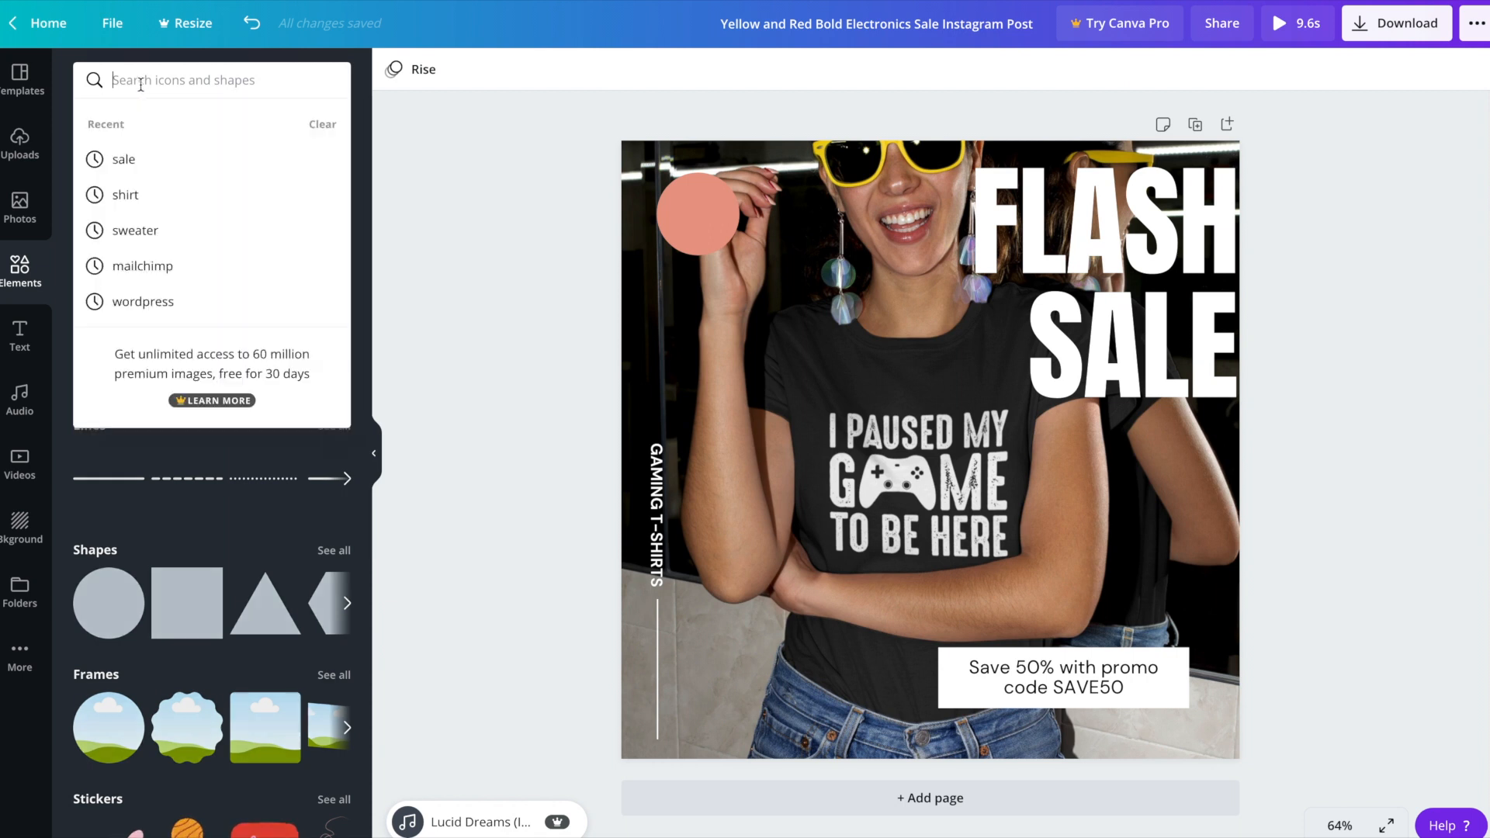
text(sale)
key(Return)
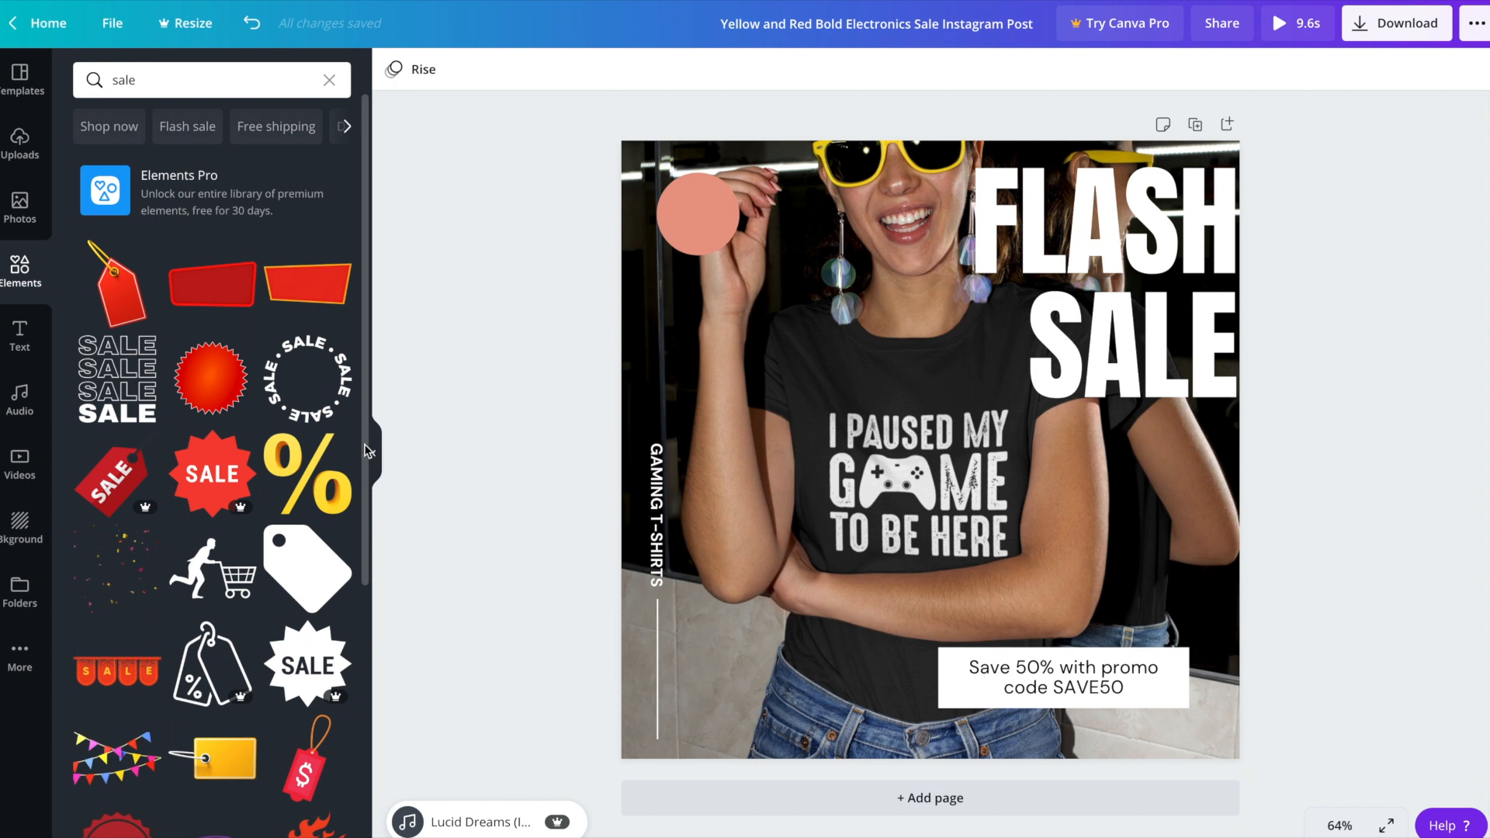
mouse_move(368, 451)
mouse_down()
mouse_move(369, 652)
mouse_move(389, 456)
mouse_up()
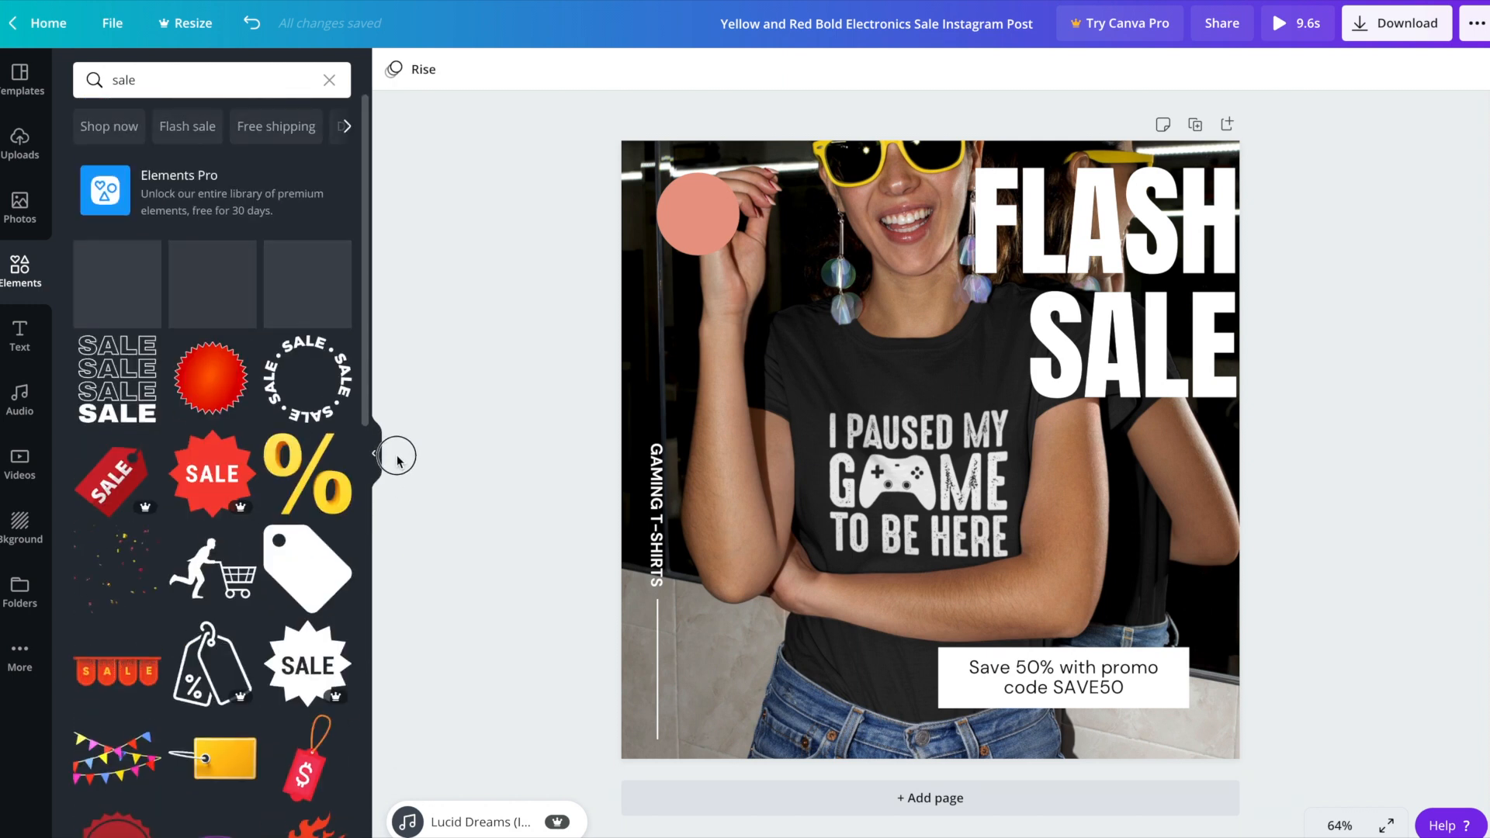
click(289, 370)
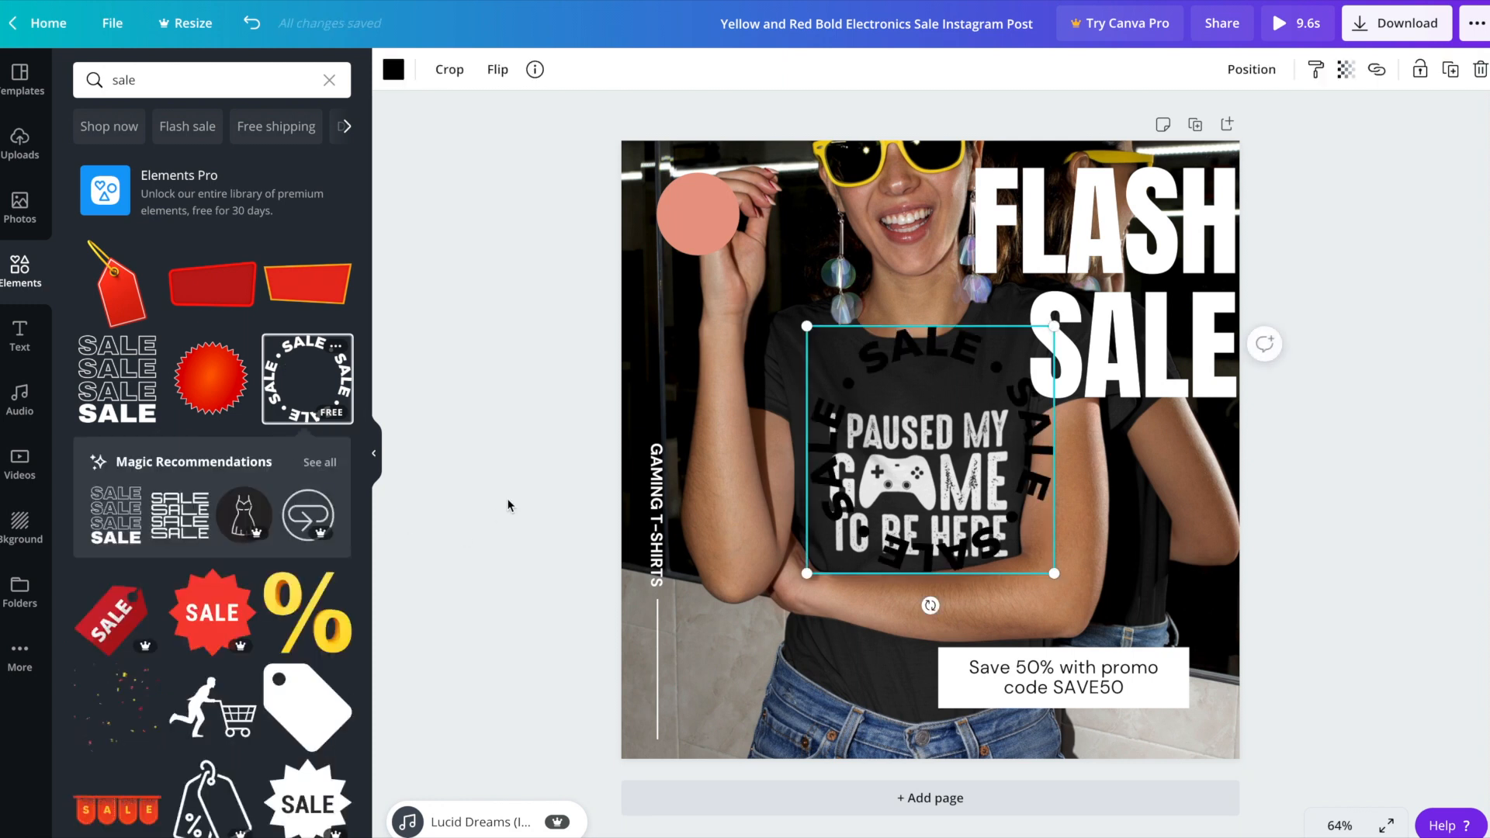
drag(1054, 573, 700, 234)
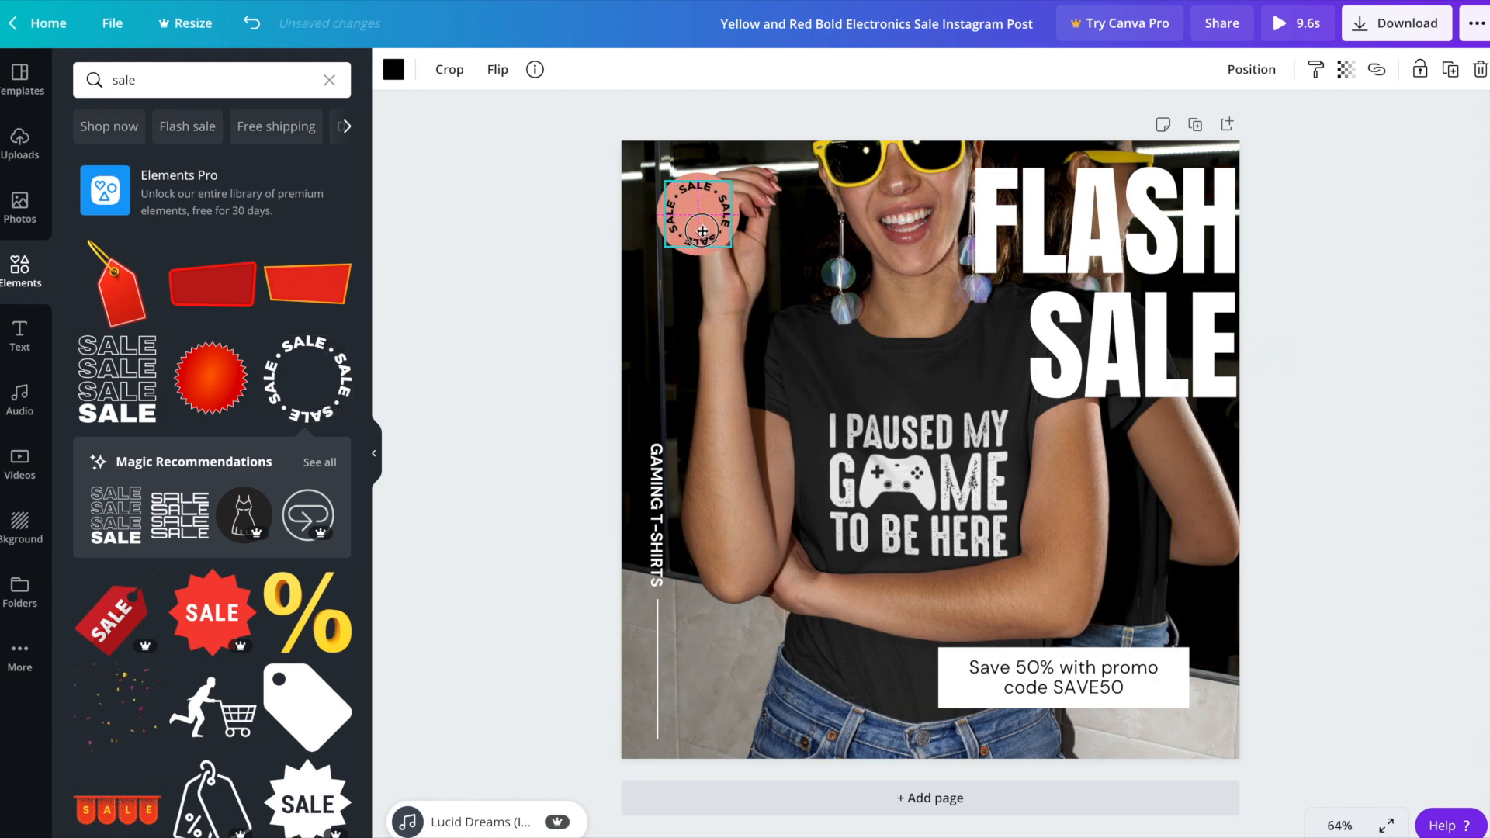
click(475, 537)
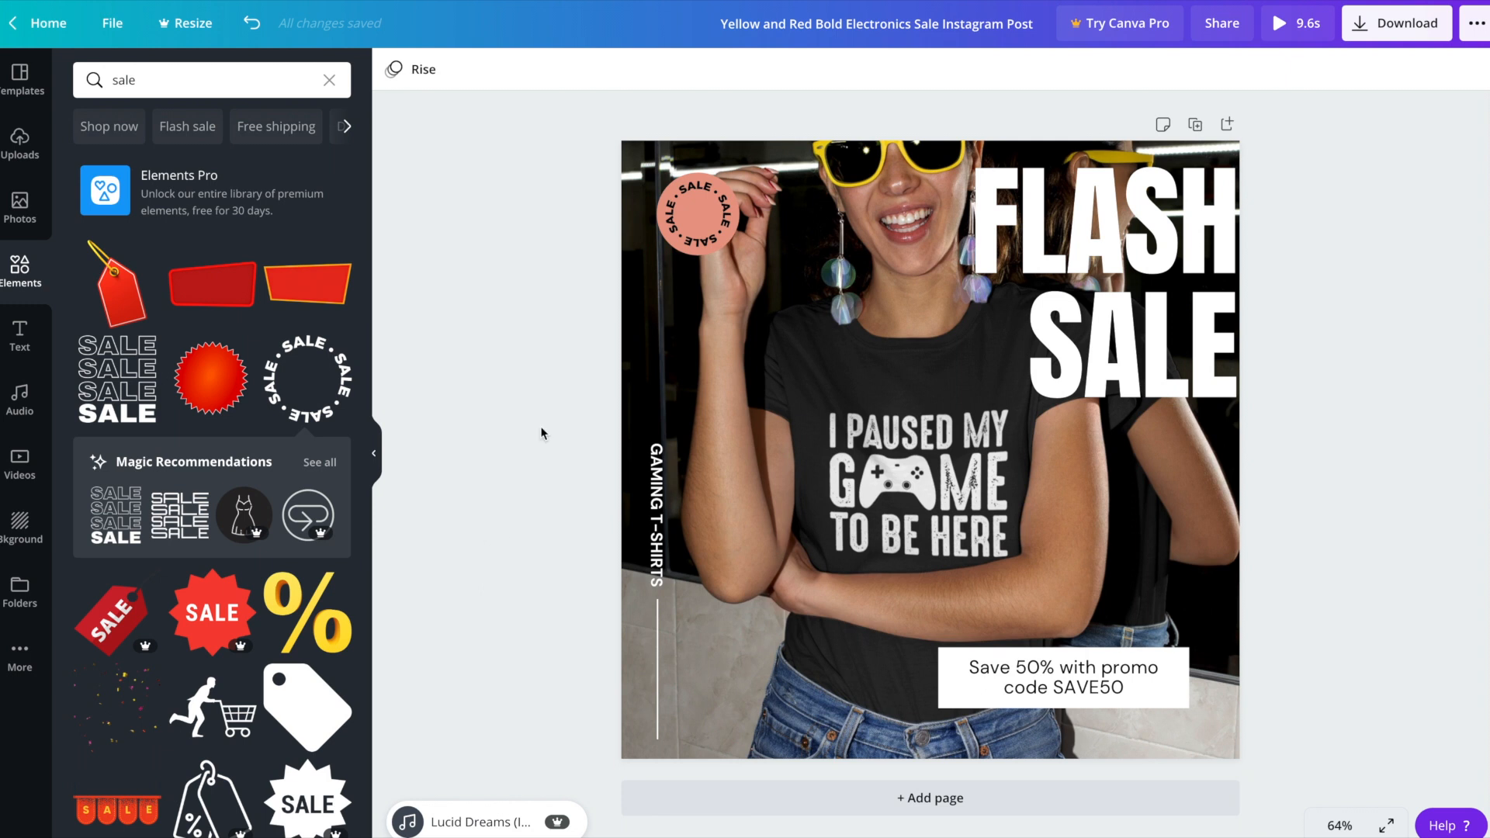
- Change the coral circle behind the SALE ring to white
click(682, 221)
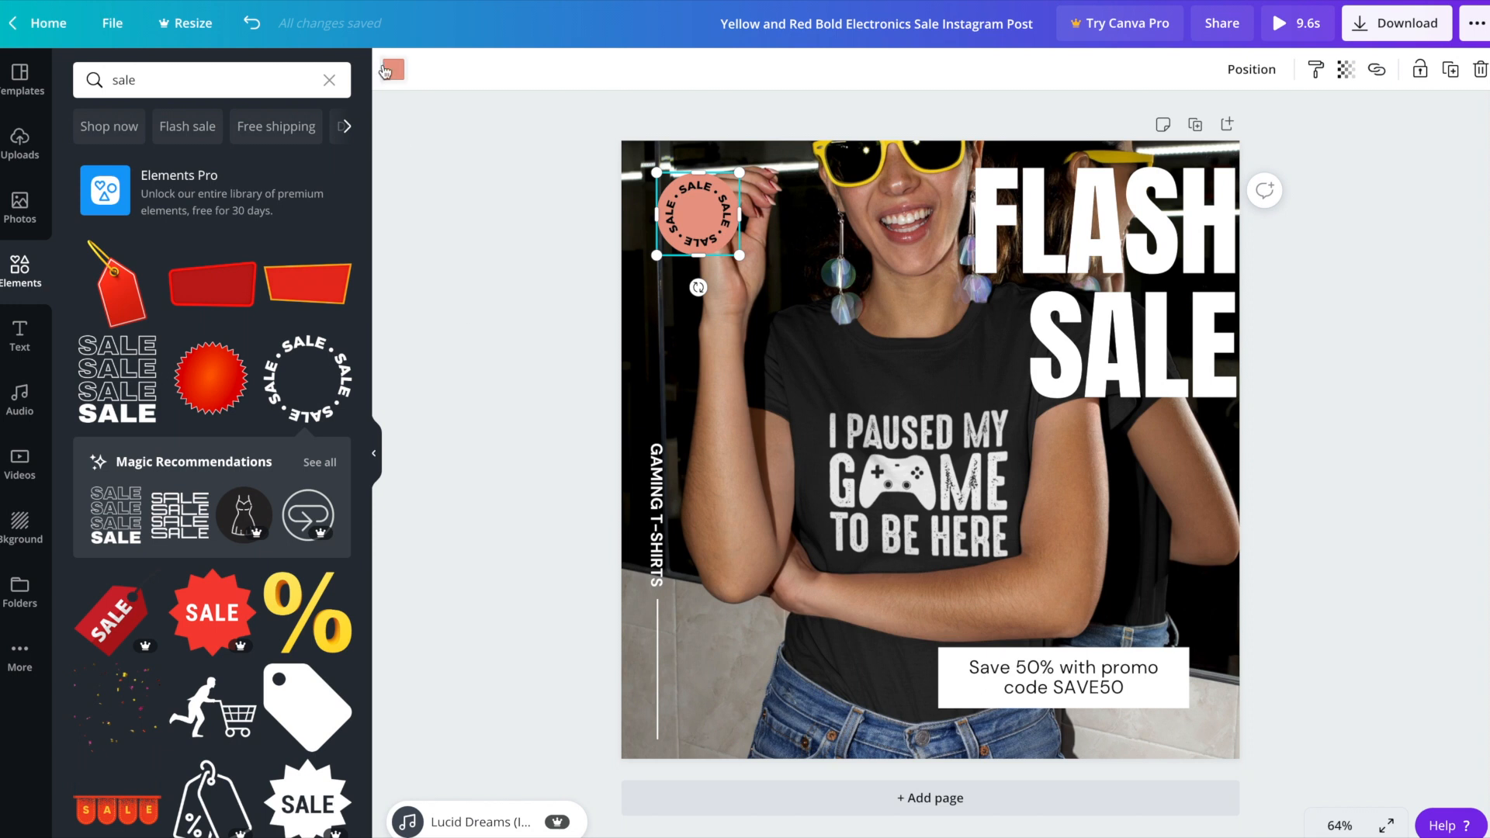
click(392, 70)
click(187, 245)
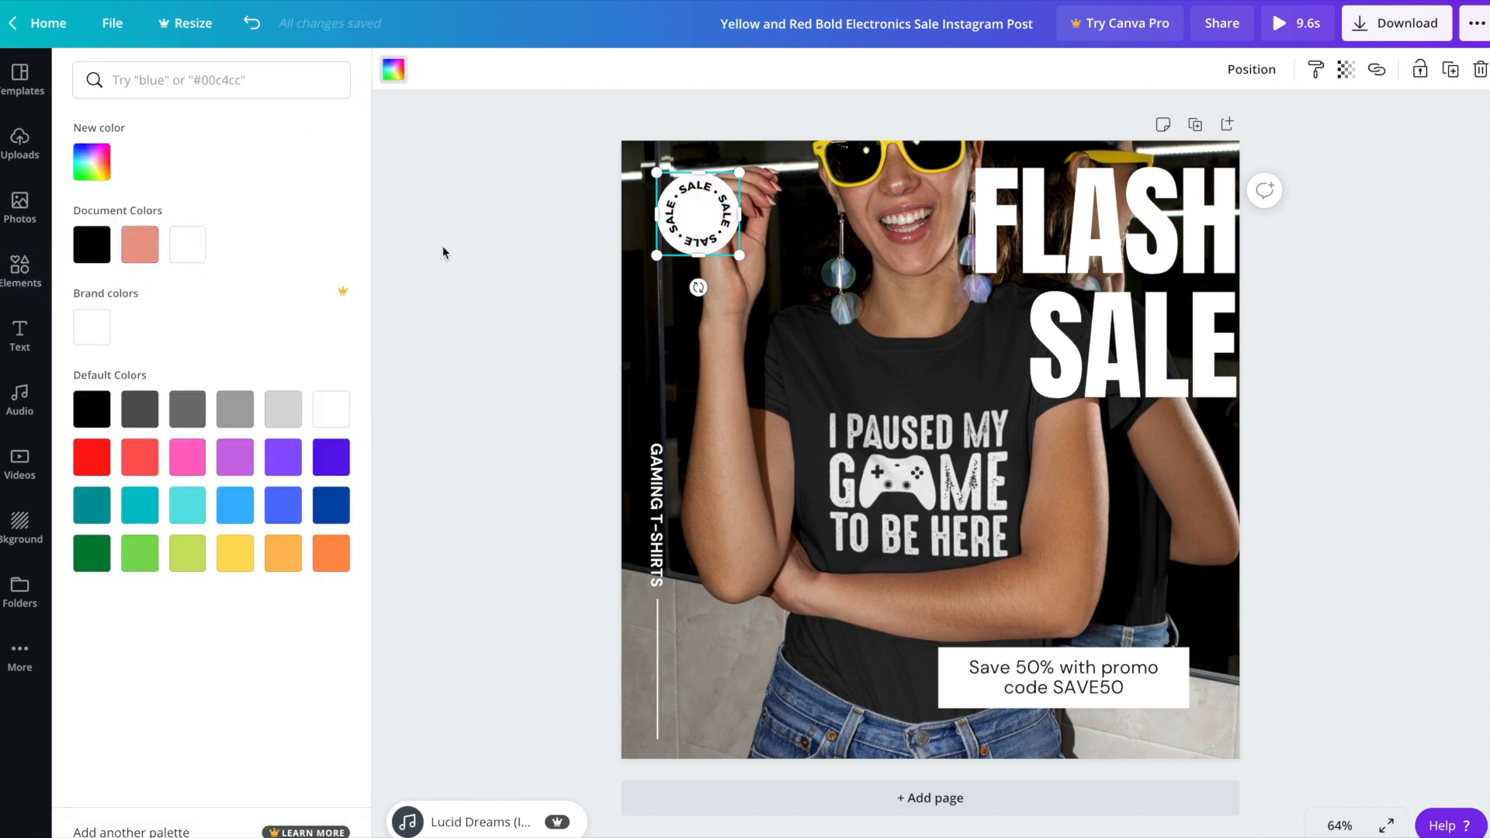
click(443, 246)
click(496, 524)
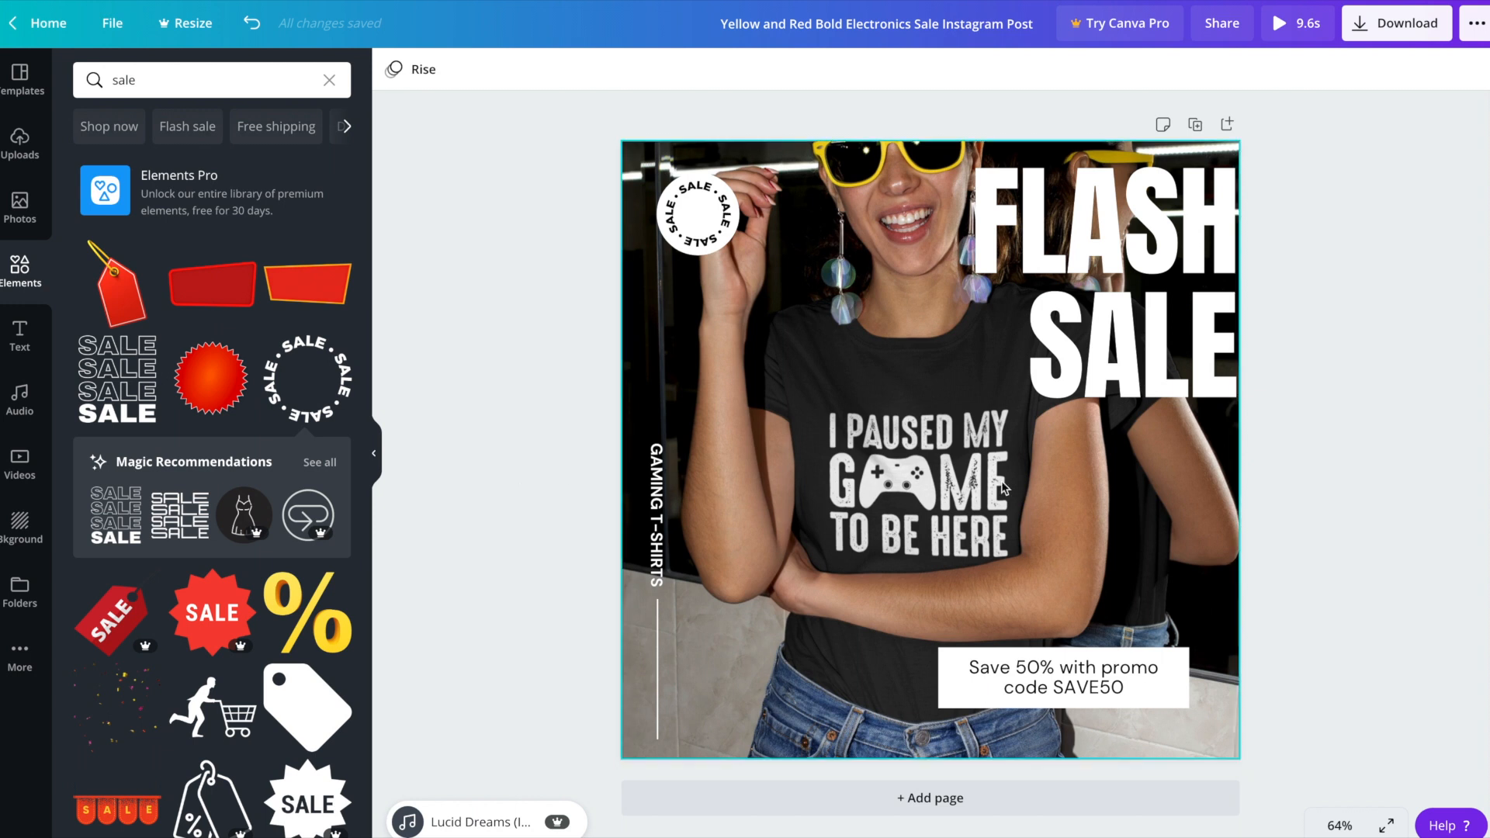
- Remove the Lucid Dreams music track from the video design
click(955, 476)
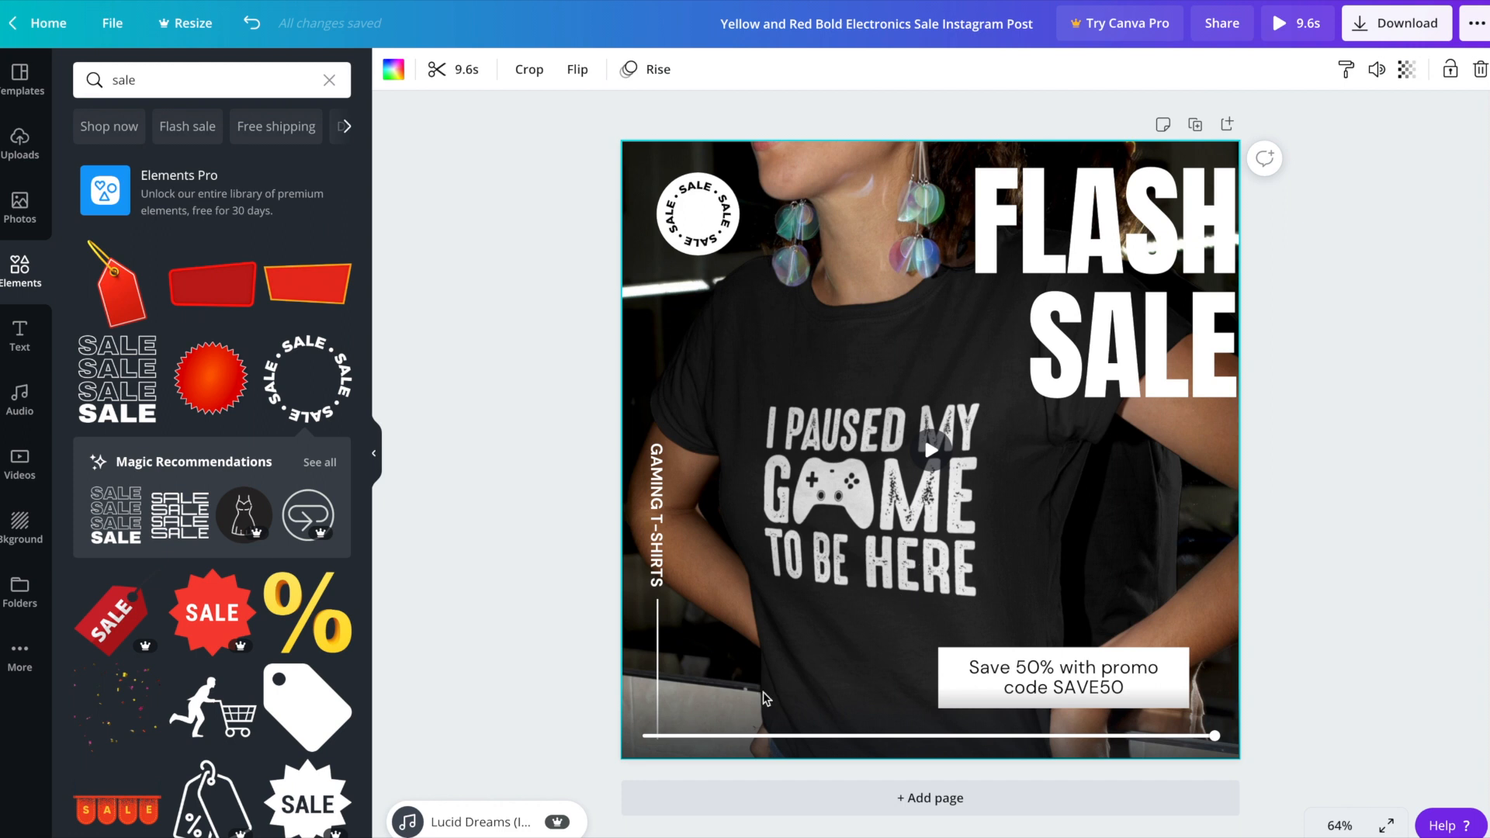
click(449, 824)
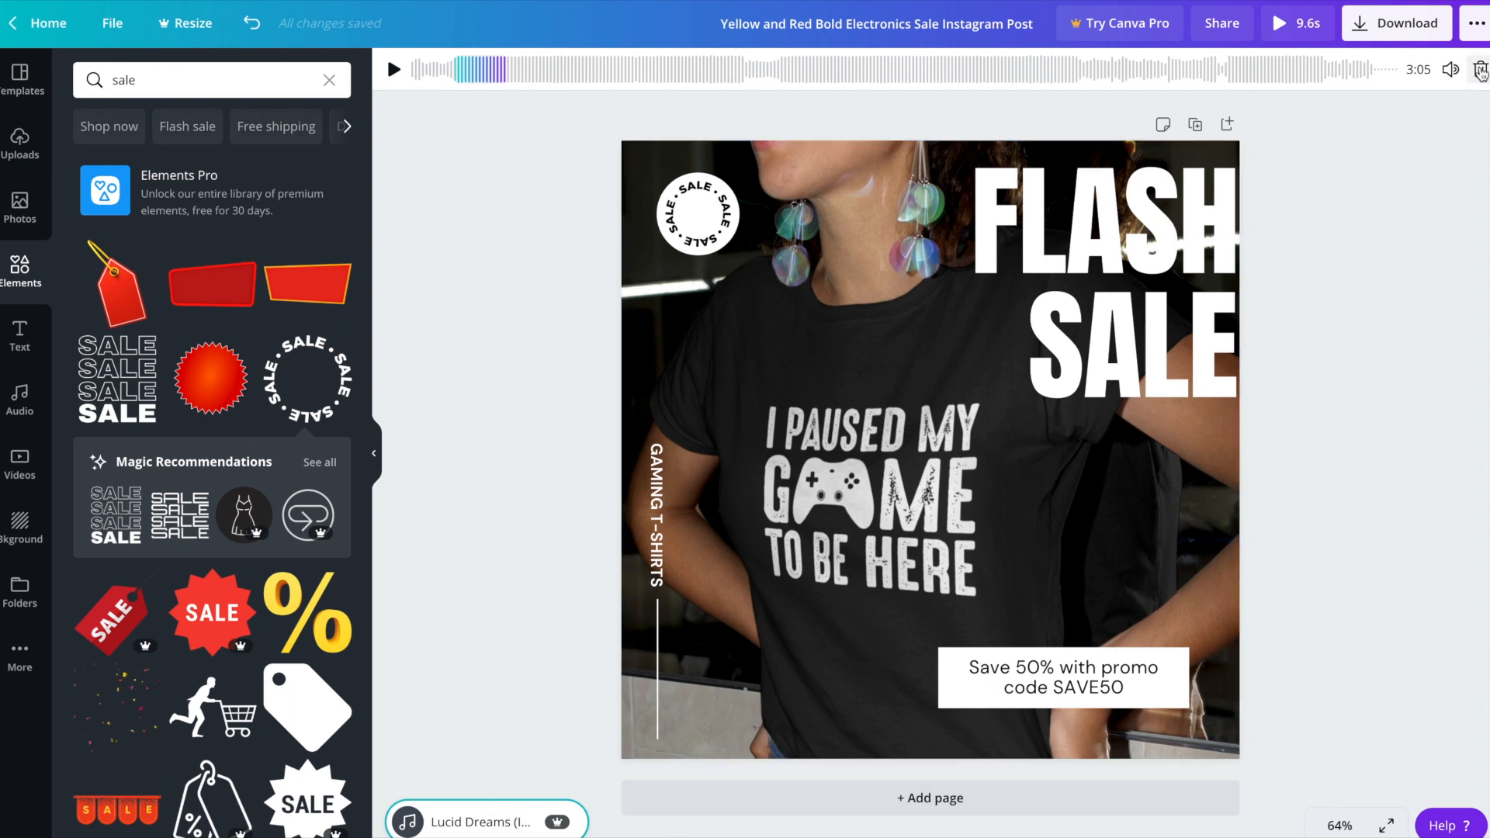
click(1480, 72)
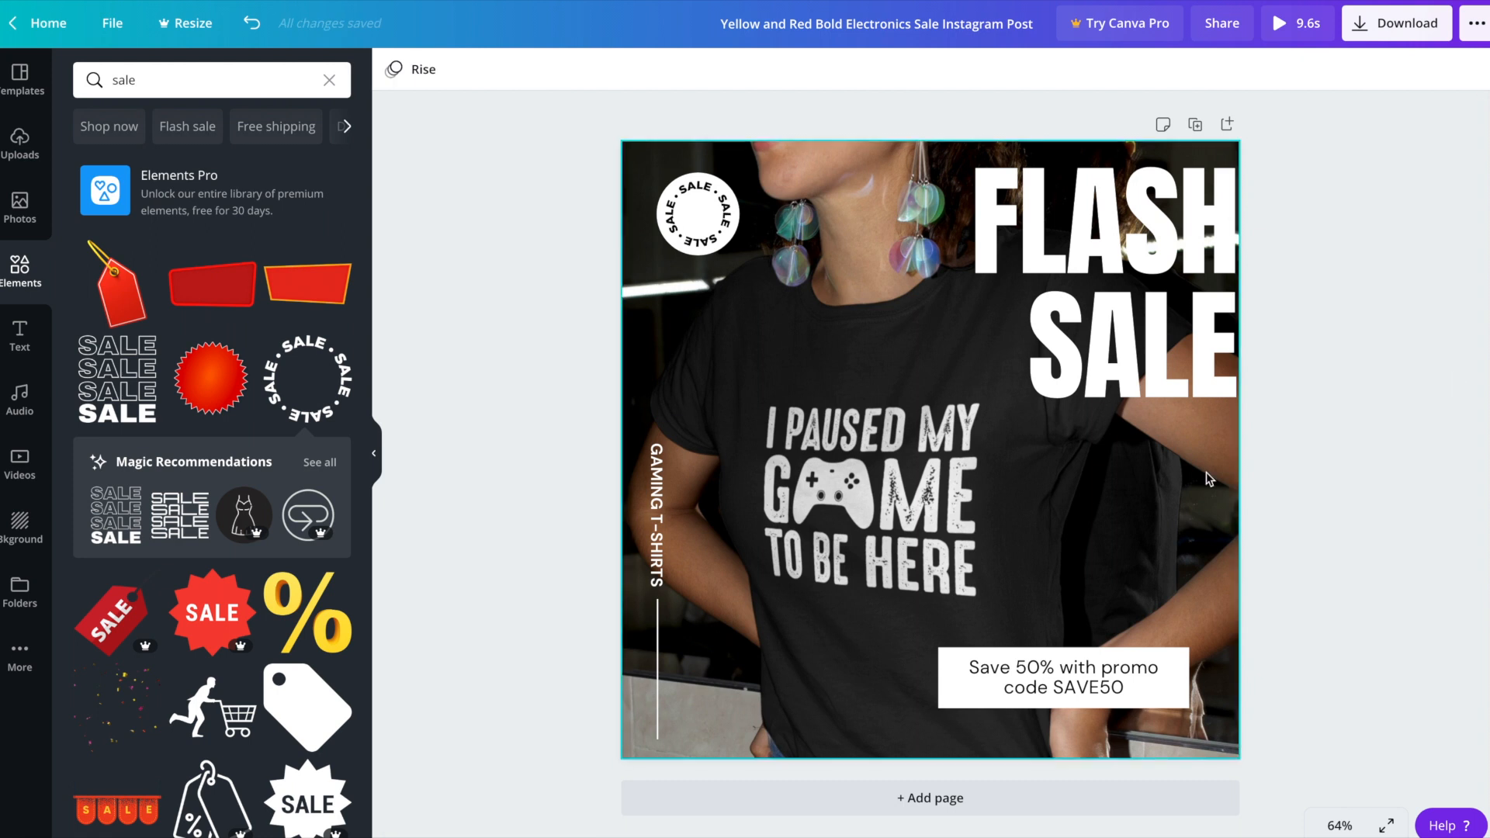
- Open the download options to check the MP4 Video file type, without downloading
click(1374, 31)
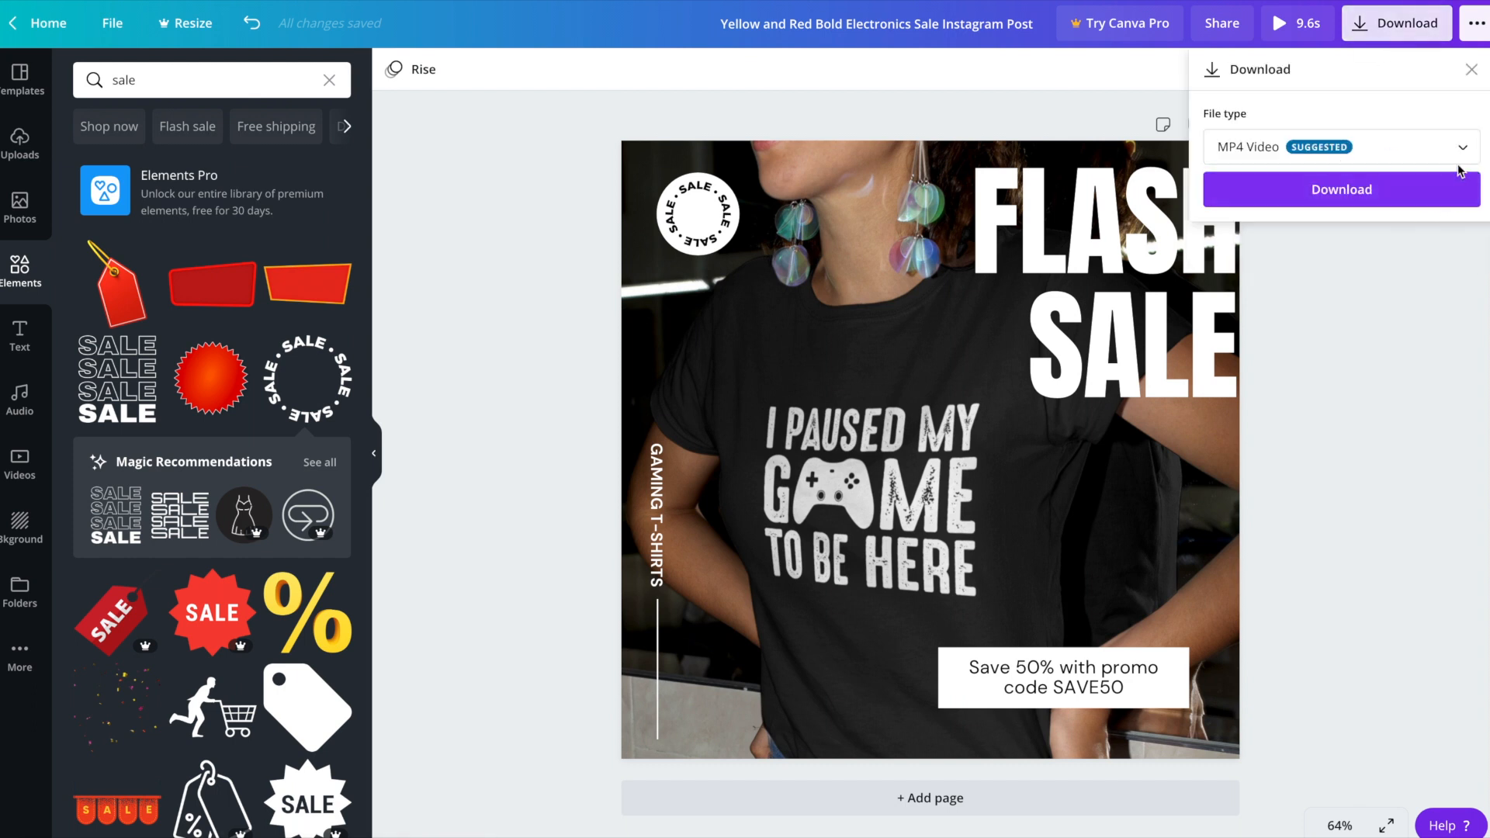
click(1335, 335)
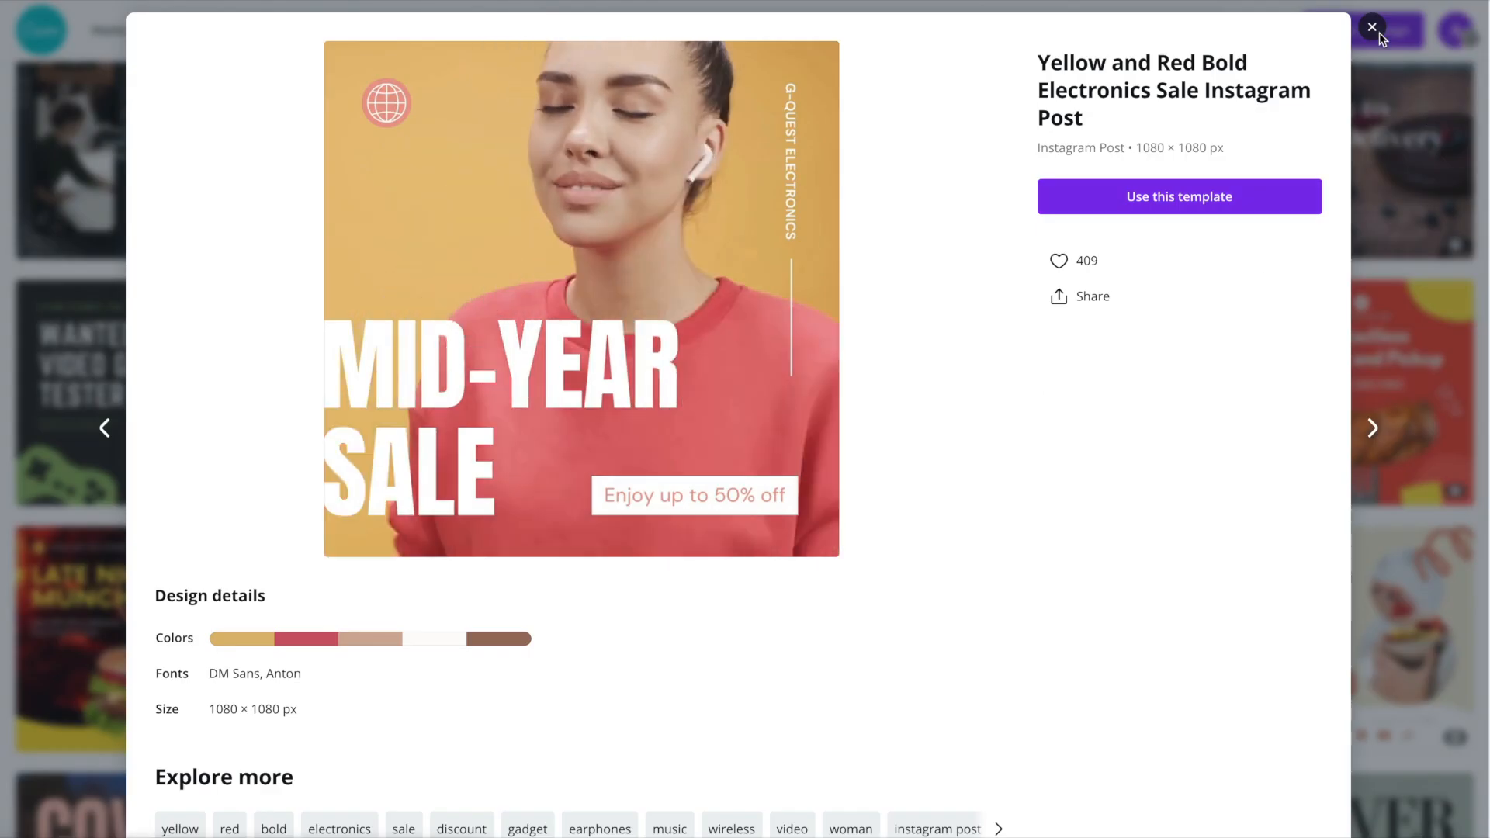
- Leave the electronics template preview and start a design from the Teal Furniture Home and Living Sale Instagram Post template
click(1425, 208)
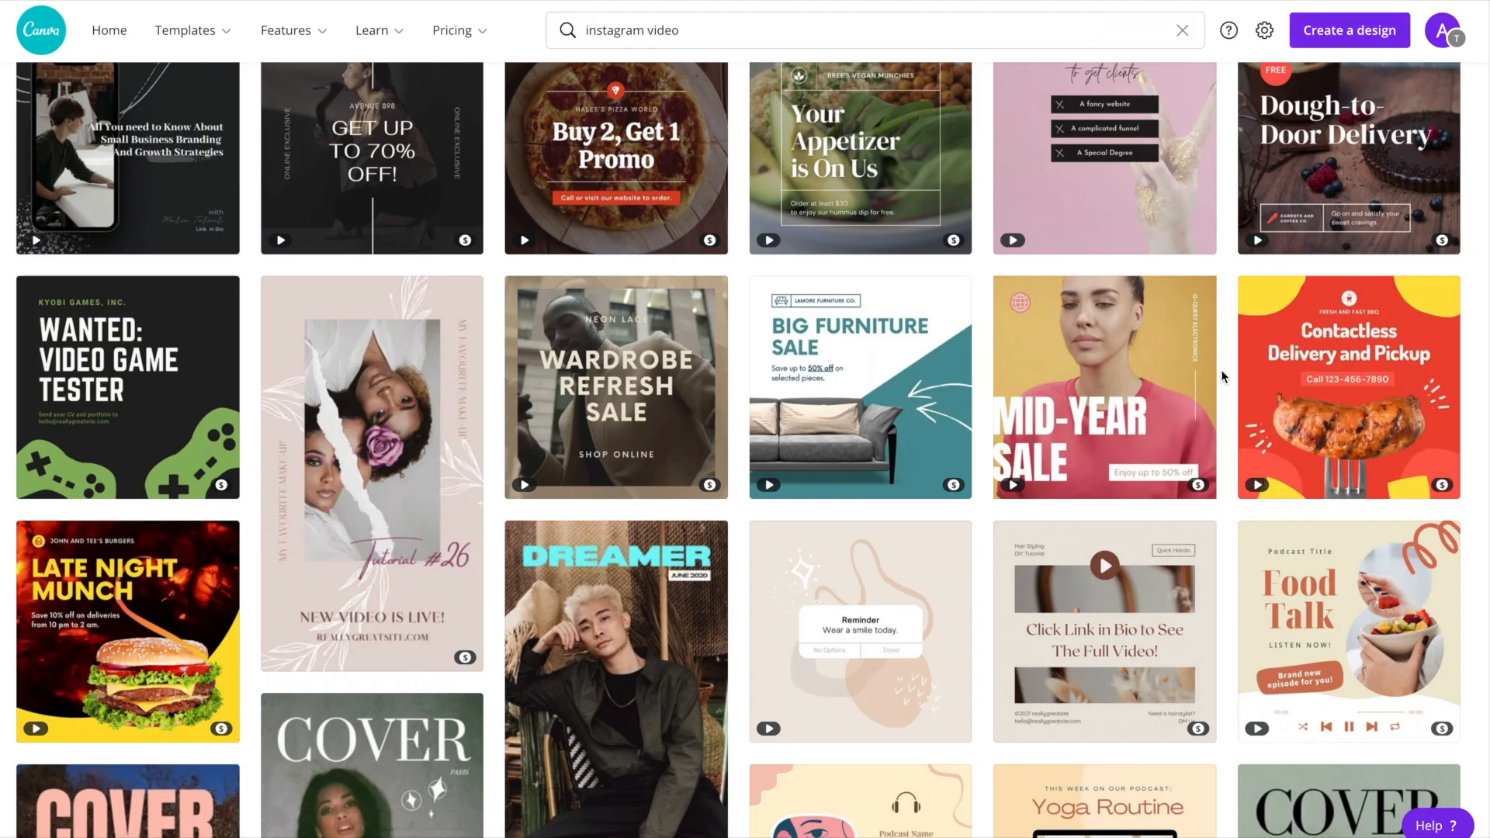
mouse_move(1124, 348)
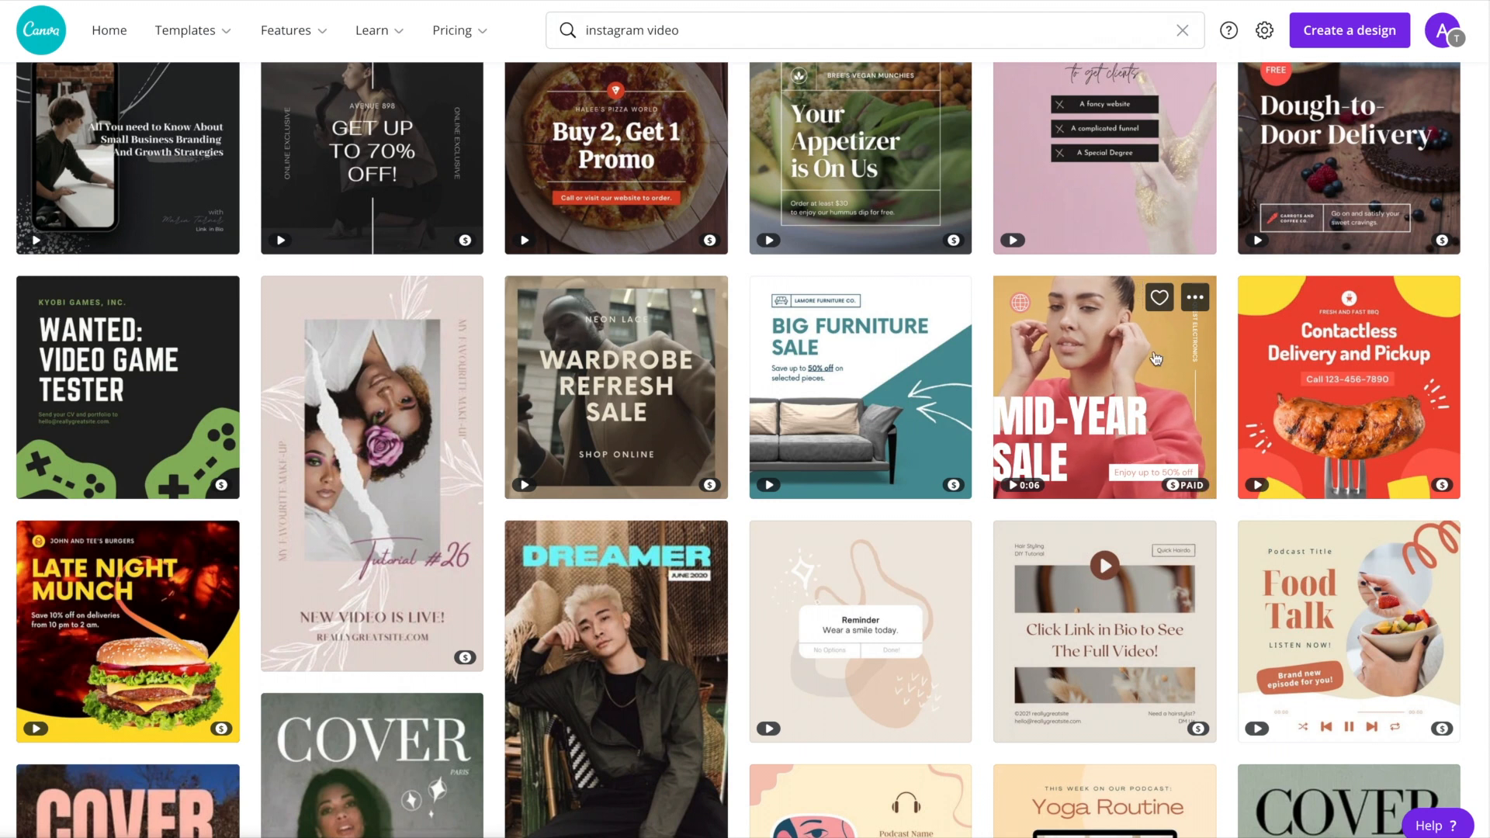
mouse_move(1399, 441)
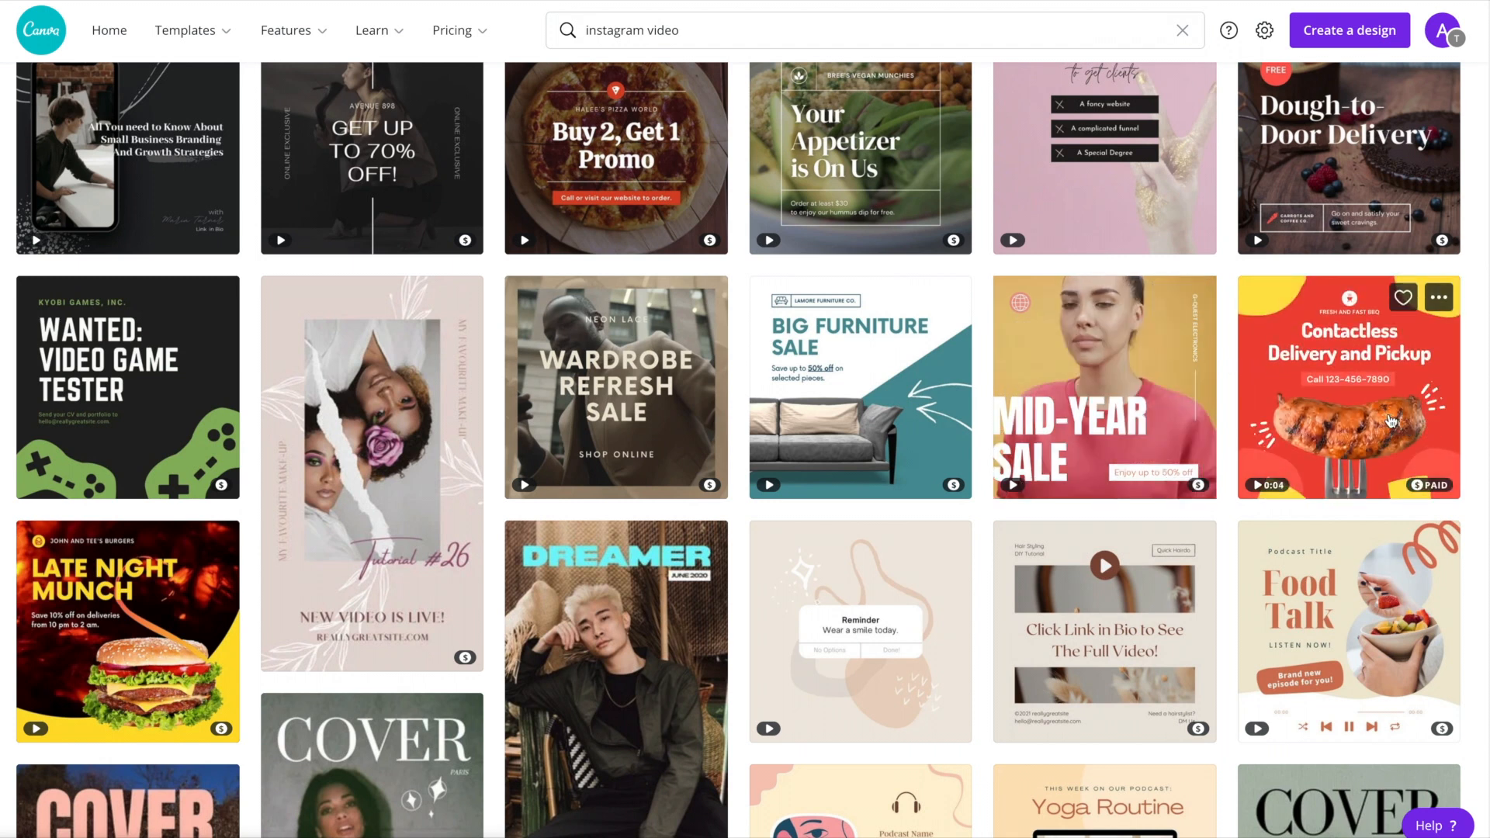
mouse_move(1391, 621)
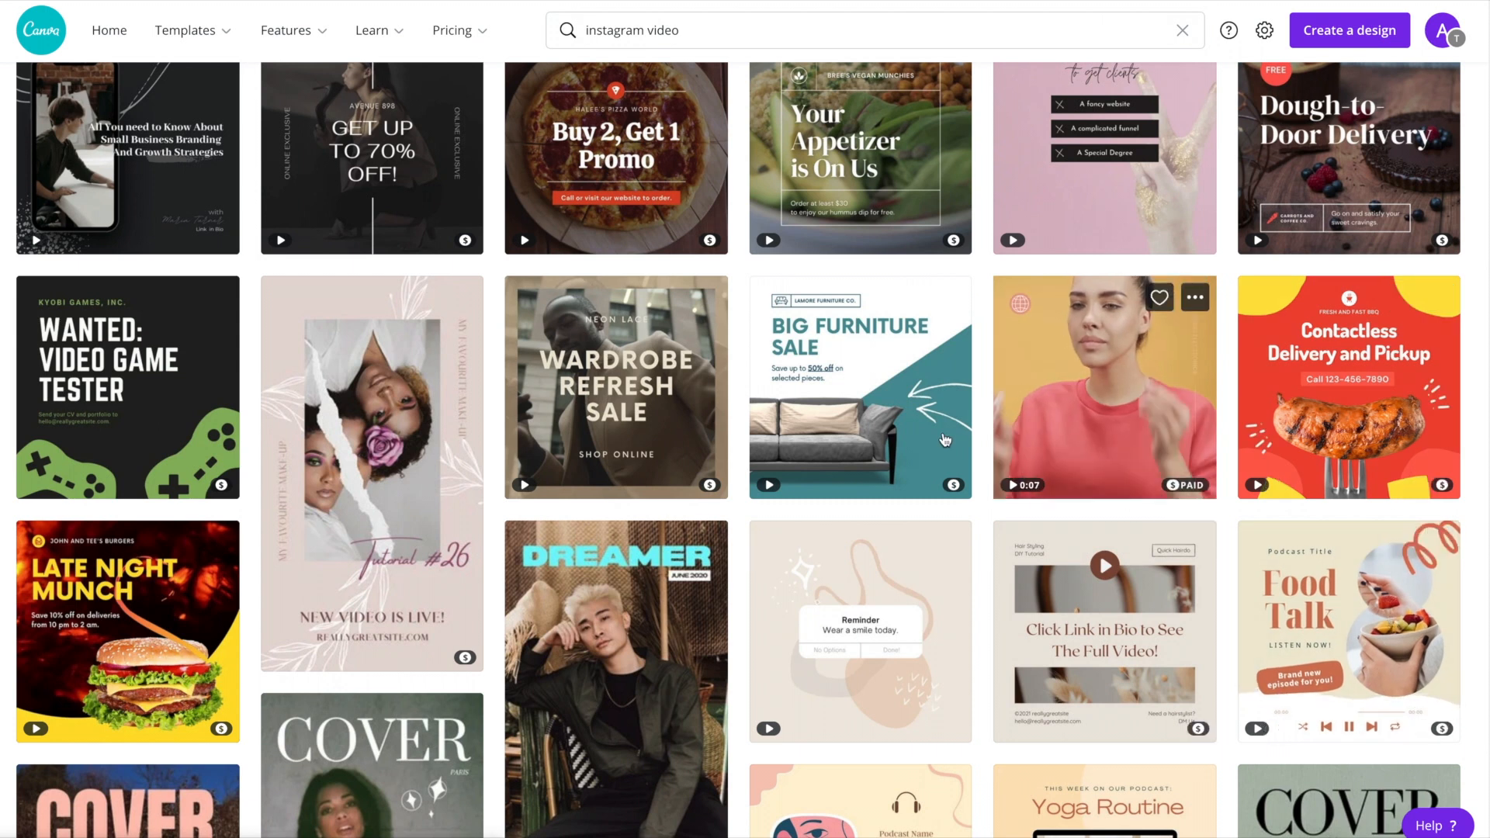
mouse_move(882, 426)
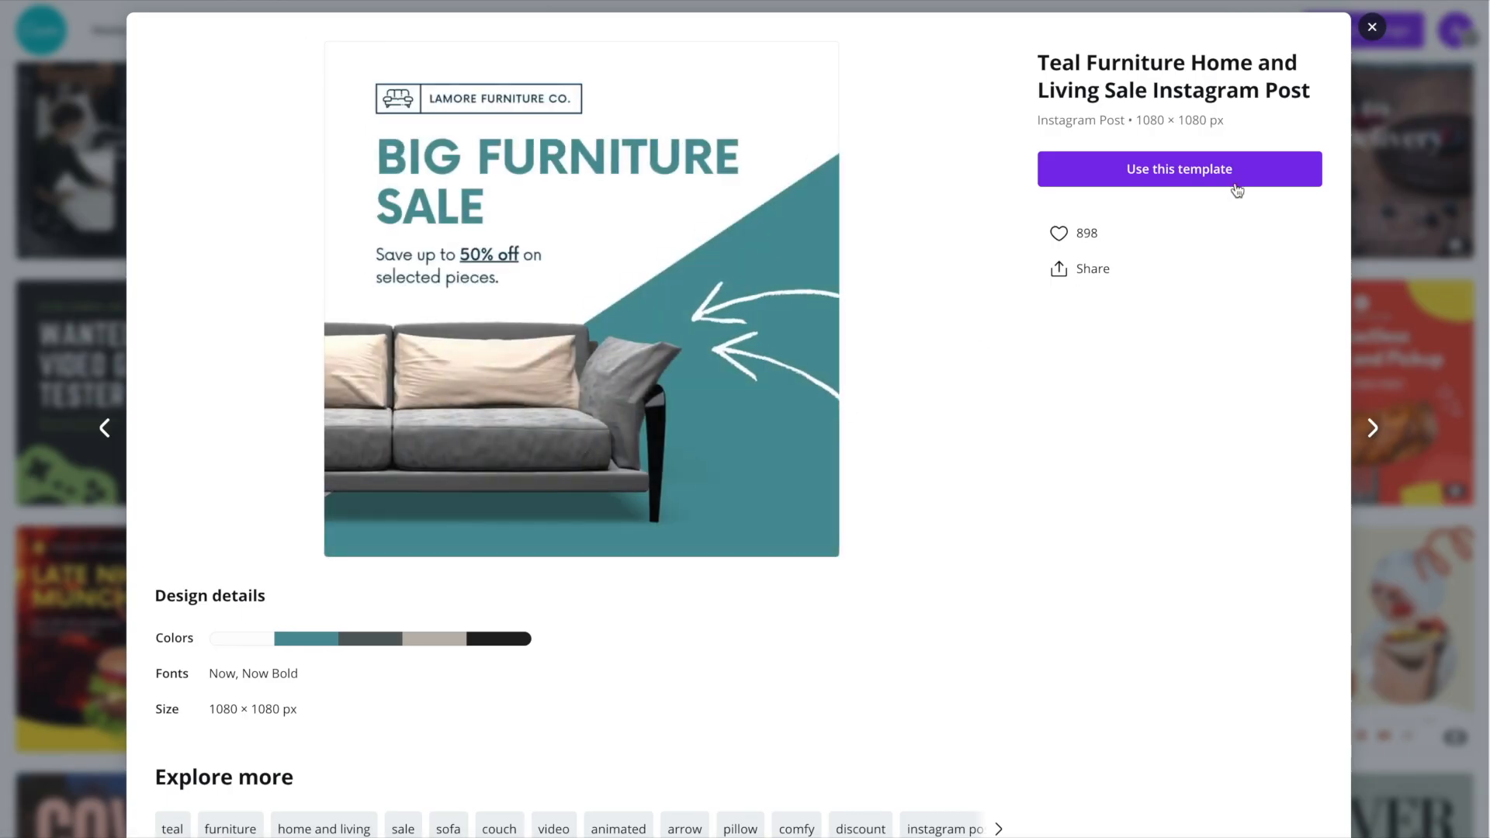
click(1235, 191)
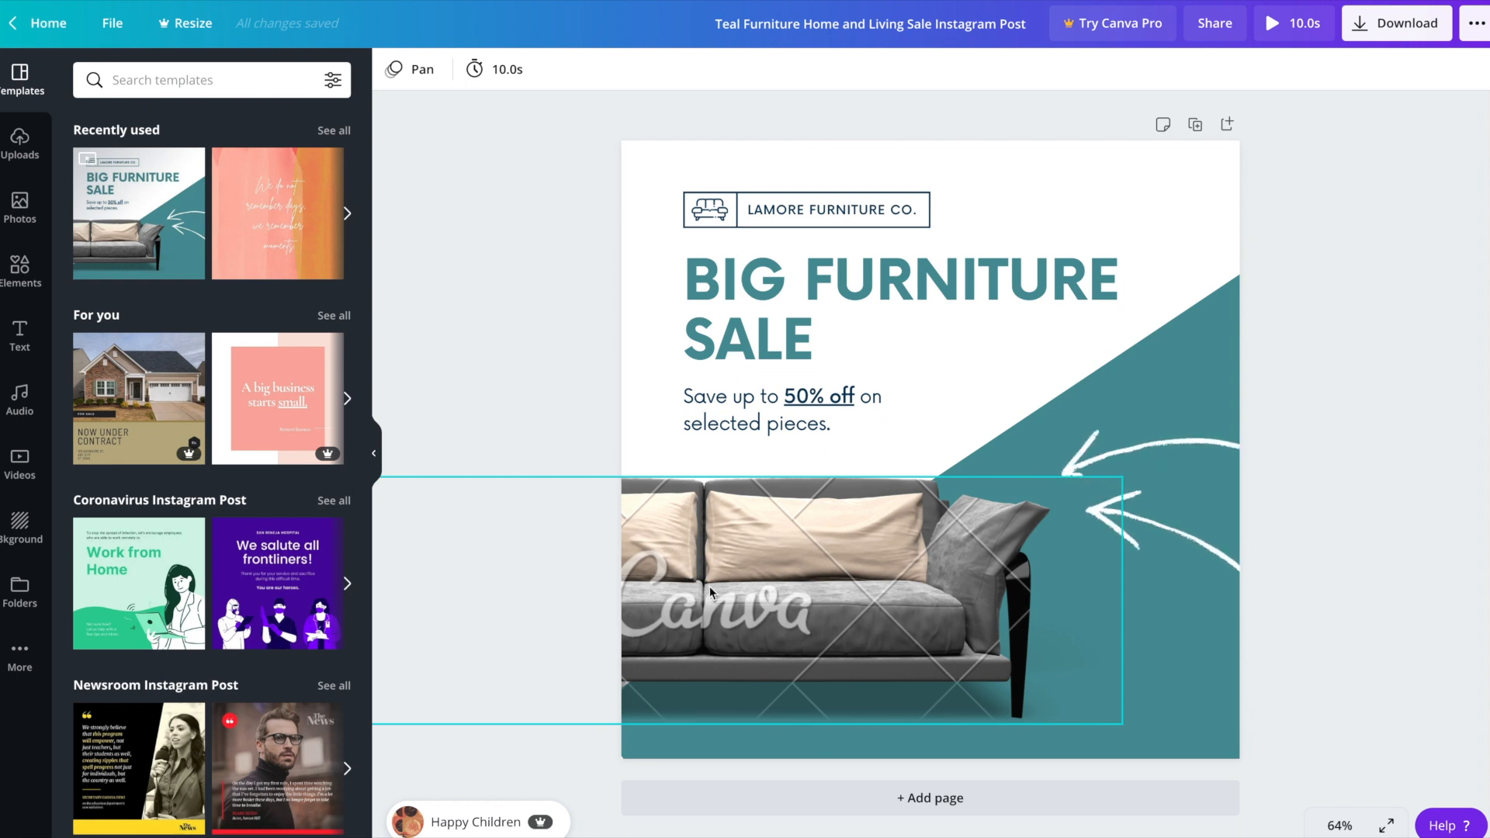
- Replace the sofa image with the uploaded brown "I PAUSED MY GAME TO BE HERE" T-shirt, placed in the design's lower middle
click(854, 589)
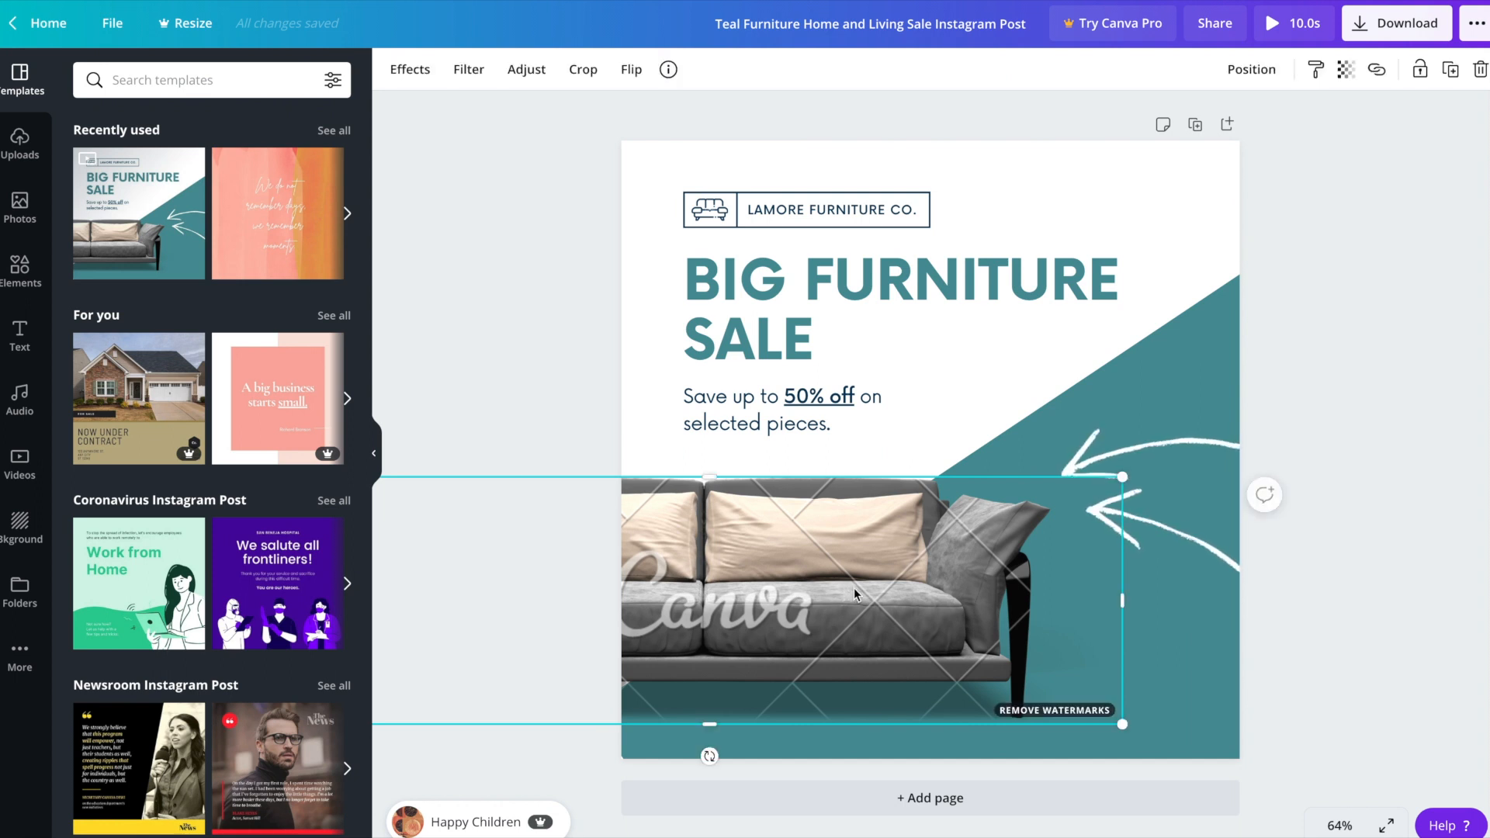
key(Delete)
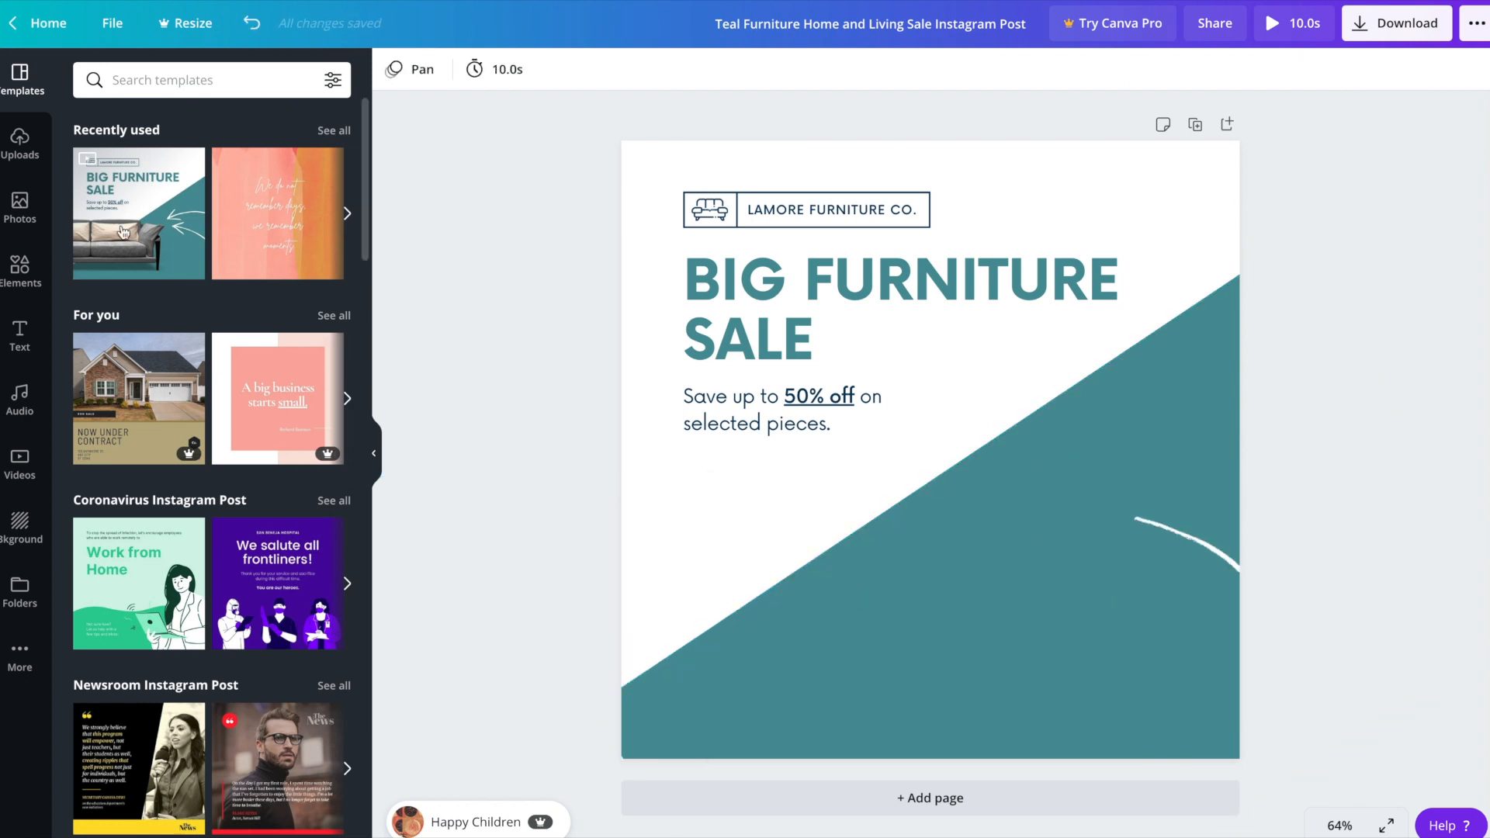
click(19, 142)
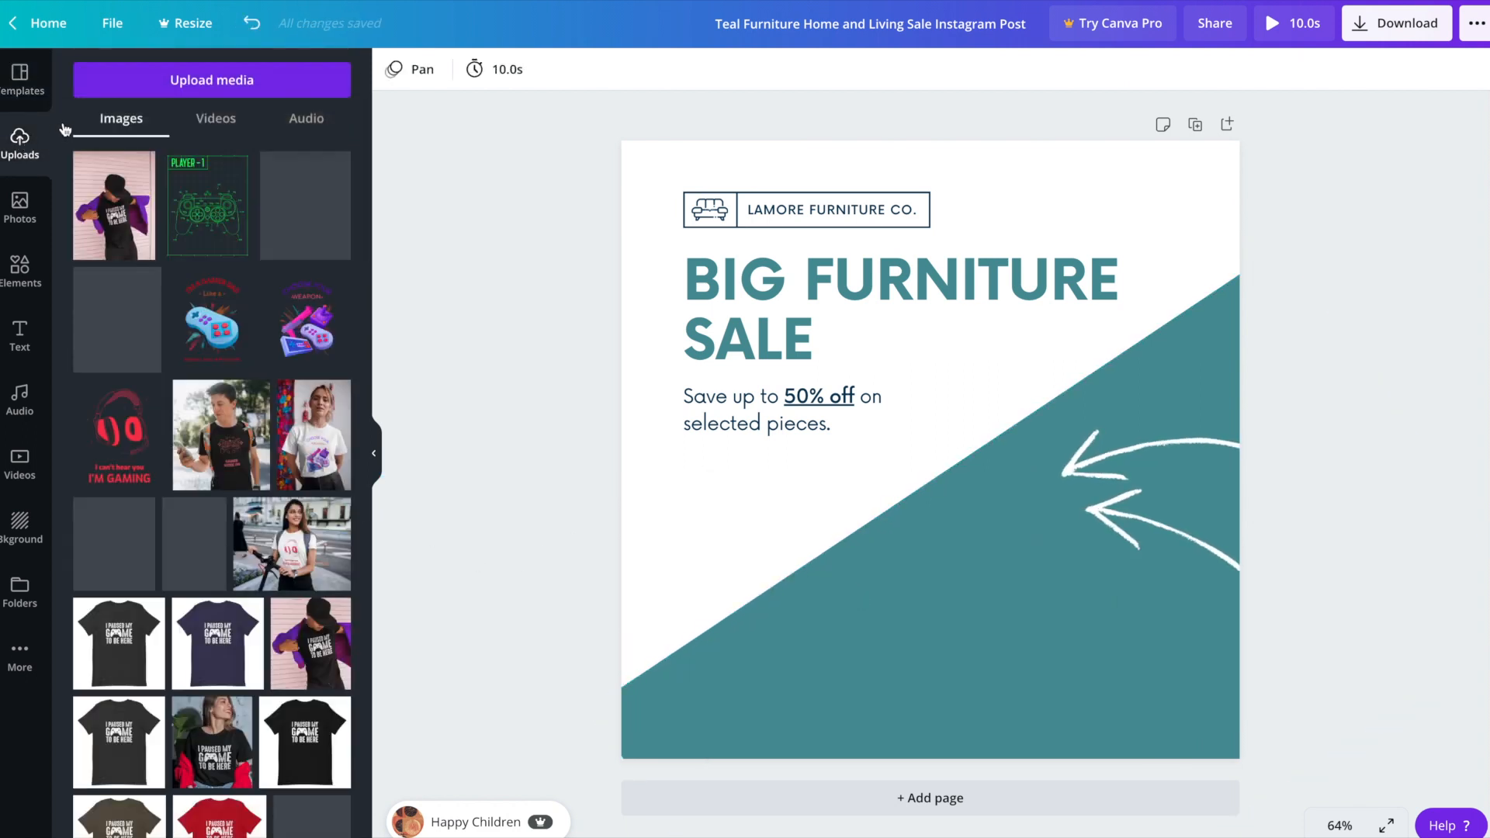
click(111, 92)
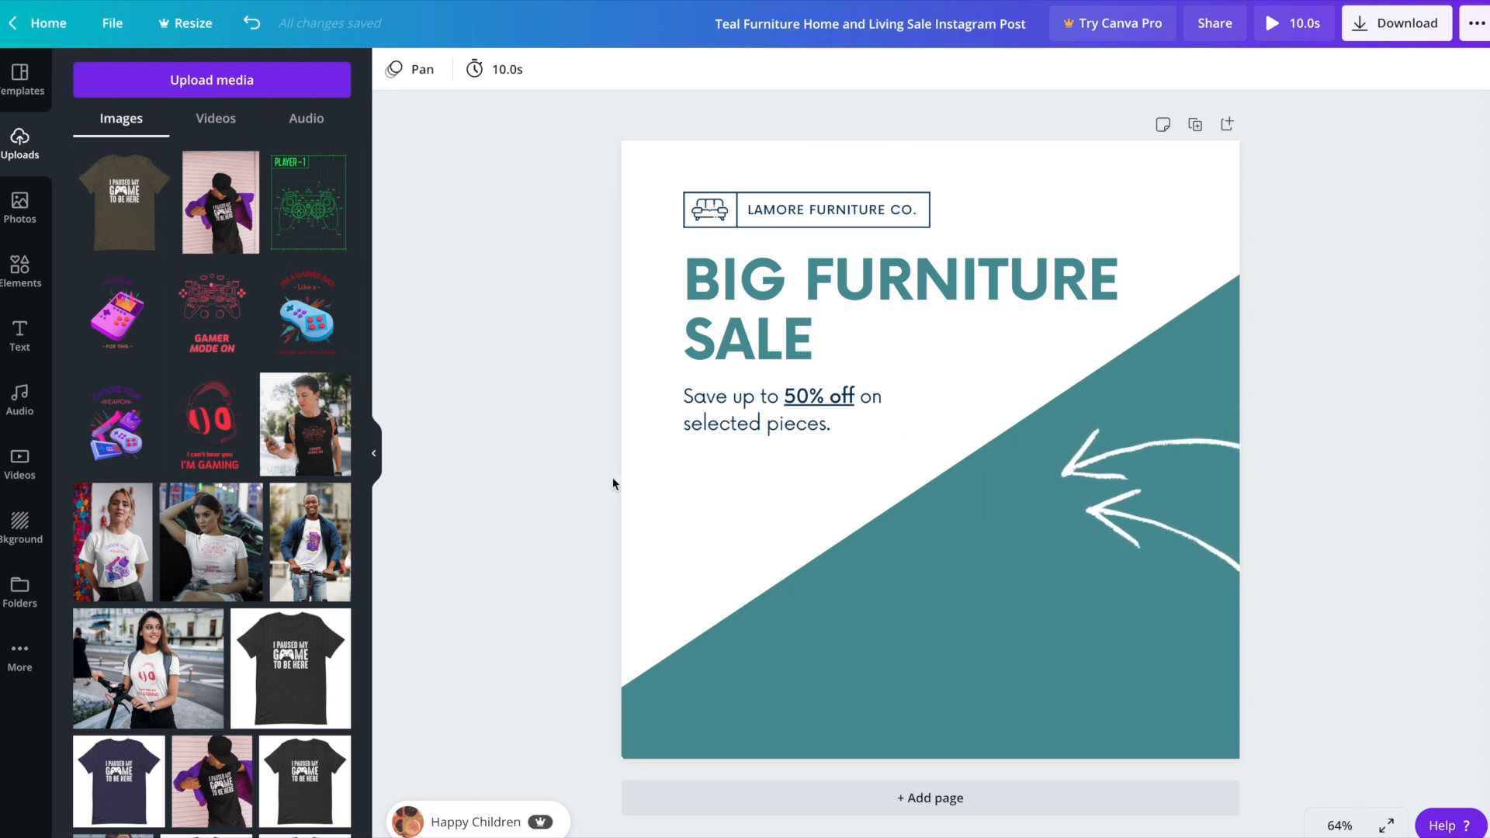
click(122, 230)
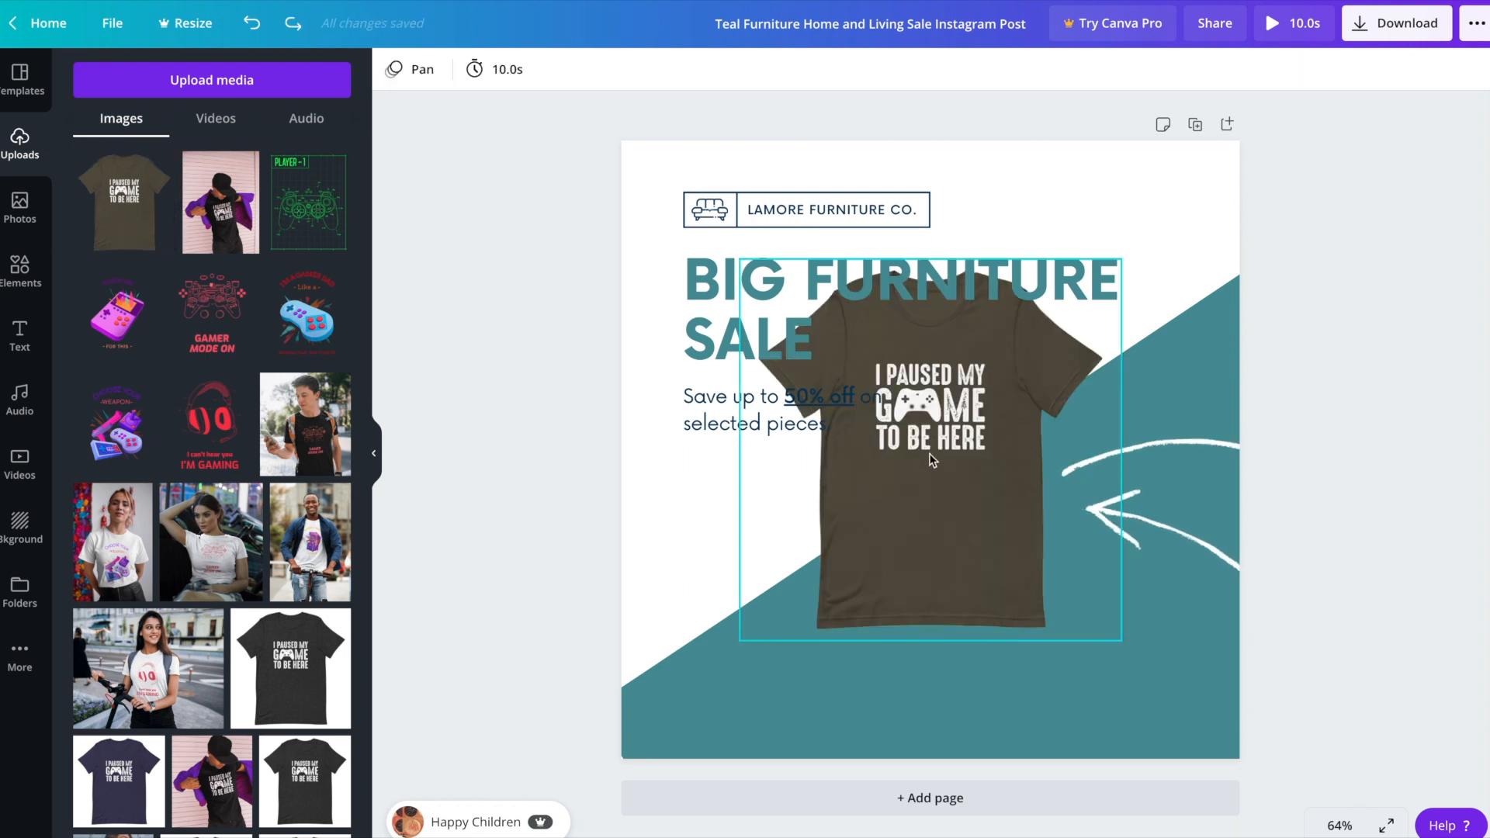
click(929, 454)
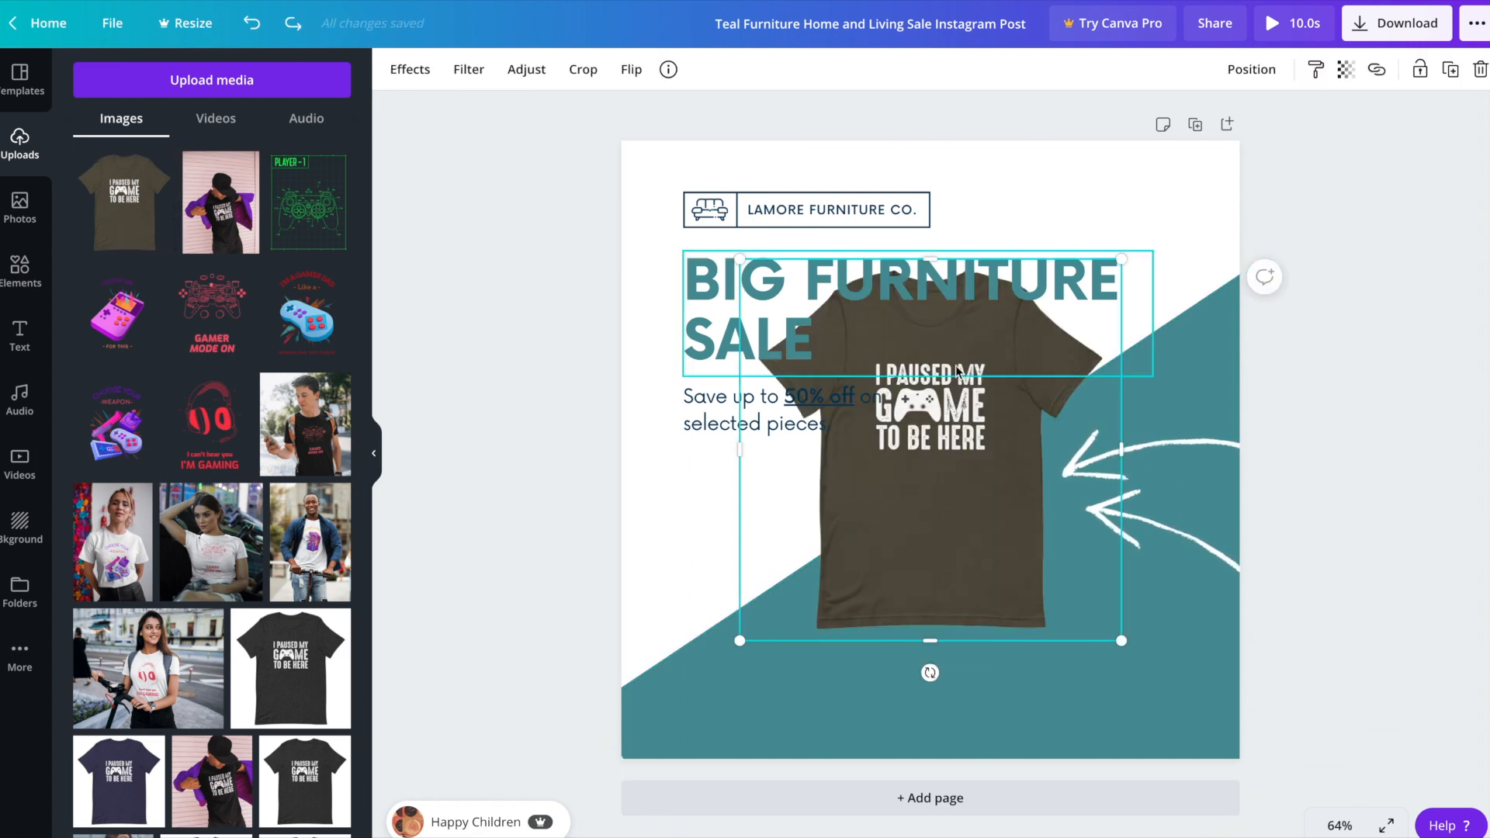
drag(974, 413, 978, 497)
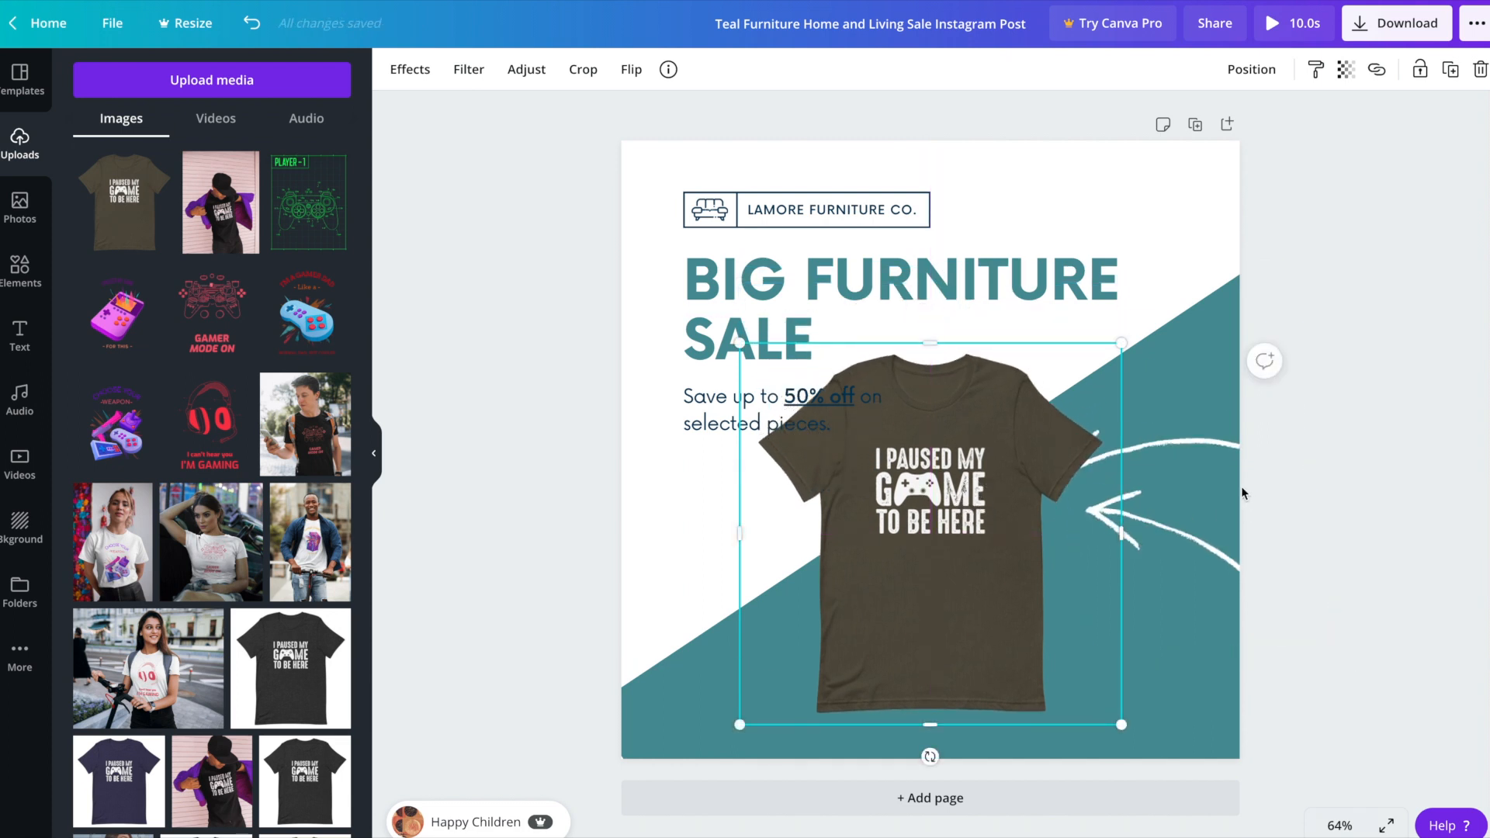
- Rotate the white hand-drawn arrows to point up toward the shirt and place them in the design's lower right corner
click(1164, 487)
drag(1159, 482, 1167, 560)
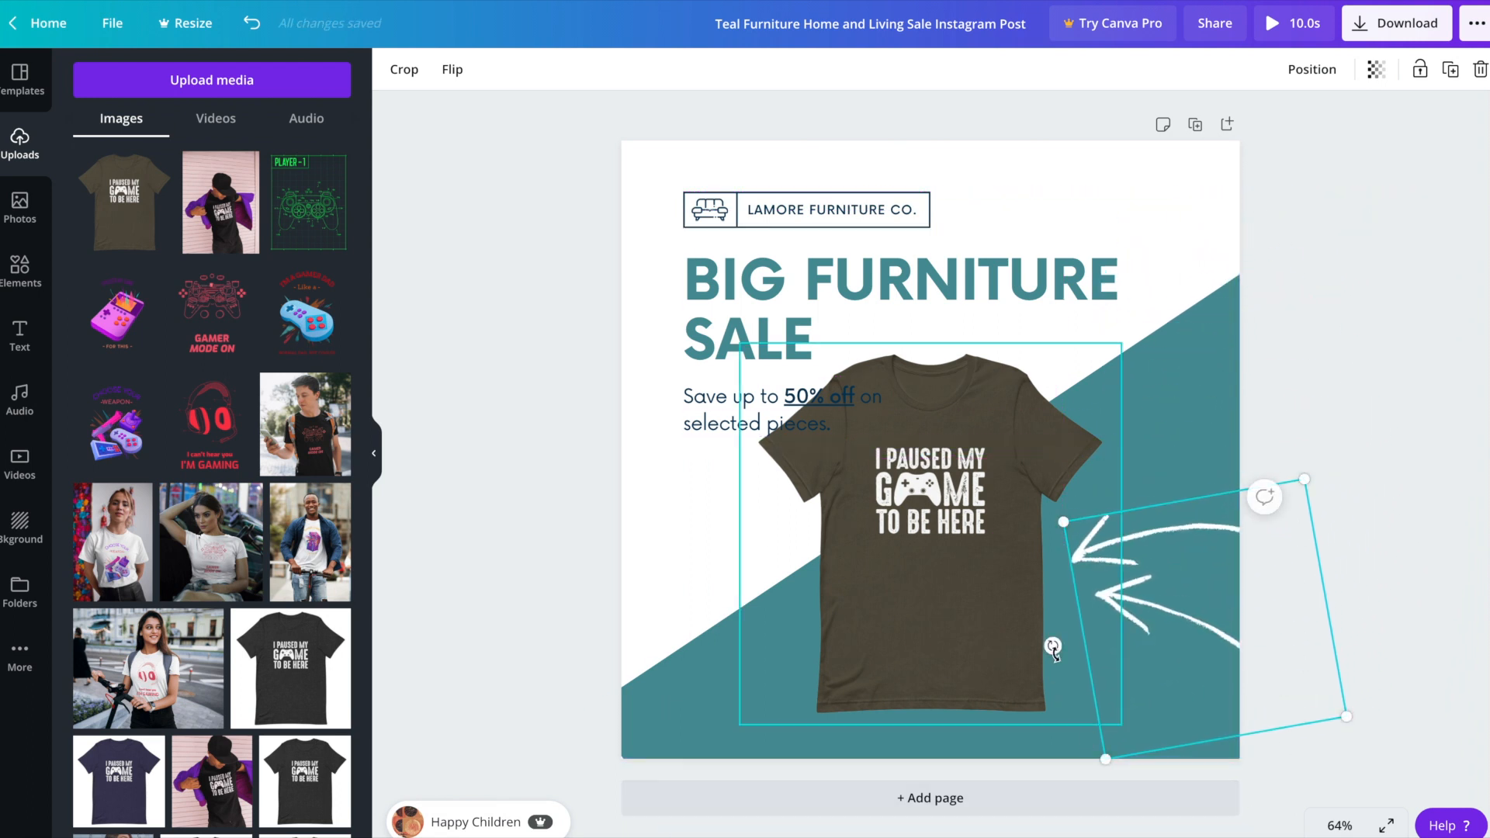
drag(1054, 624, 1065, 554)
drag(1176, 565, 1142, 643)
click(1374, 467)
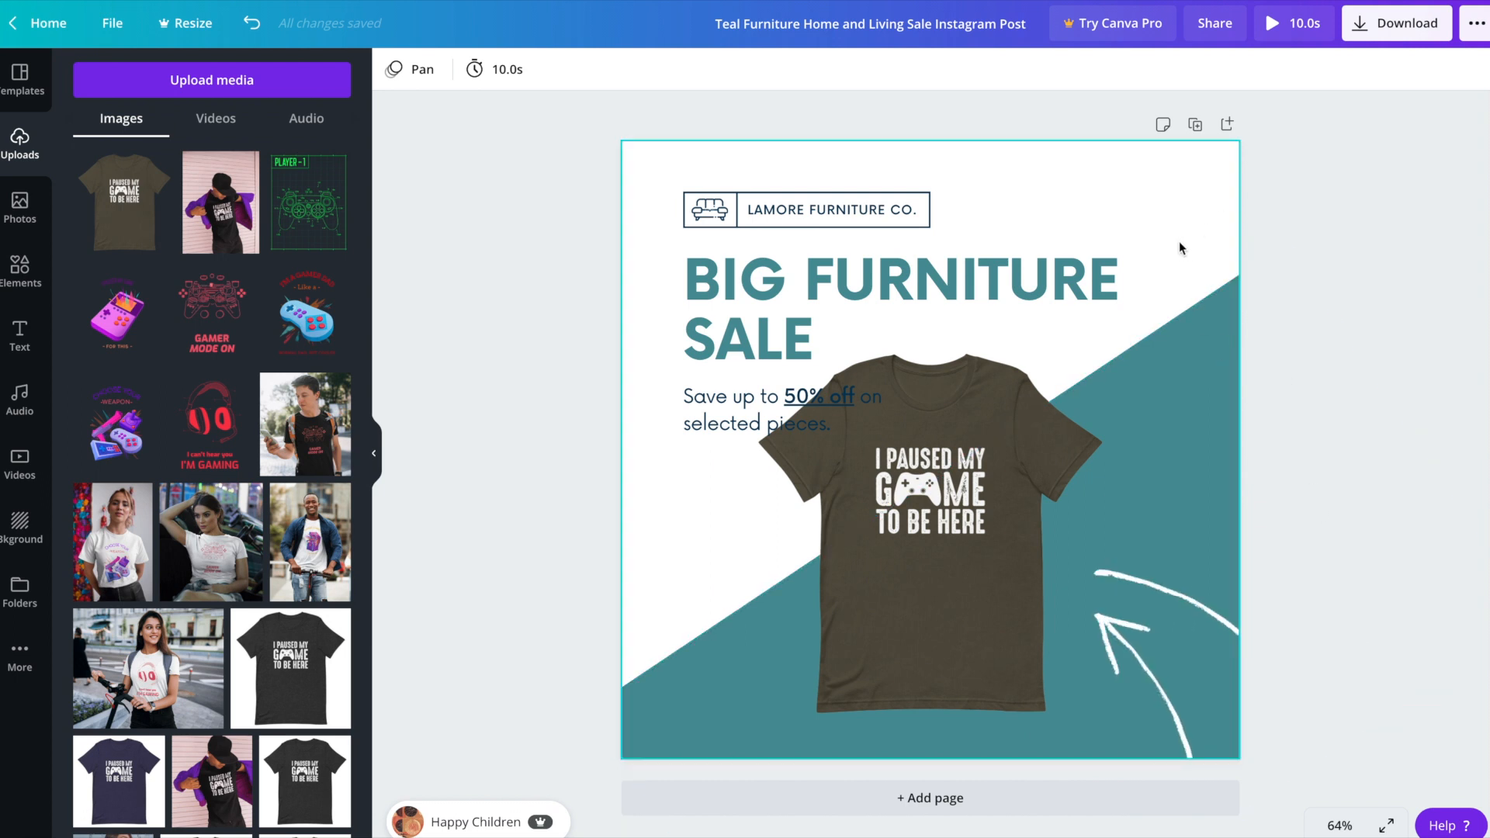
- Change the white page background color to black
click(1163, 194)
click(1226, 339)
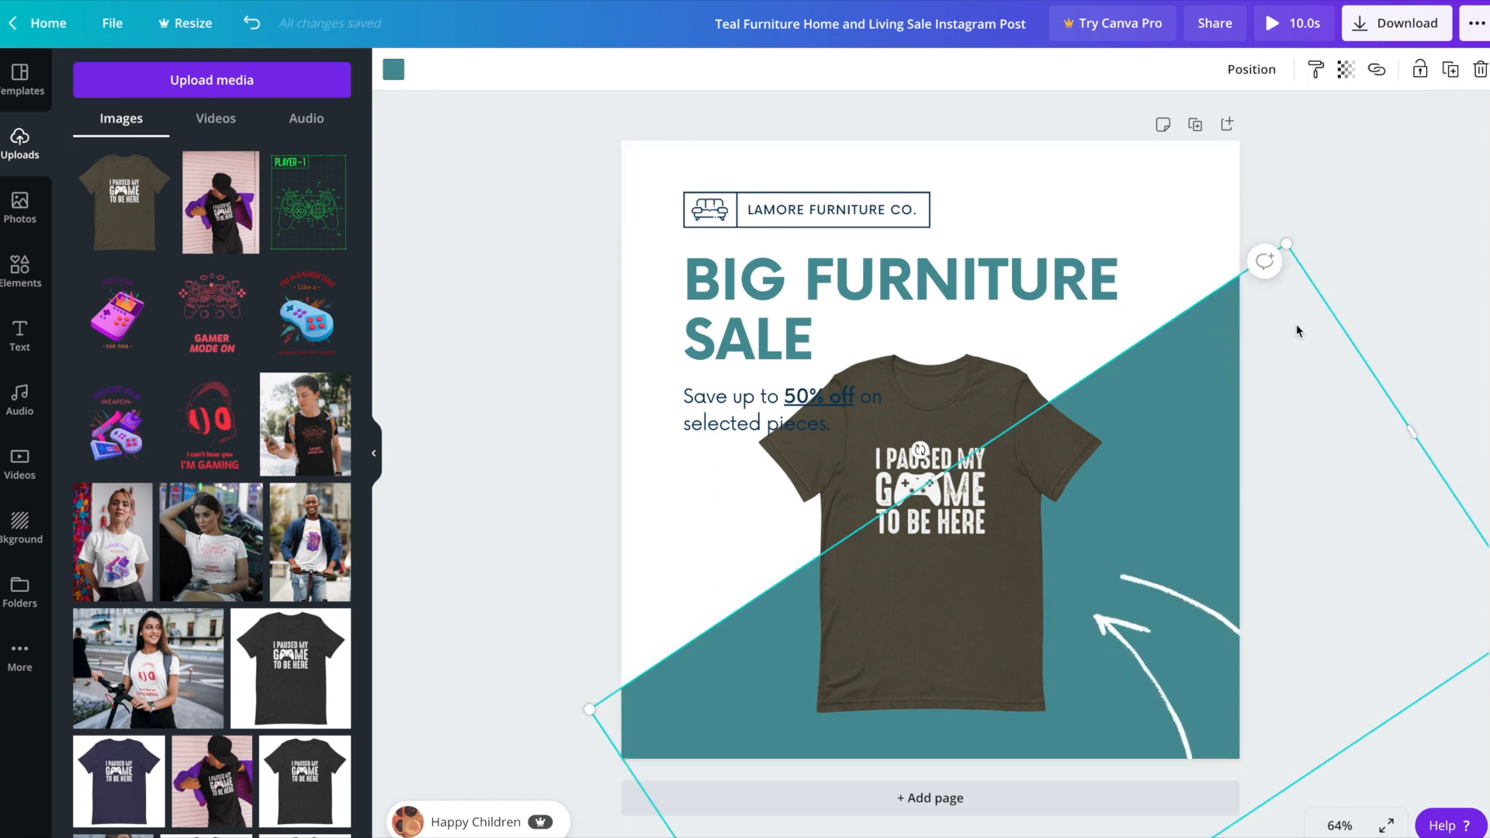
click(1175, 193)
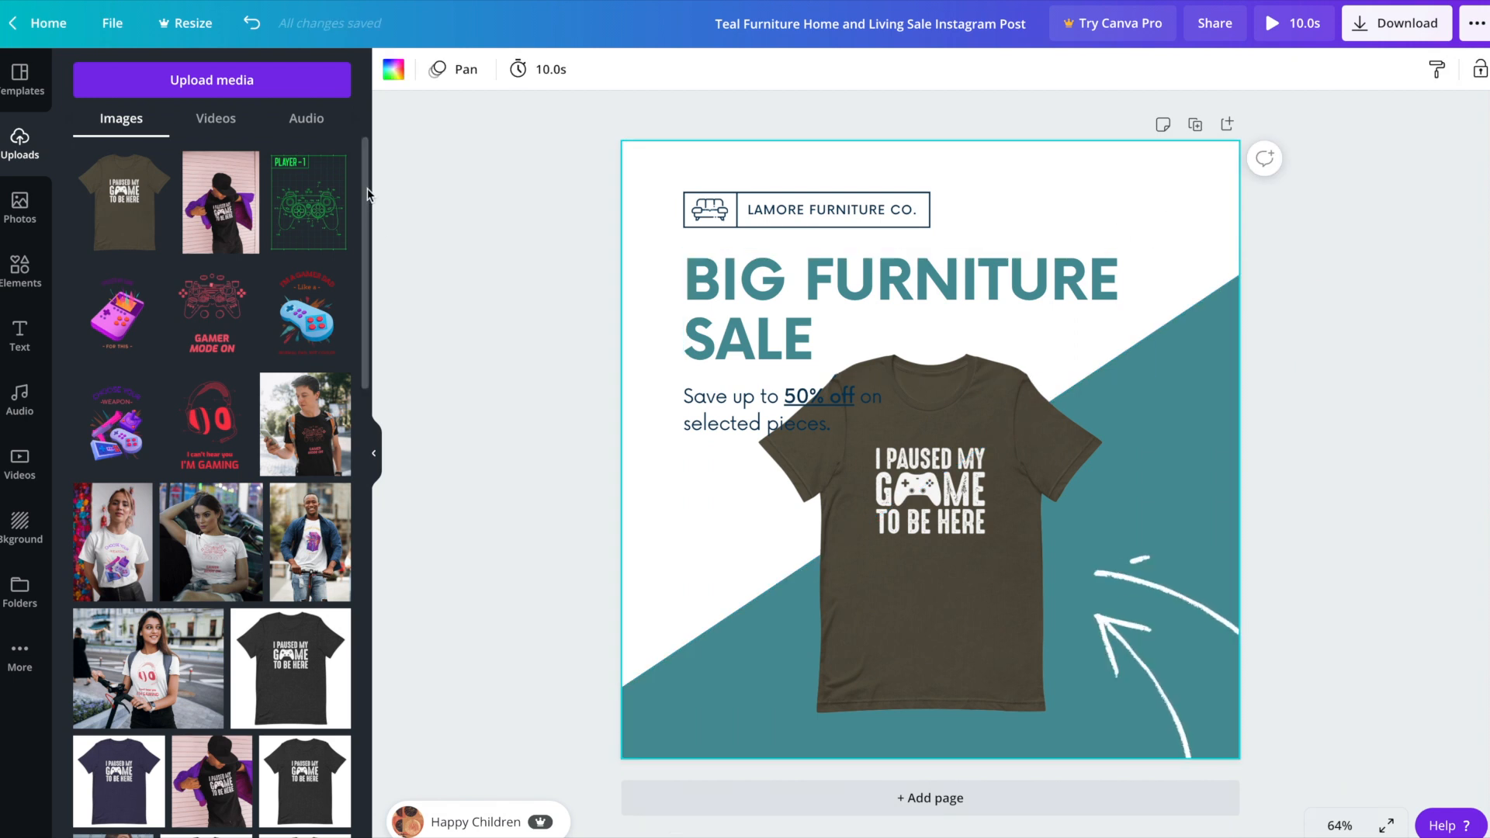
click(394, 70)
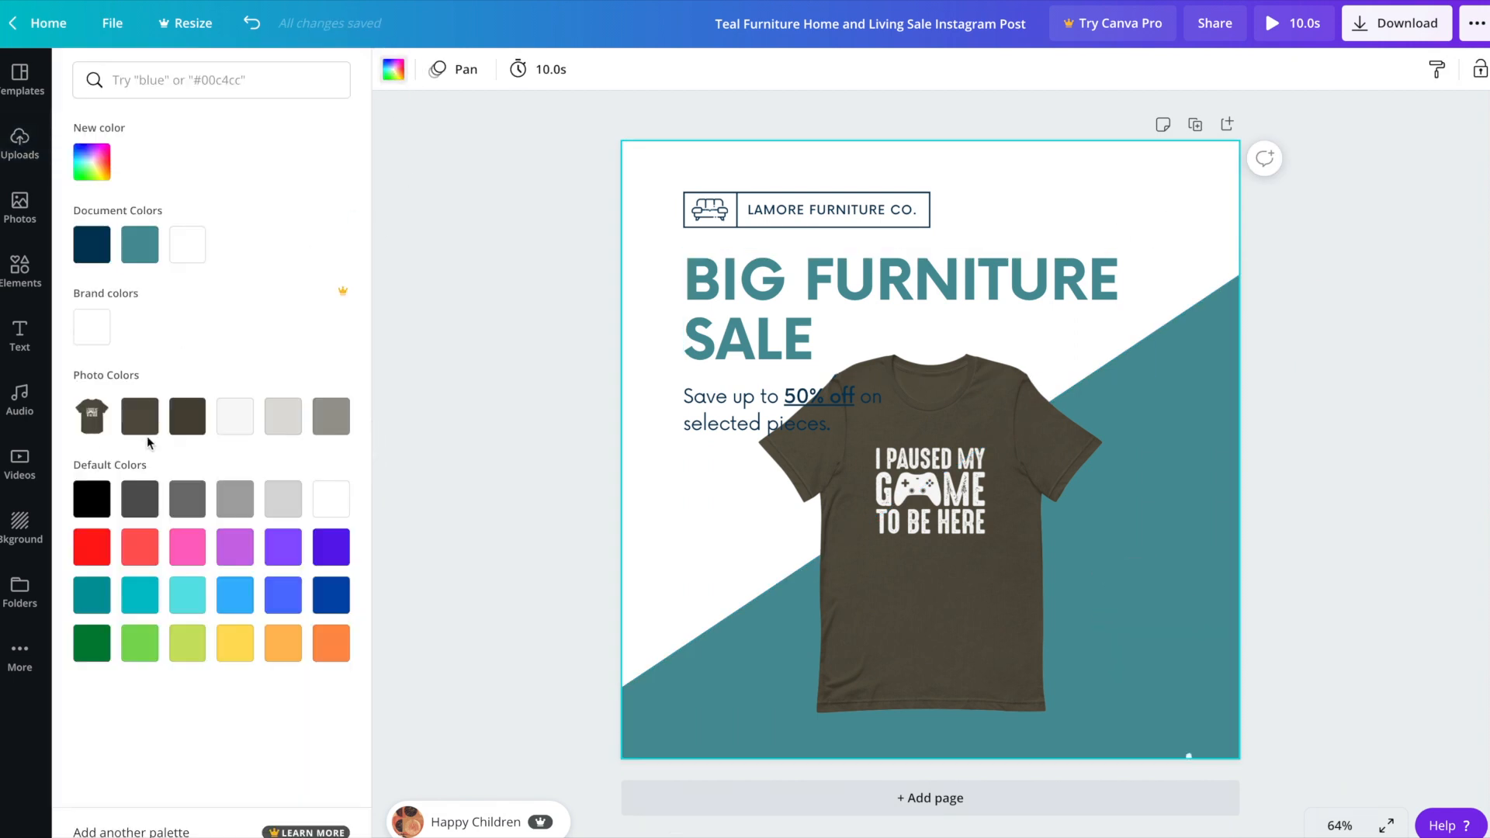
click(145, 503)
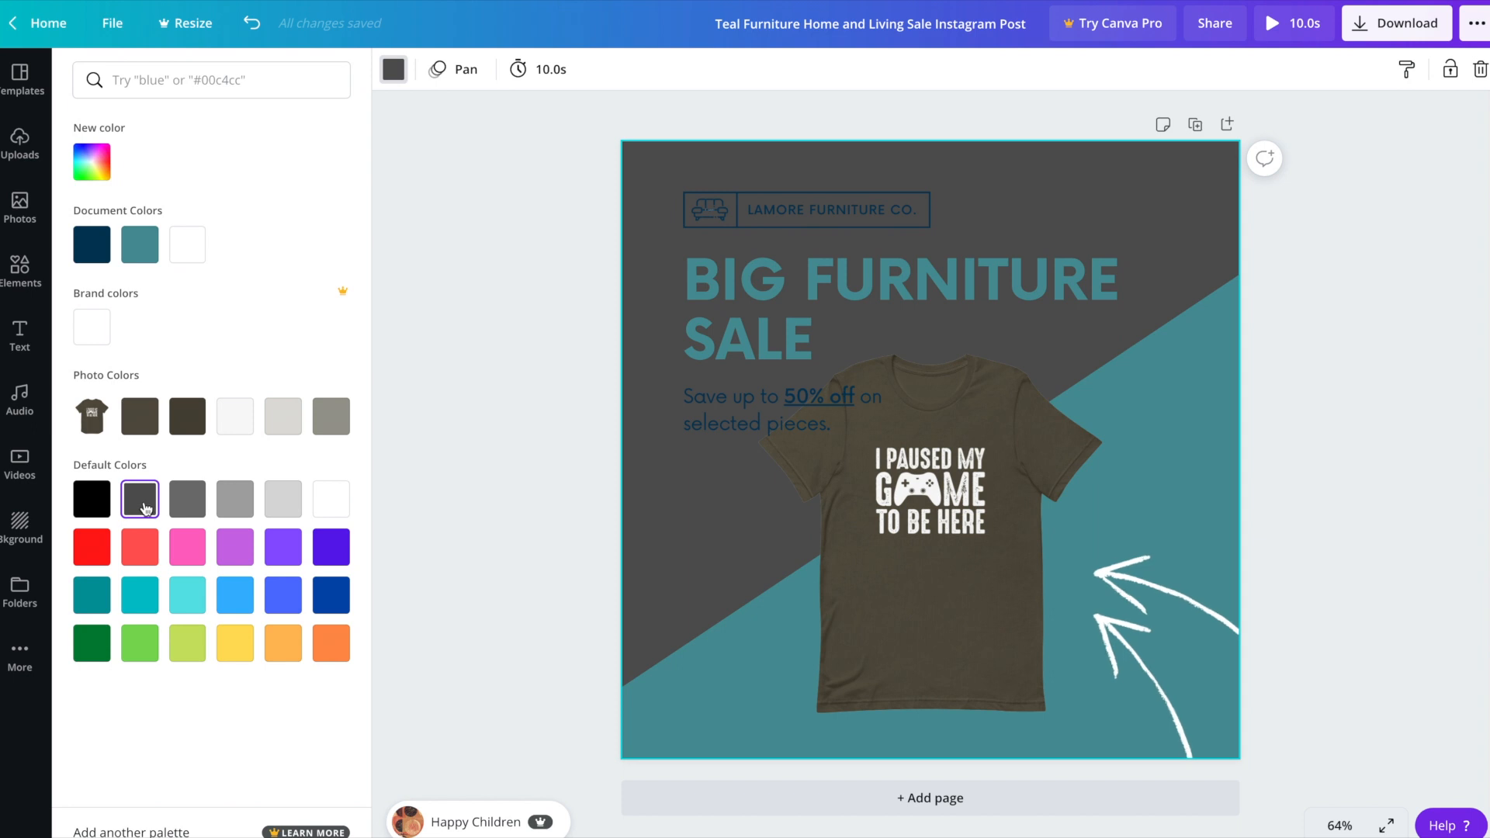
click(111, 511)
- Recolor the teal diagonal shape behind the shirt to dark gray, trying the shirt's photo colors first
click(643, 705)
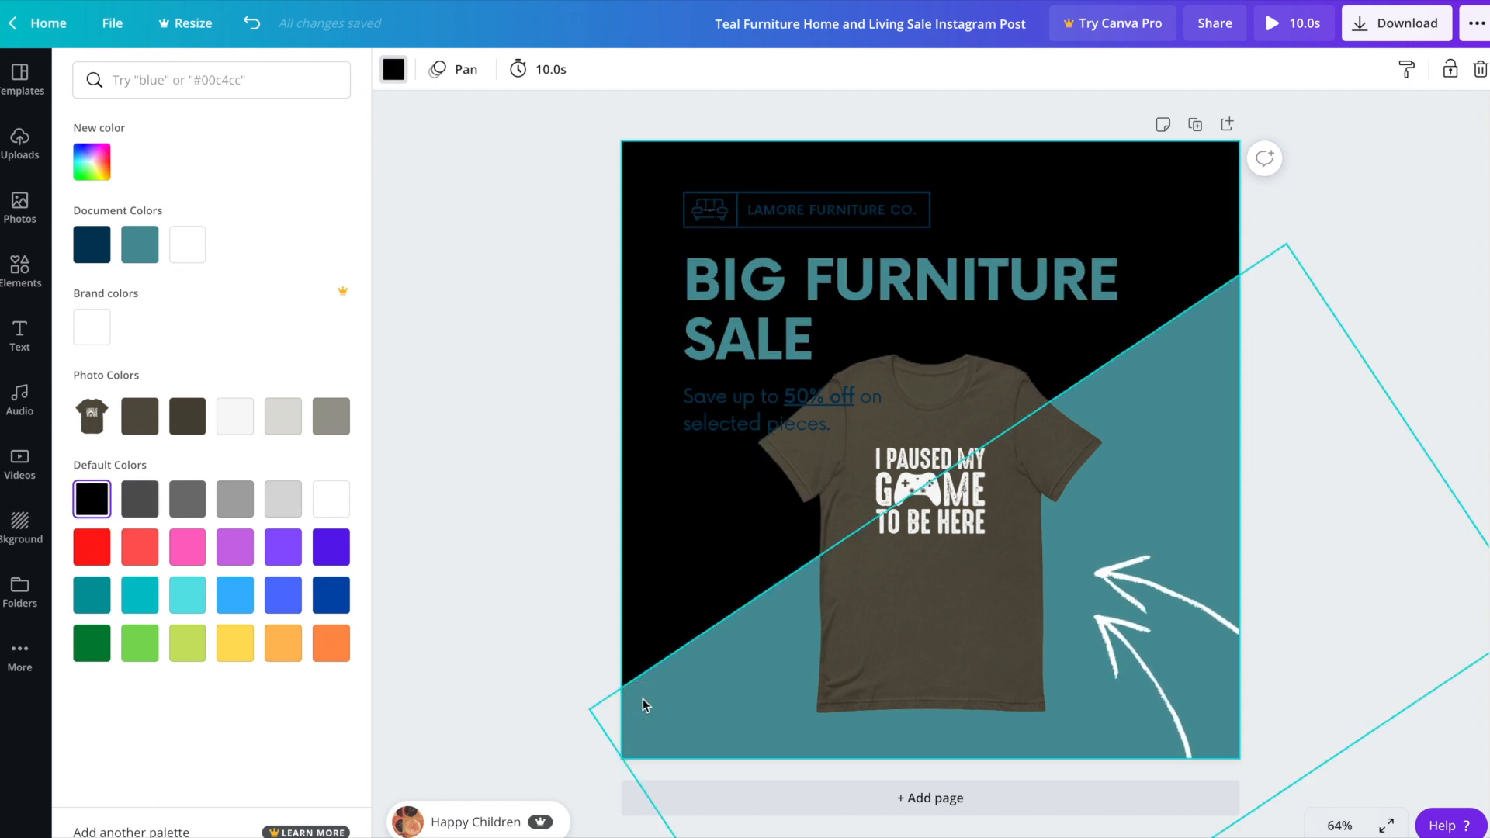
click(394, 69)
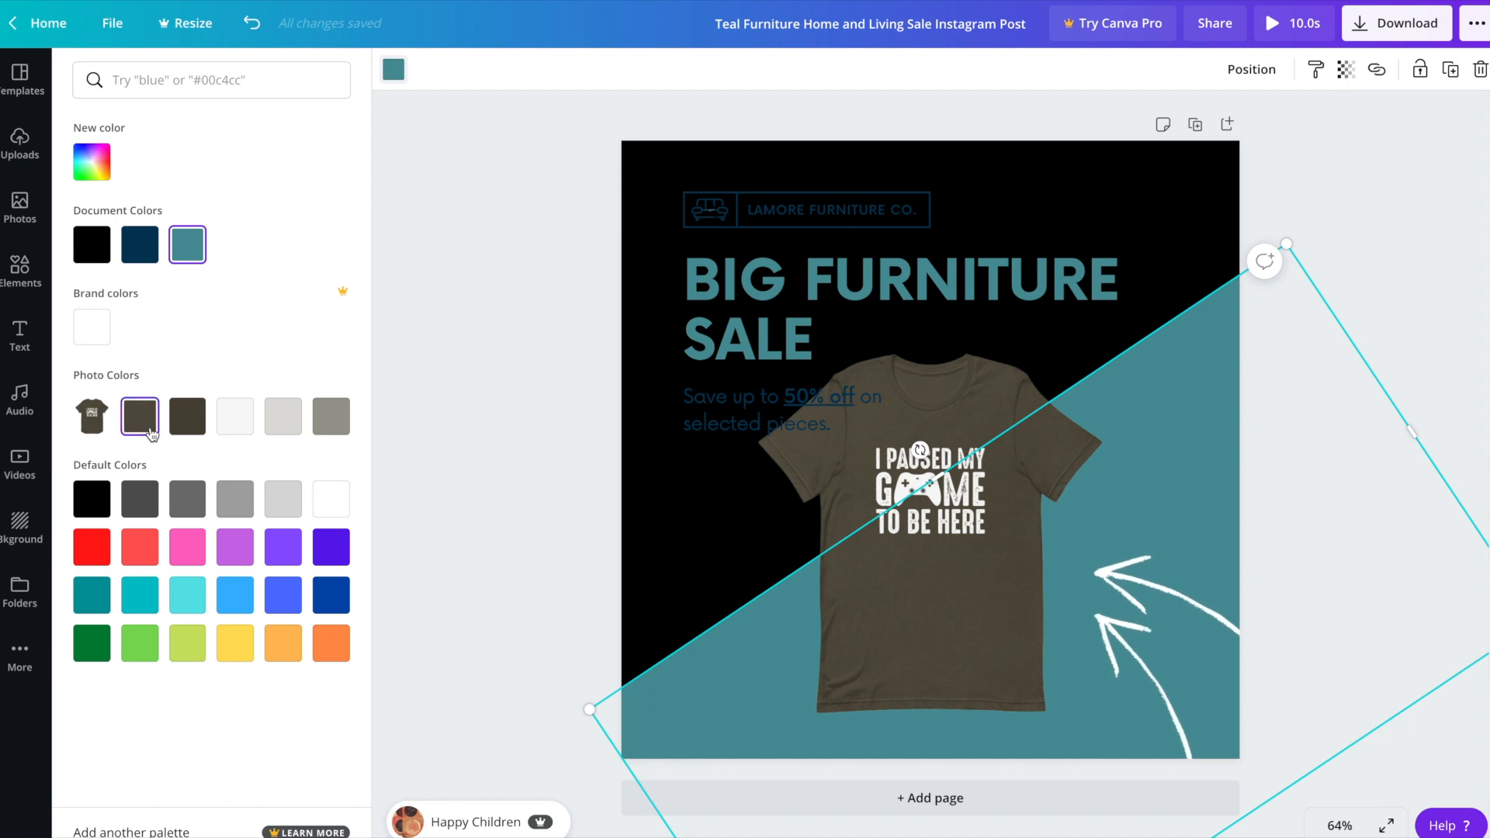
click(180, 433)
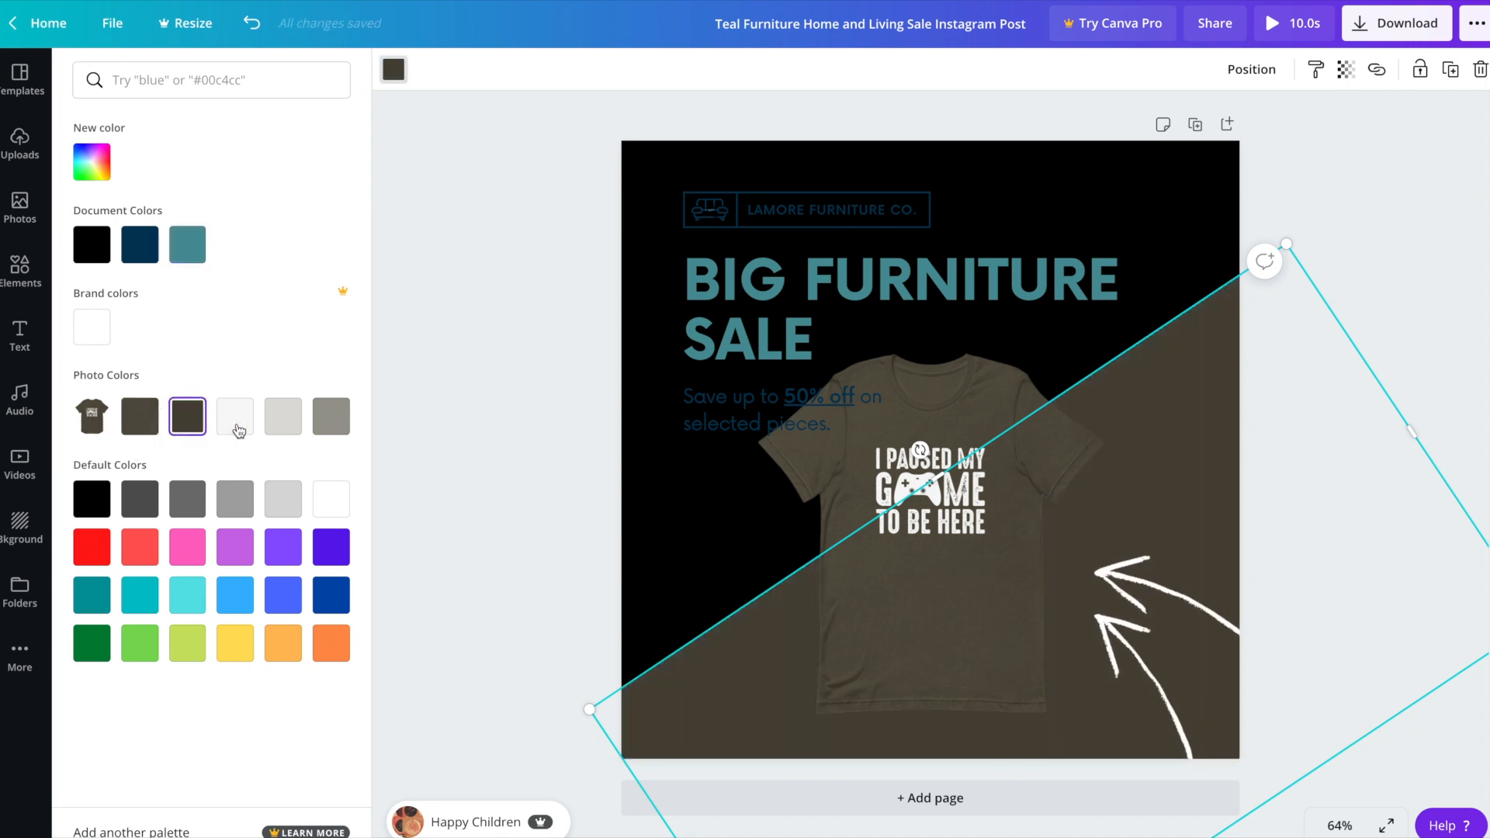
click(276, 431)
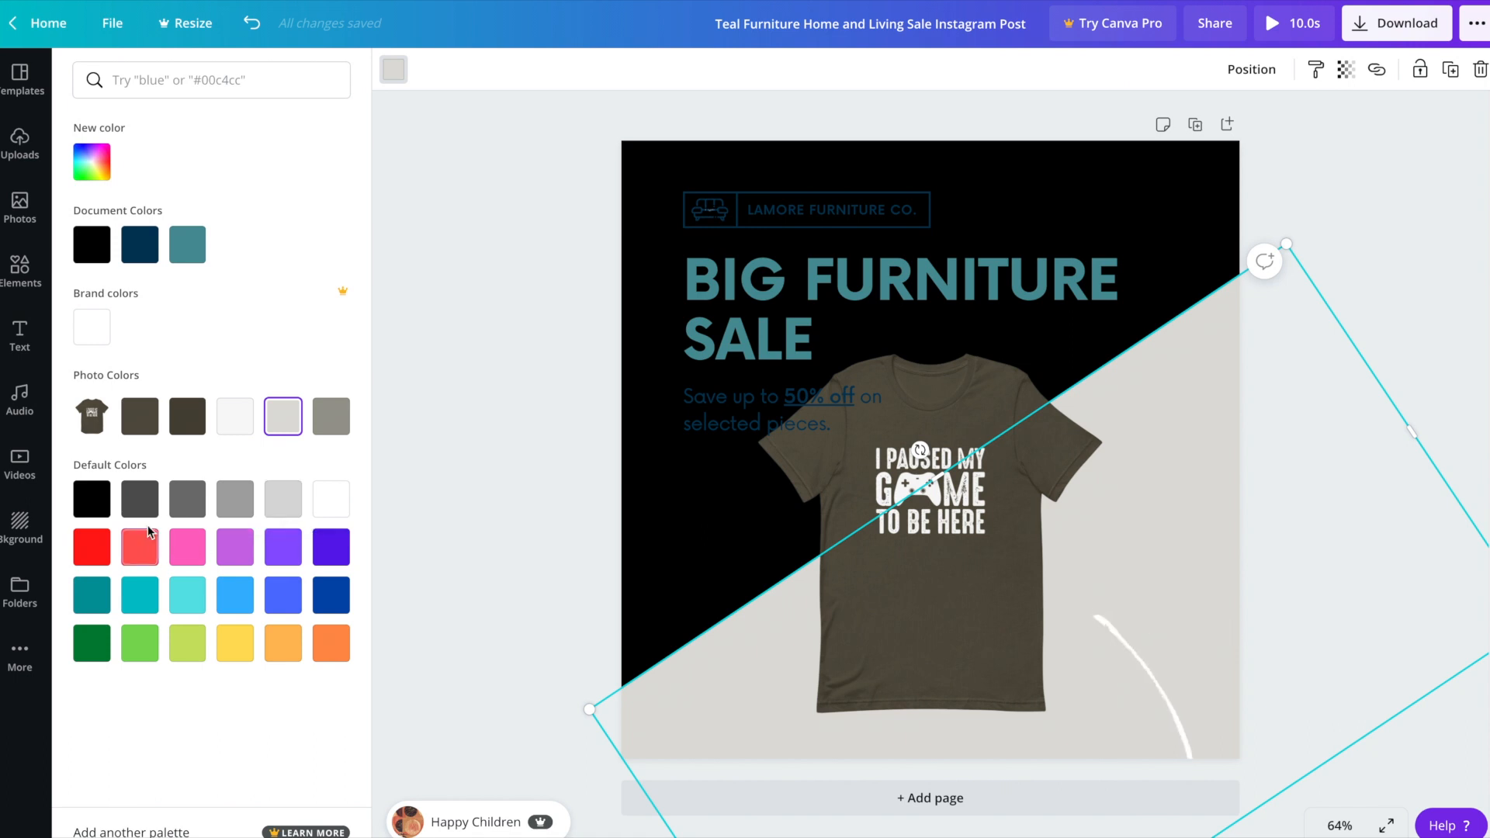
click(137, 504)
click(456, 441)
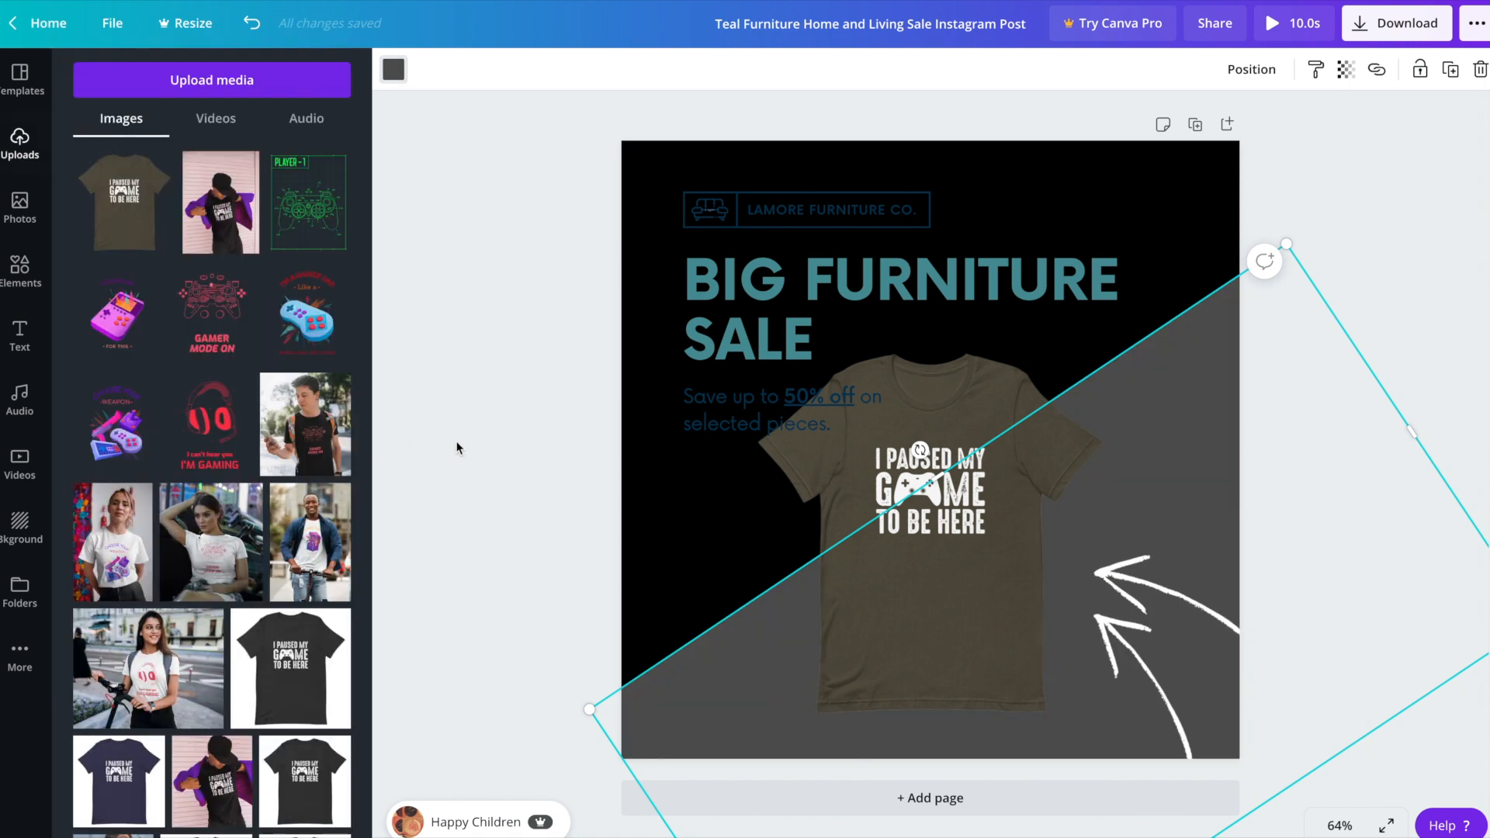
click(475, 535)
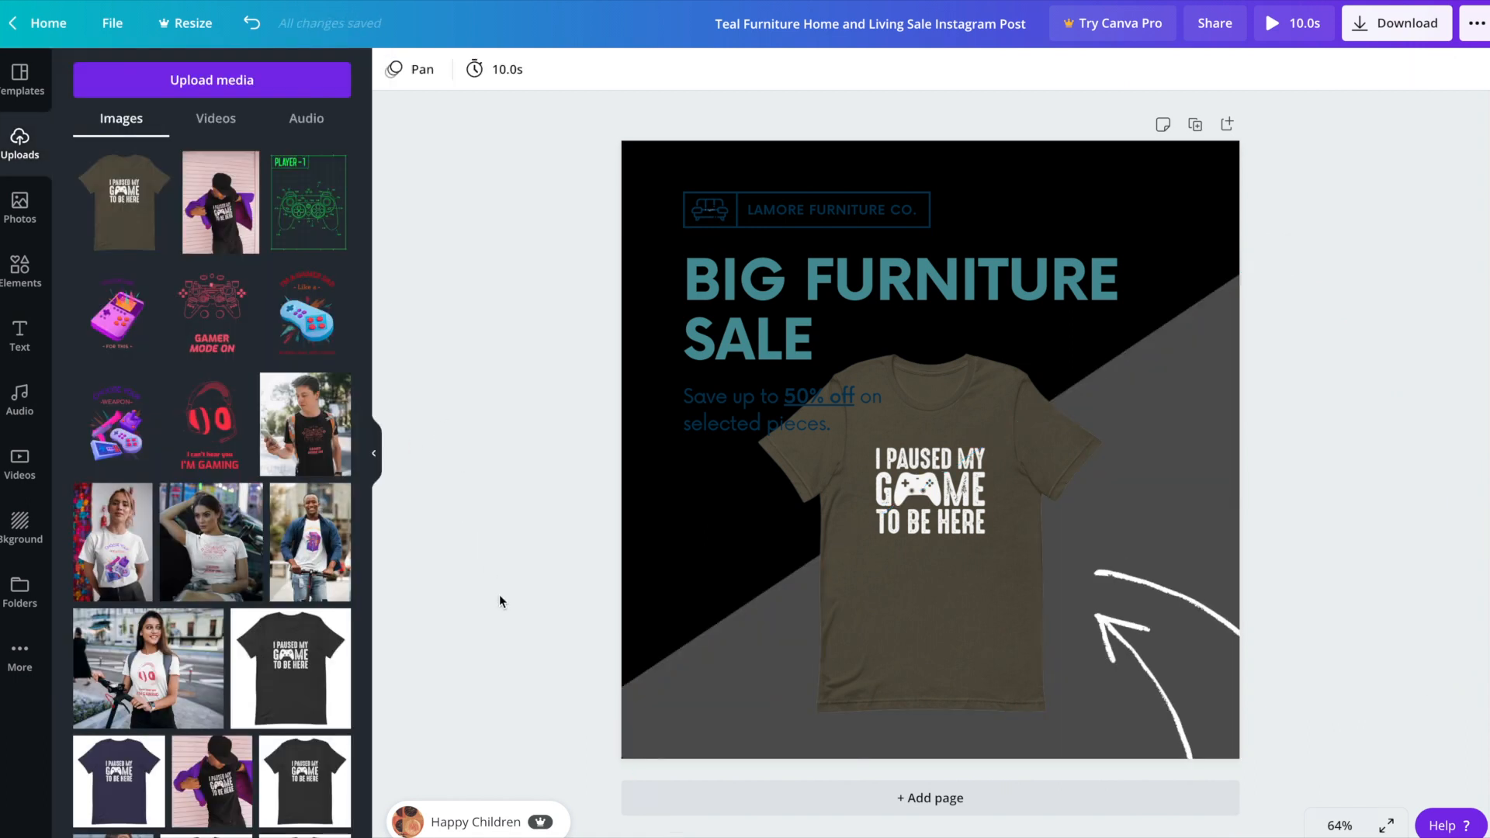
- Delete the LAMORE FURNITURE CO. logo and move the heading and subtext together up into its space
click(709, 214)
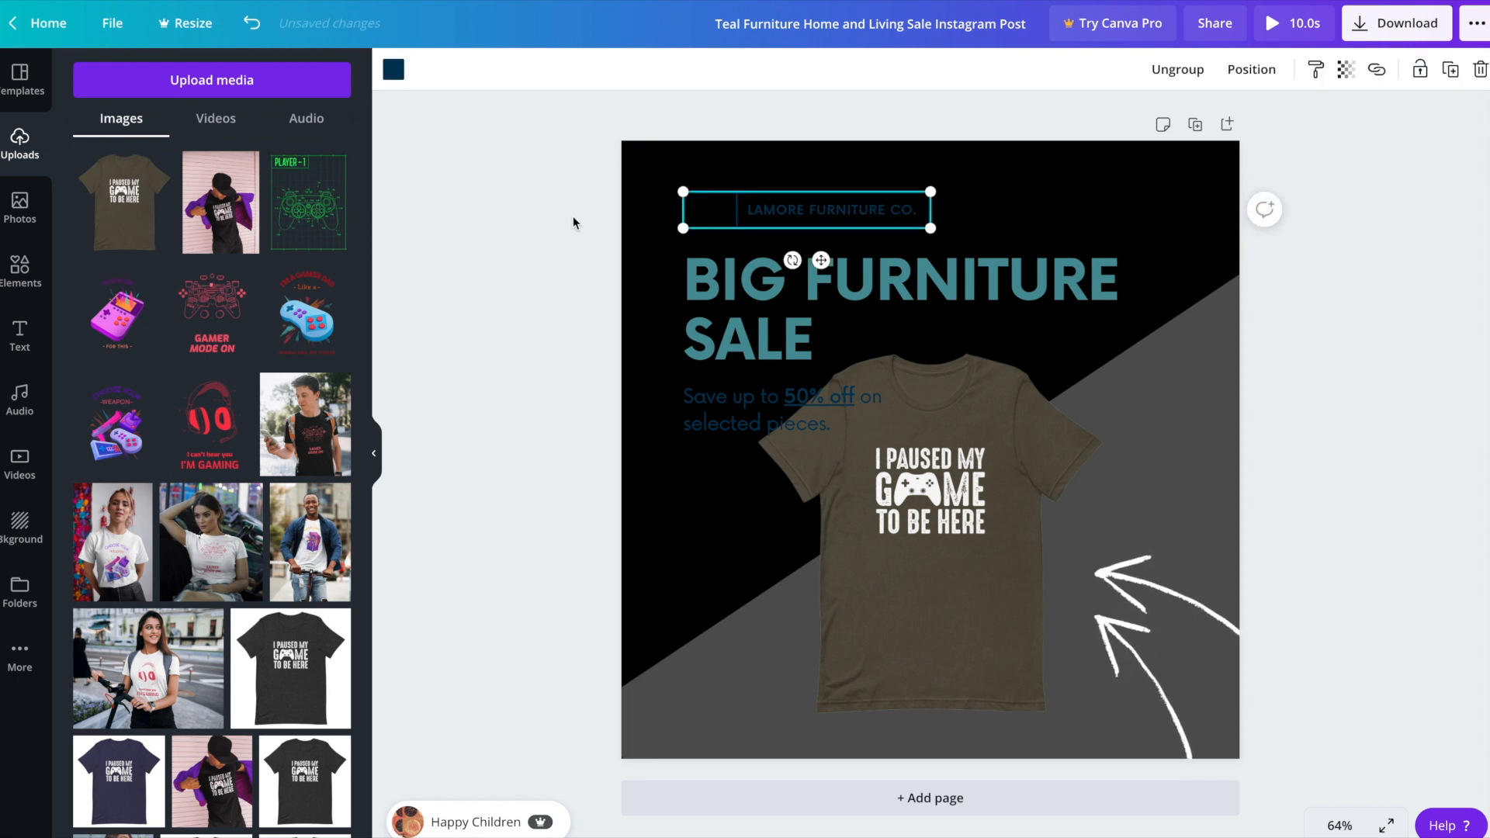
key(Delete)
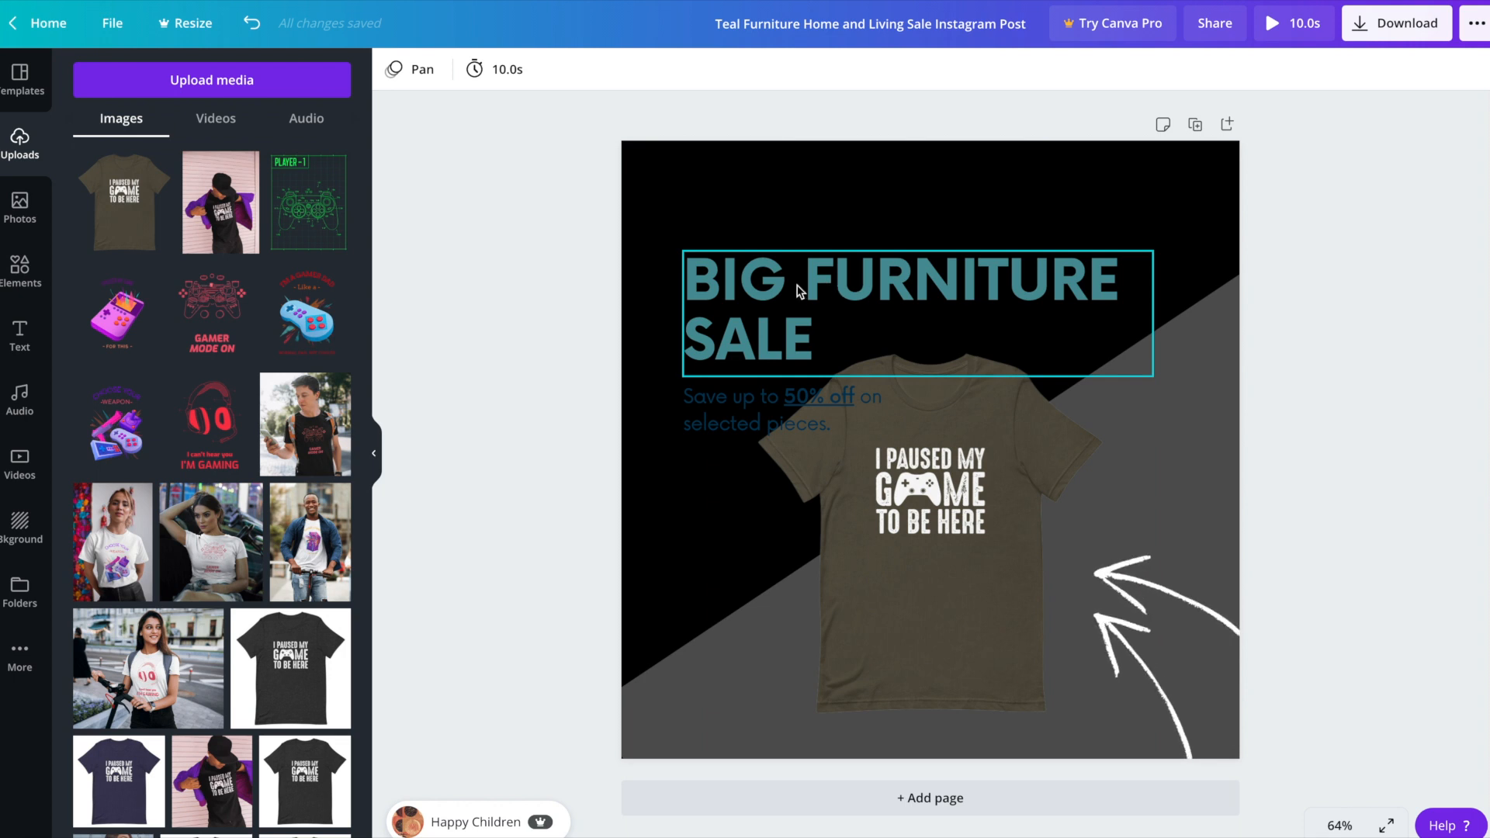
drag(534, 245, 738, 459)
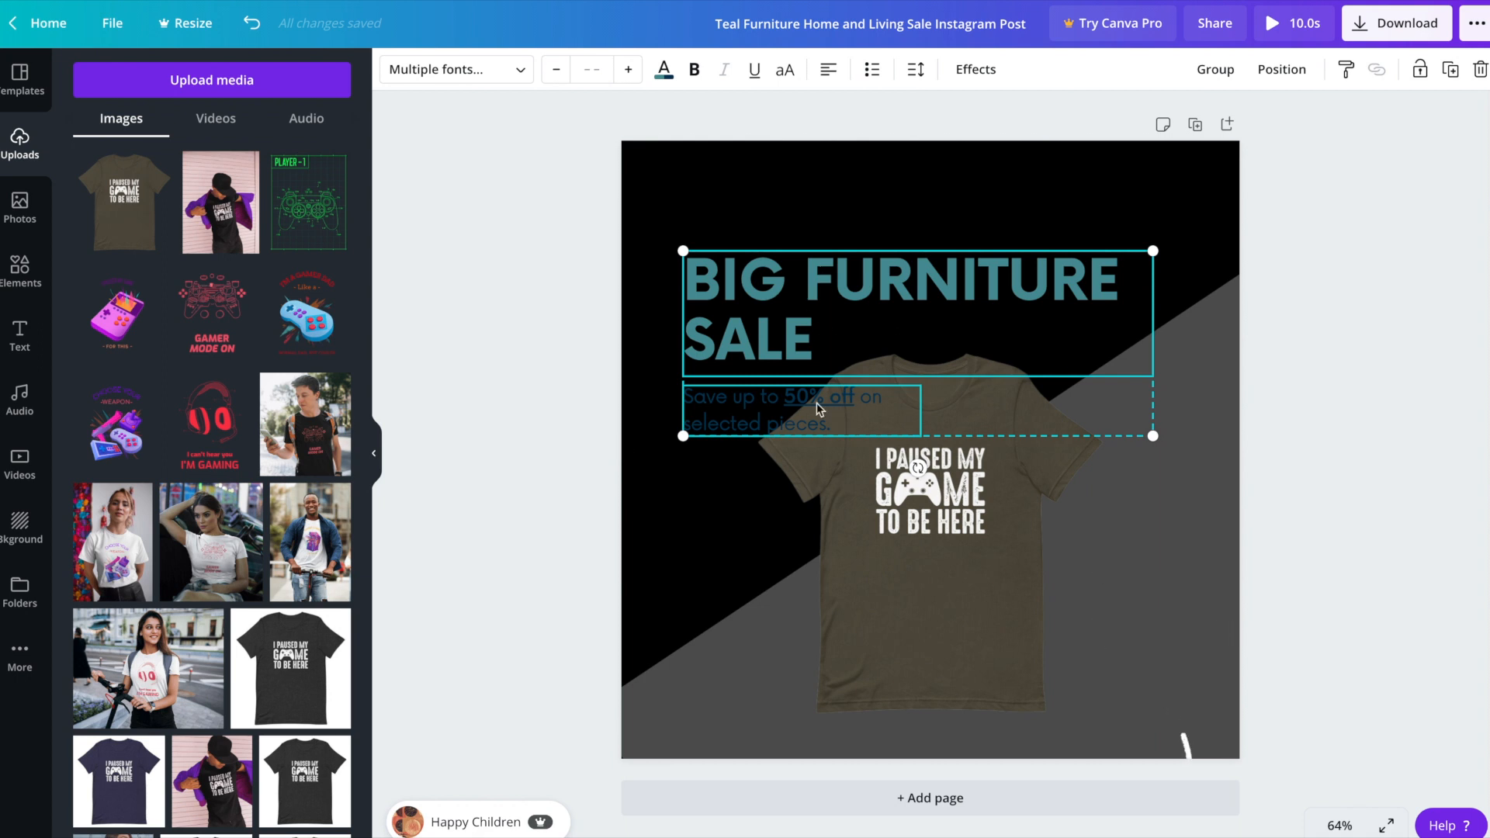
click(614, 392)
click(730, 280)
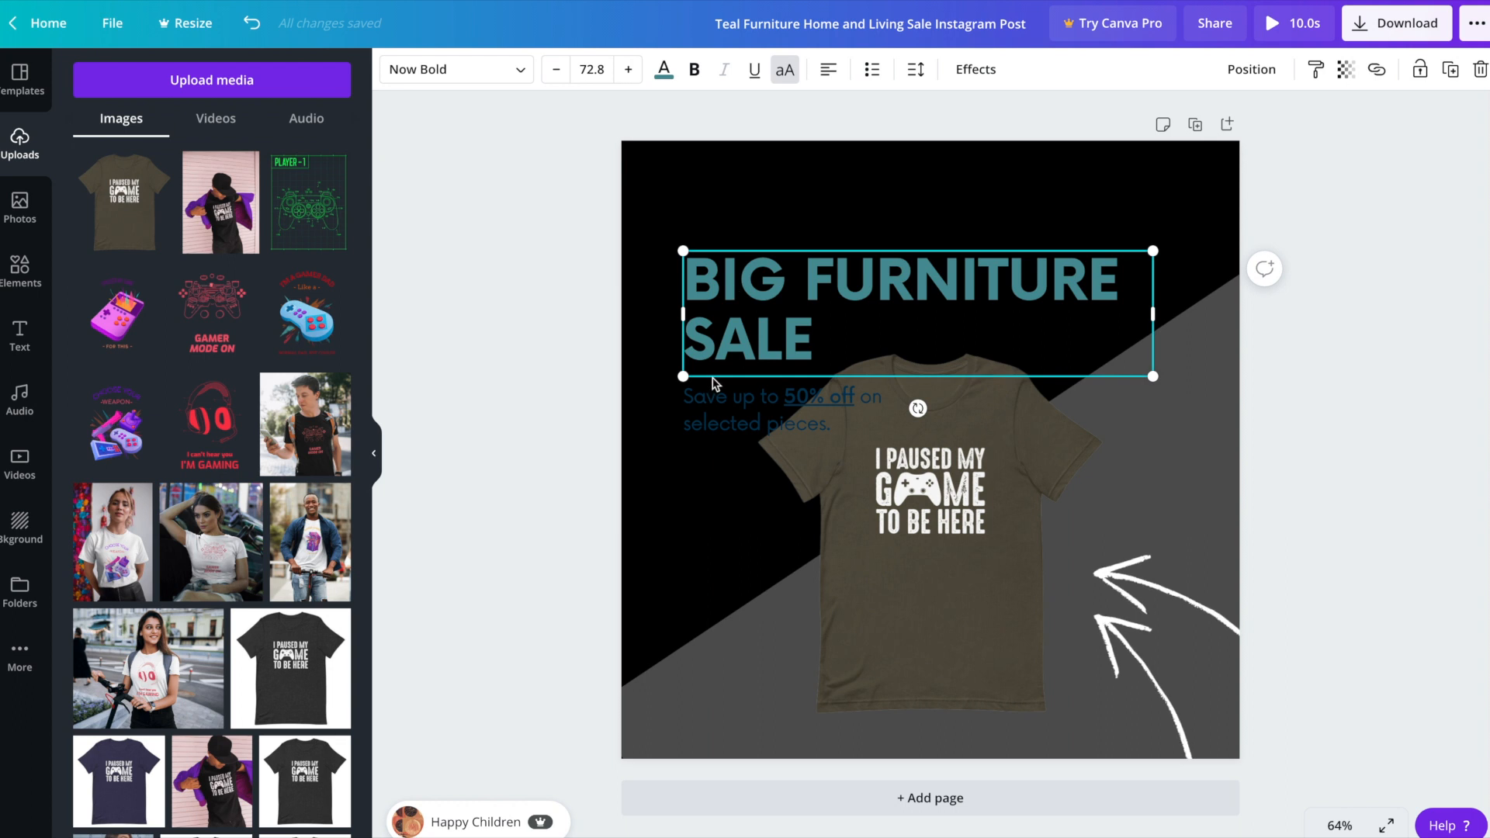
shift+click(715, 410)
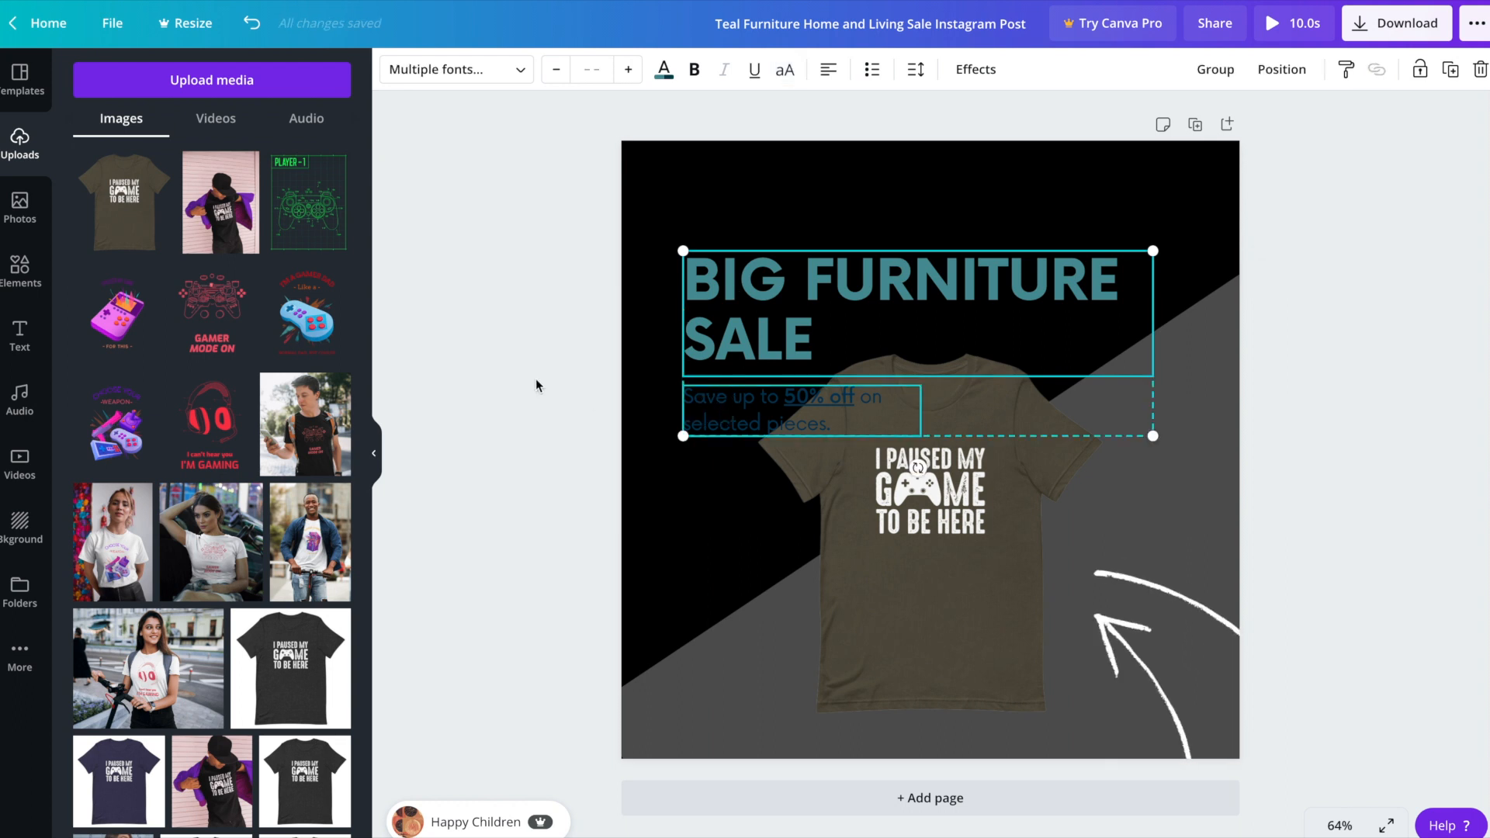
key(shift+Up)
key(shift+Up)
key(shift+Up)
key(shift+Up)
key(shift+Up)
key(shift+Up)
key(shift+Up)
key(shift+Up)
key(shift+Up)
key(shift+Up)
key(shift+Up)
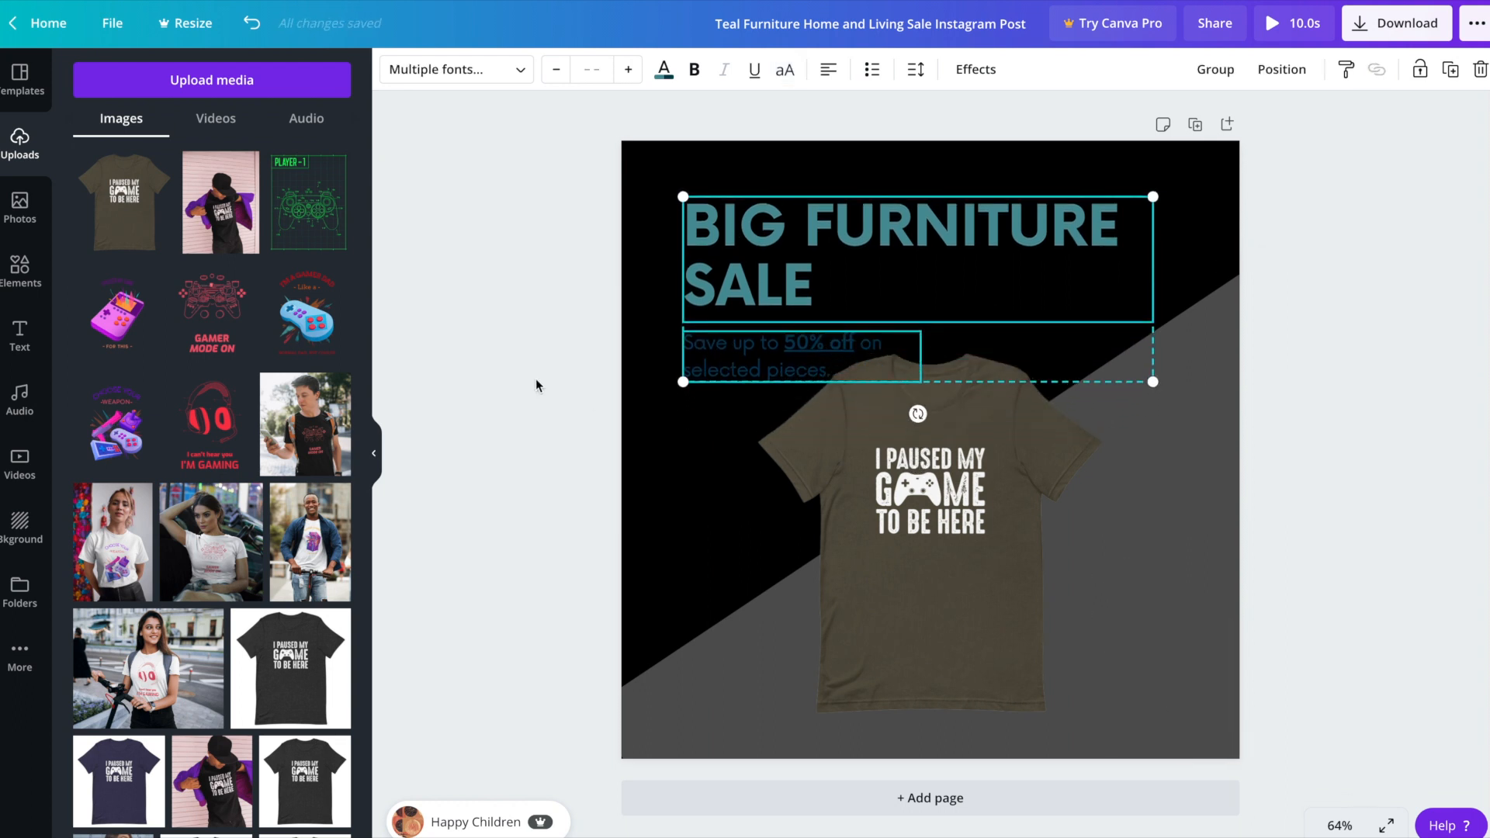
key(shift+Up)
key(shift+Up)
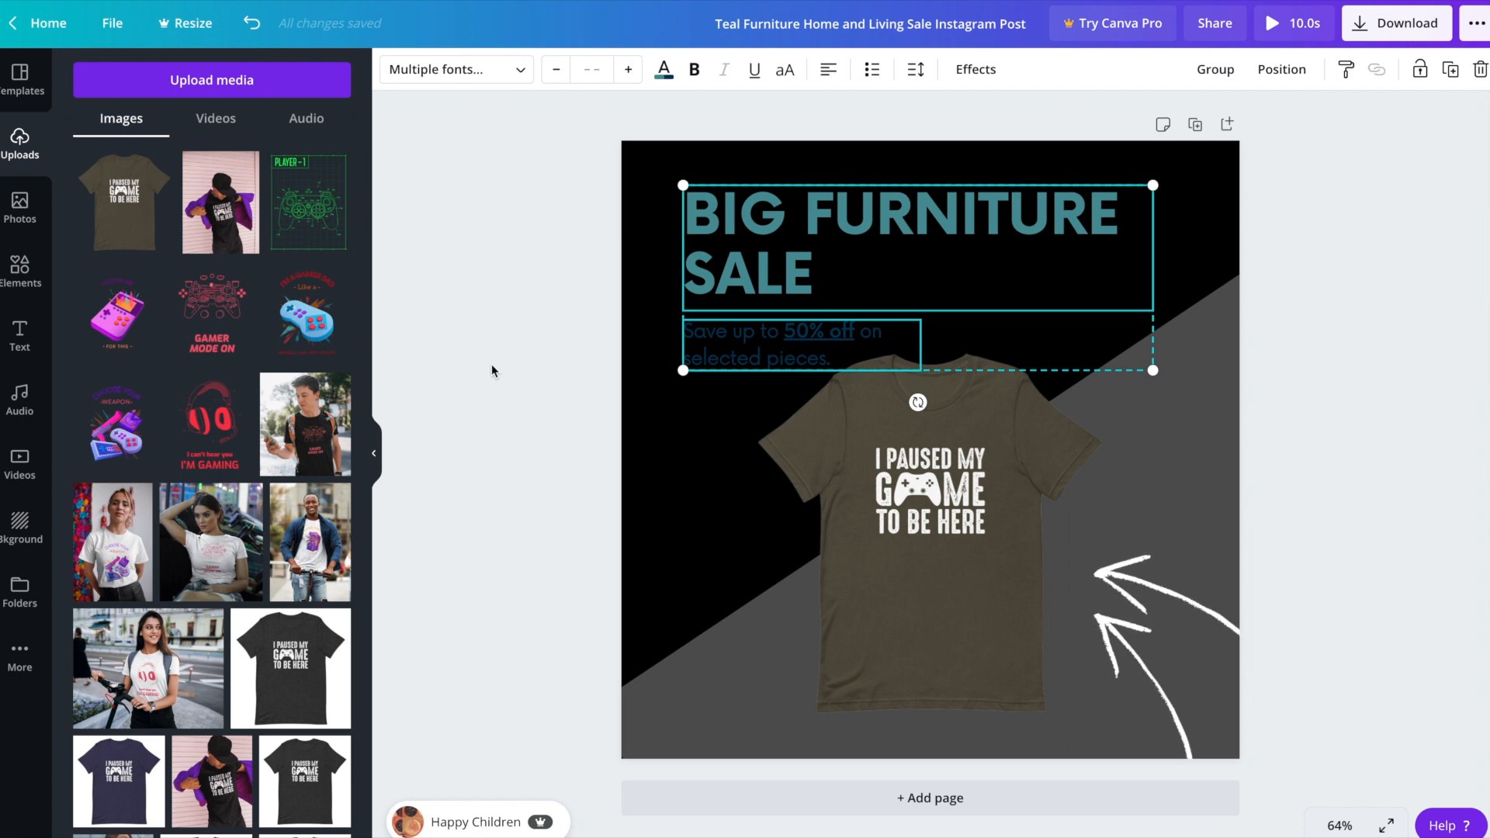
key(Escape)
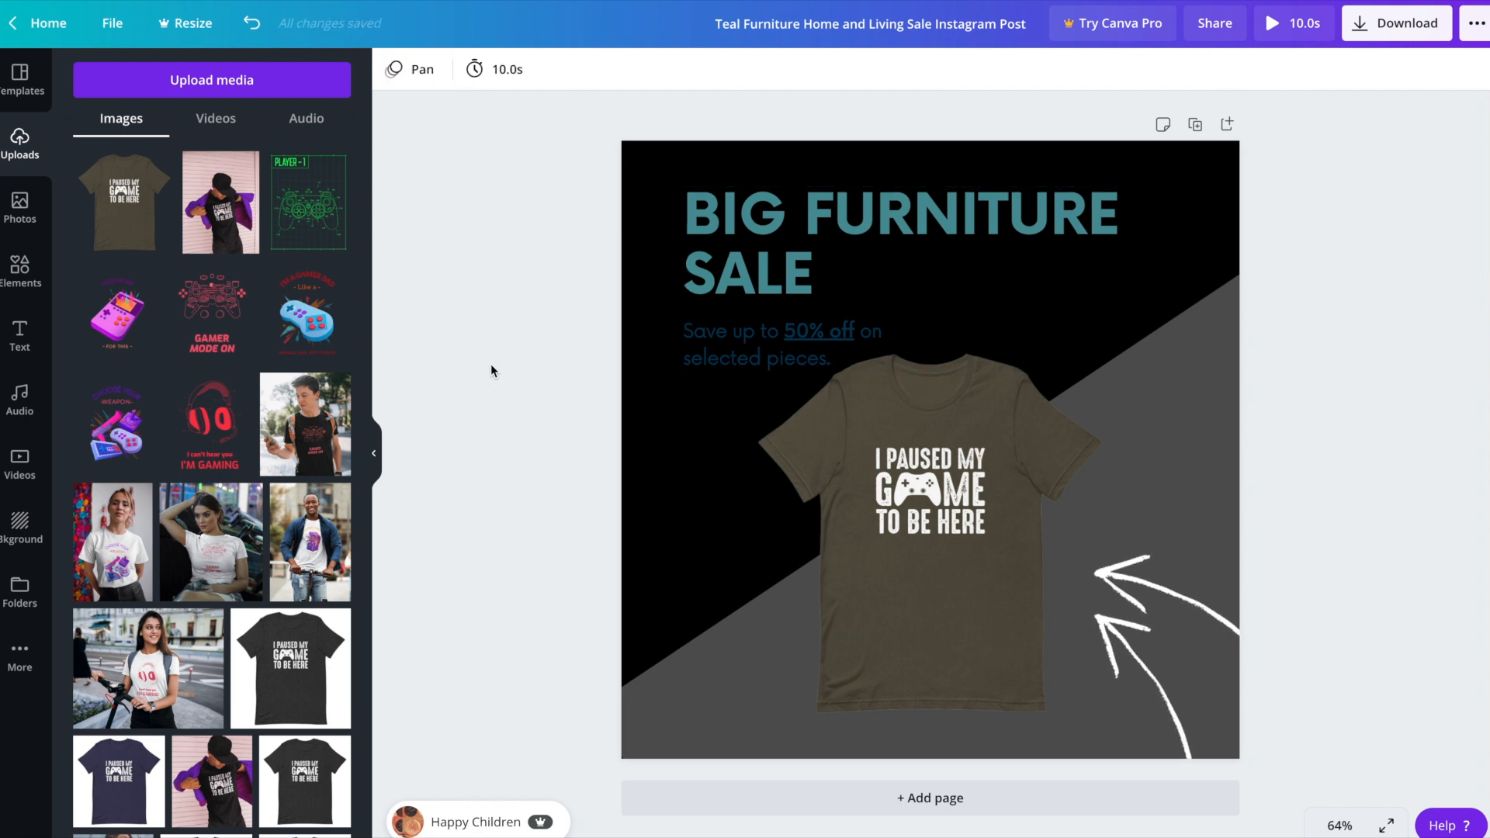
- Replace the "BIG FURNITURE SALE" heading with "FLASH SALE ON NOW"
click(883, 223)
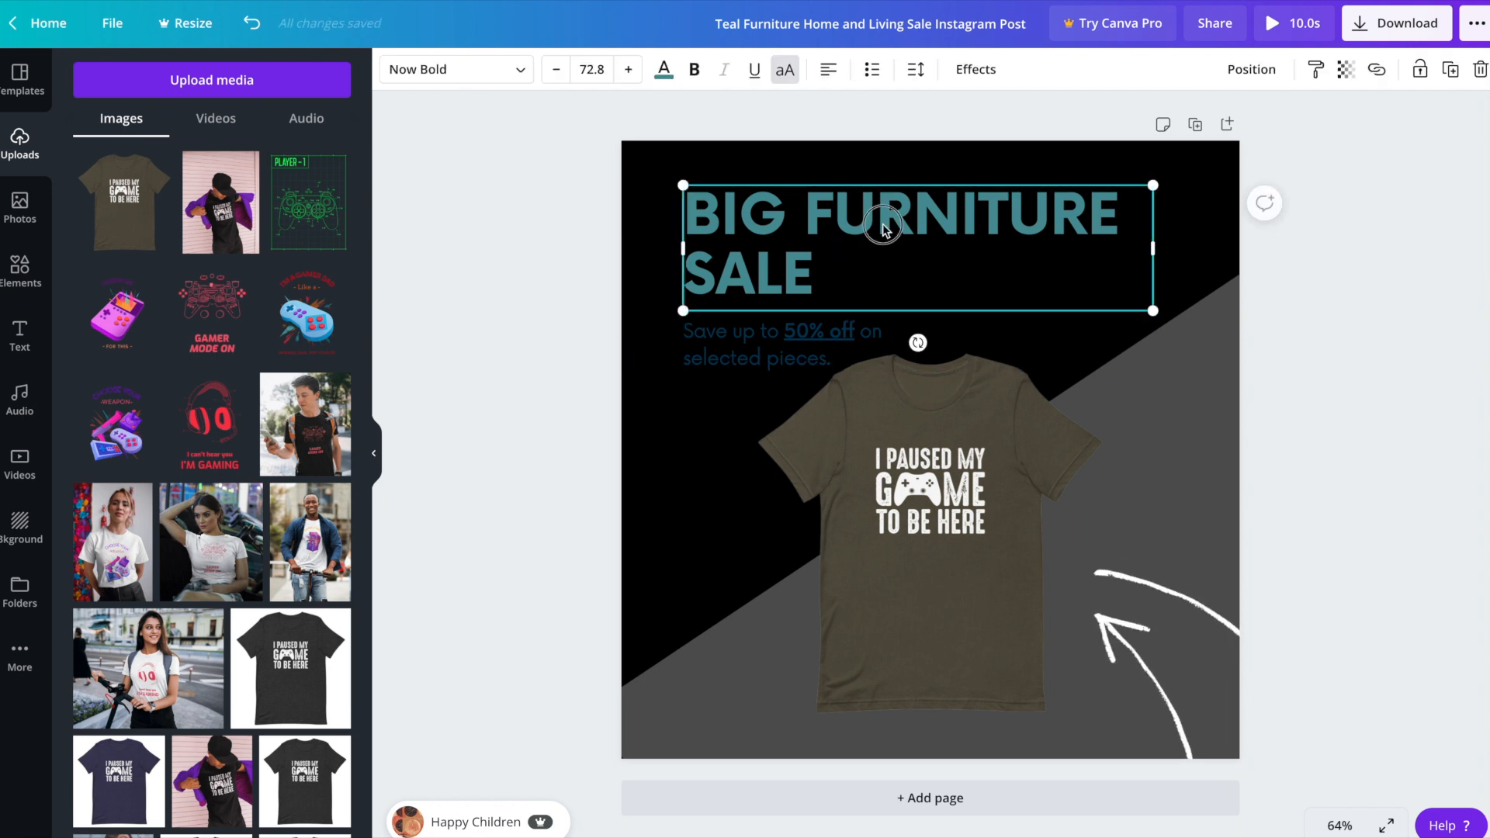
text(FLASH S)
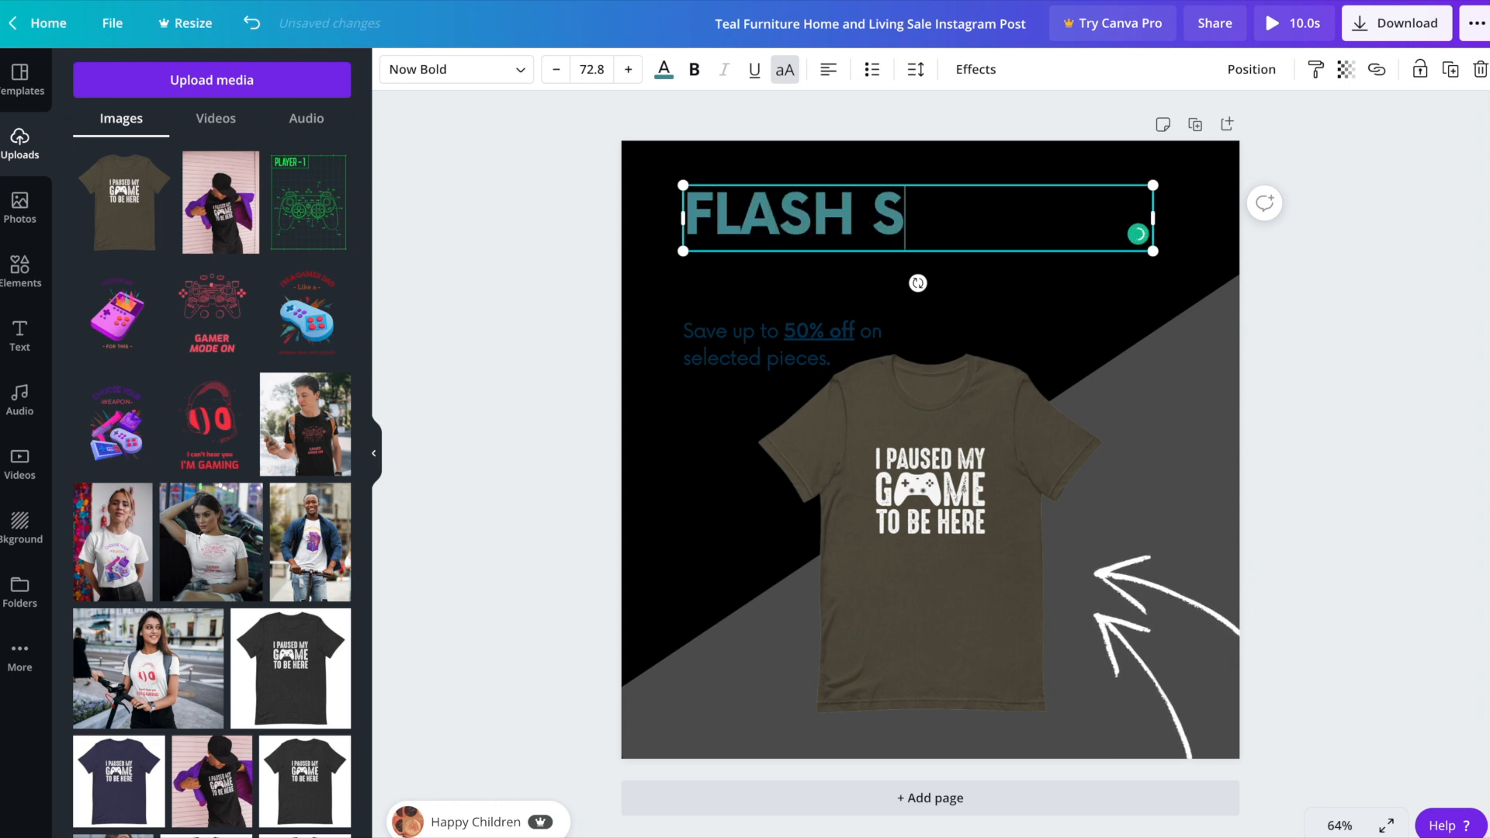
text(ALE ON NOW)
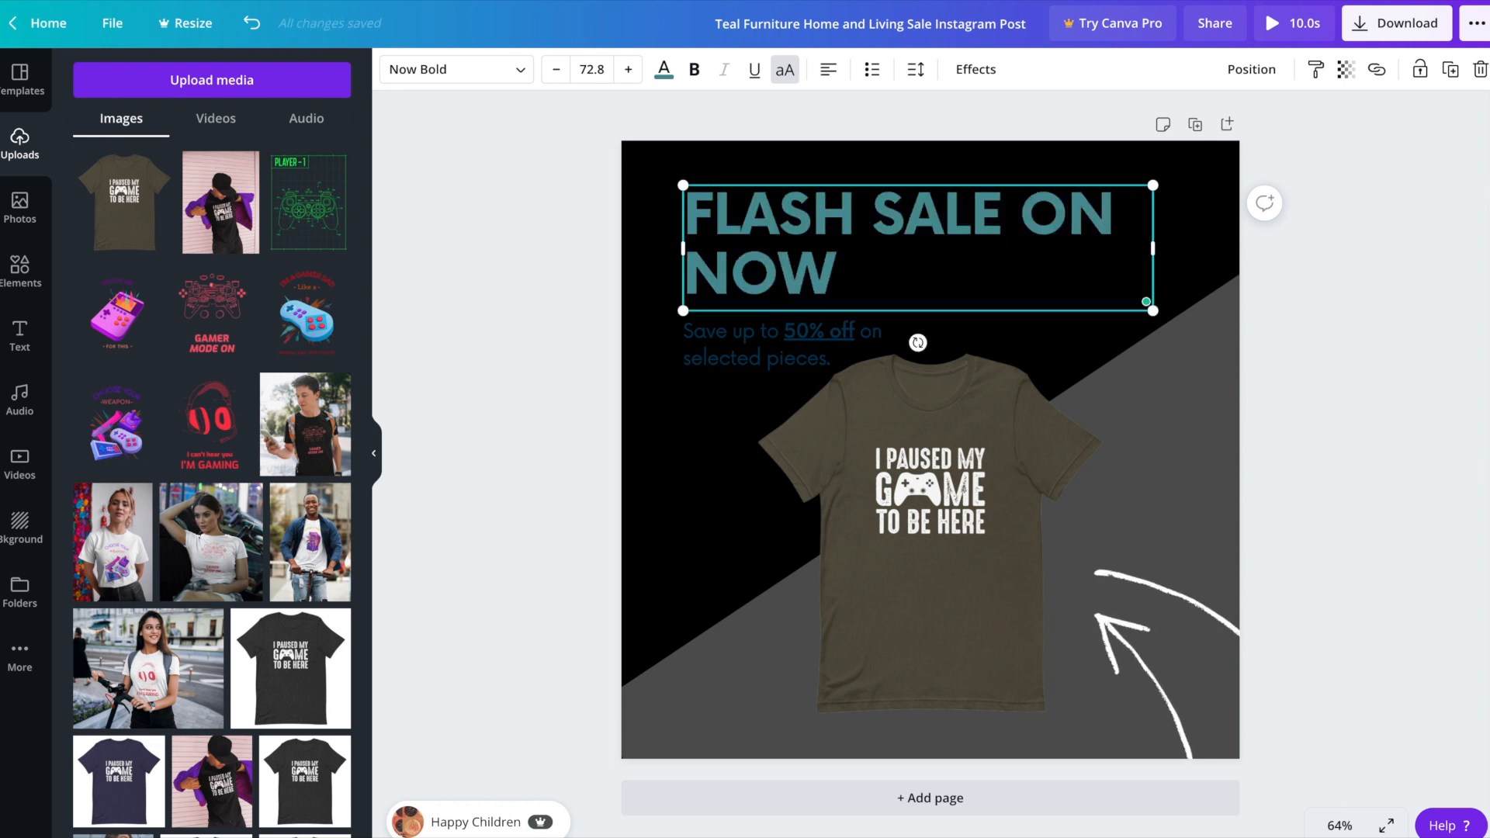
- Set the heading's font size to 56 so it fits on one line, and color it white
click(587, 69)
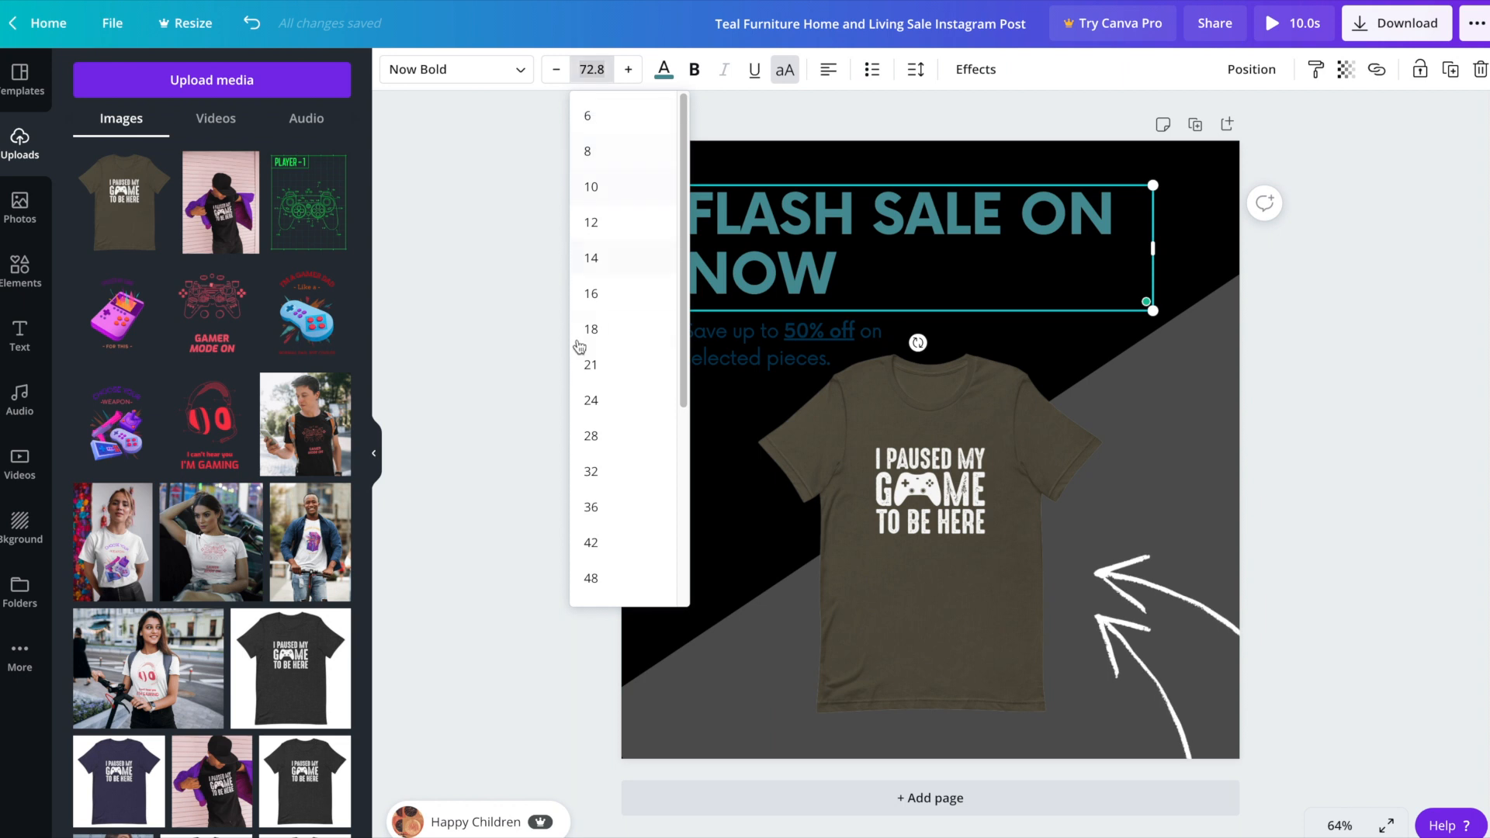
drag(682, 410, 665, 496)
click(614, 495)
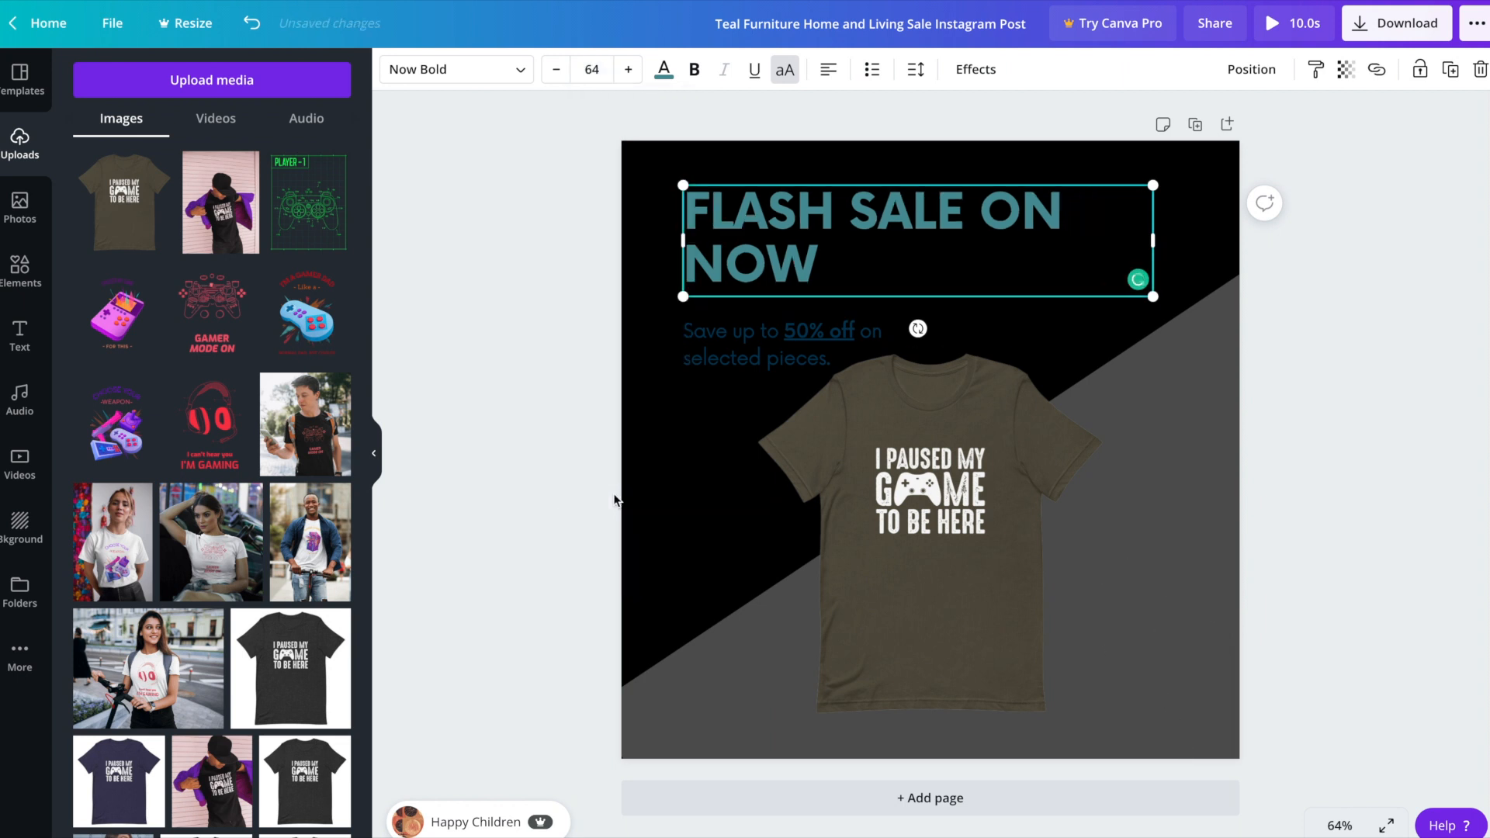
click(591, 69)
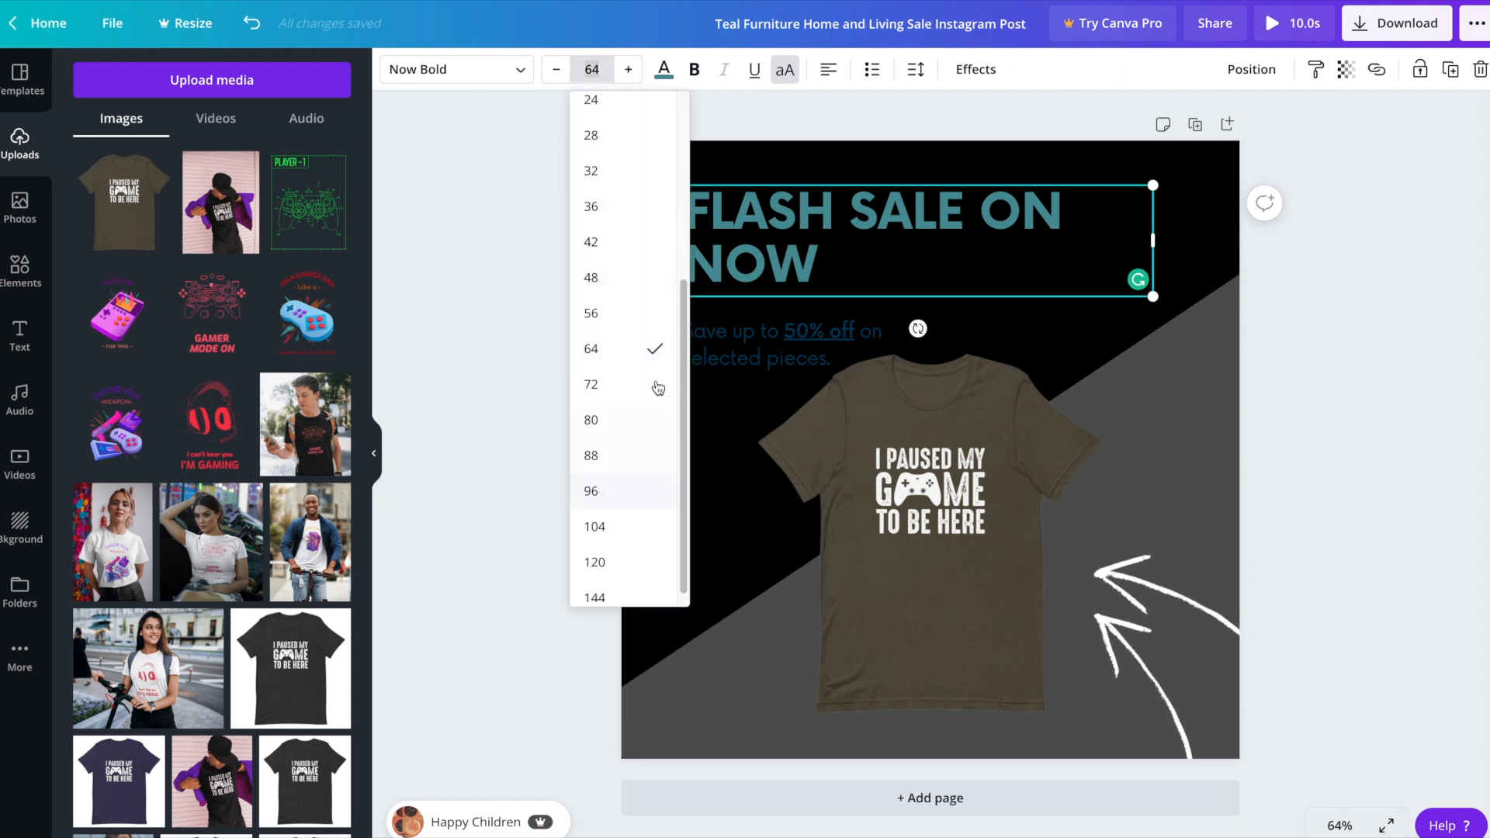
click(618, 327)
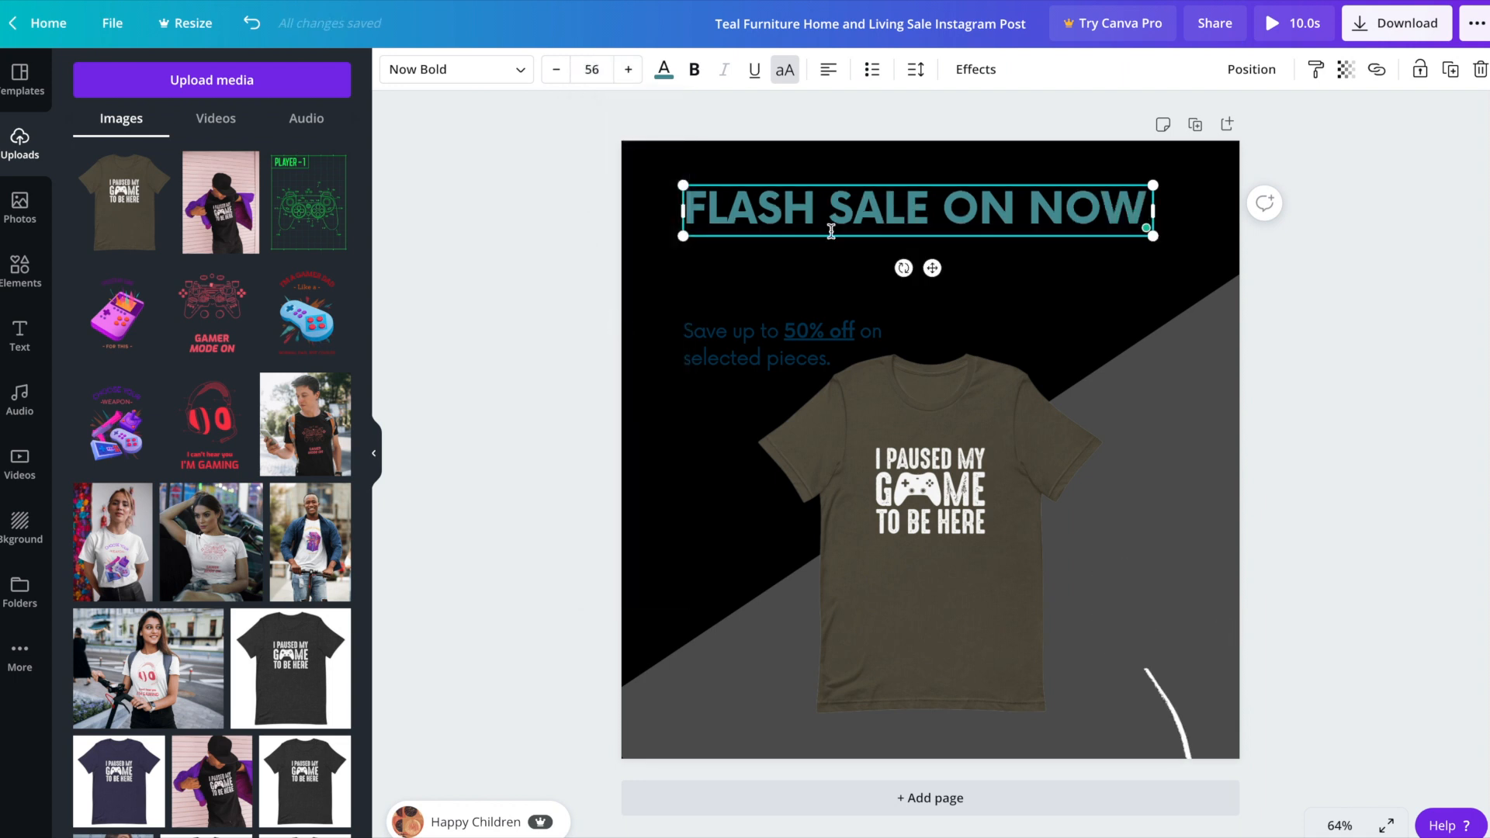
click(663, 69)
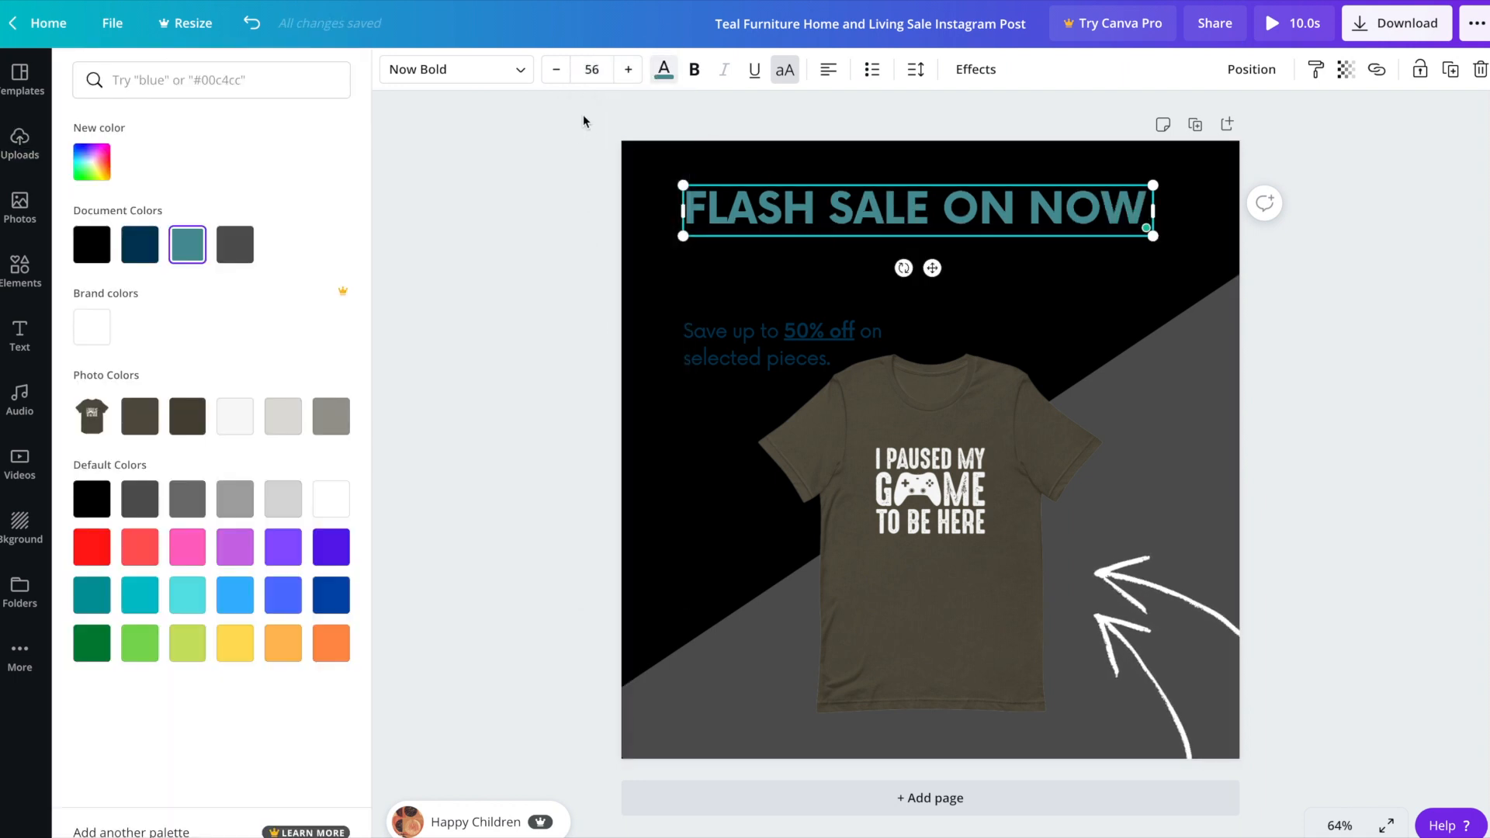
click(233, 429)
click(496, 286)
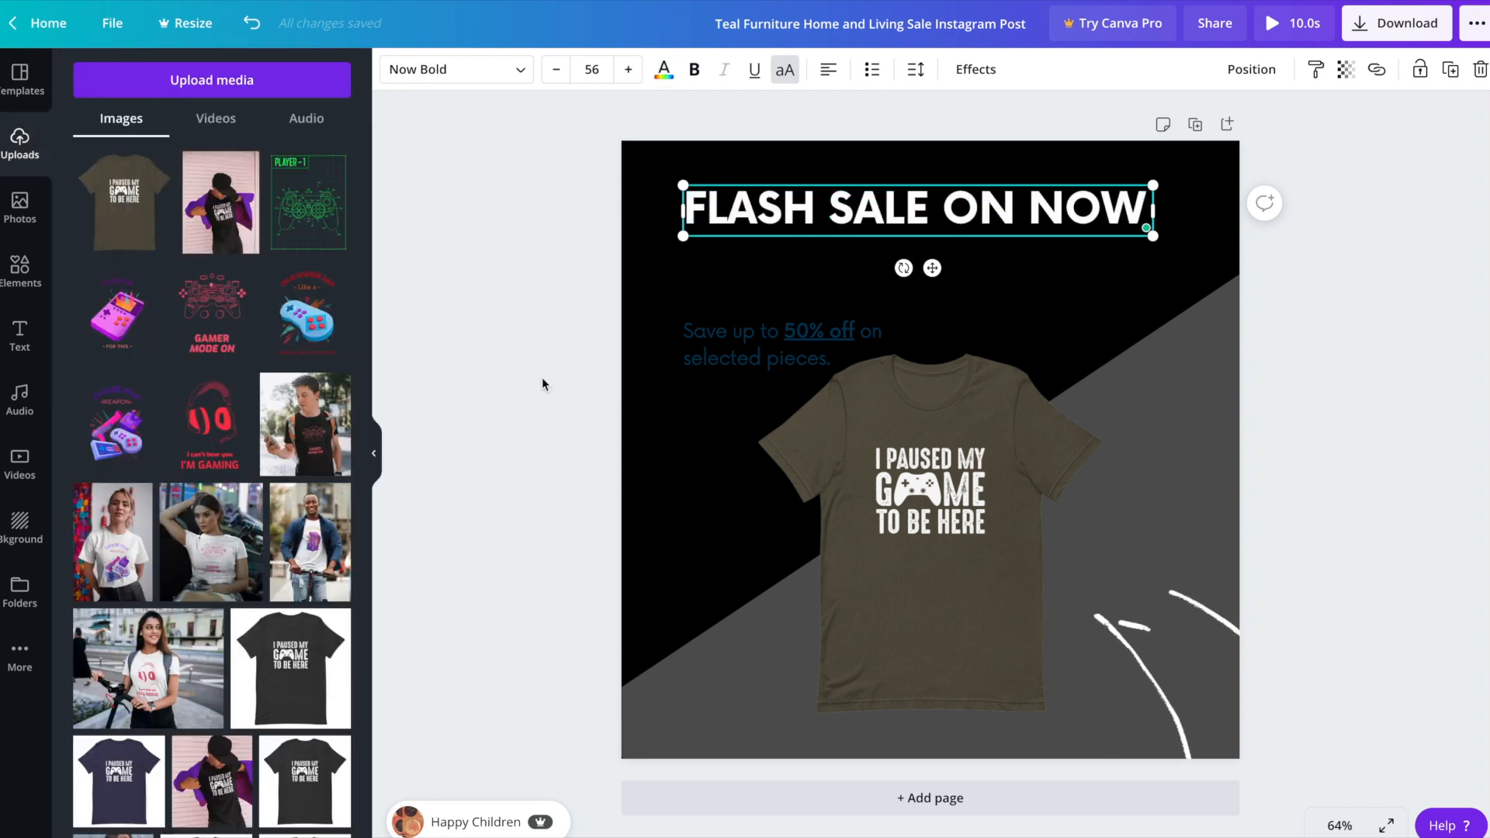
- Directly below the heading, set the subtext to "Use promo code SAVE50 to save 50% on your next purchase!" at about the heading's width
drag(713, 358, 714, 286)
double_click(714, 283)
text(Use promo code SAVE50)
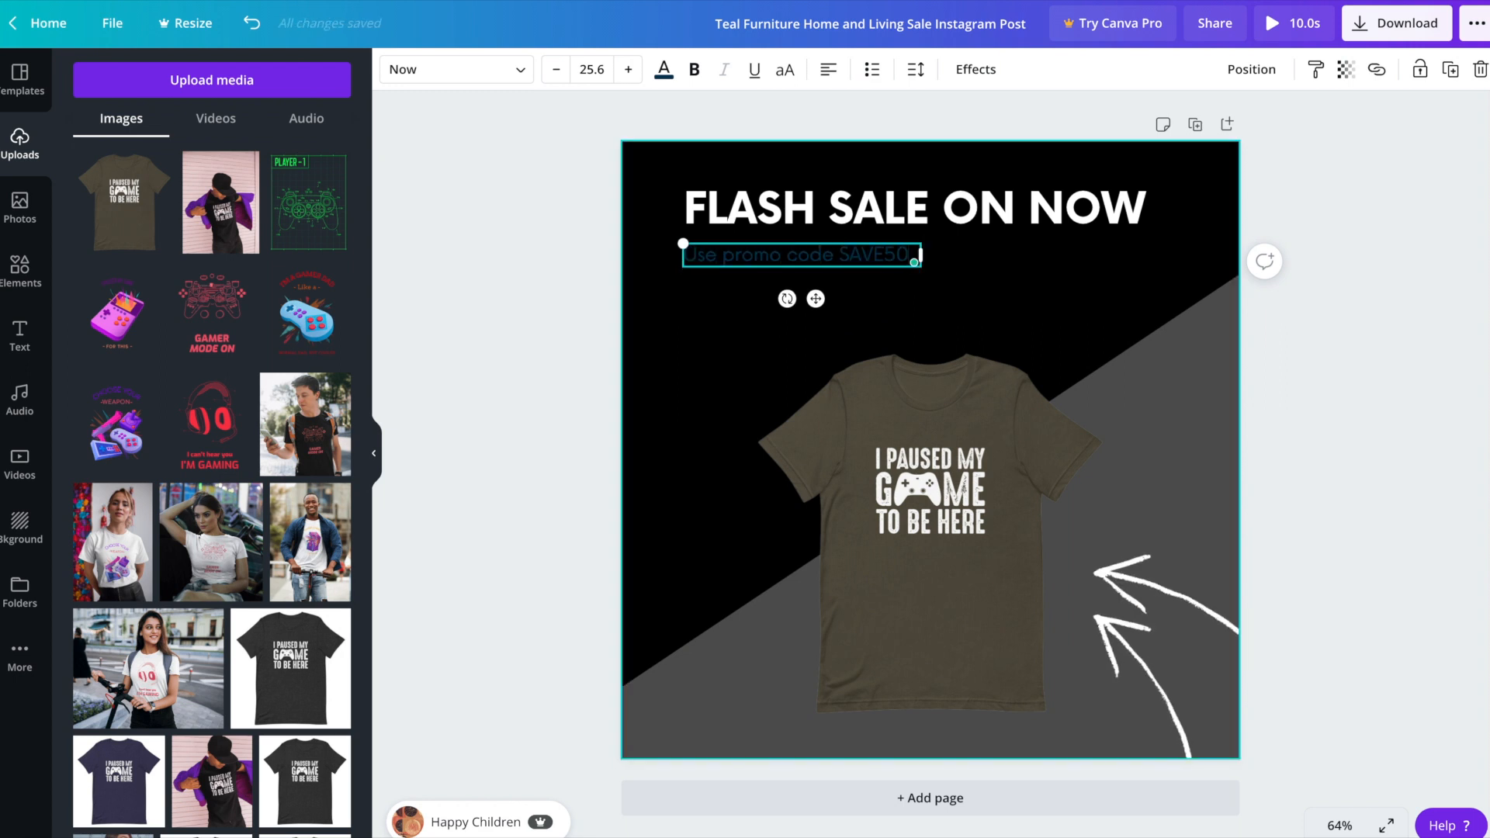
text( to save 50% on your next purchase!)
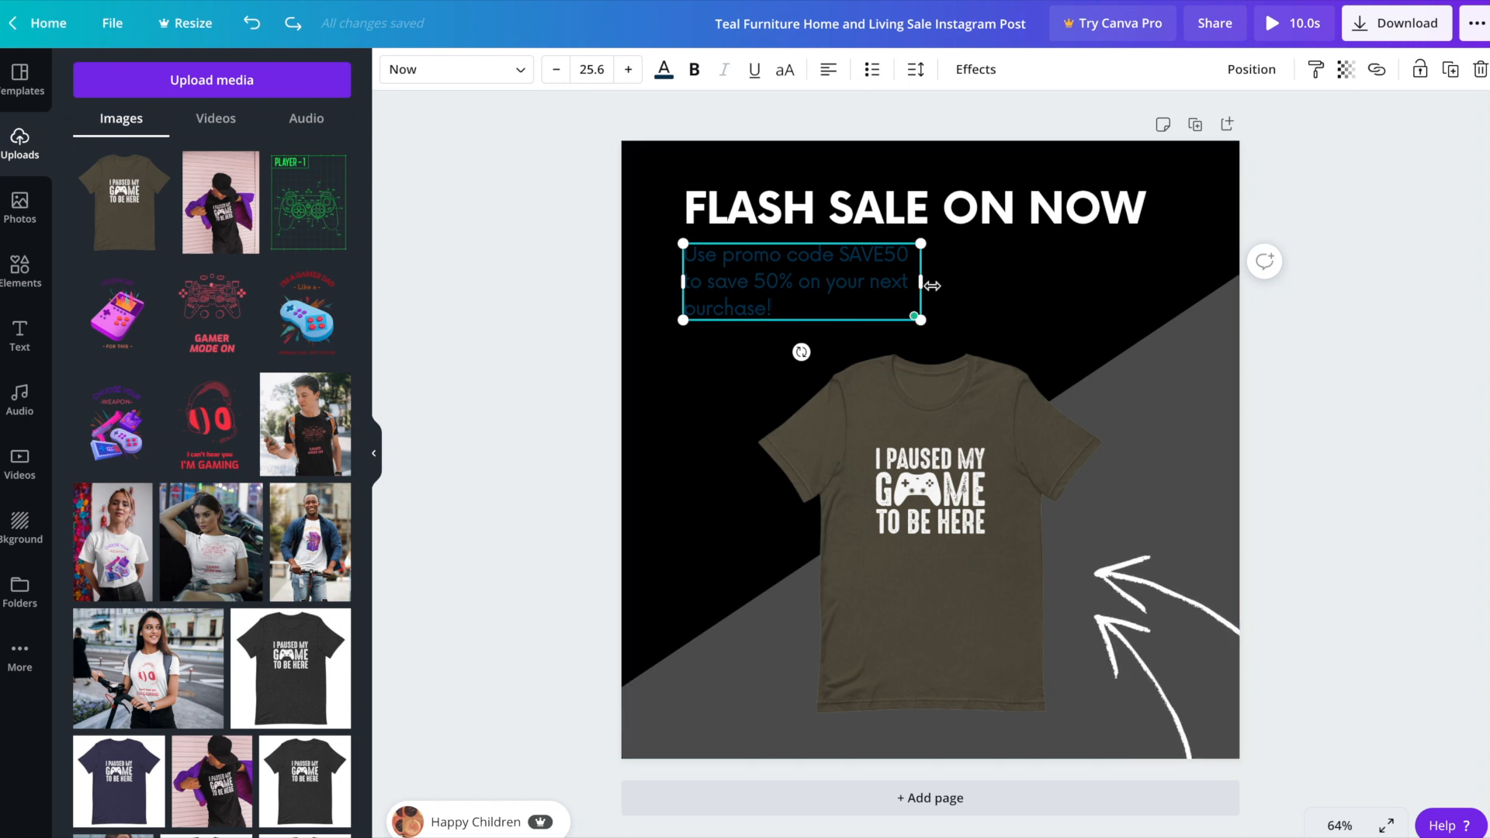
drag(922, 282, 1146, 280)
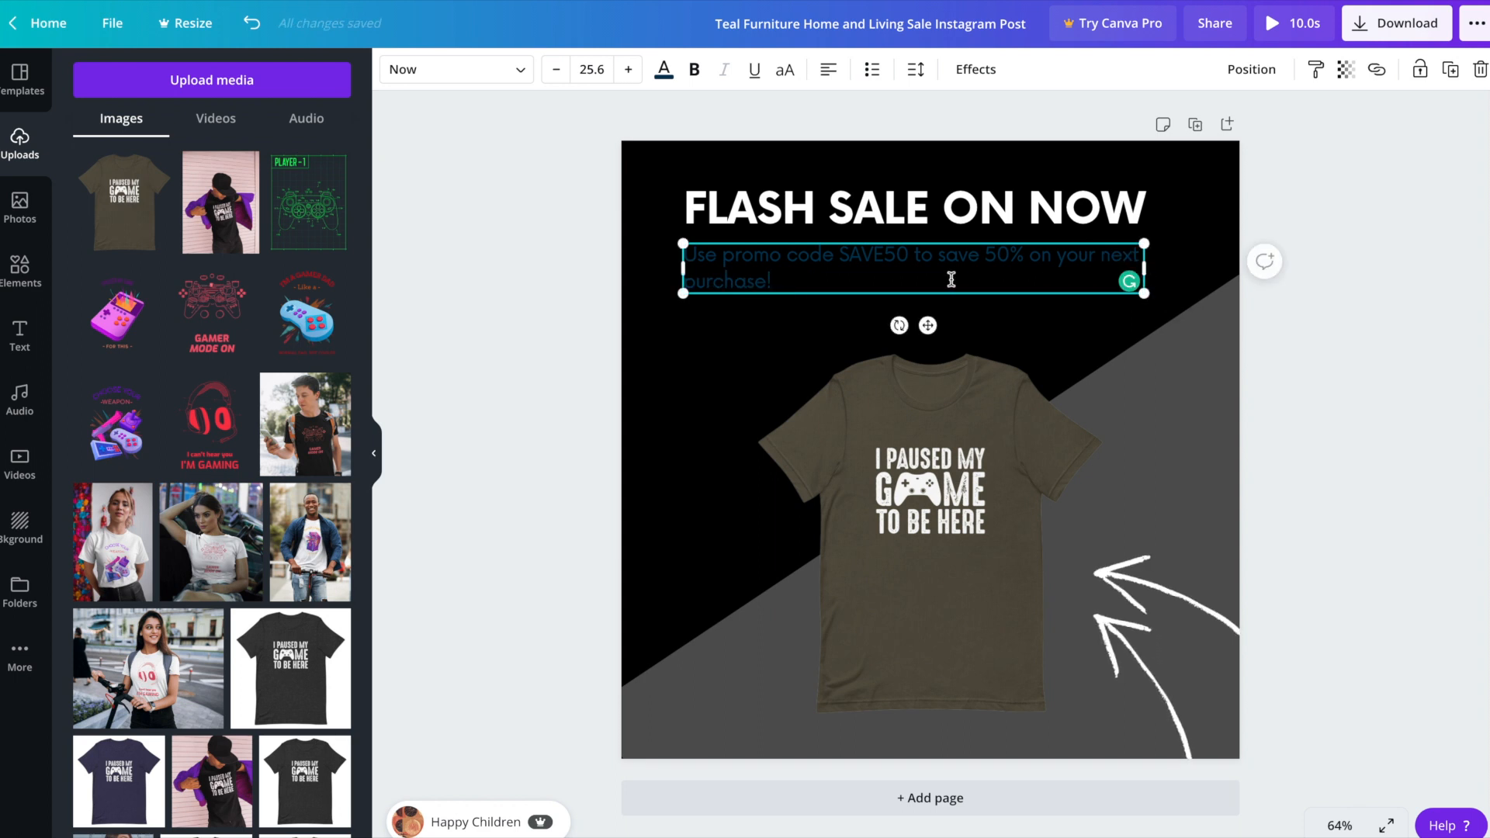
- Color the promo subtext white and make the code SAVE50 bold
click(663, 69)
click(244, 257)
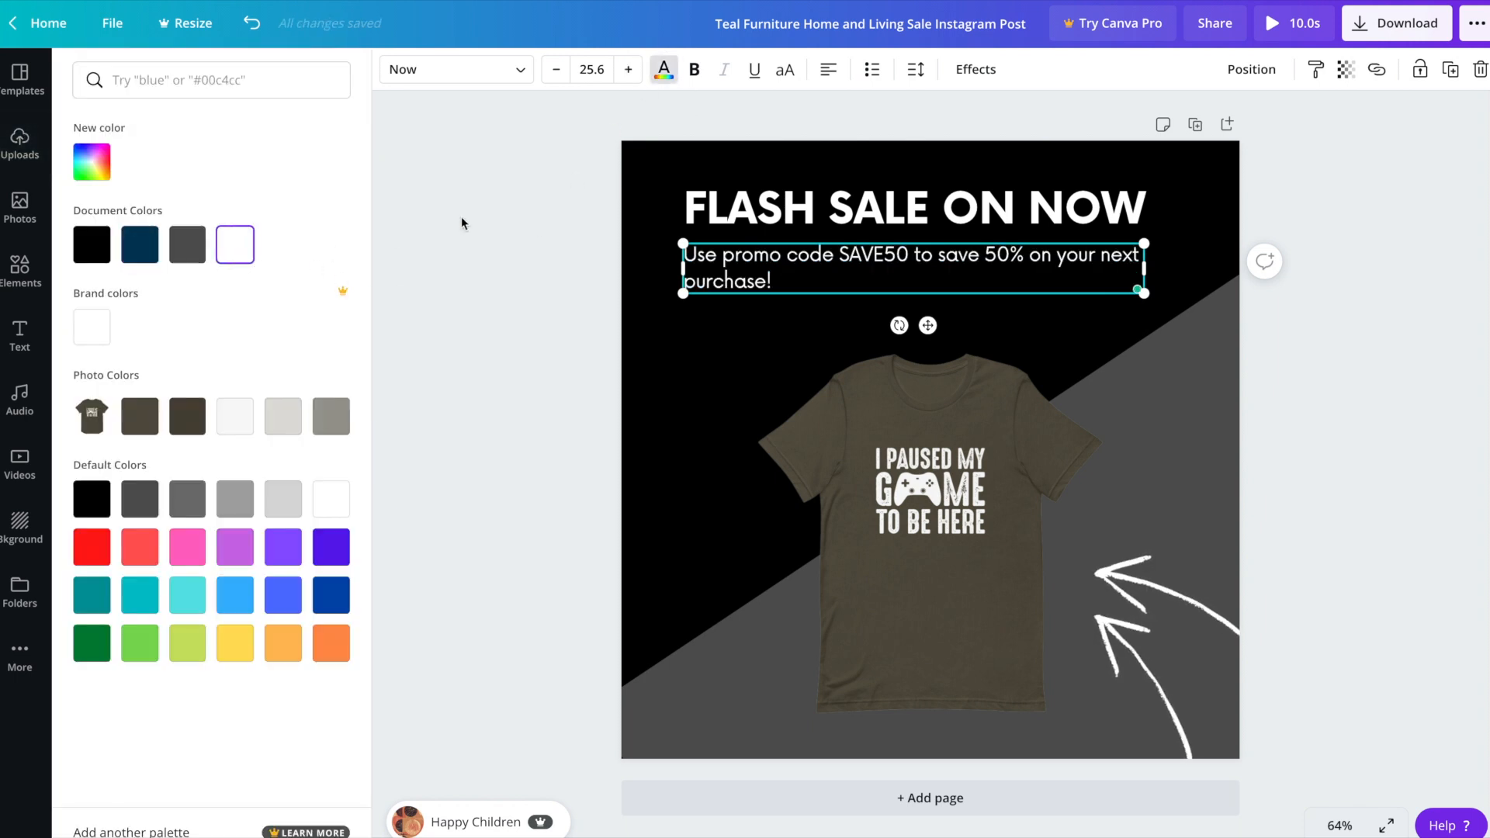
double_click(868, 254)
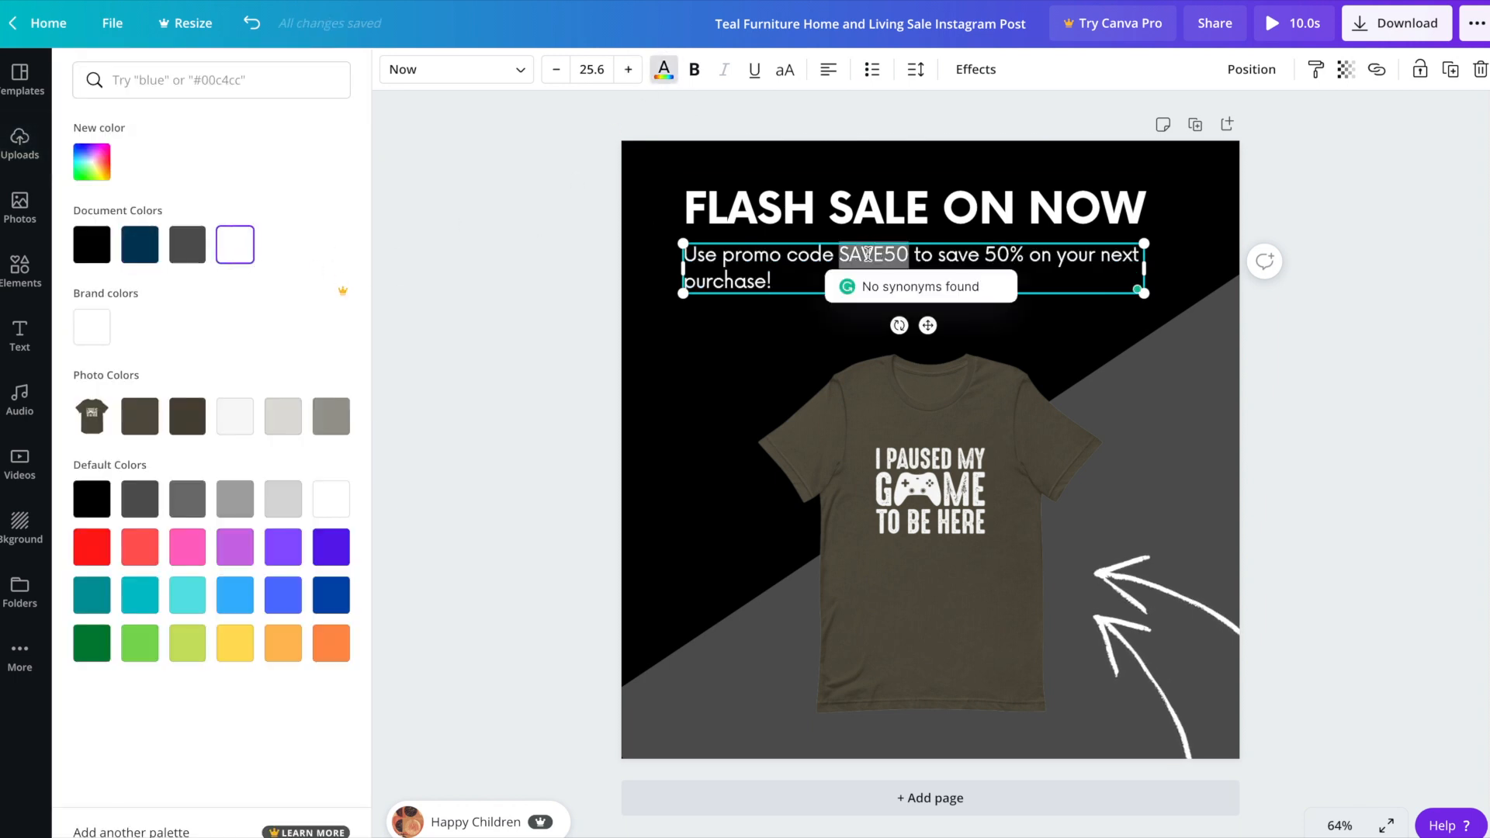
click(695, 70)
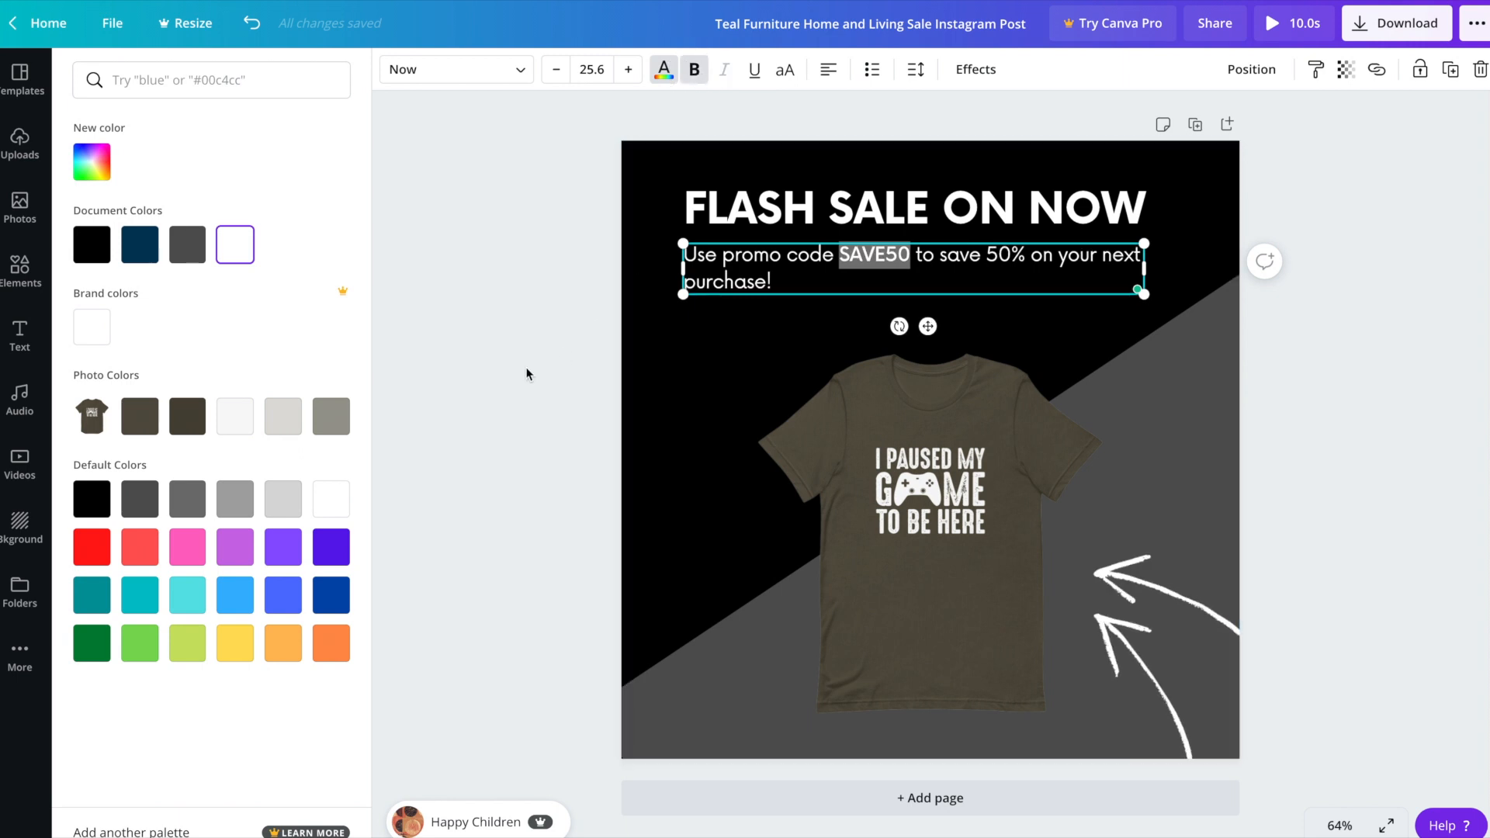
- Enlarge the T-shirt image slightly and center it horizontally in the design, just below the promo text
click(832, 556)
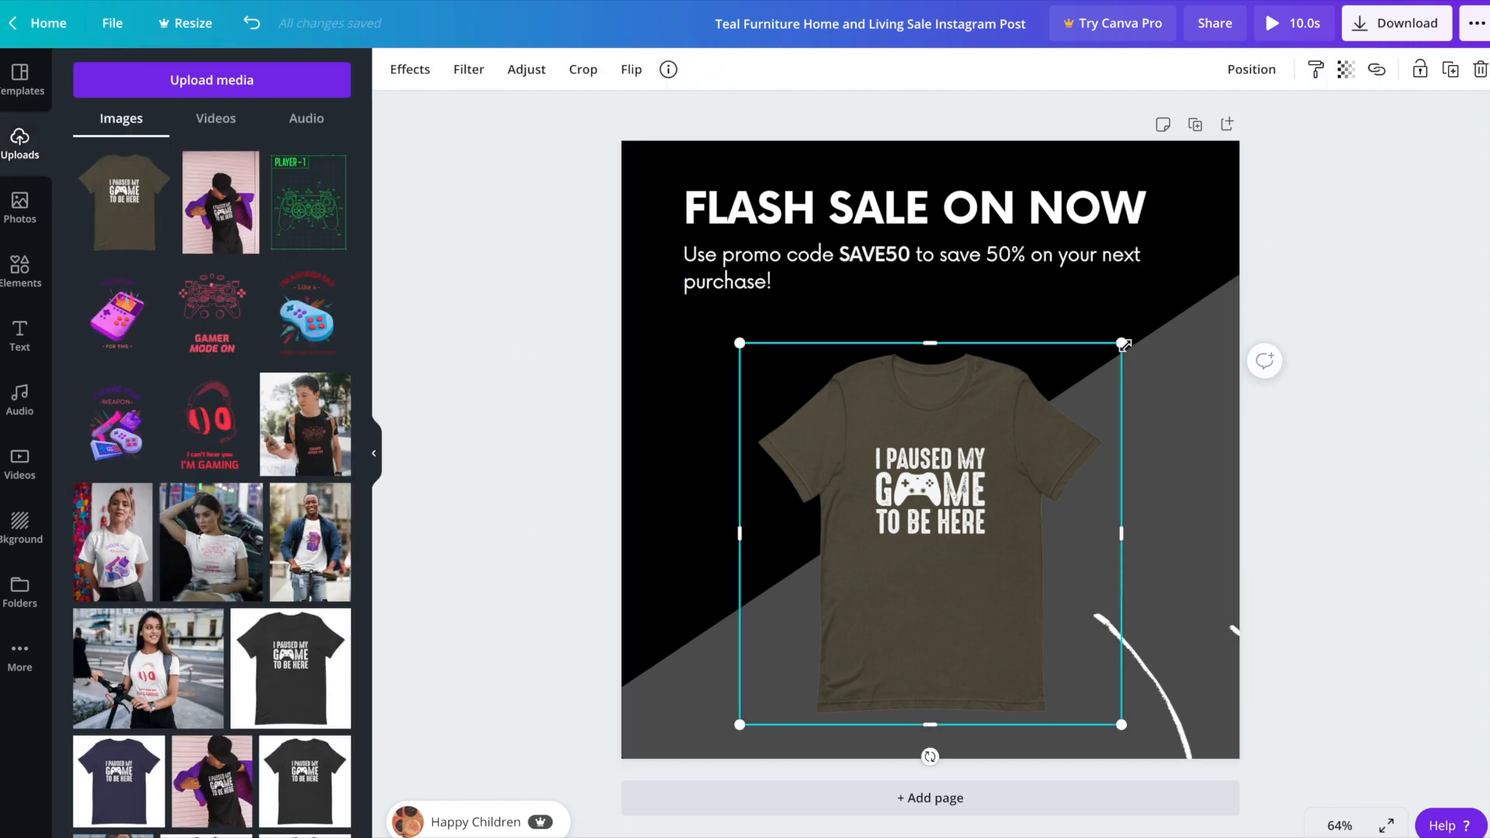
drag(1123, 344, 1171, 299)
drag(989, 482, 969, 485)
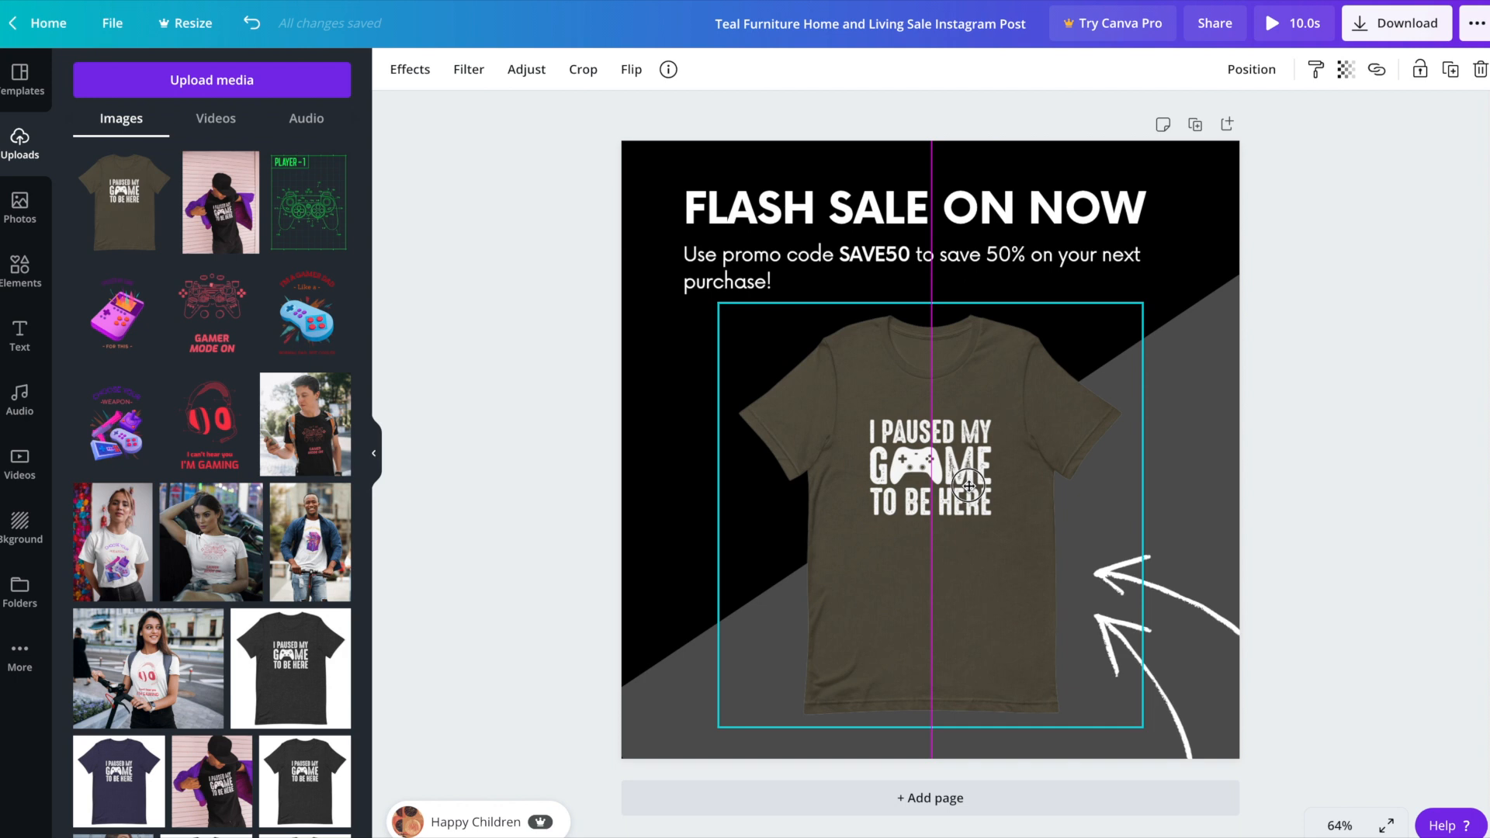
- Duplicate the pair of white arrows and move the copy to the opposite side of the T-shirt, over the black area
click(1175, 632)
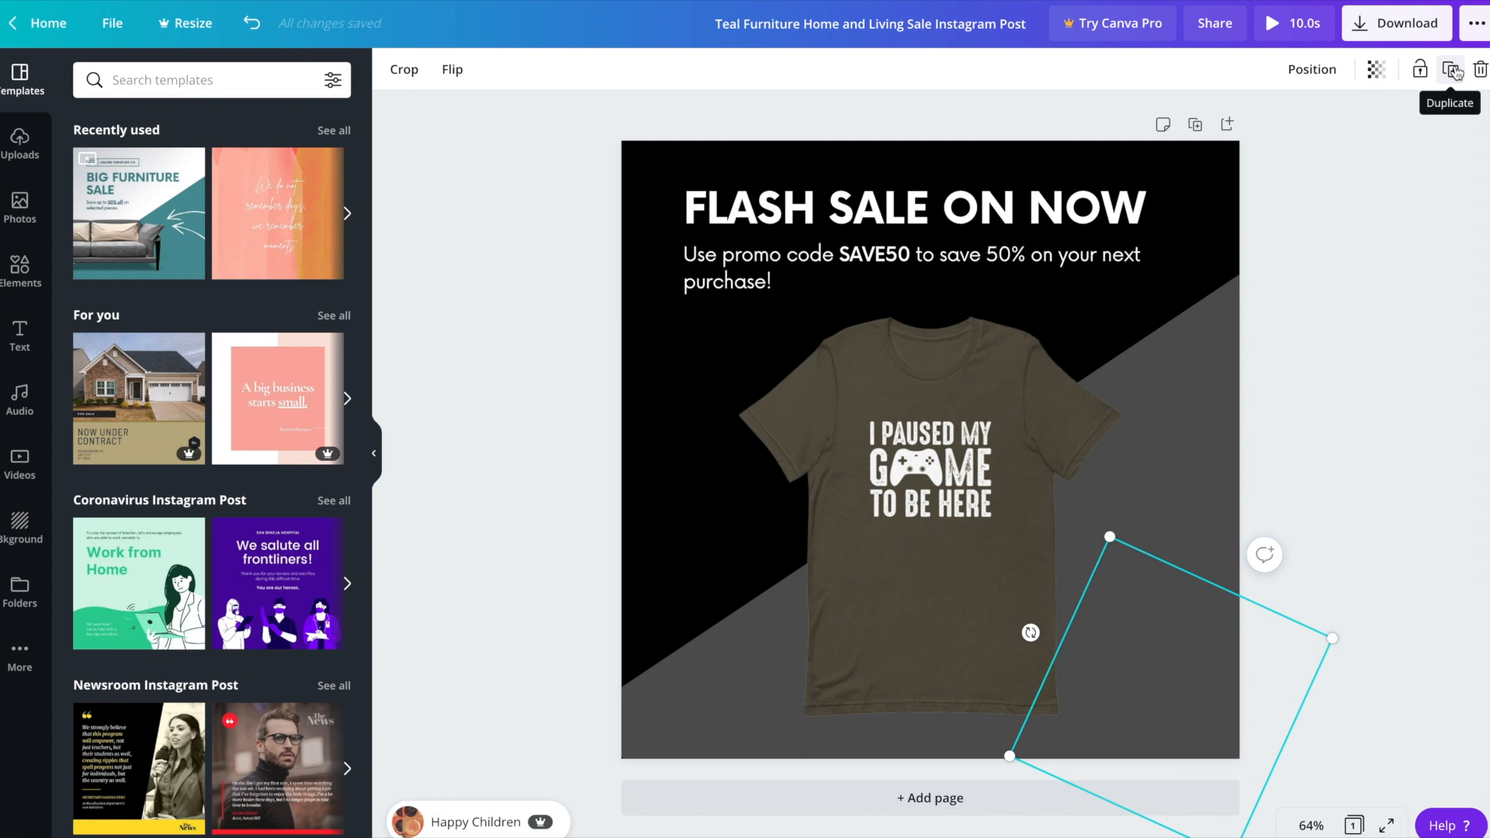
click(1455, 72)
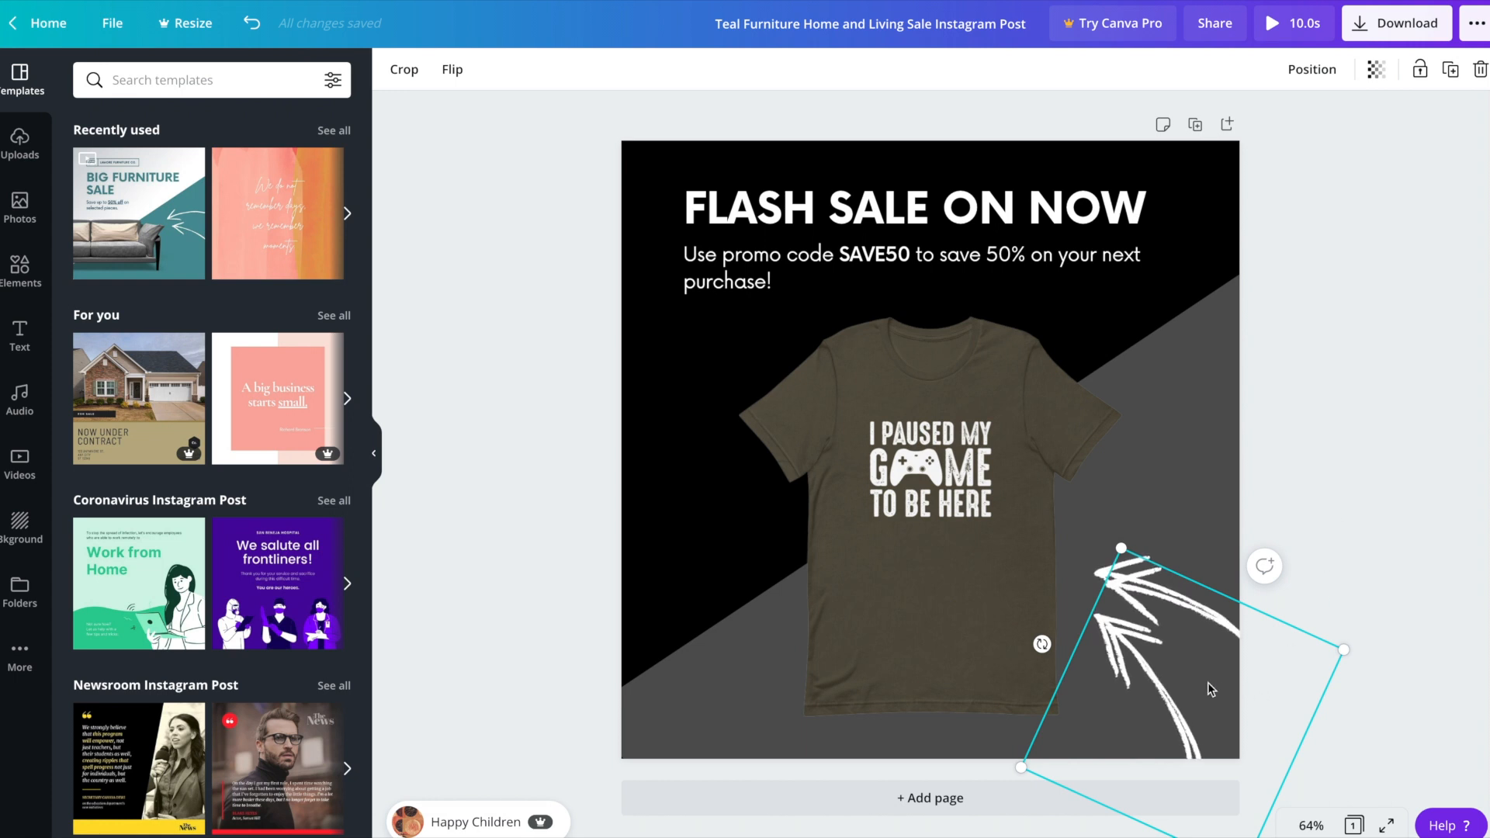
drag(1204, 682, 695, 482)
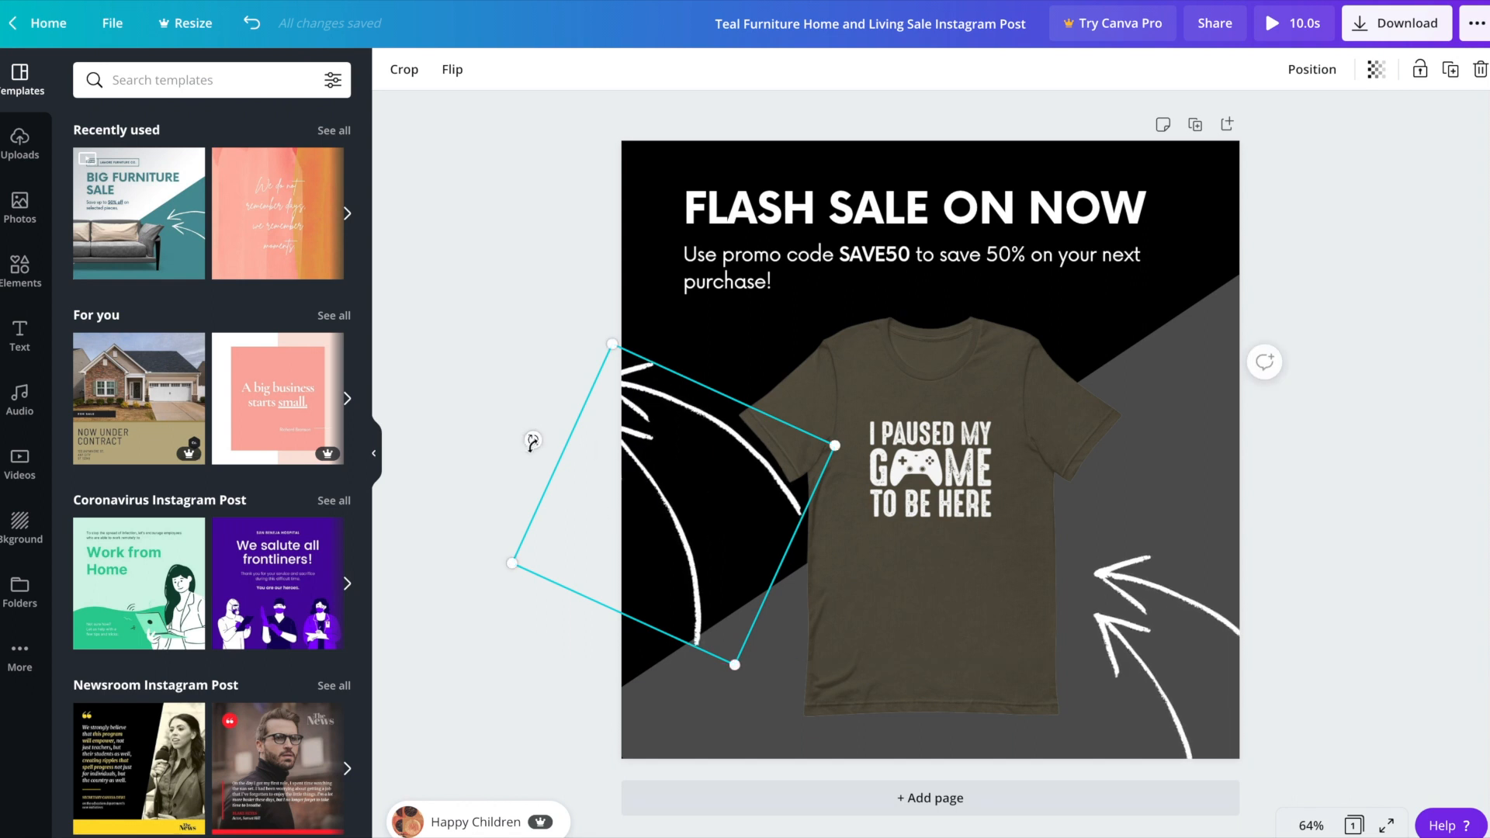
- Try flipping the copied arrows vertically and tilting them to 110° so they point at the T-shirt
click(452, 69)
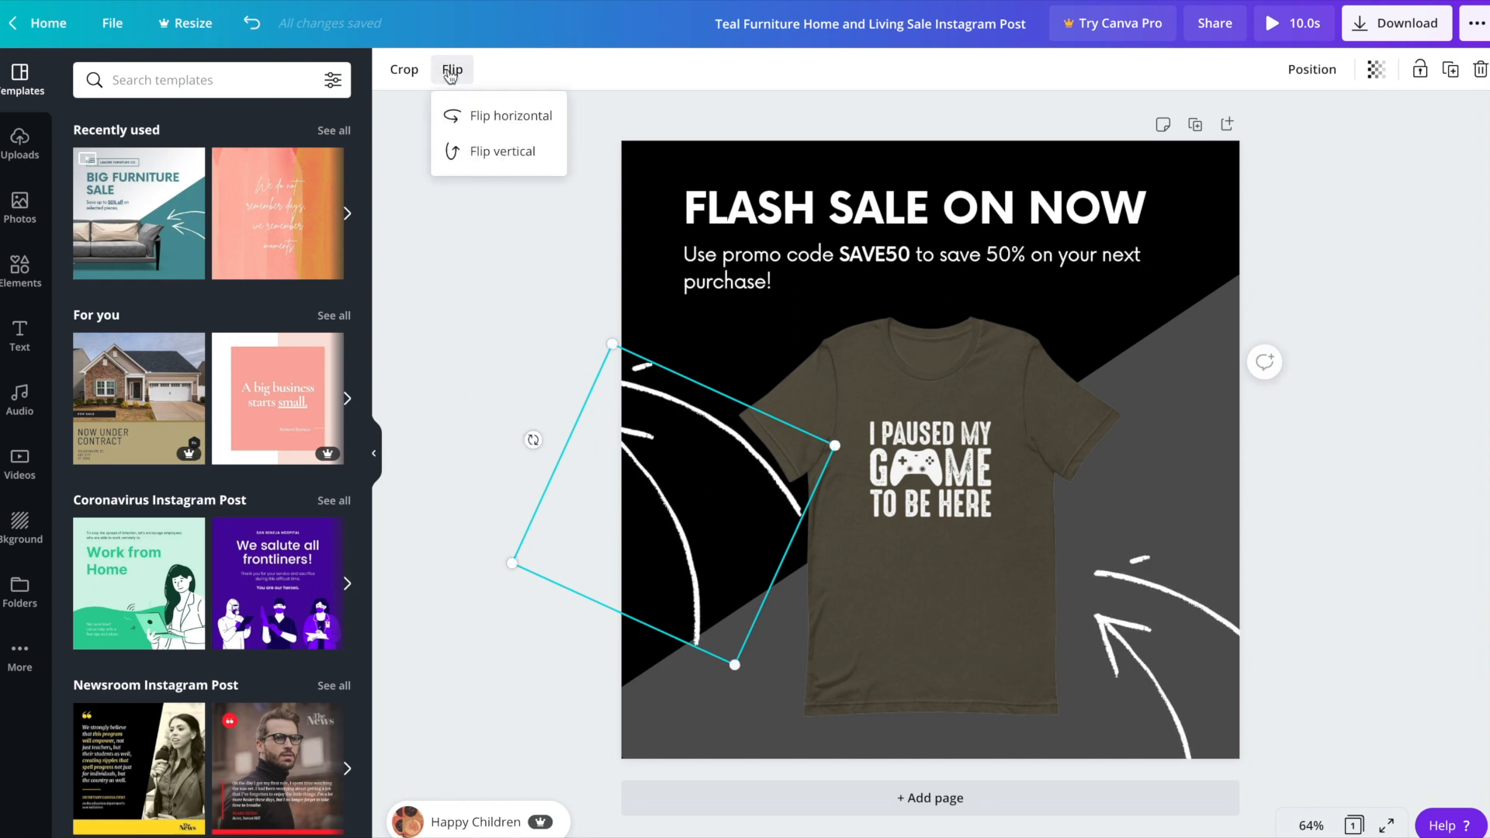
click(485, 153)
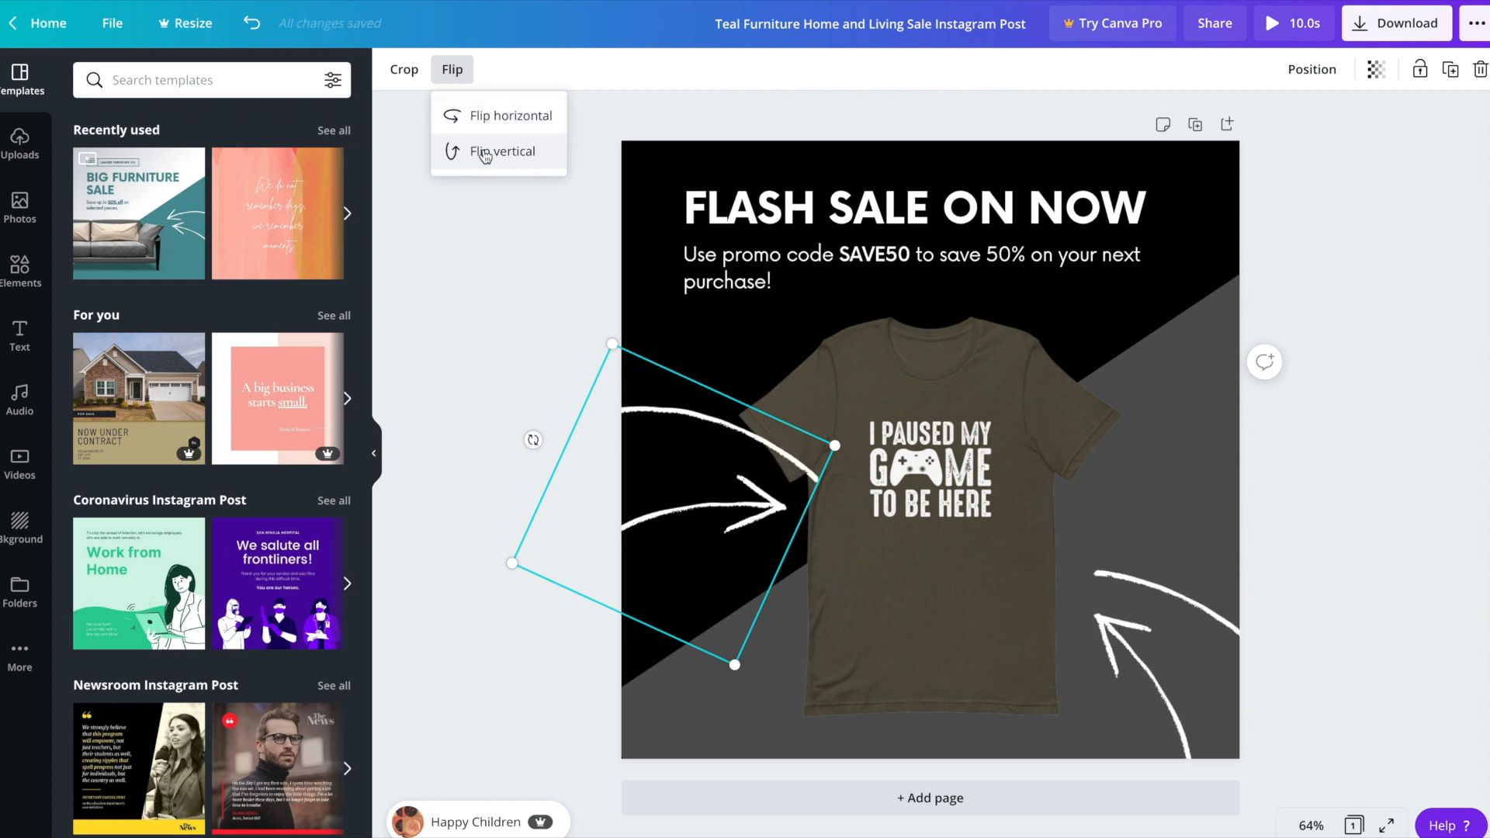
mouse_move(529, 434)
mouse_down()
mouse_move(539, 505)
mouse_move(525, 442)
mouse_up()
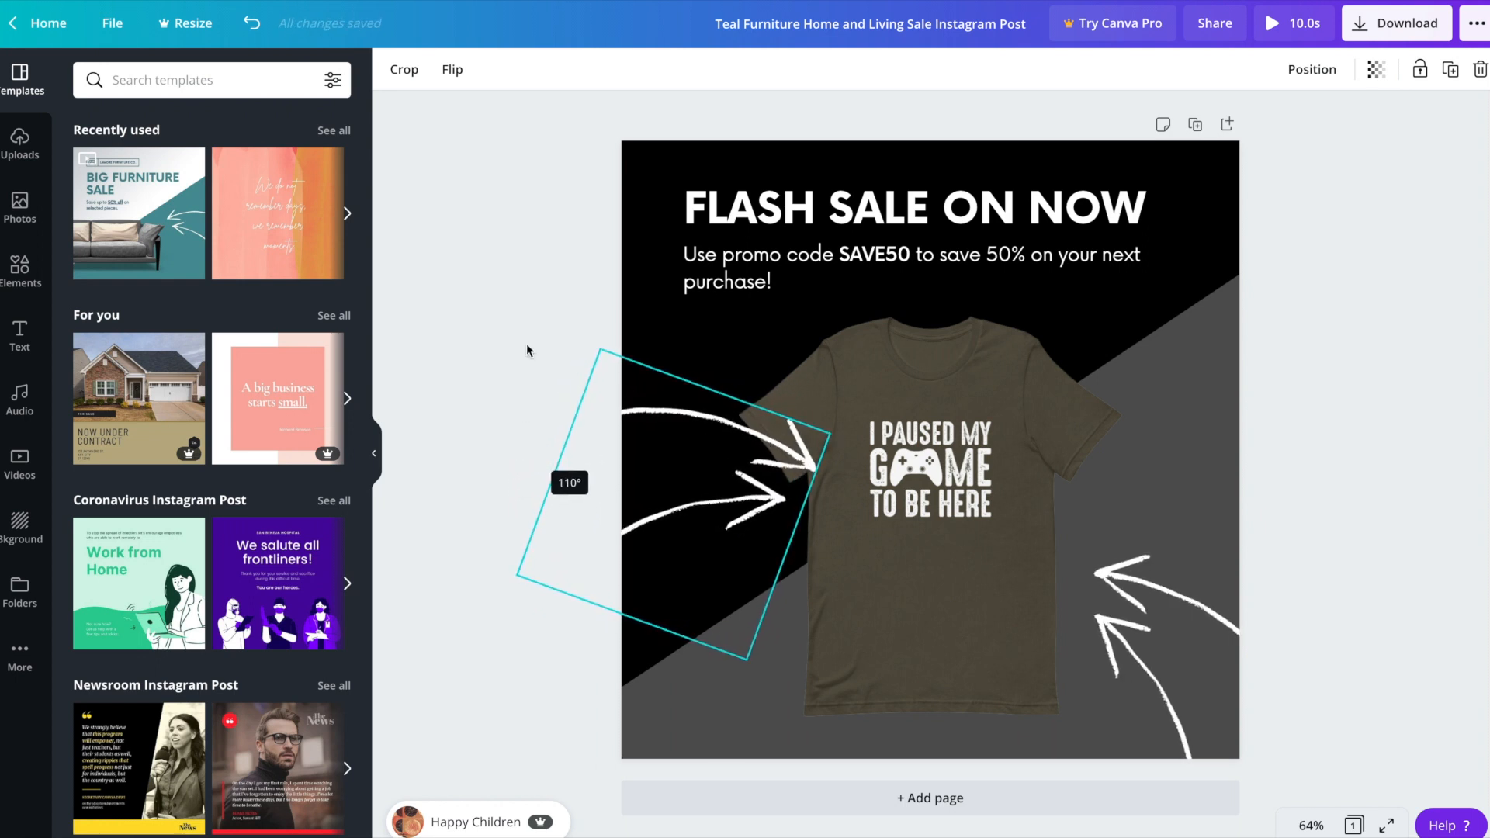
click(450, 74)
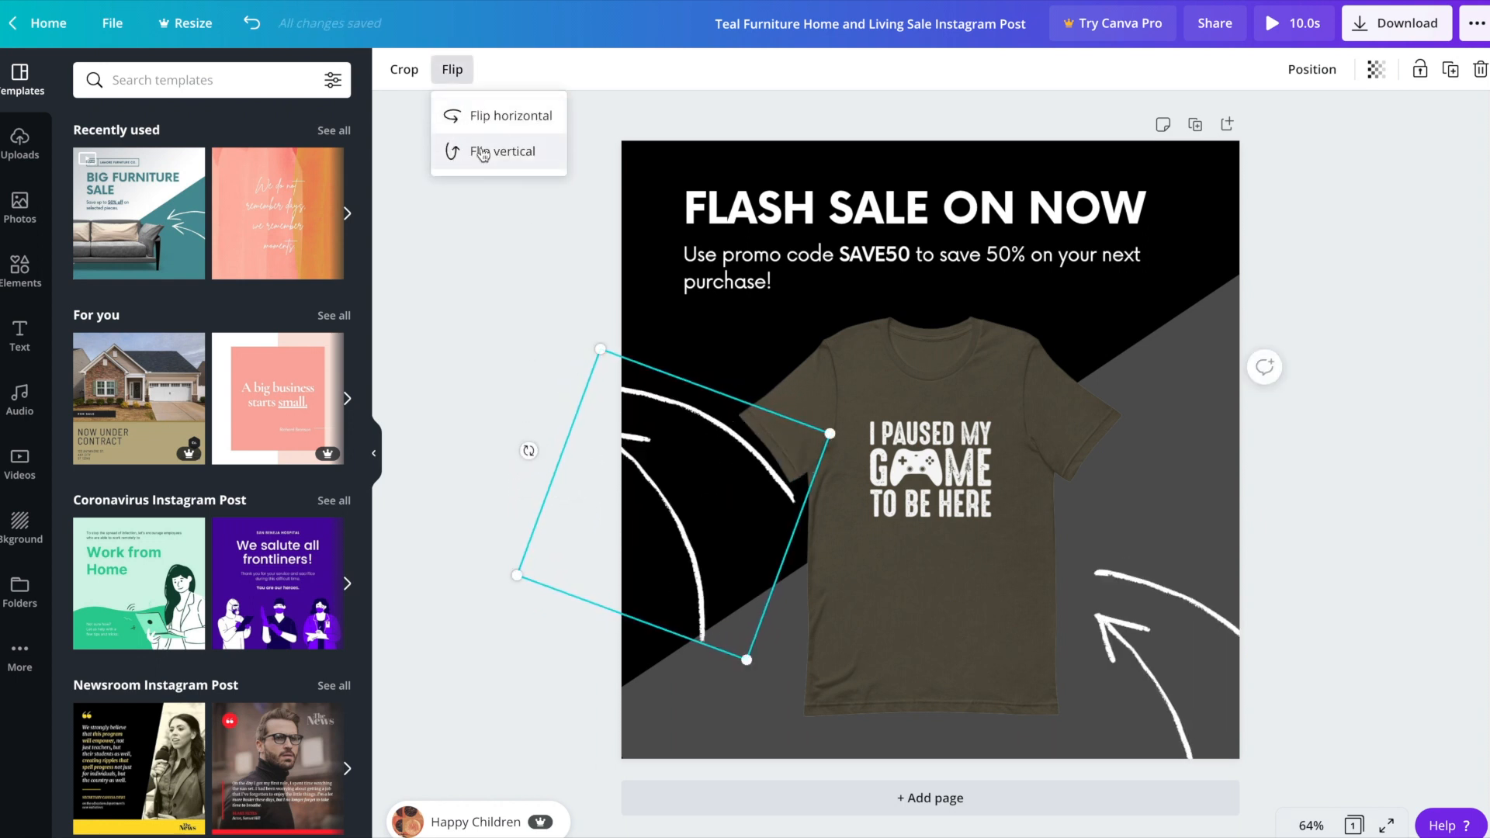
- Rotate the copied arrows to point inward at the T-shirt, and adjust the position and angle of the original pair
drag(529, 450, 941, 526)
mouse_move(693, 522)
mouse_down()
mouse_move(662, 476)
mouse_move(668, 333)
mouse_move(672, 489)
mouse_move(688, 520)
mouse_up()
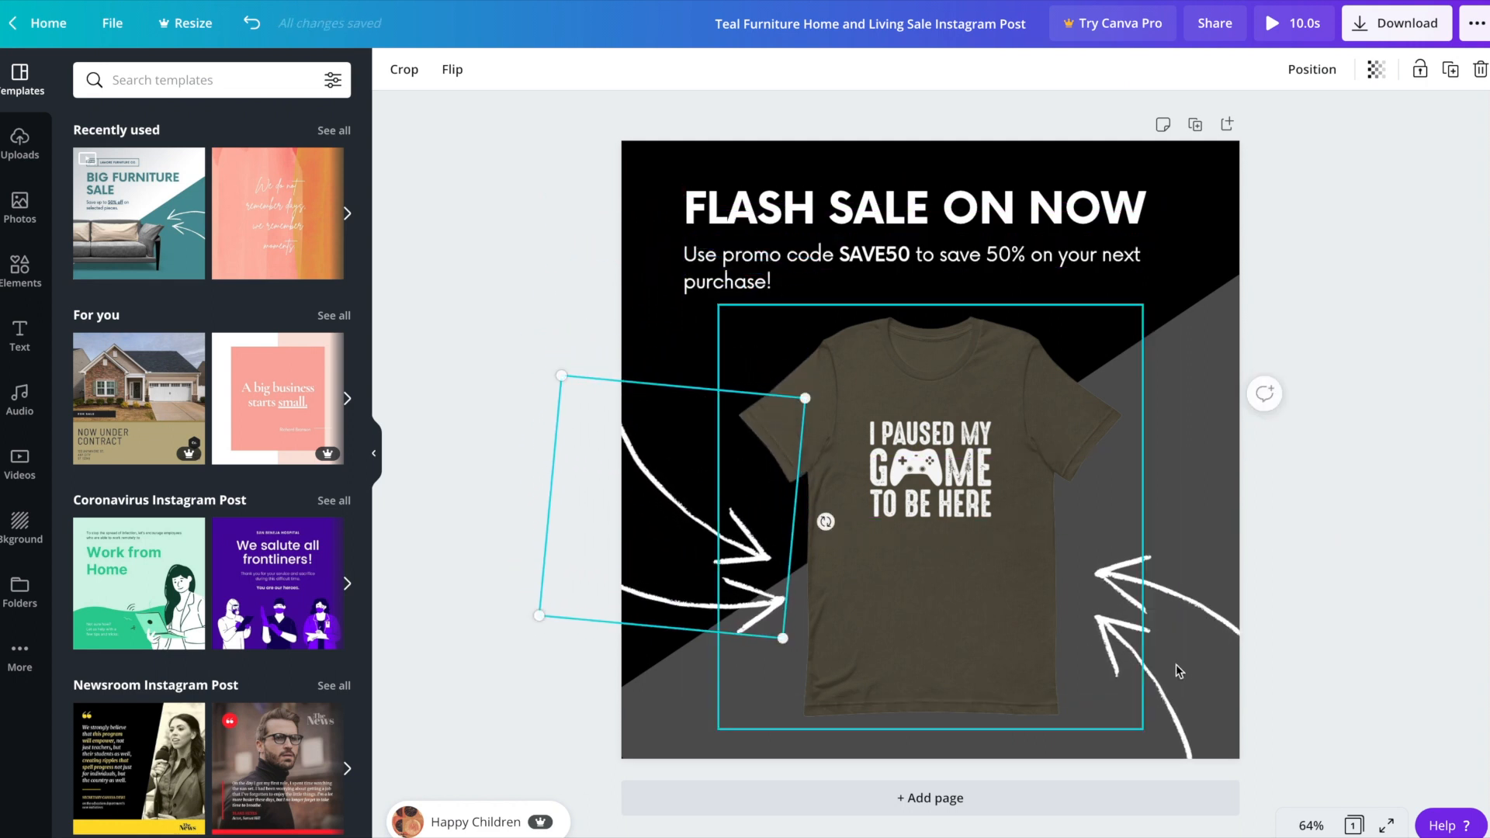
drag(1177, 652, 1197, 610)
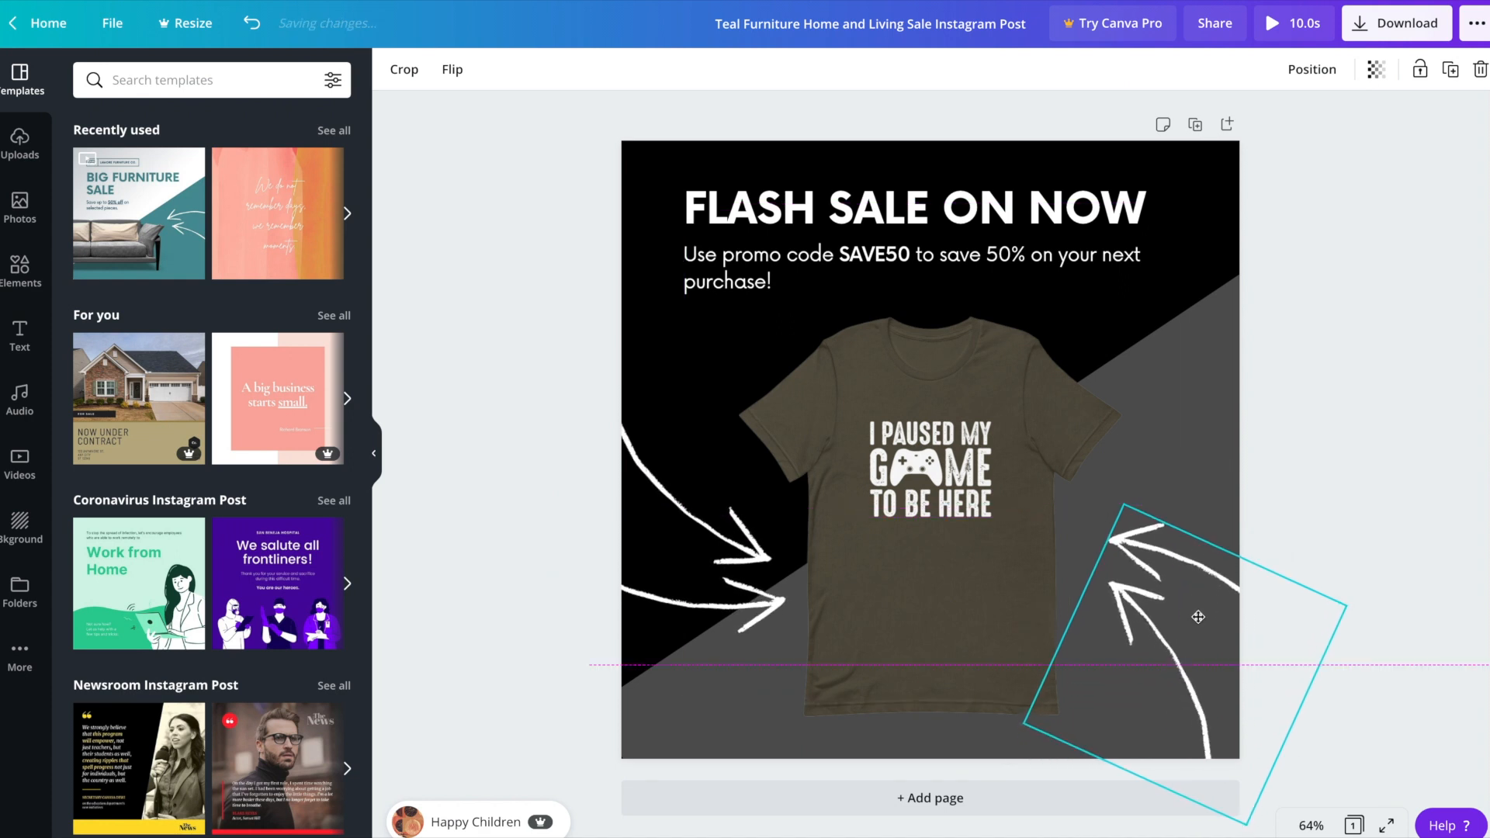
drag(1040, 604, 1031, 649)
drag(1229, 688, 1243, 659)
click(1318, 433)
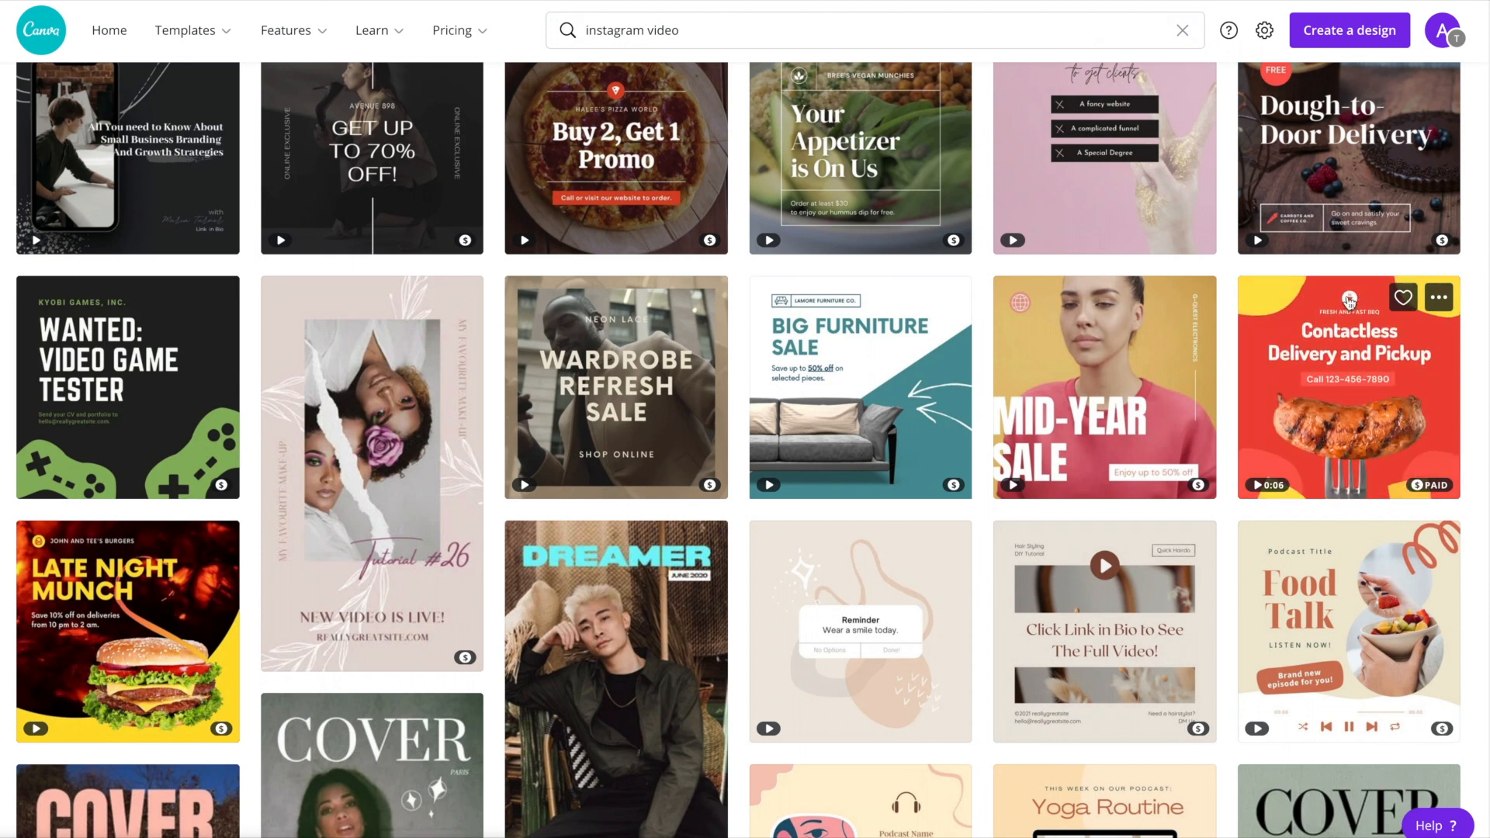
- Search Canva's templates for "instagram story sale"
double_click(702, 32)
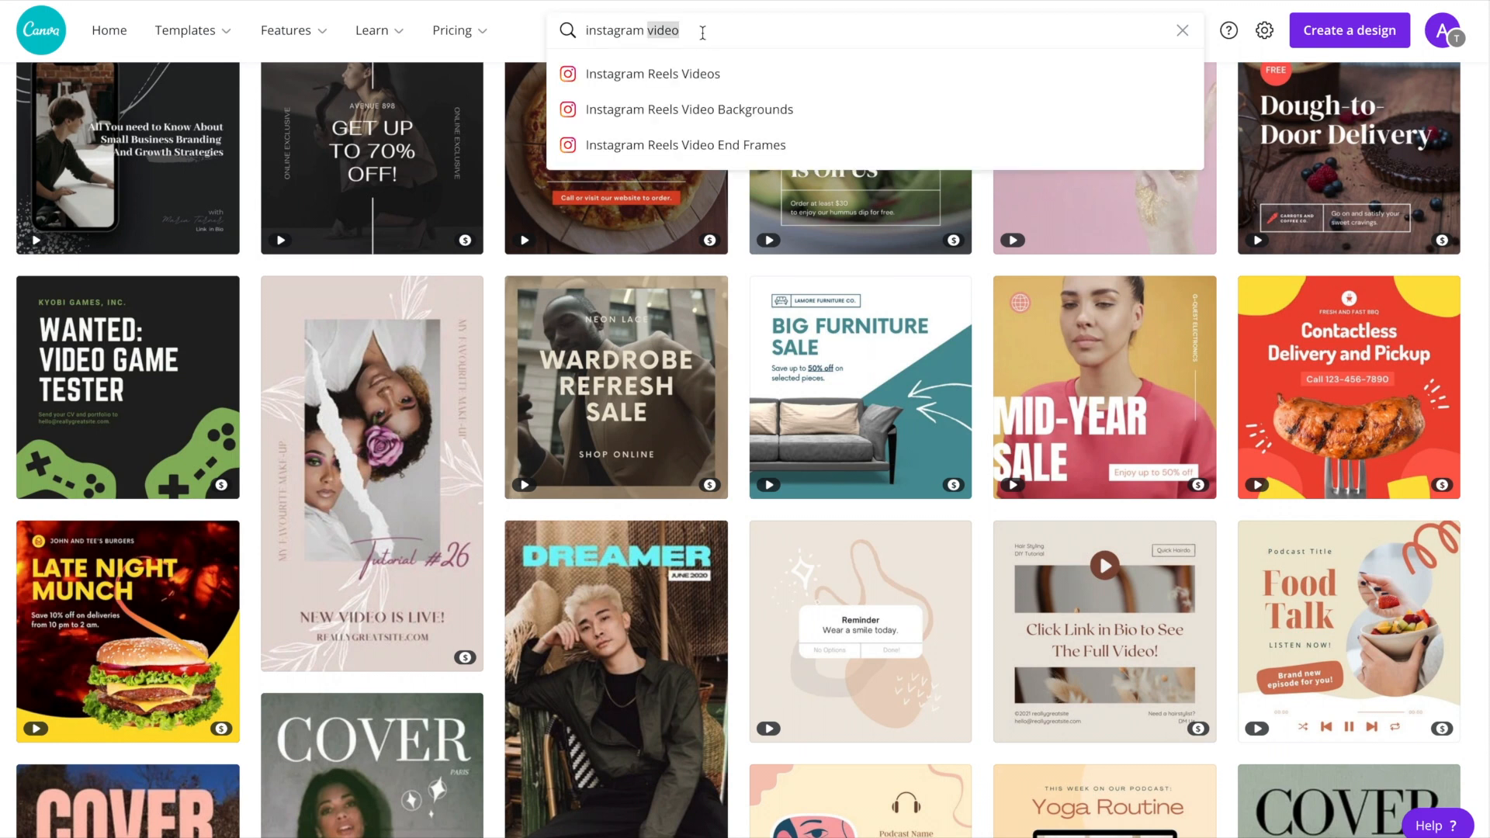
text(story sal)
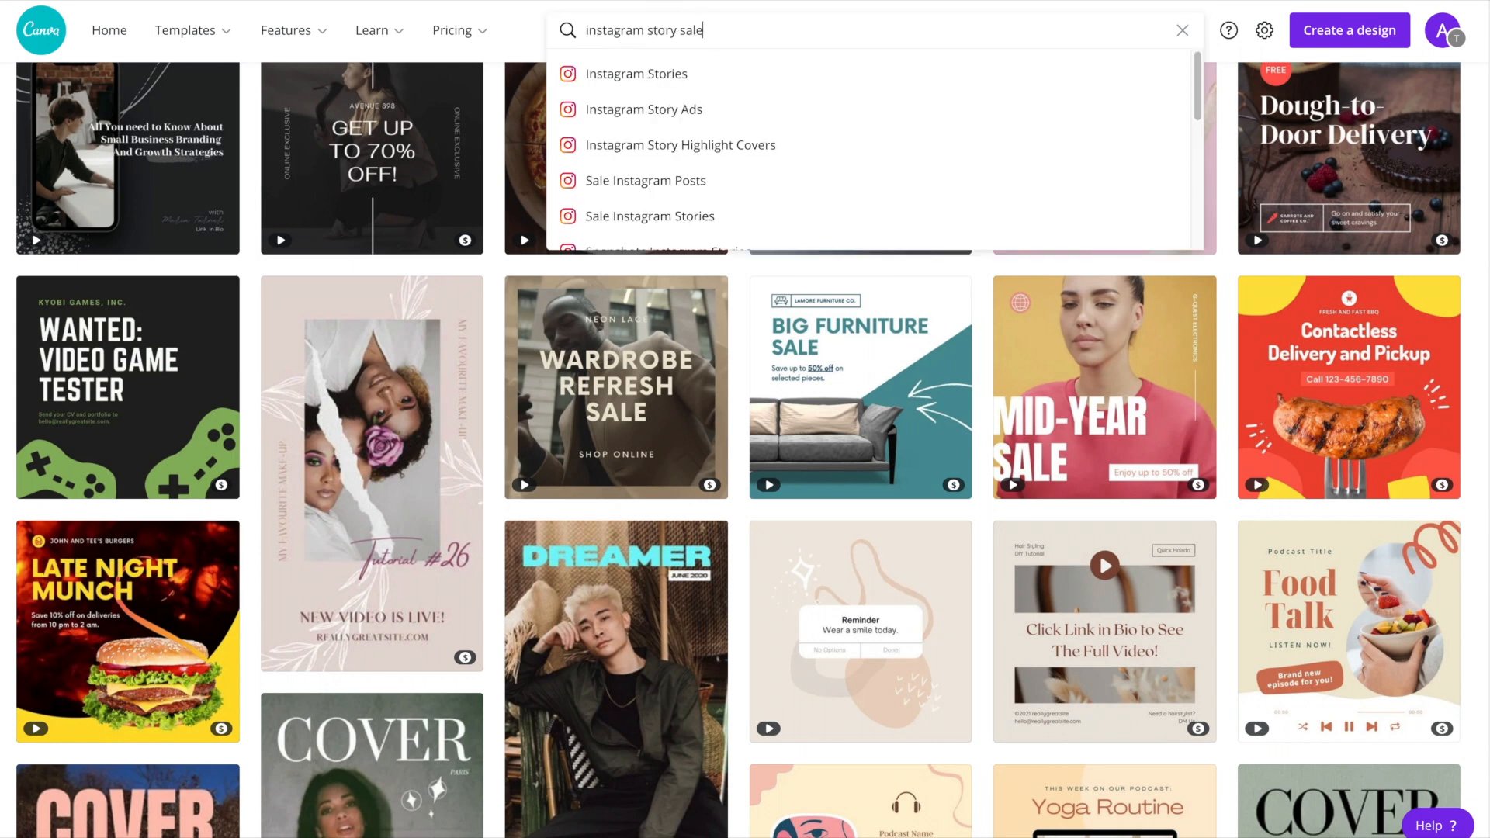
key(Return)
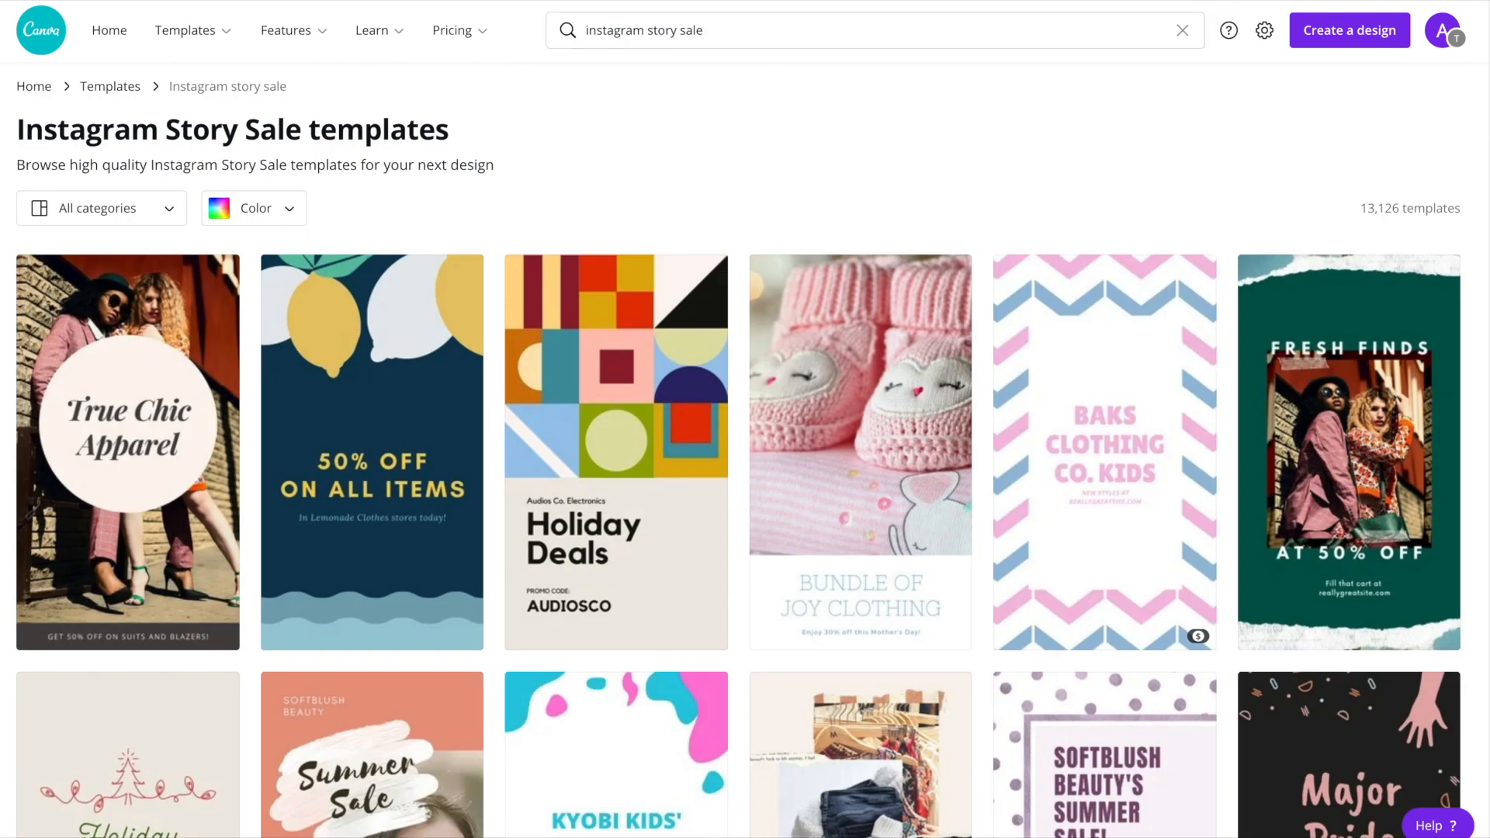
- Find the black and white "SPRING SALE" story template among the results and open its preview
scroll(1482, 81, down, 5)
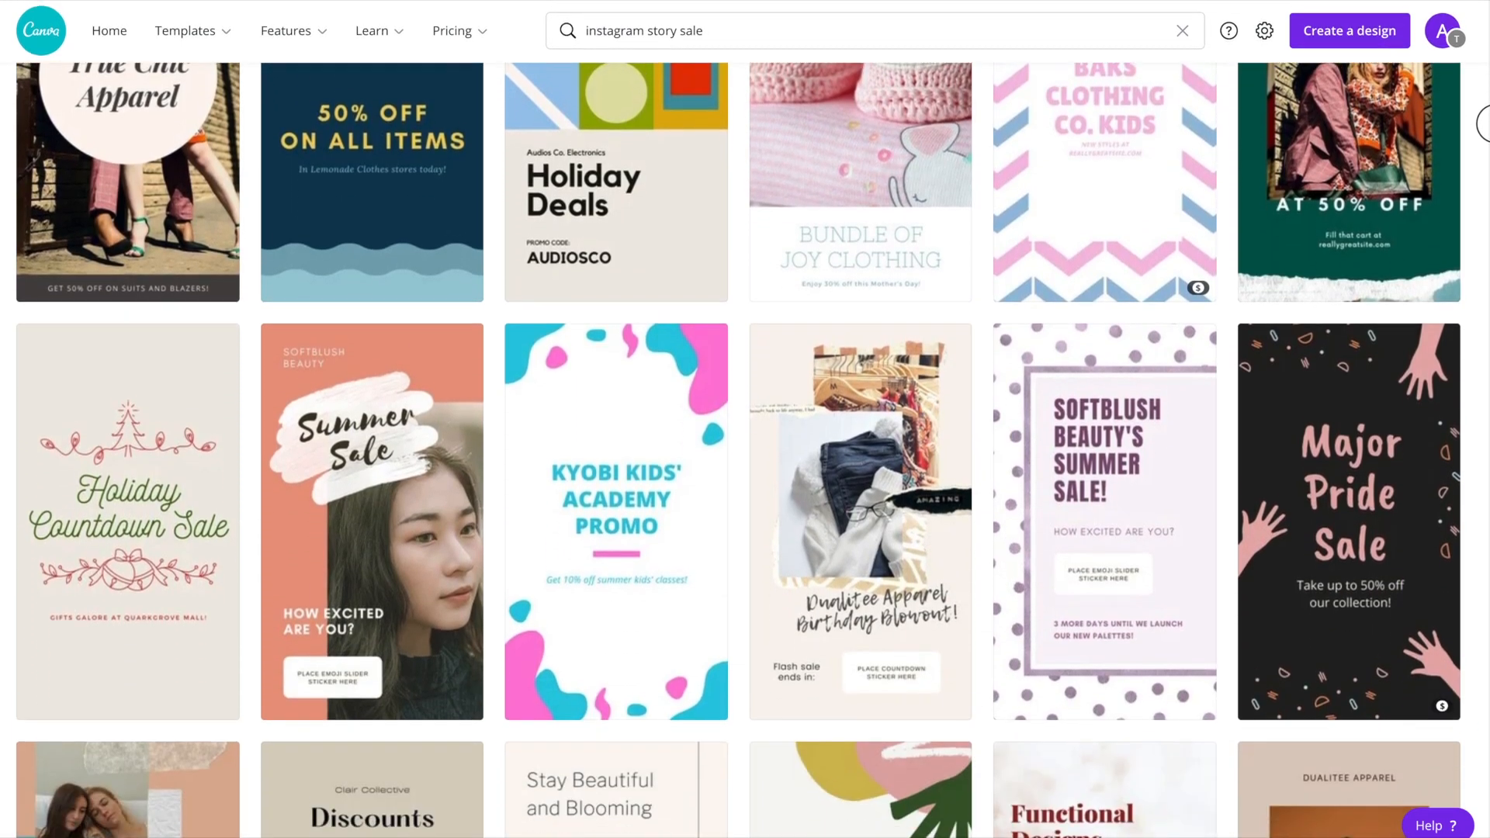
scroll(1482, 134, down, 5)
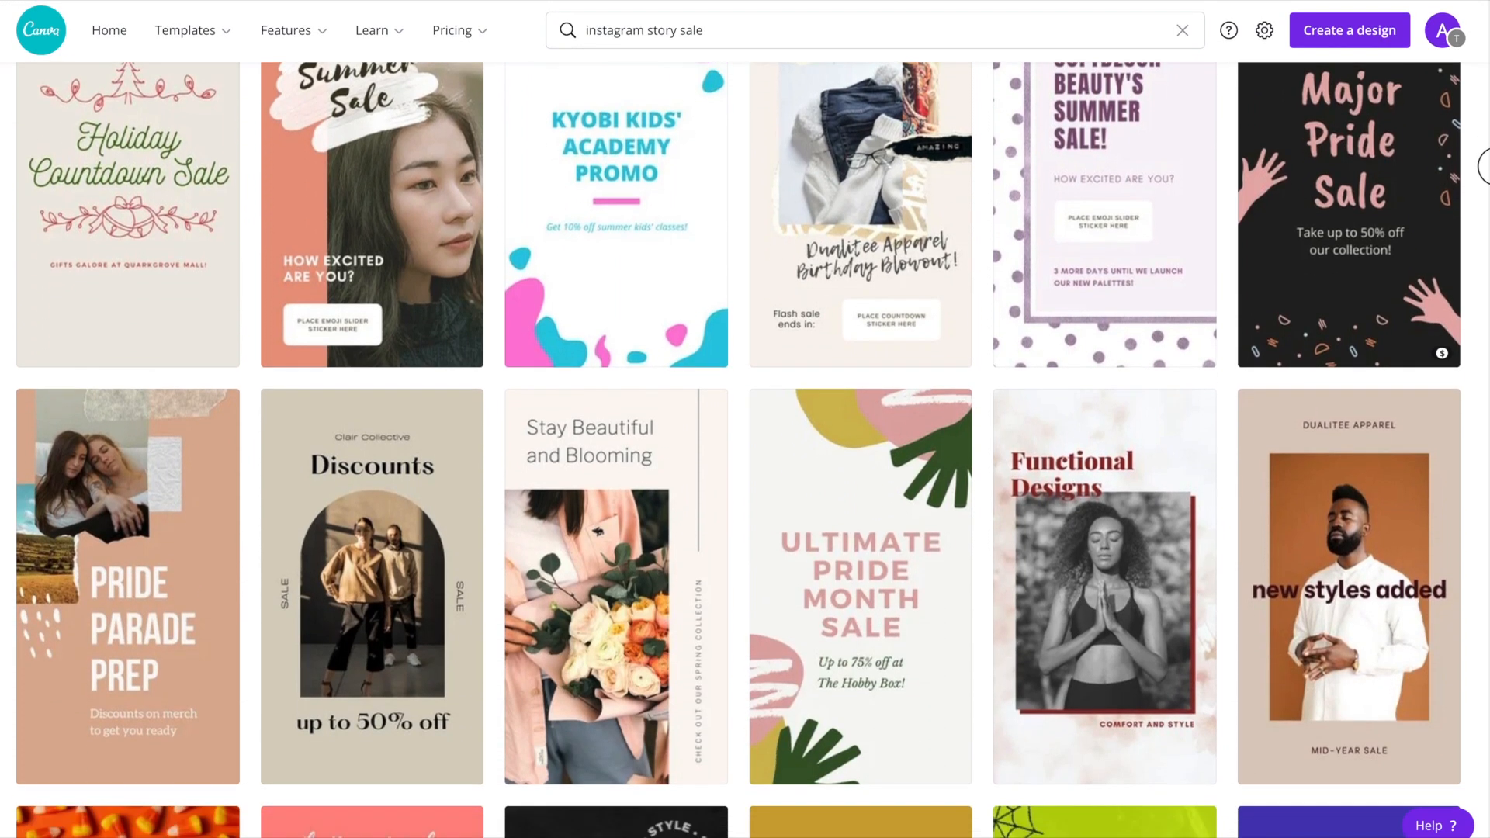
scroll(1484, 180, down, 5)
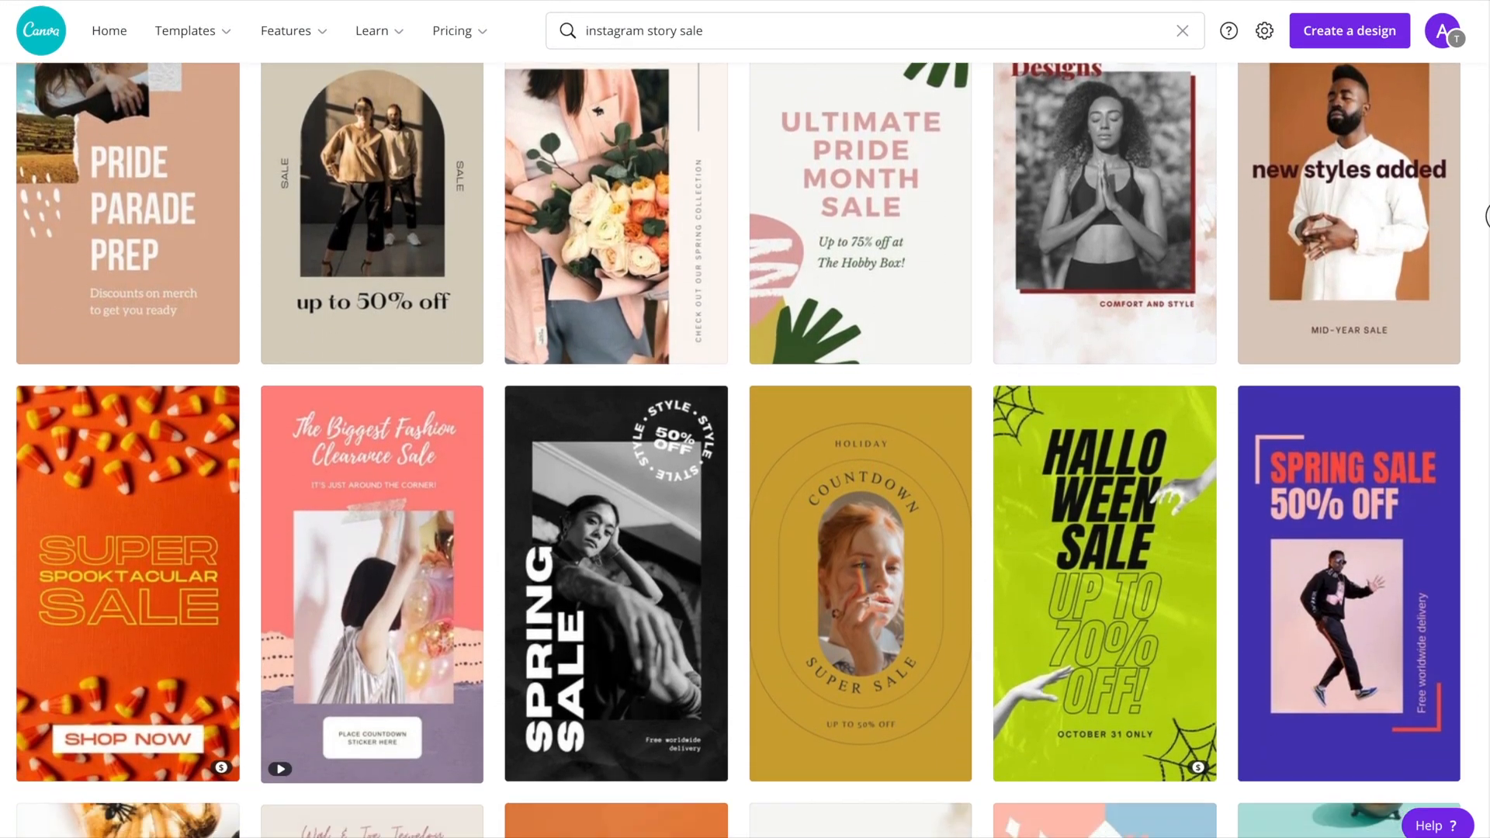
scroll(1488, 222, down, 1)
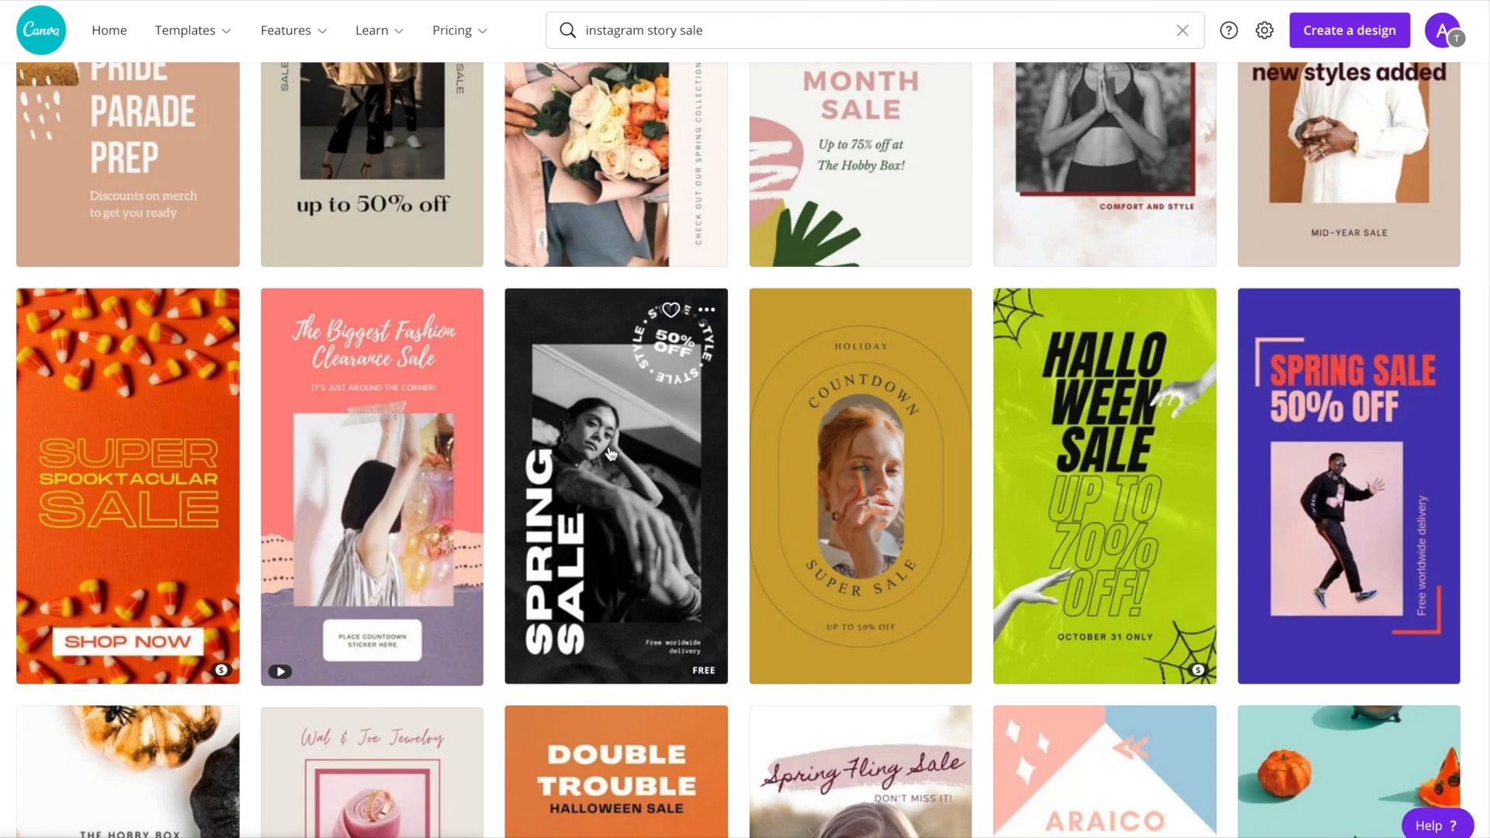
click(610, 449)
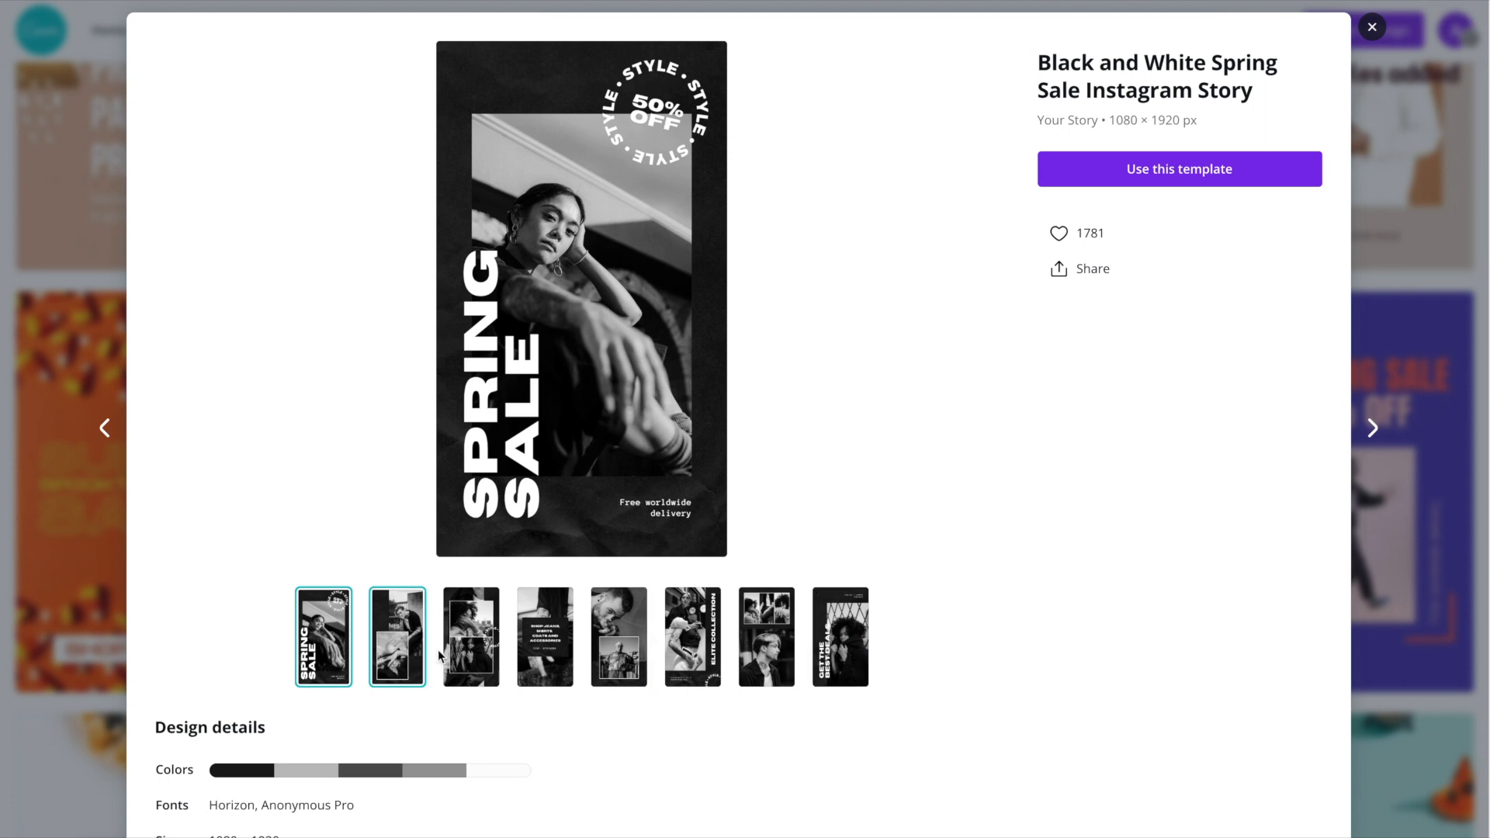
- Preview several pages of the Black and White Spring Sale Instagram Story template and start a design from it
click(419, 656)
click(465, 655)
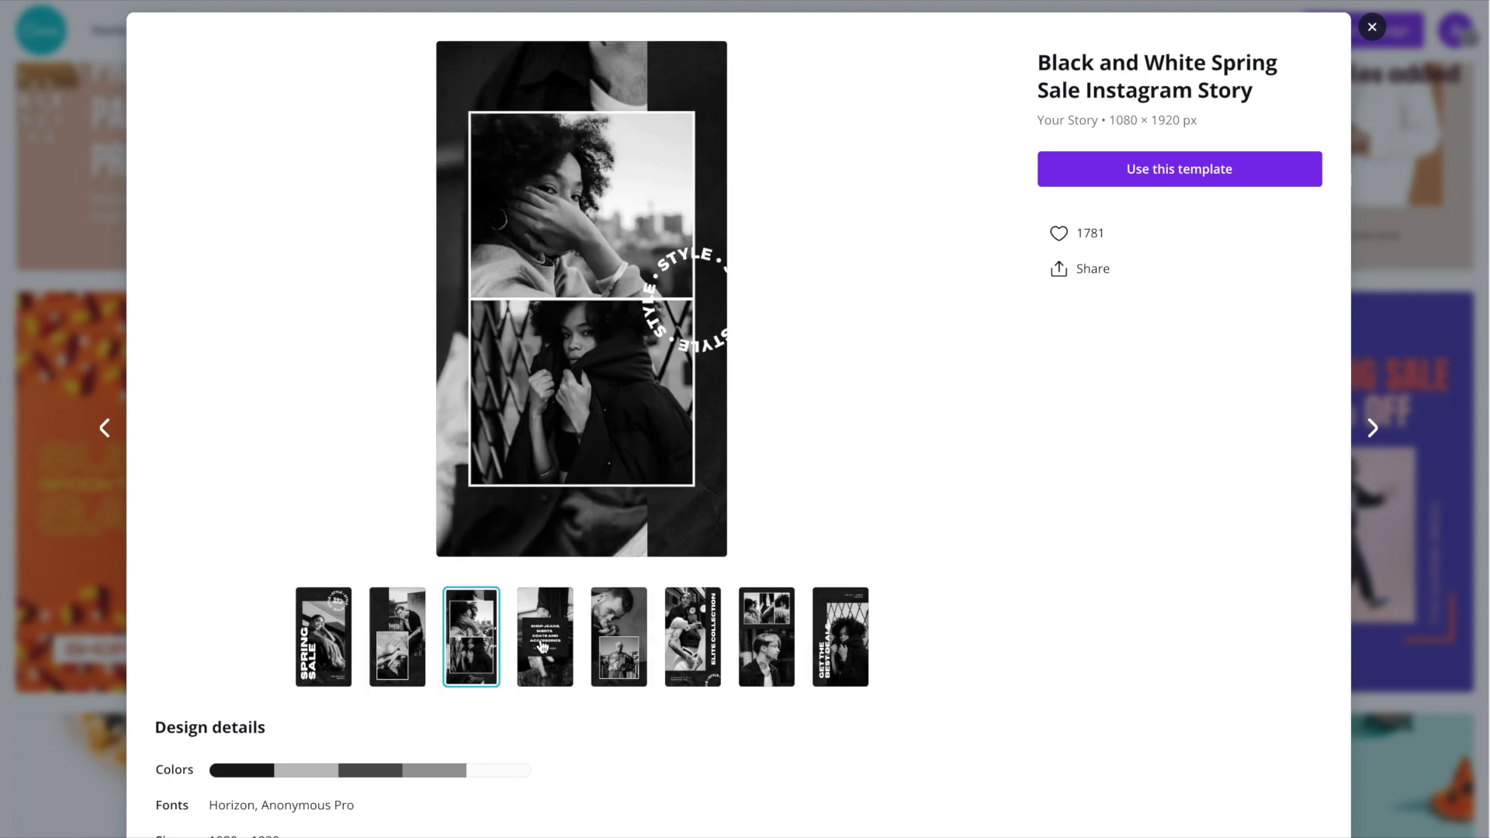
click(545, 646)
click(619, 648)
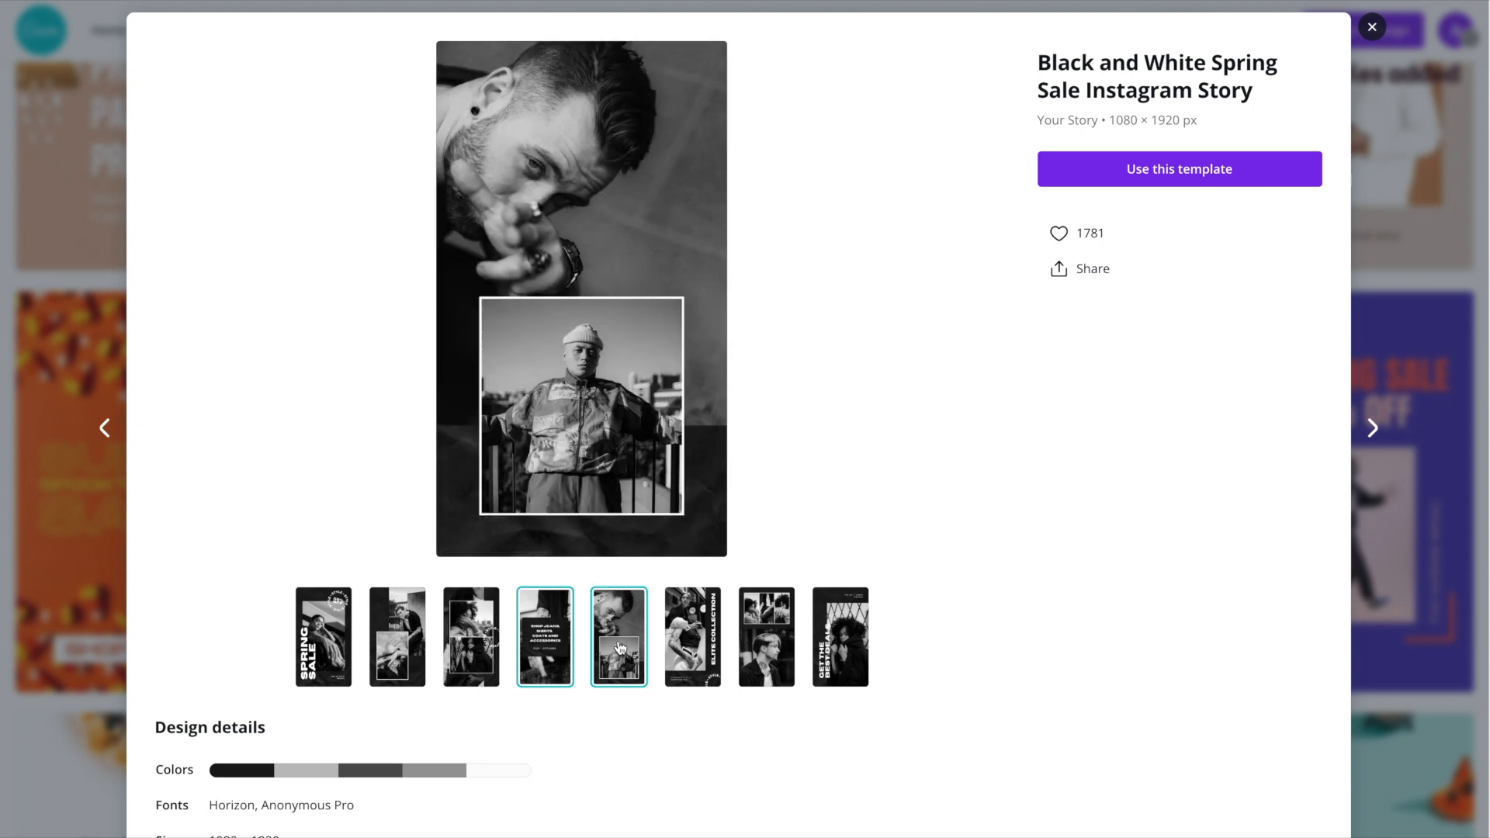
click(688, 648)
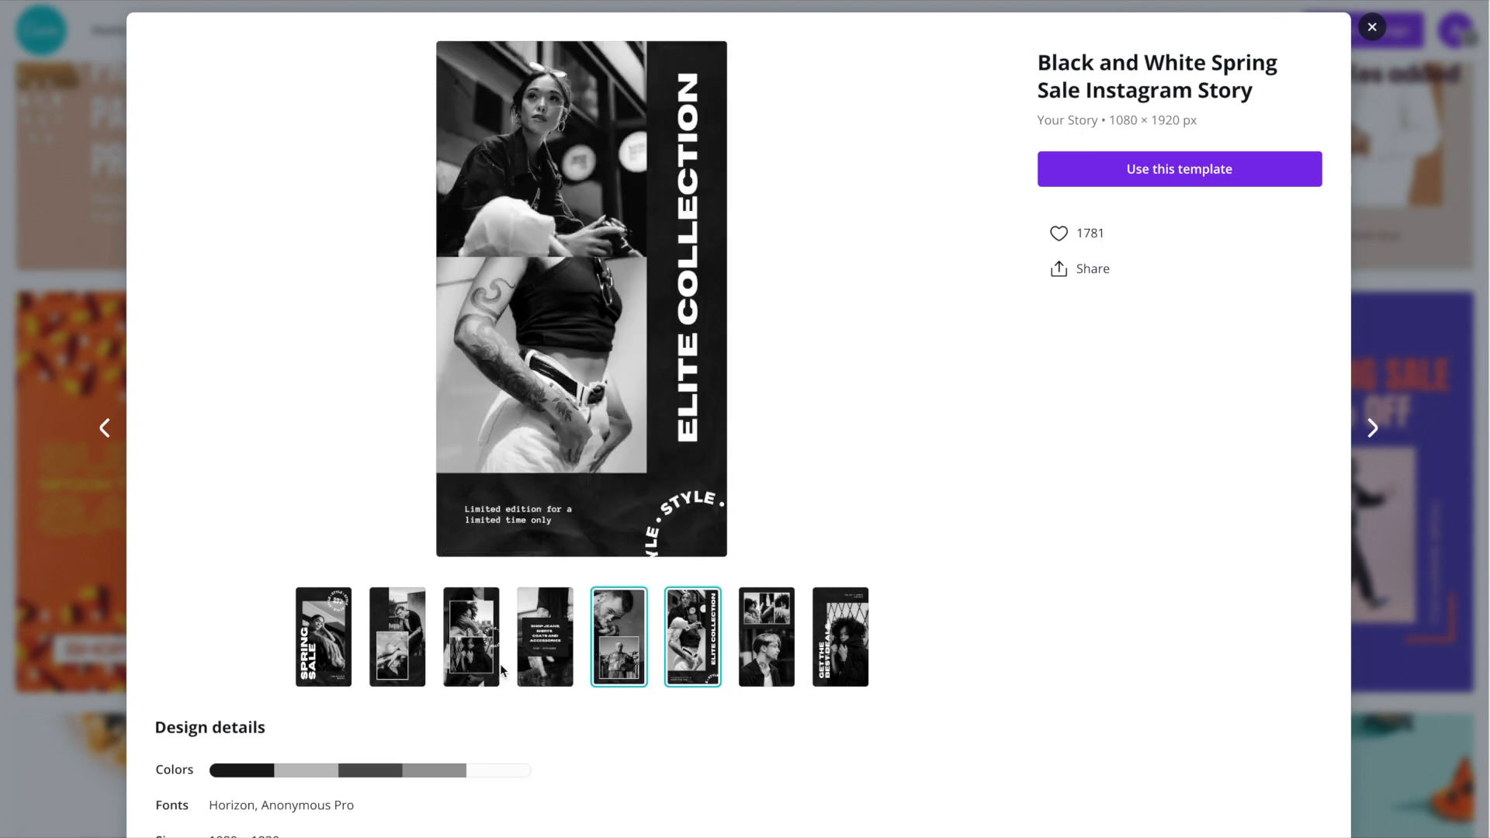
click(341, 656)
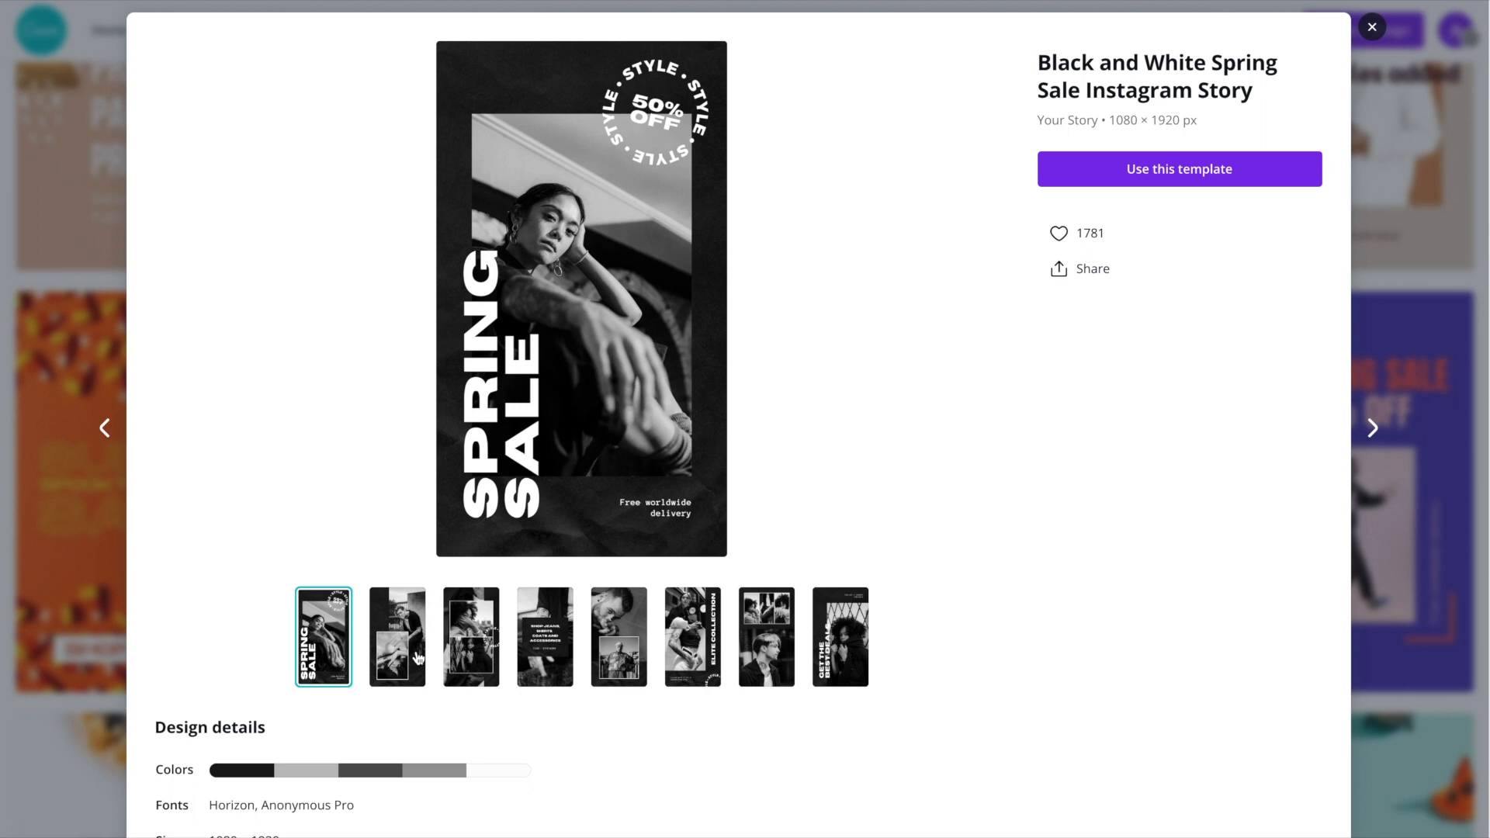
click(1203, 180)
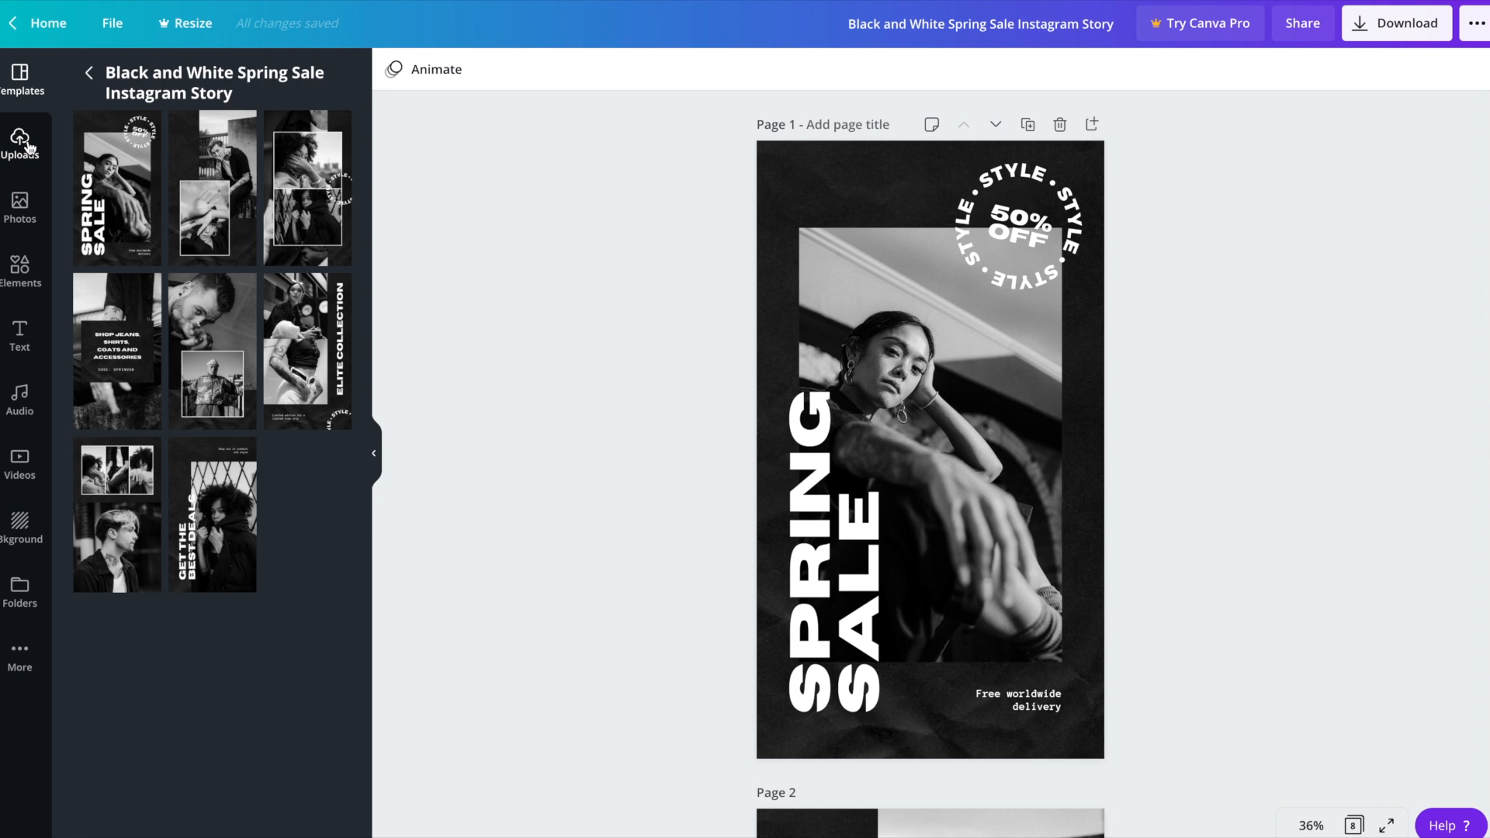
- Upload the photo of the woman in the black gaming T-shirt from the device and use it to replace page 1's framed photo
click(29, 147)
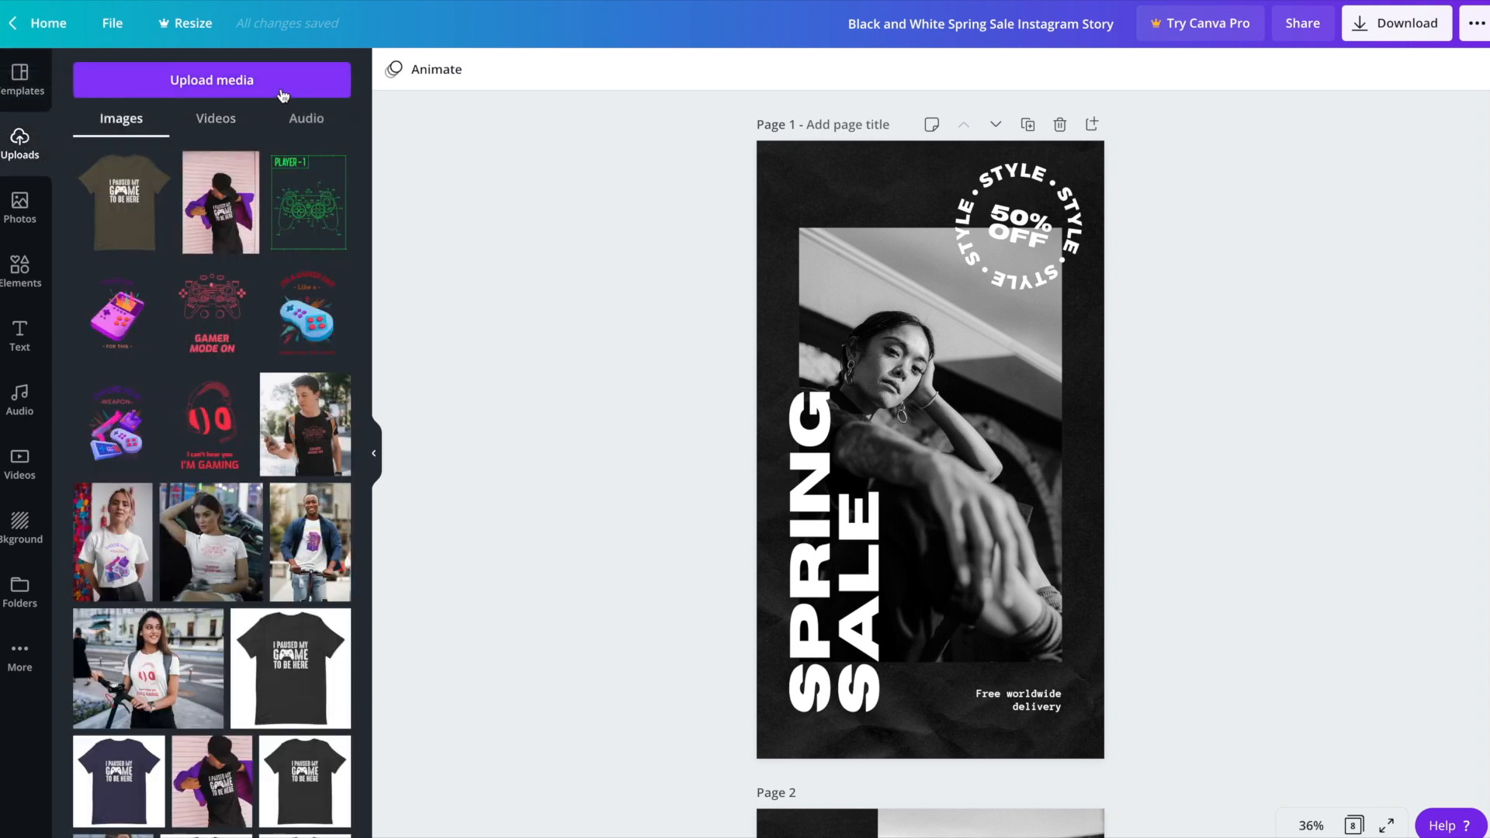
click(281, 92)
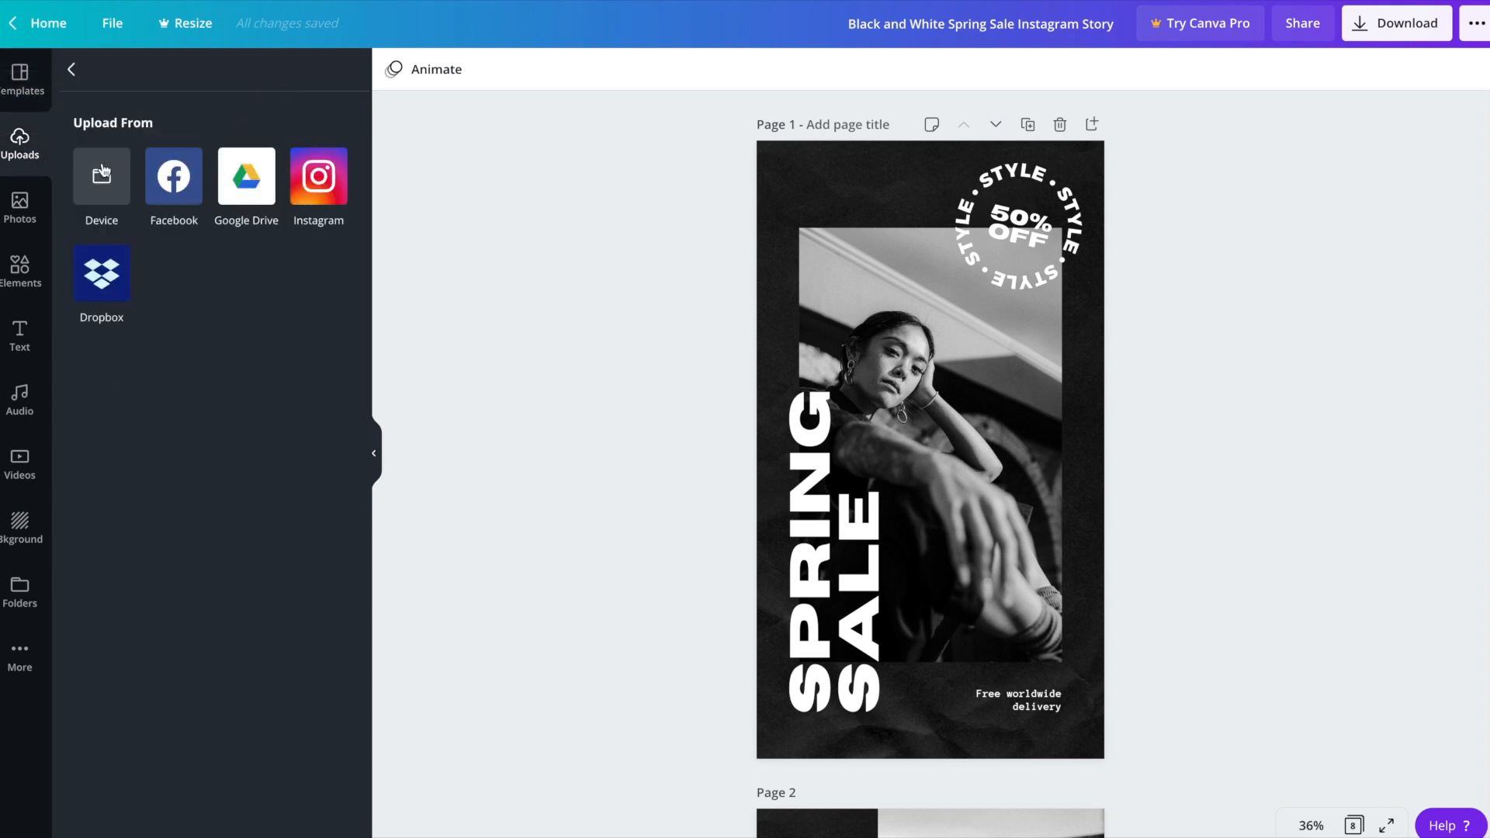
click(102, 170)
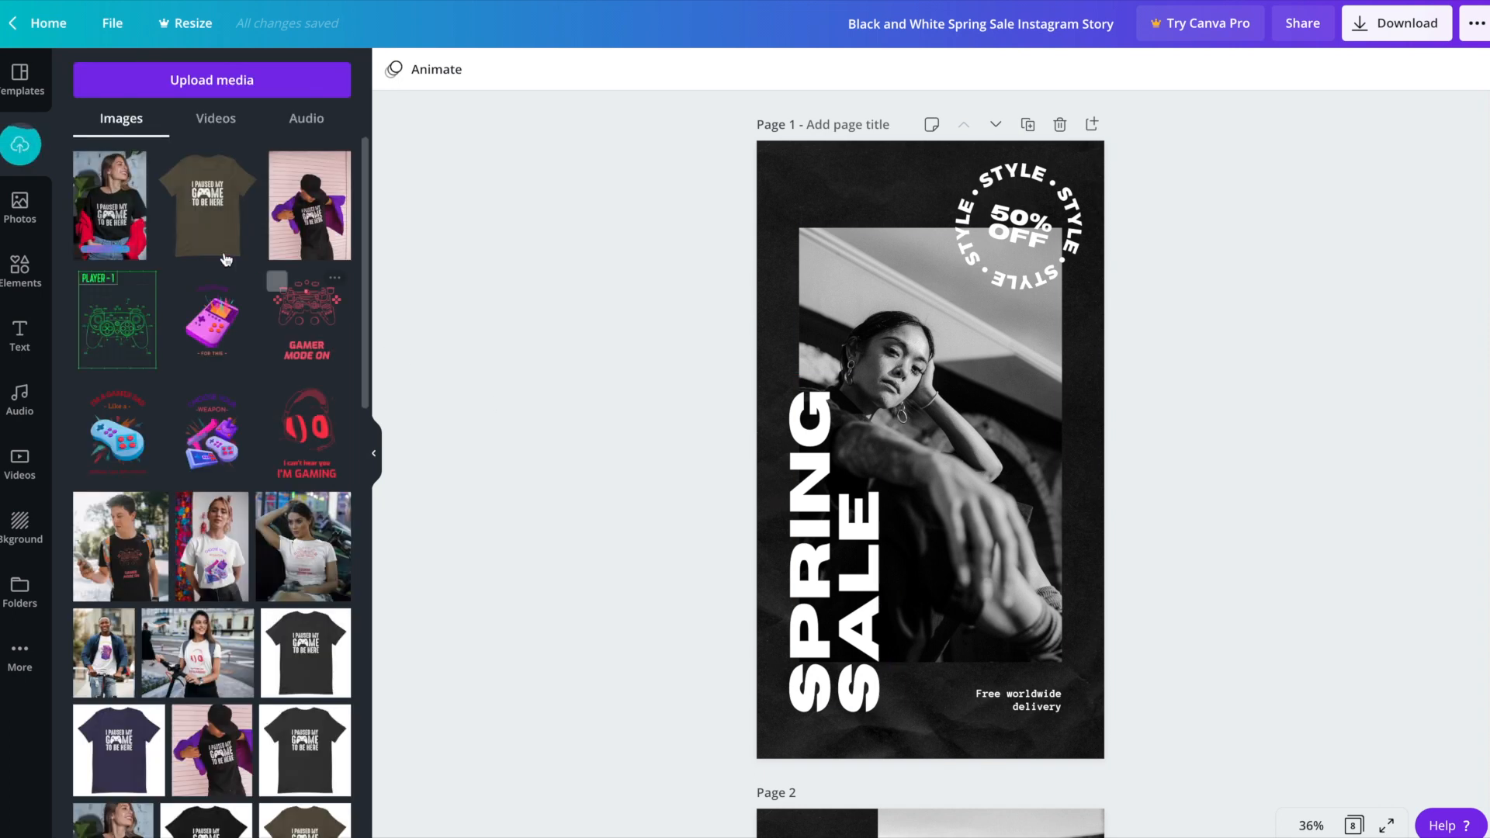
click(294, 339)
drag(294, 339, 935, 393)
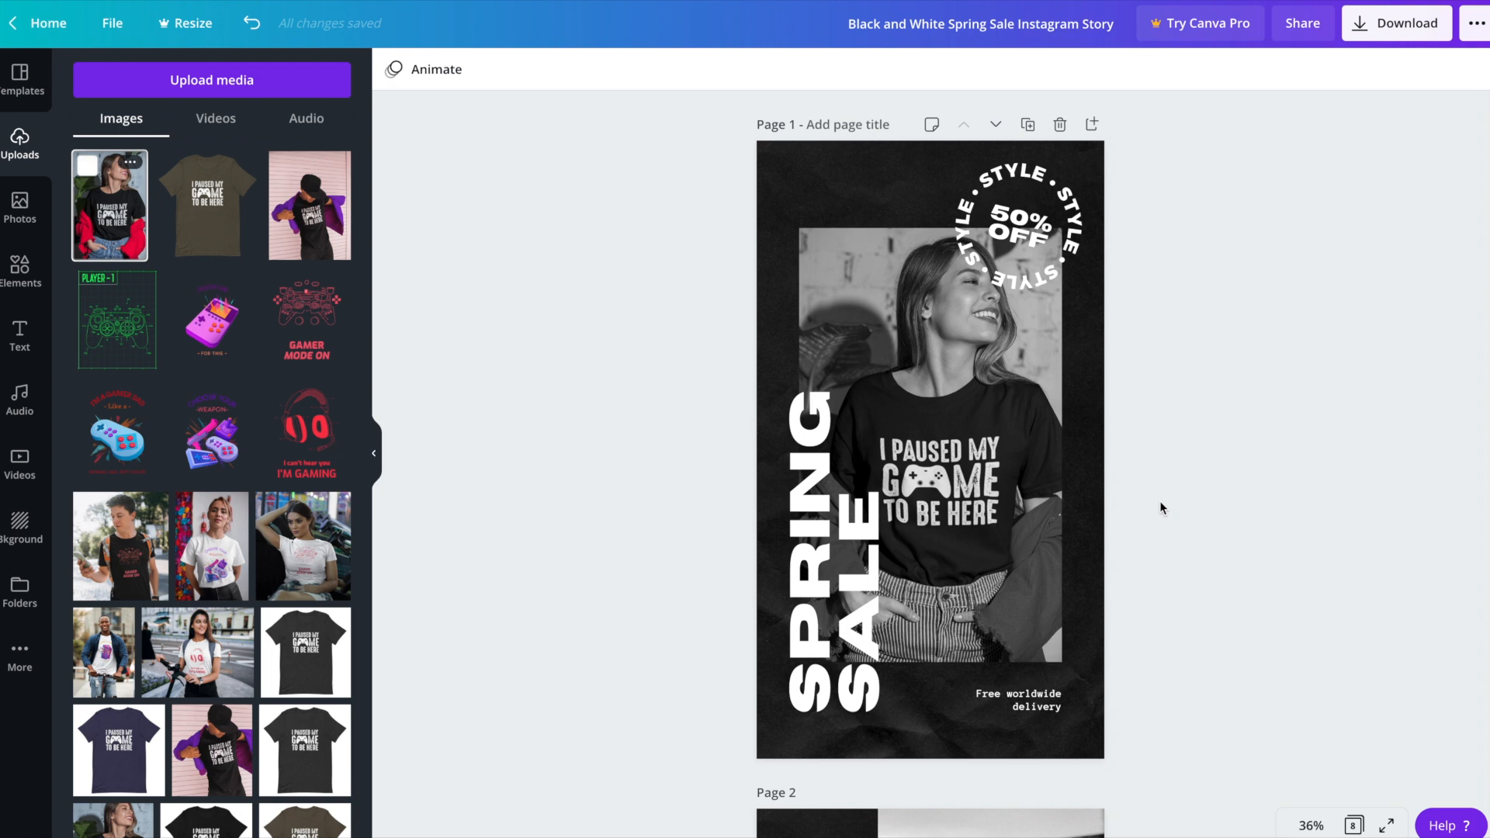
- Restore the color of the page 1 photo by setting its saturation to -1
click(1002, 466)
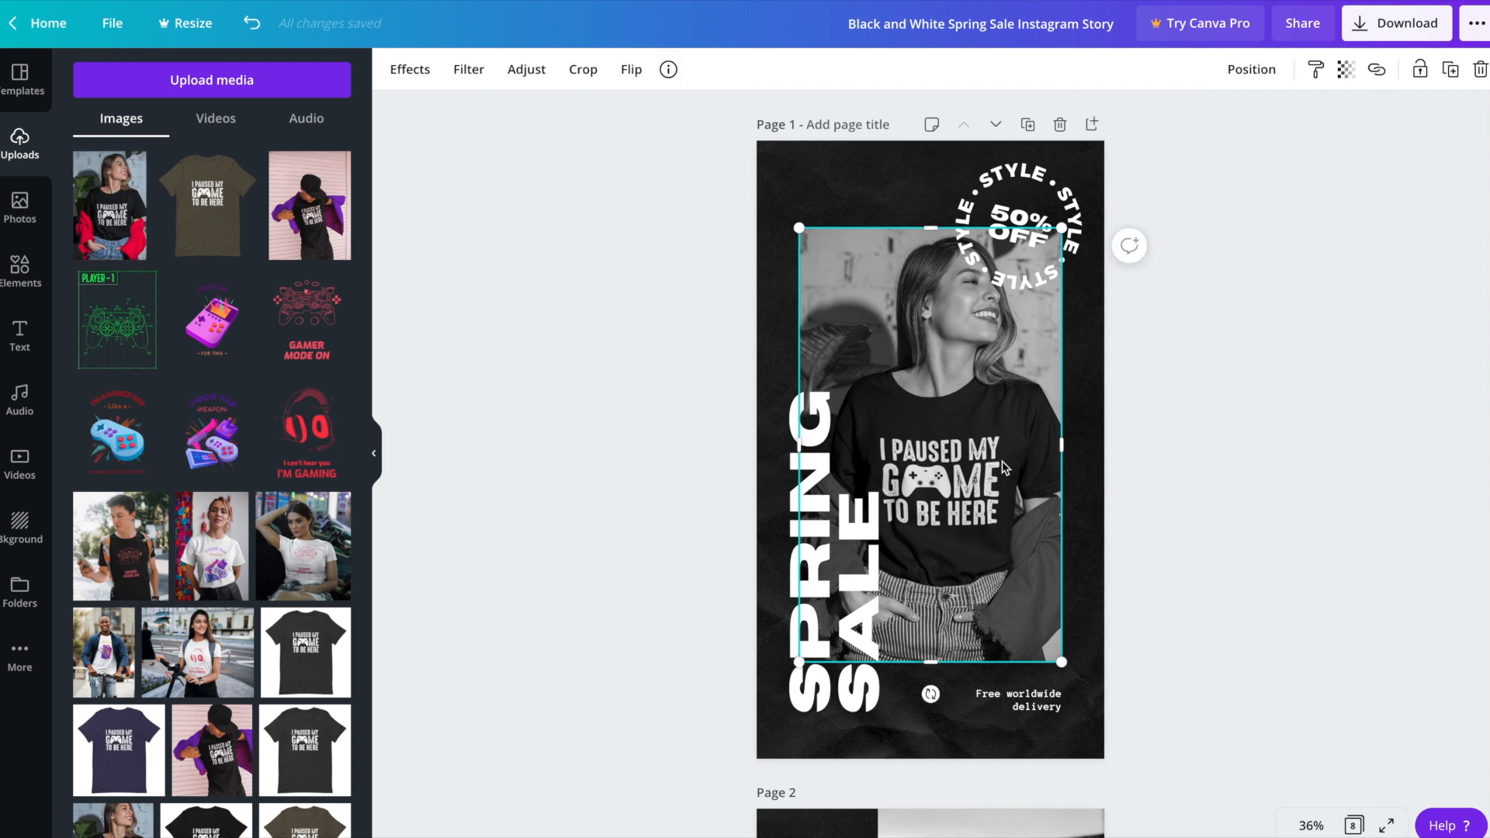
click(526, 78)
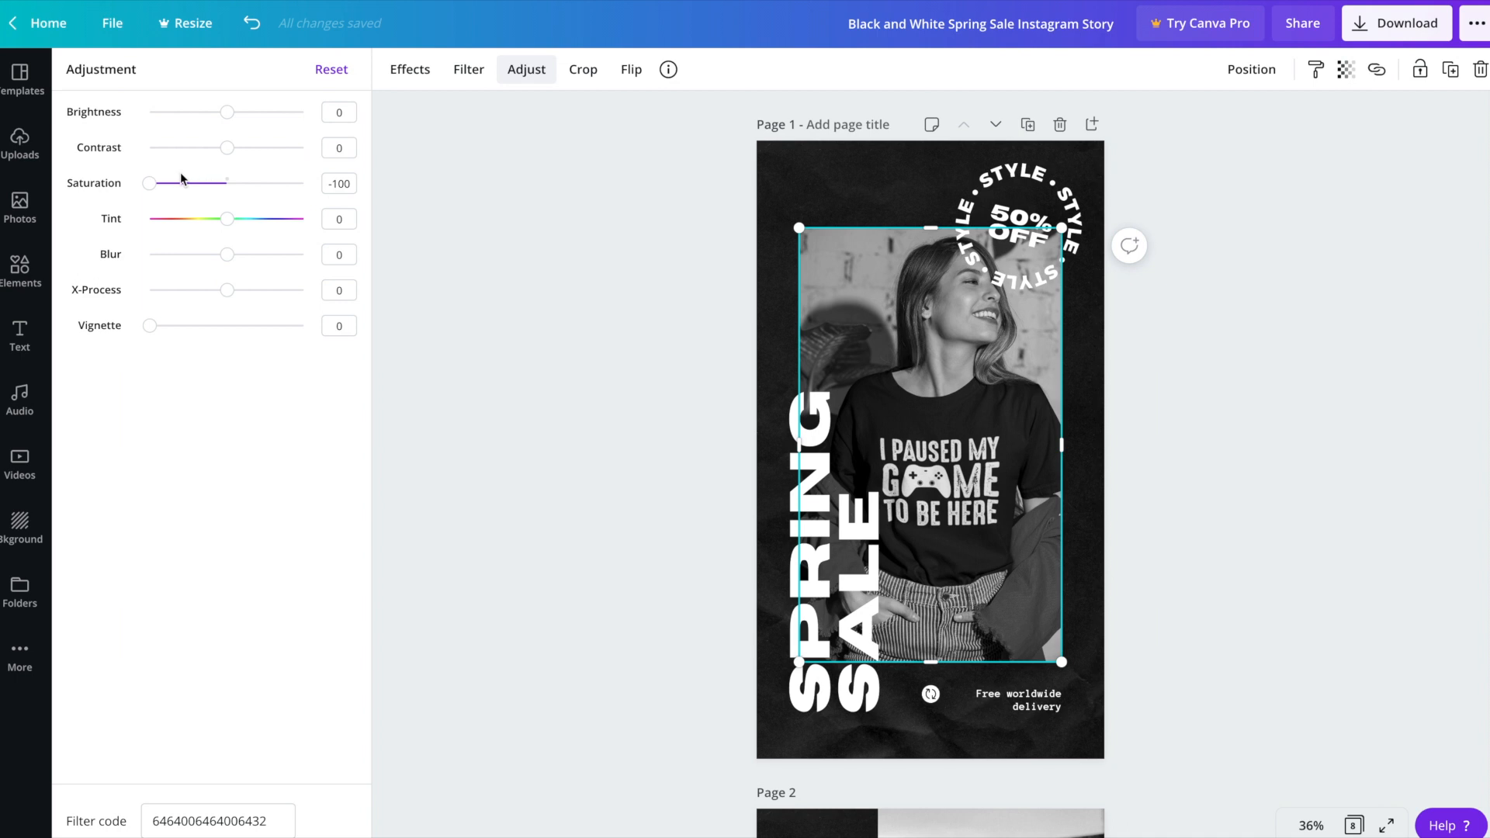
drag(149, 183, 225, 184)
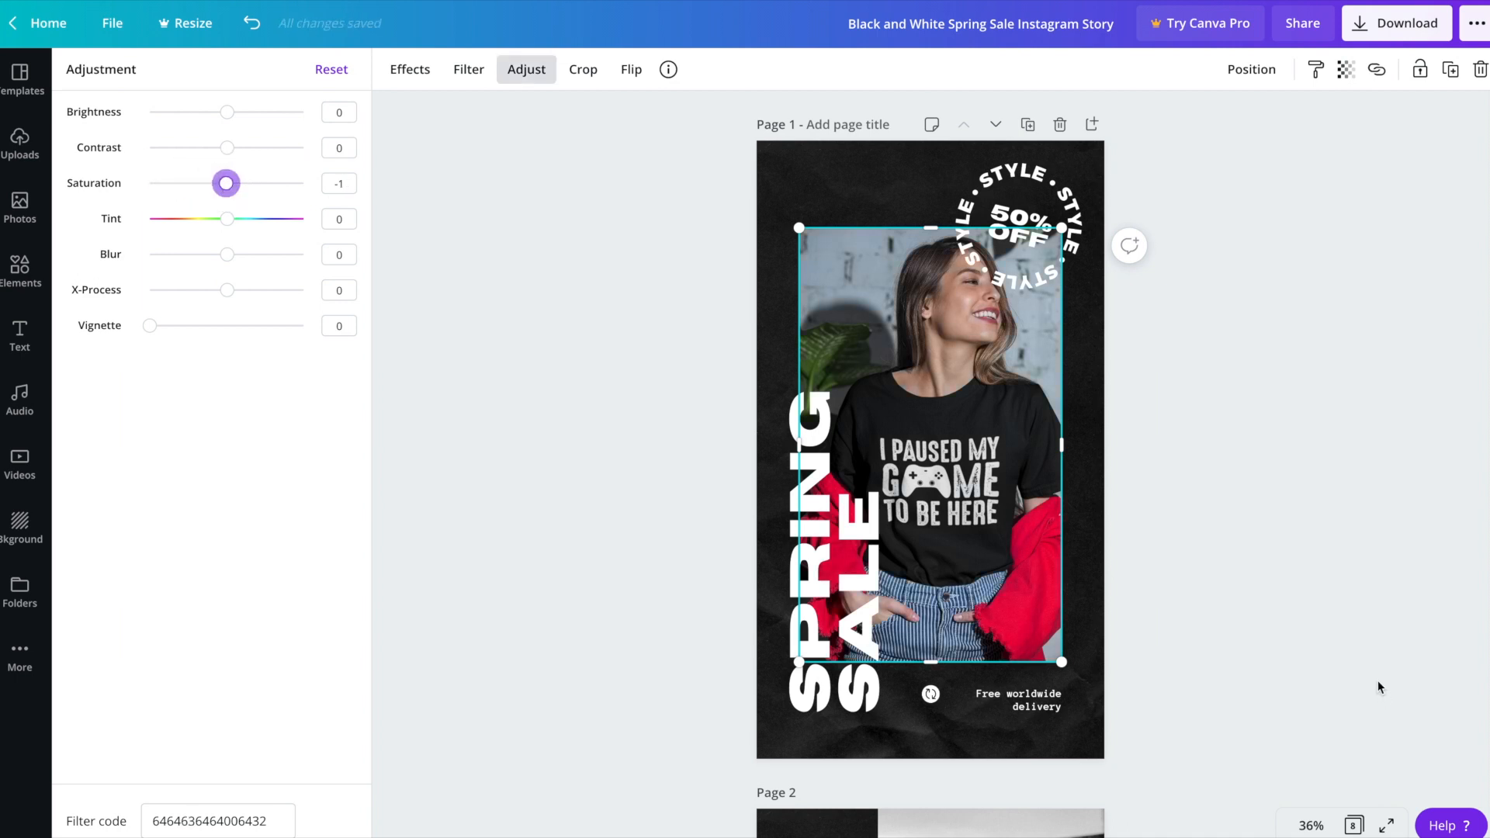
key(Escape)
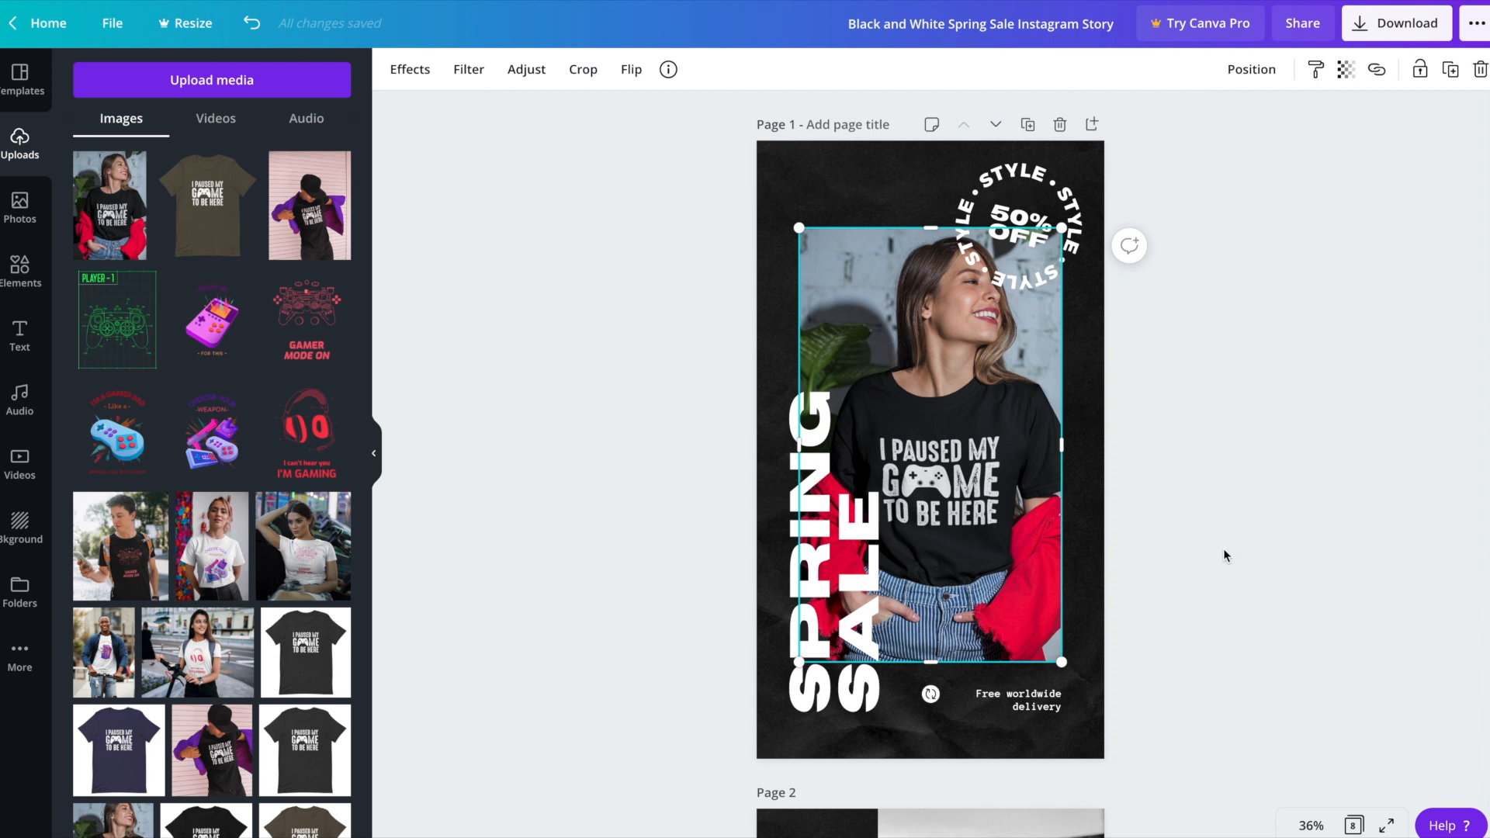
- Change page 1's "SPRING SALE" headline to "FLASH SALE"
click(821, 688)
click(820, 687)
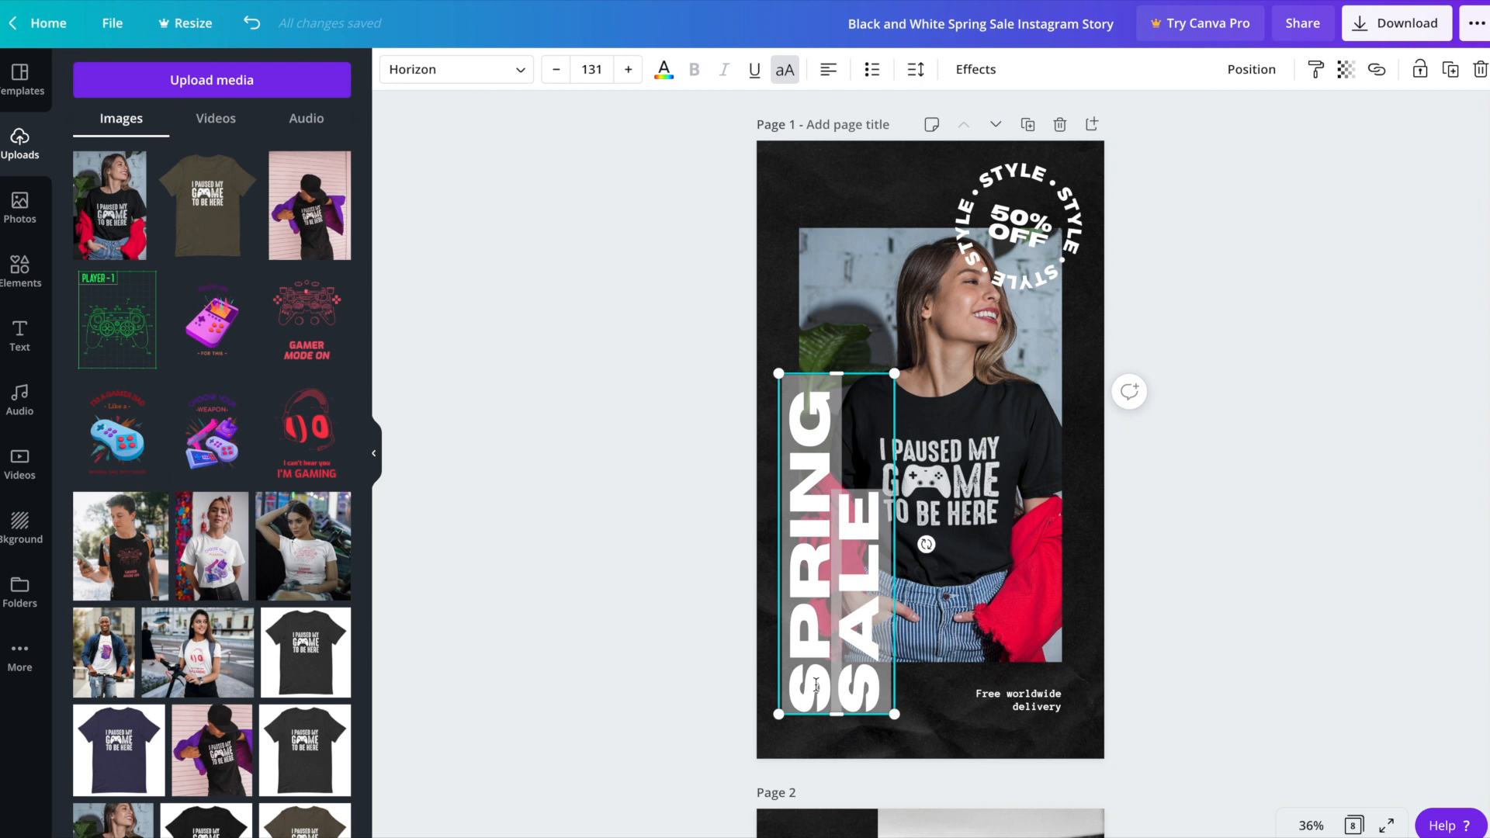
text(FLASH)
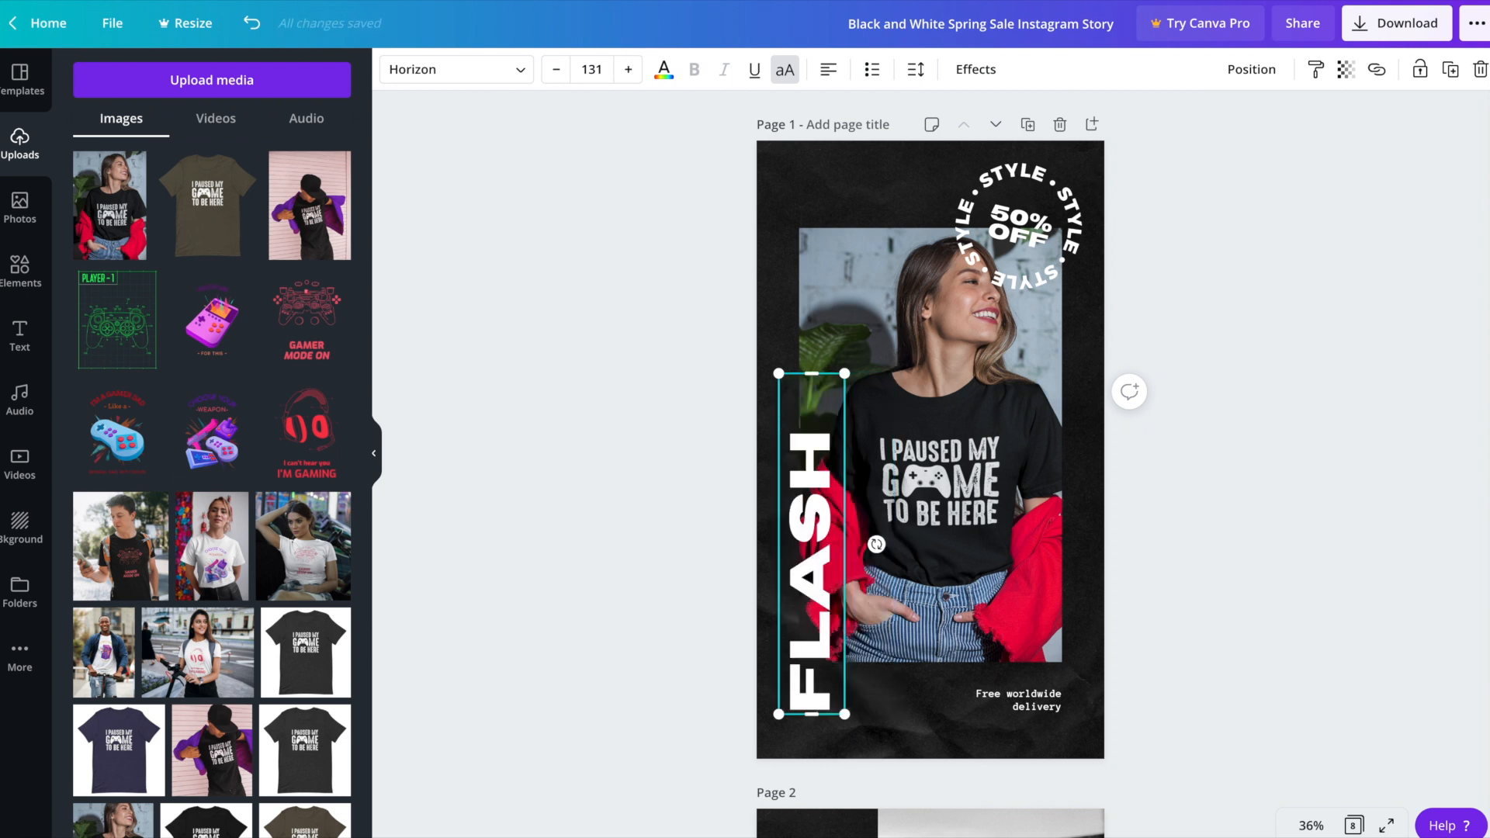
text( SALE)
- Replace the "Free worldwide delivery" text on page 1 with "Use promo code SAVE50 on your next purchase."
click(1032, 703)
click(1033, 703)
text(Use promo code SAVE50 on your next purchase.)
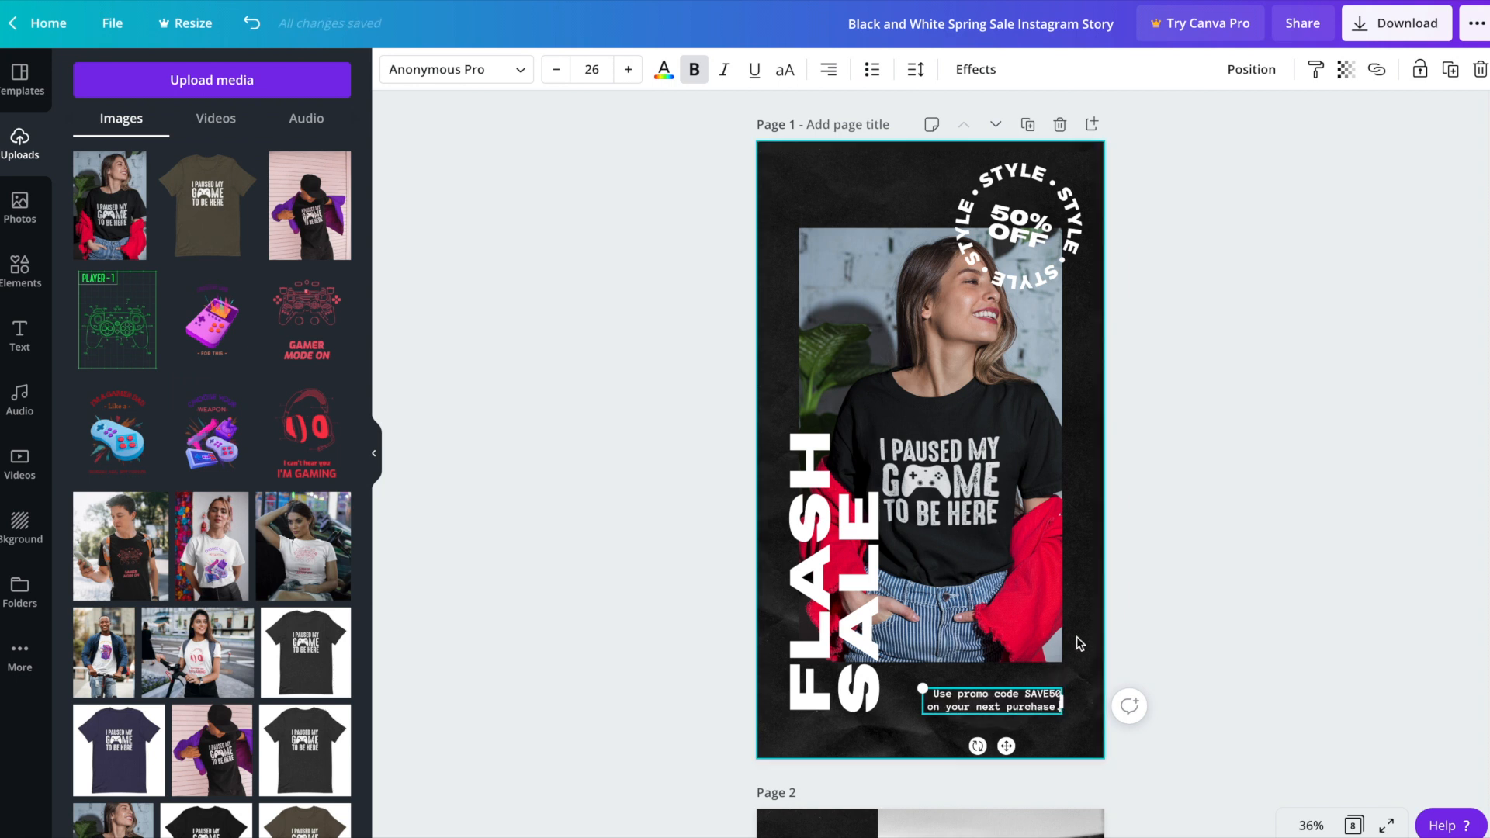
click(1202, 593)
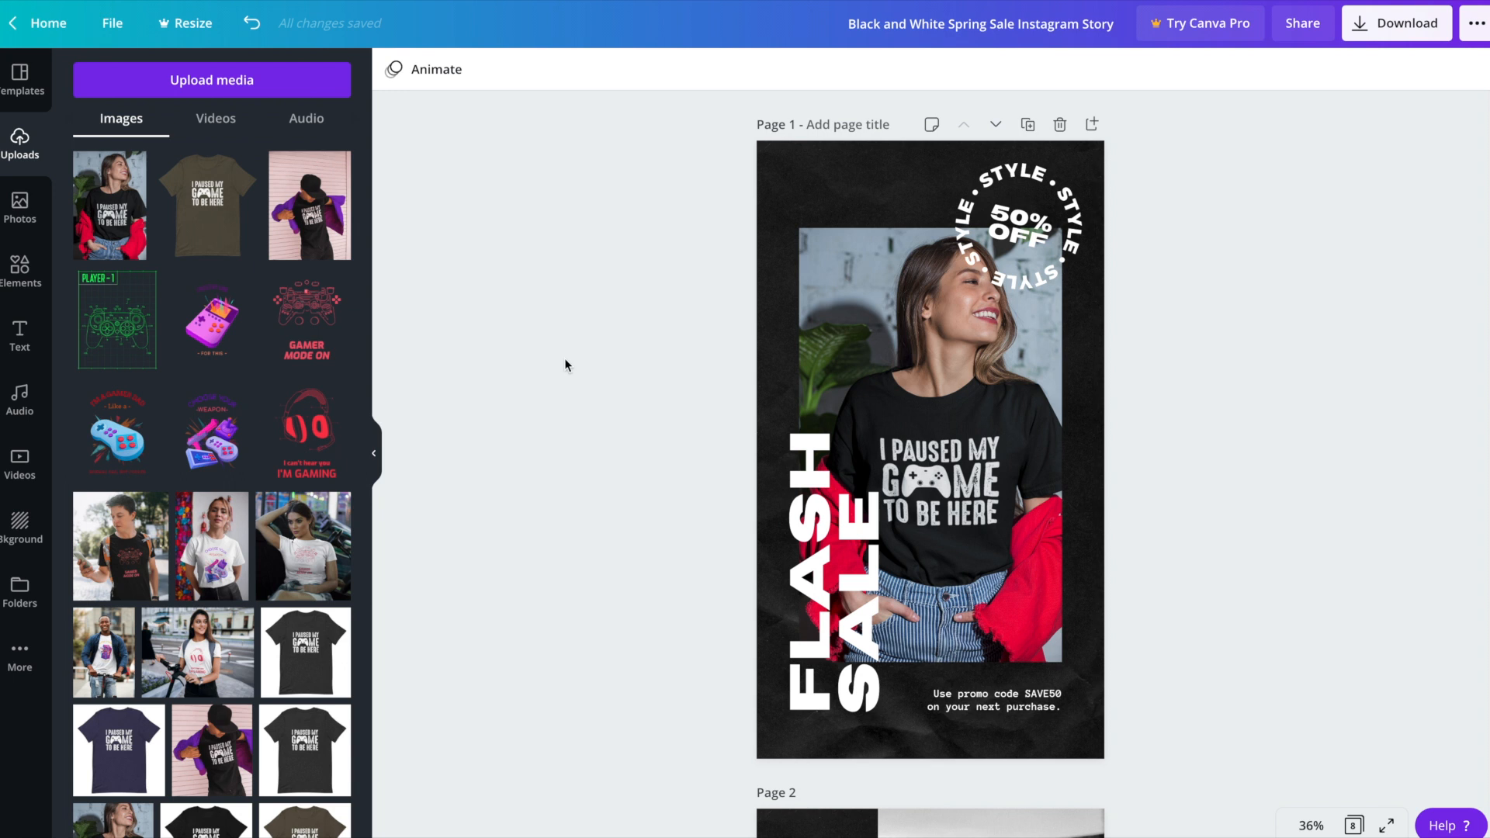
- Close the Spring Sale template preview and browse the general Instagram story templates
click(31, 84)
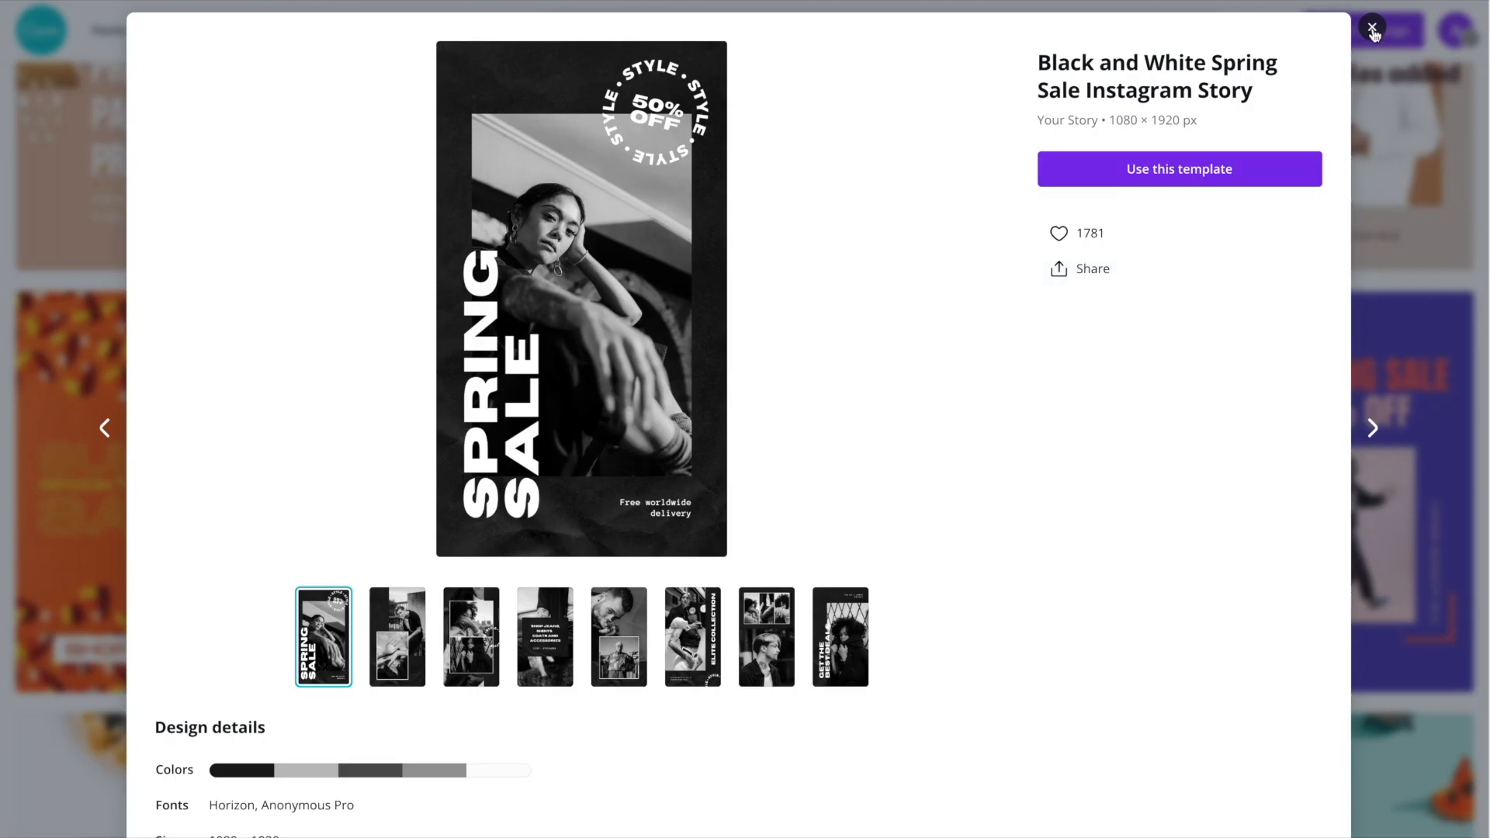
click(1372, 31)
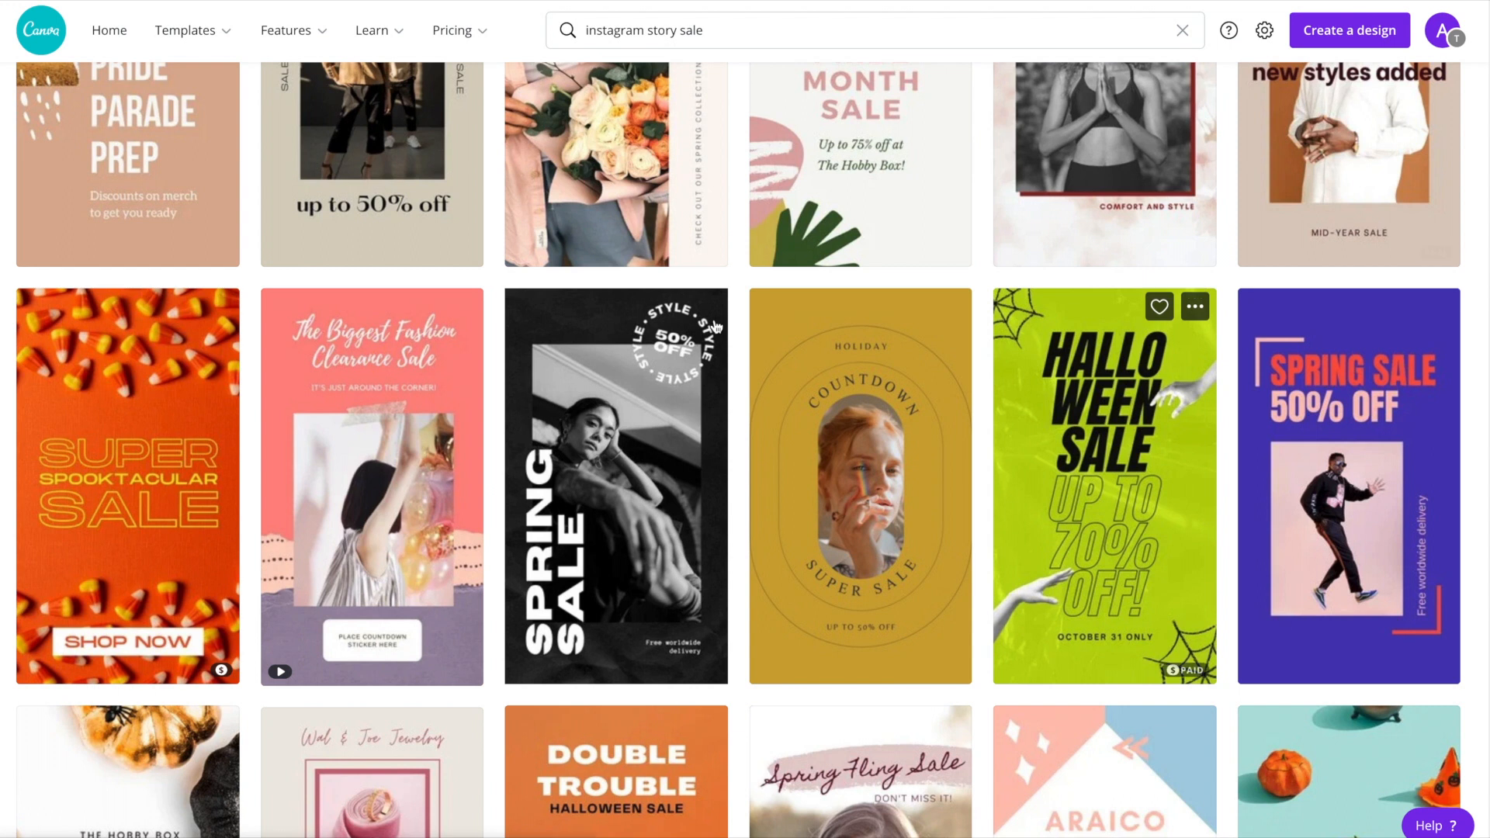
mouse_move(187, 31)
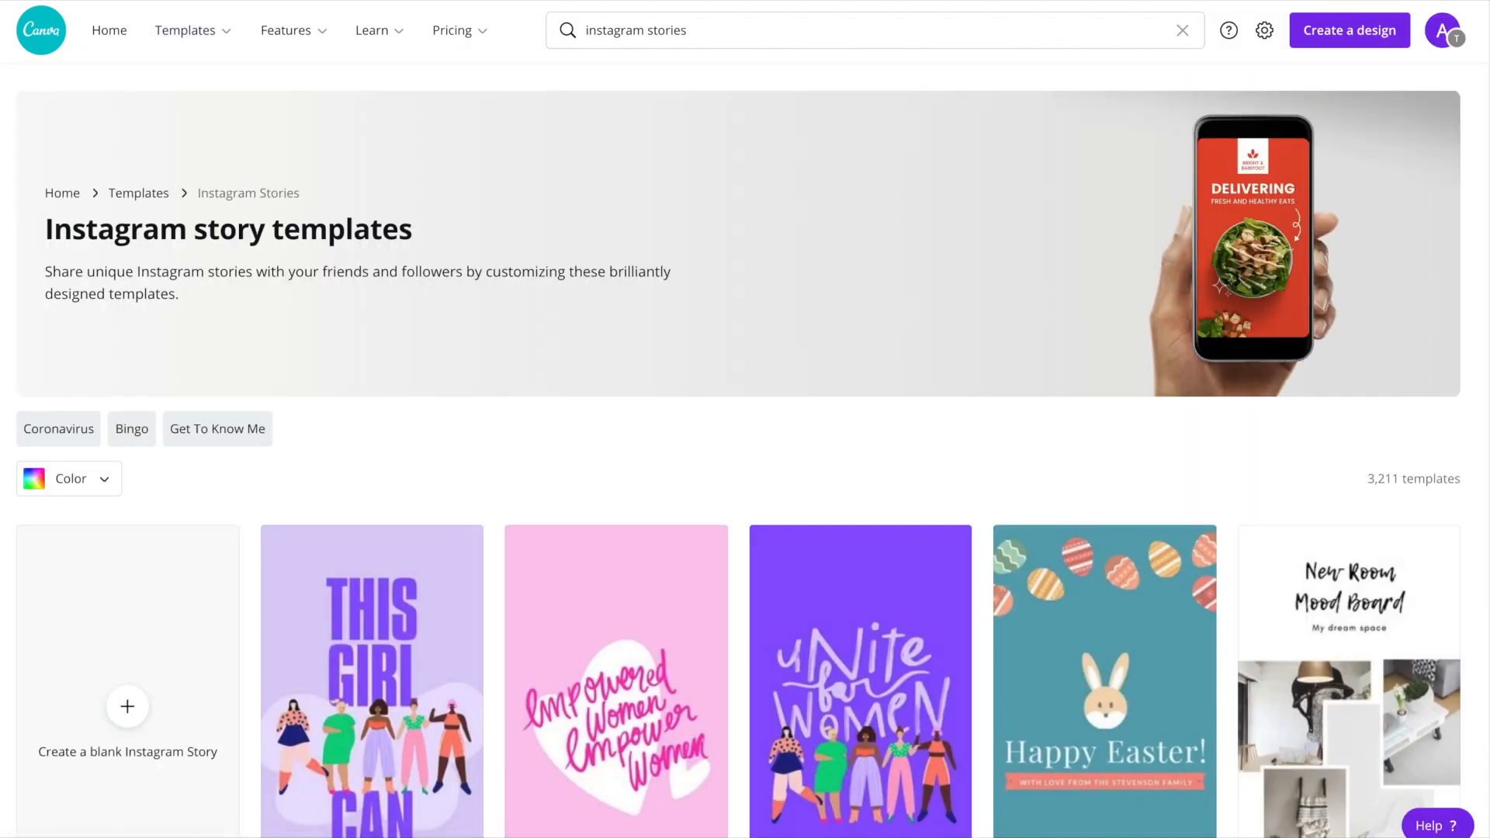
drag(1486, 63, 1488, 241)
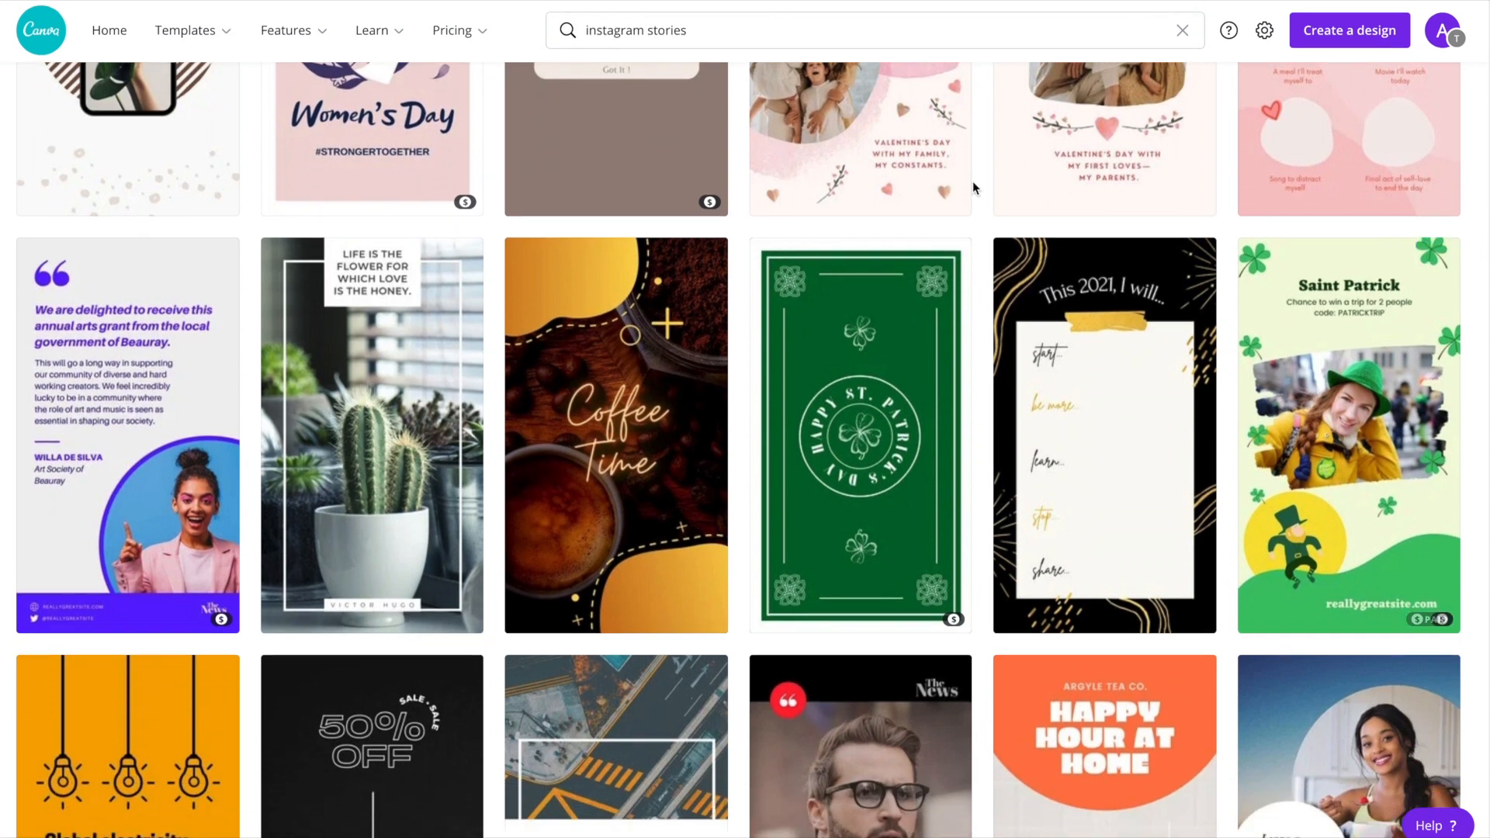
- Search templates for "instagram story sale video" and start a design from the Teal Video Centric Health / Fitness Sale Your Story template
double_click(813, 27)
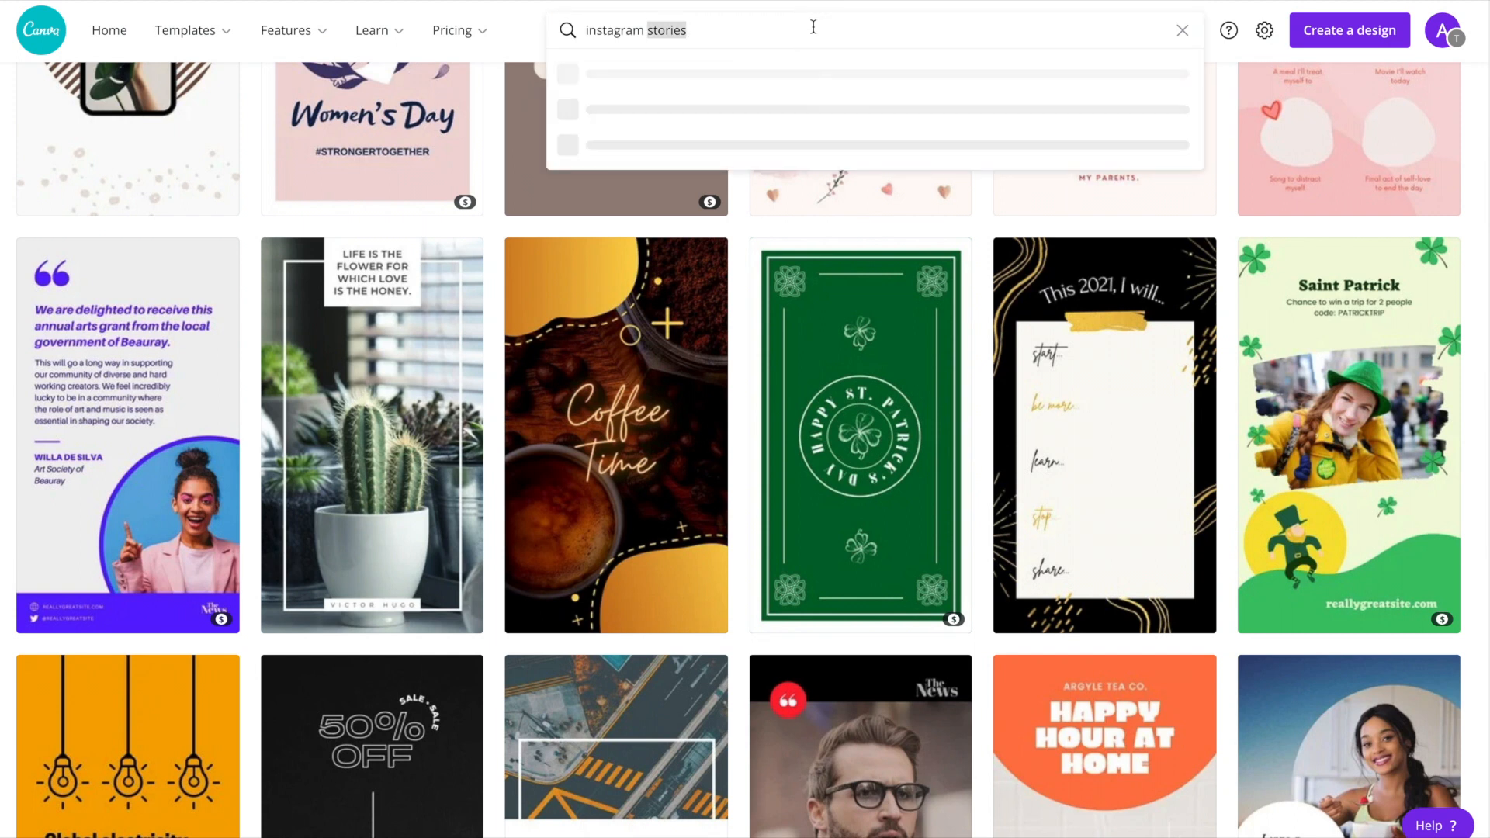
text(story sale video)
key(Return)
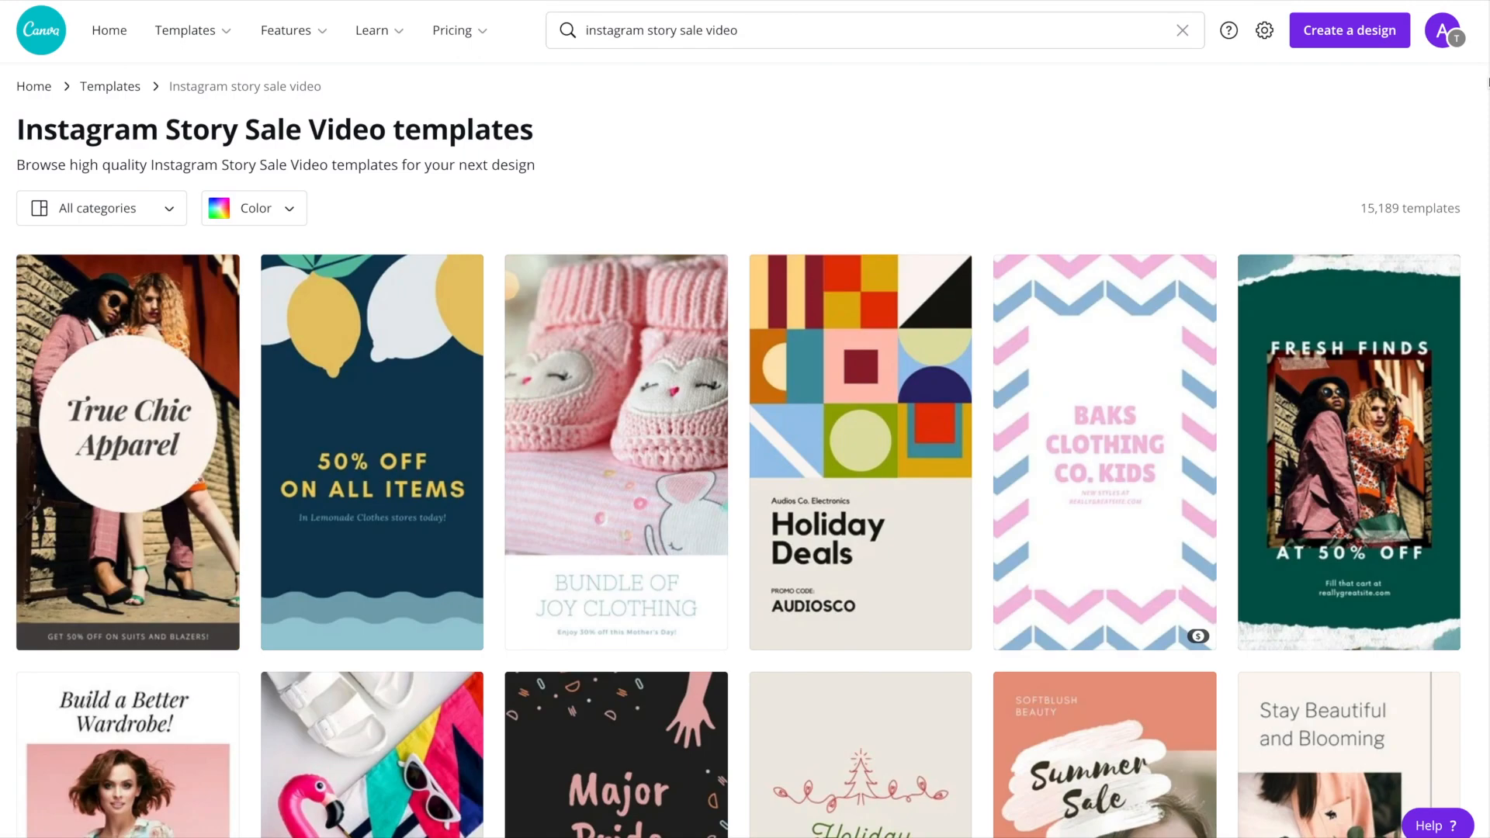
drag(1489, 78, 1478, 329)
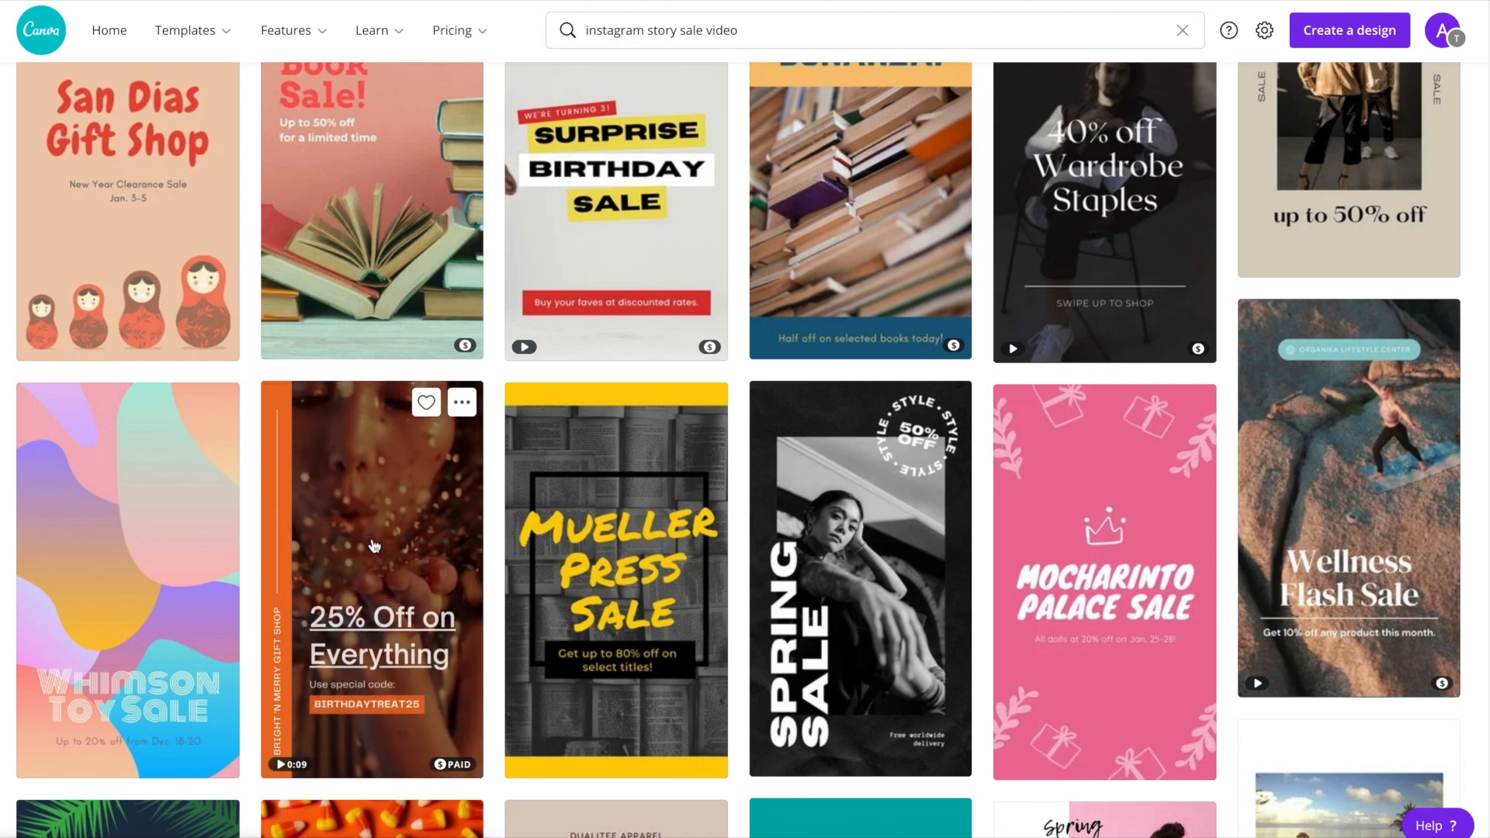
click(1363, 484)
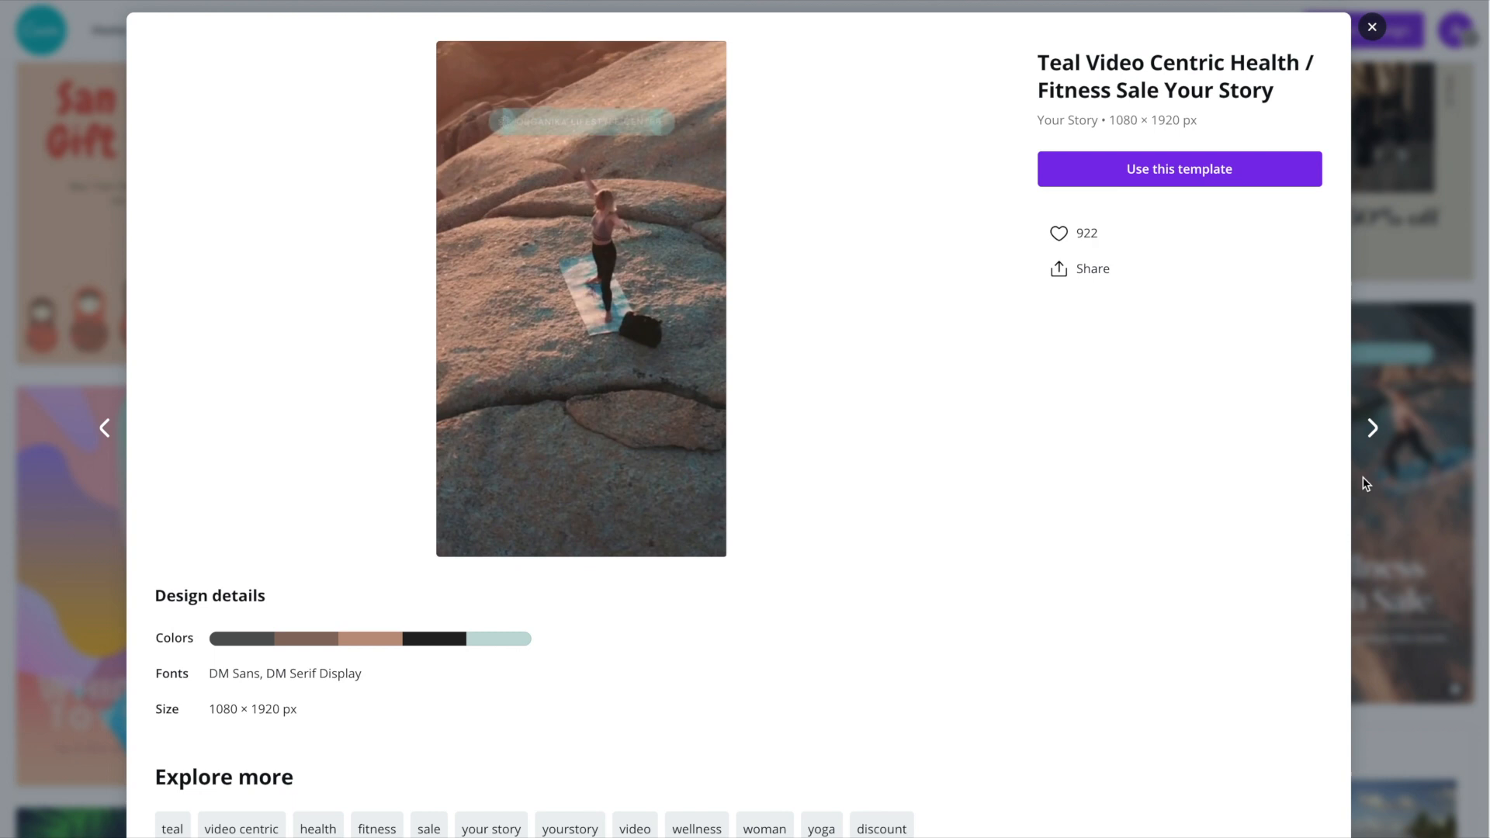
click(1230, 172)
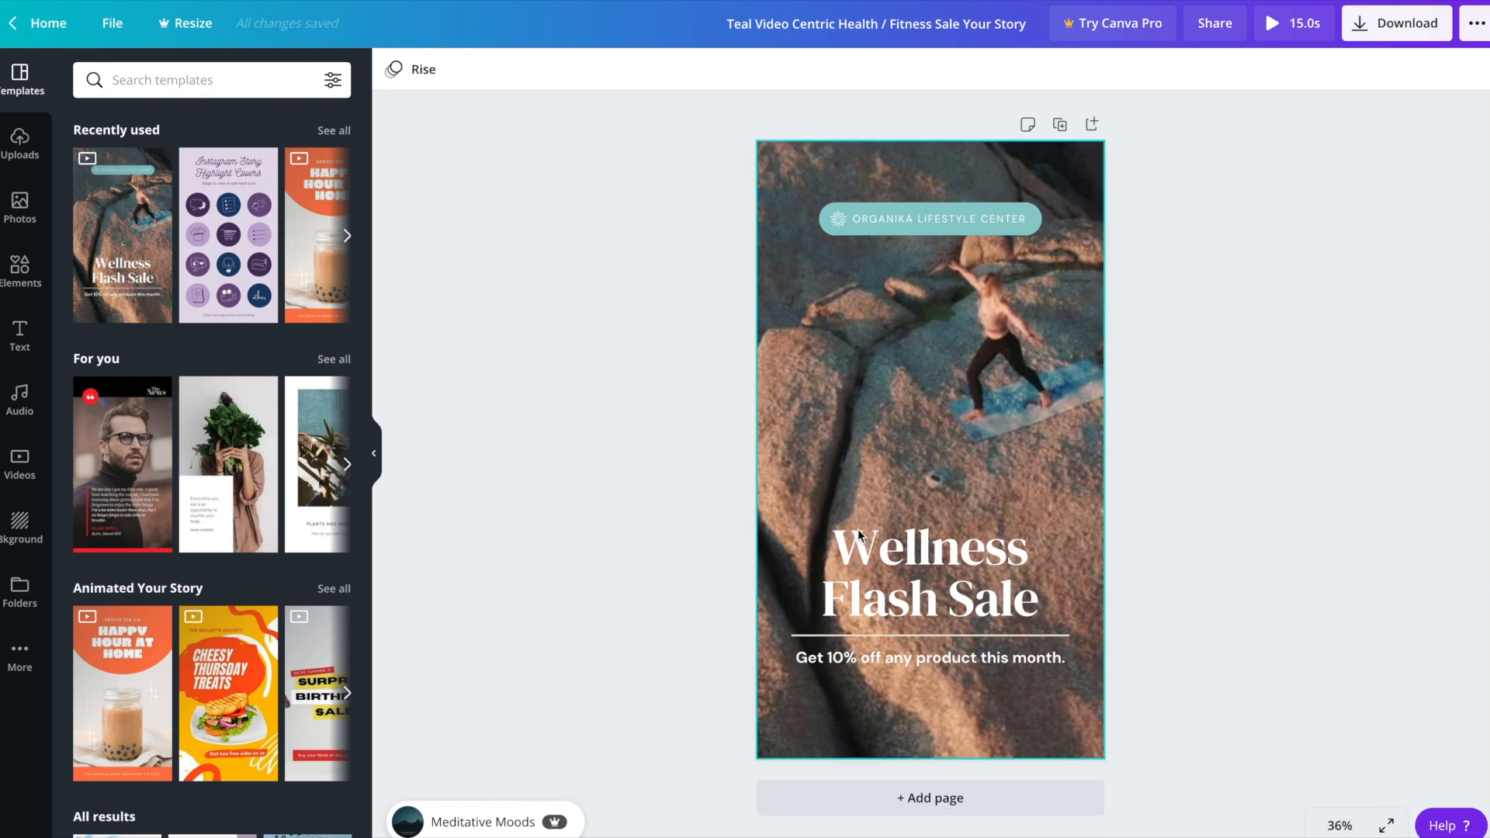
- Replace the template's background video with the first uploaded 9.6s clip of the woman in the gaming T-shirt
click(20, 140)
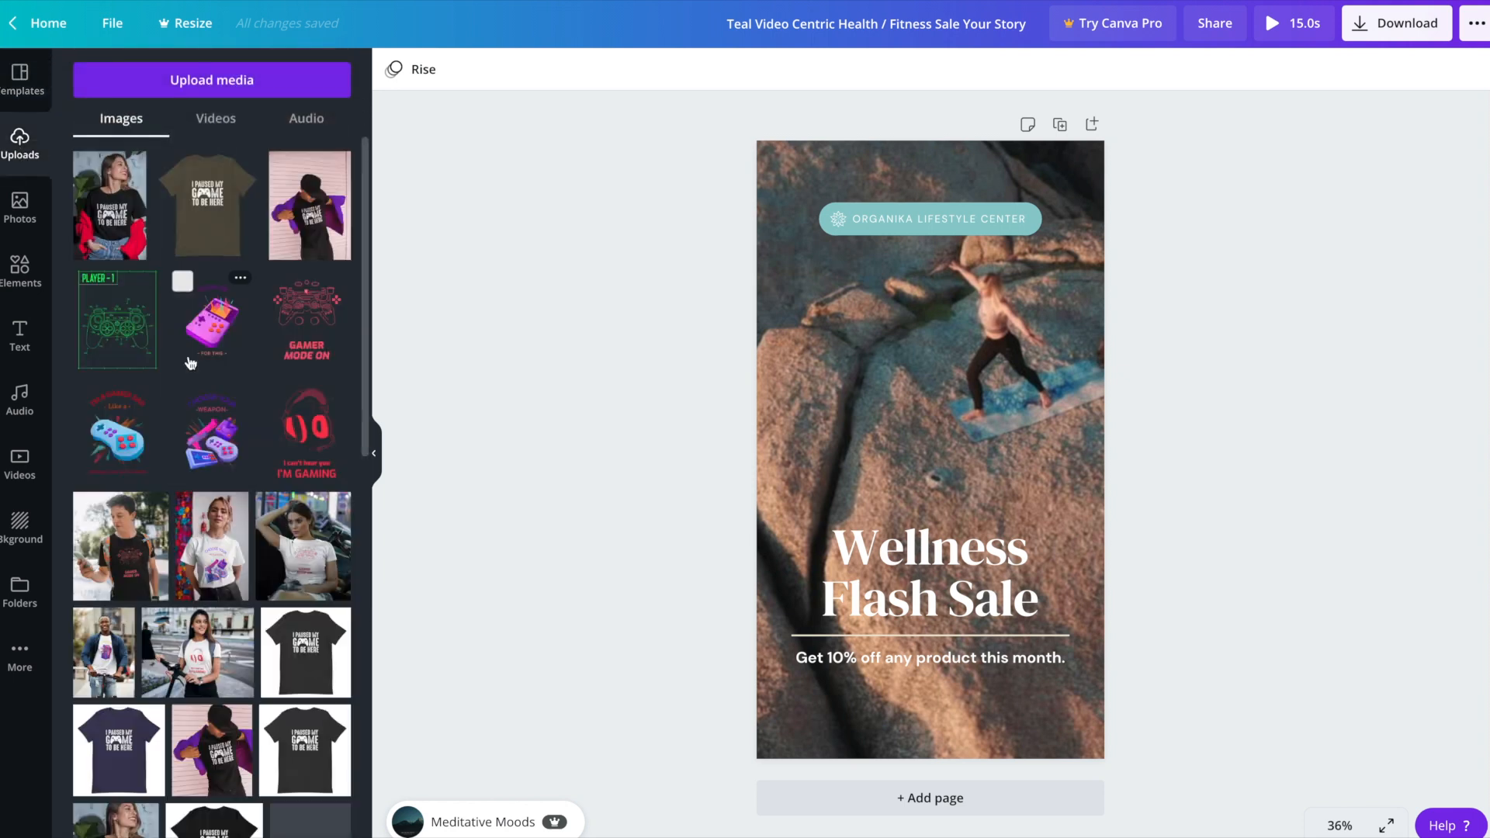
click(216, 118)
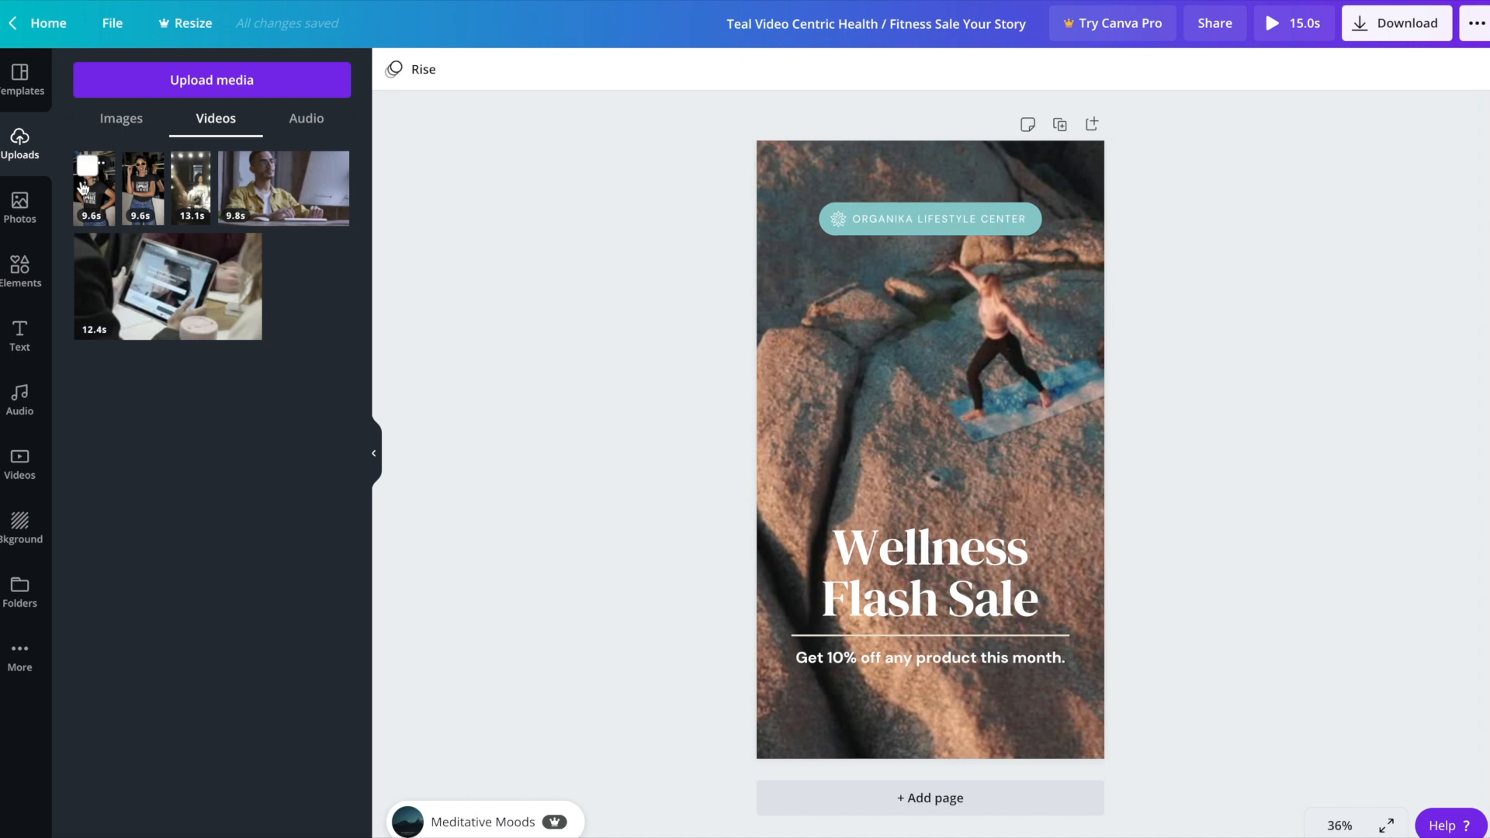
click(82, 188)
drag(82, 188, 767, 400)
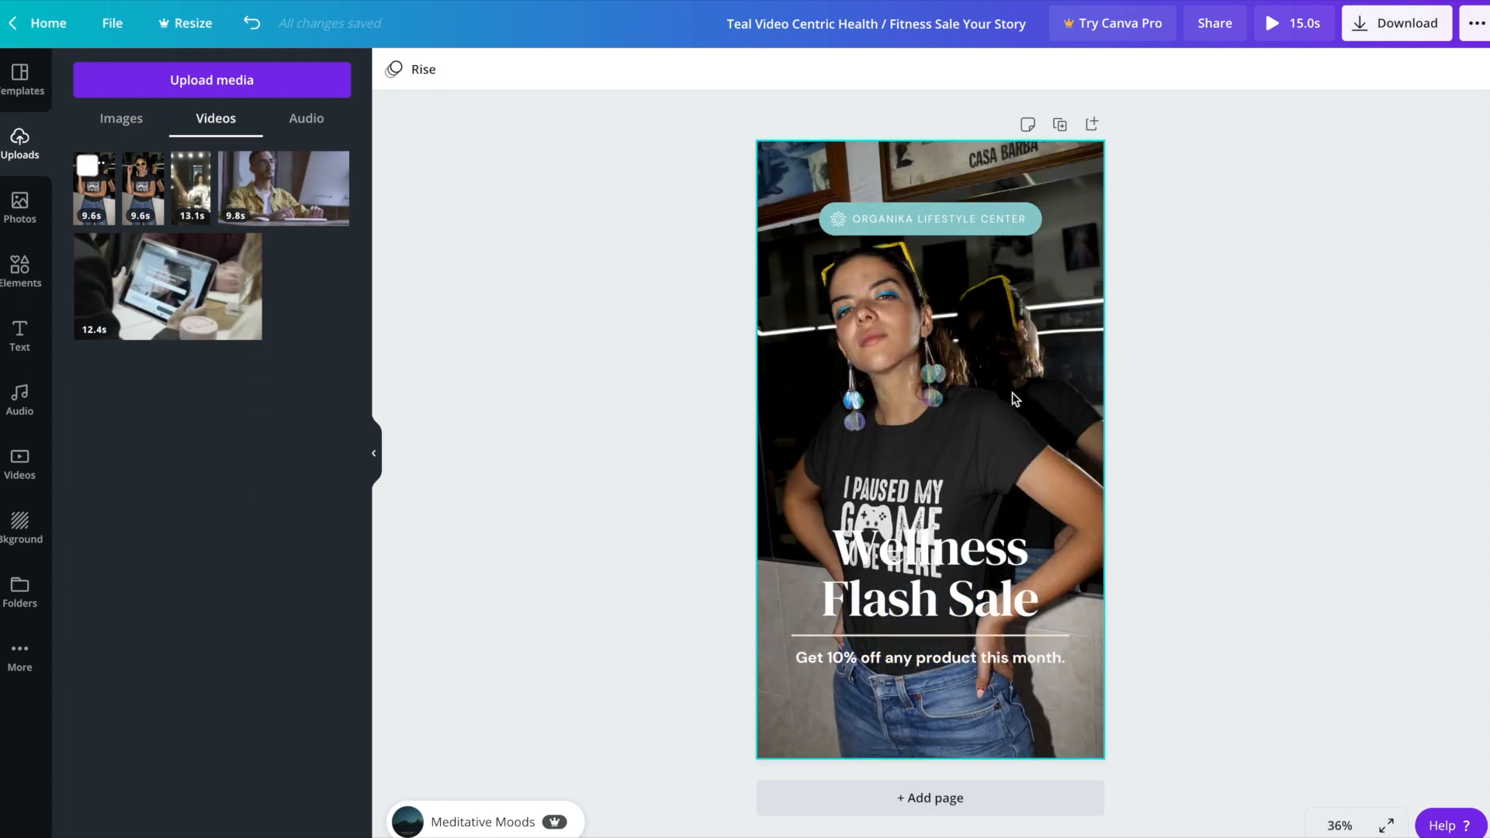
- Enlarge the background video within its crop and reposition it so the T-shirt print sits above the headline
click(1012, 392)
double_click(1013, 397)
drag(1023, 430, 997, 365)
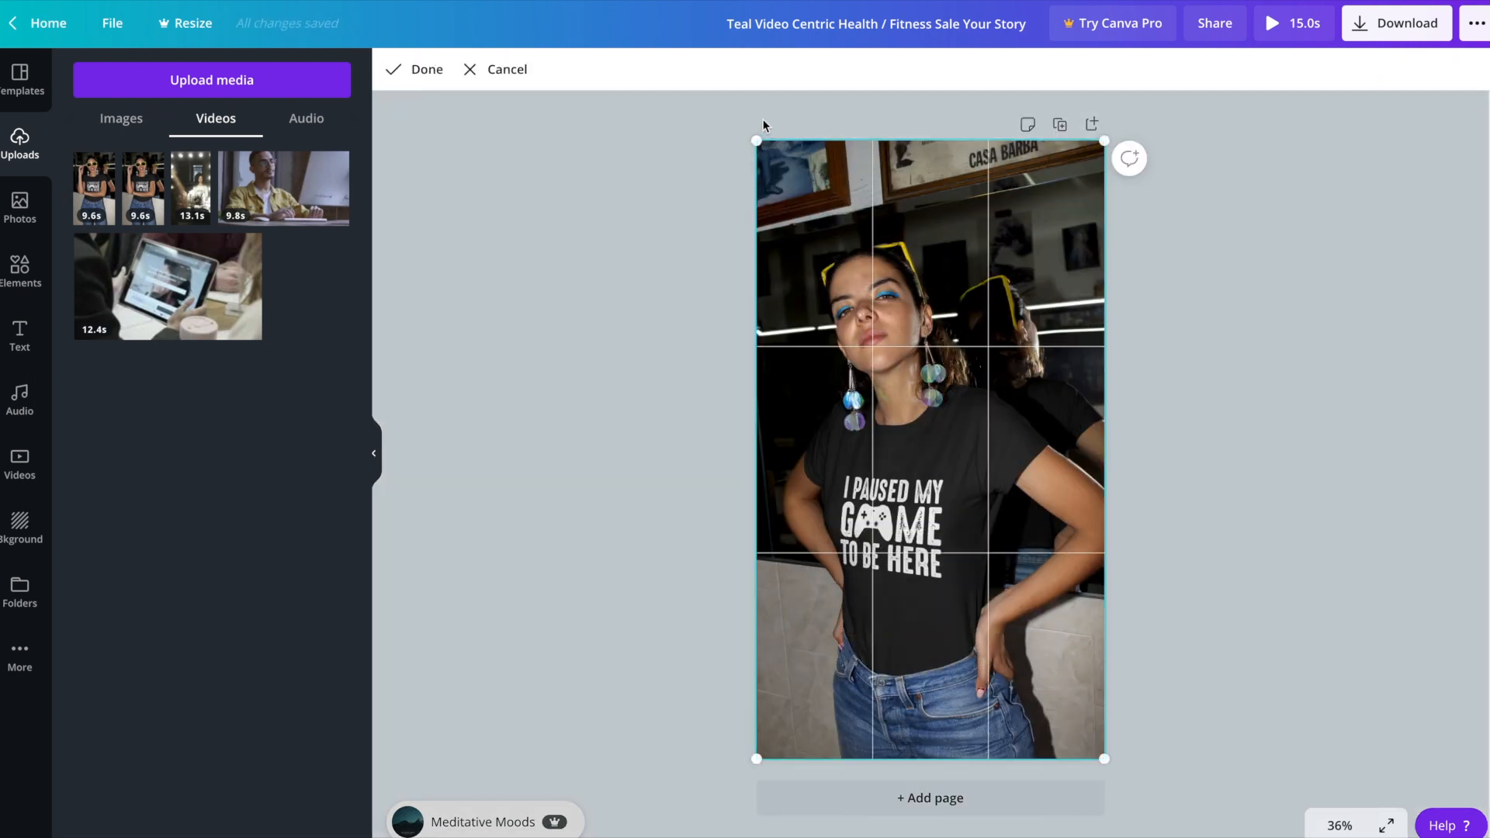
drag(757, 141, 709, 91)
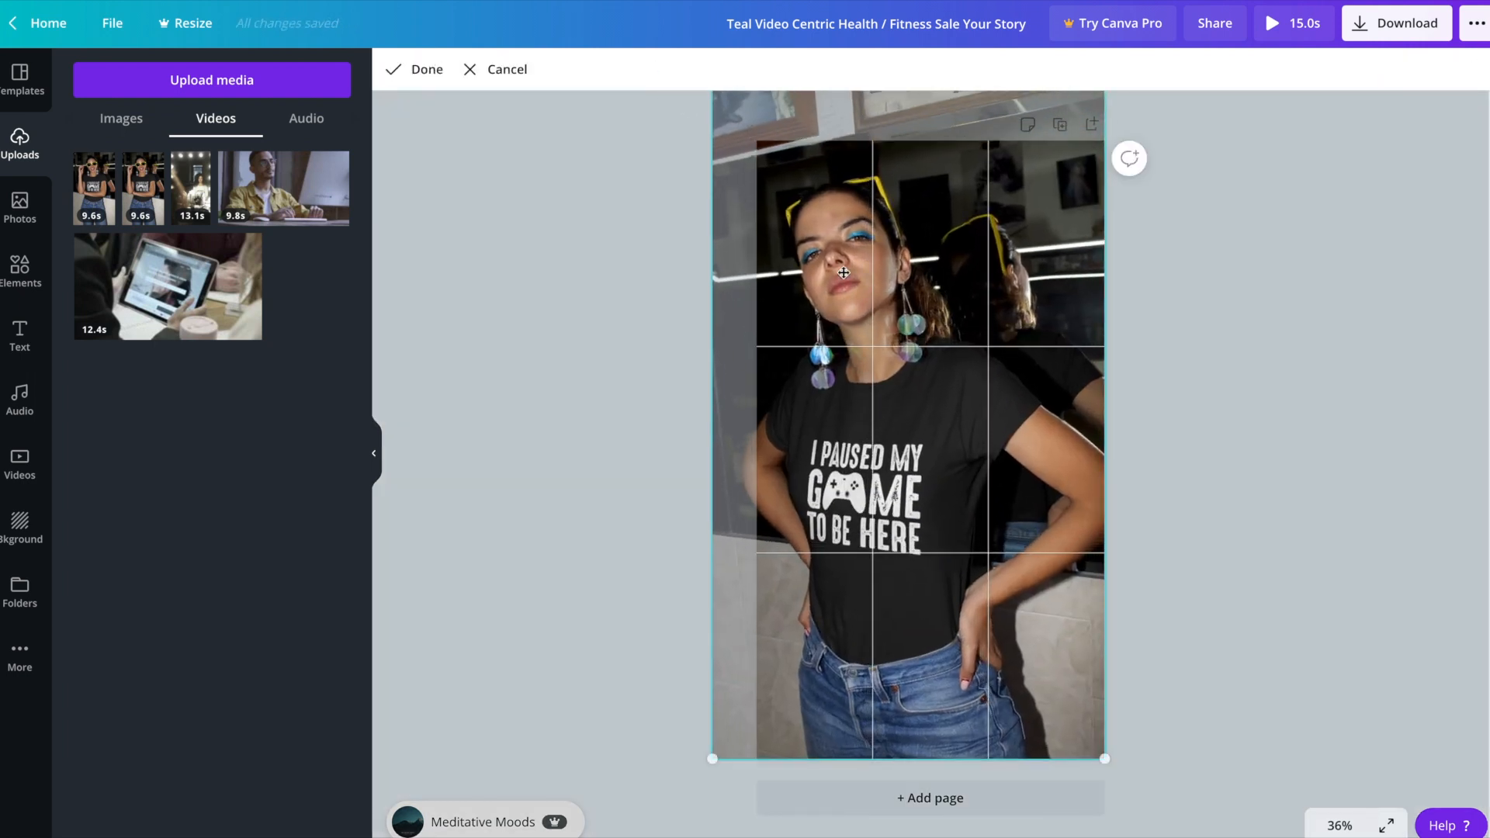
drag(927, 292, 912, 284)
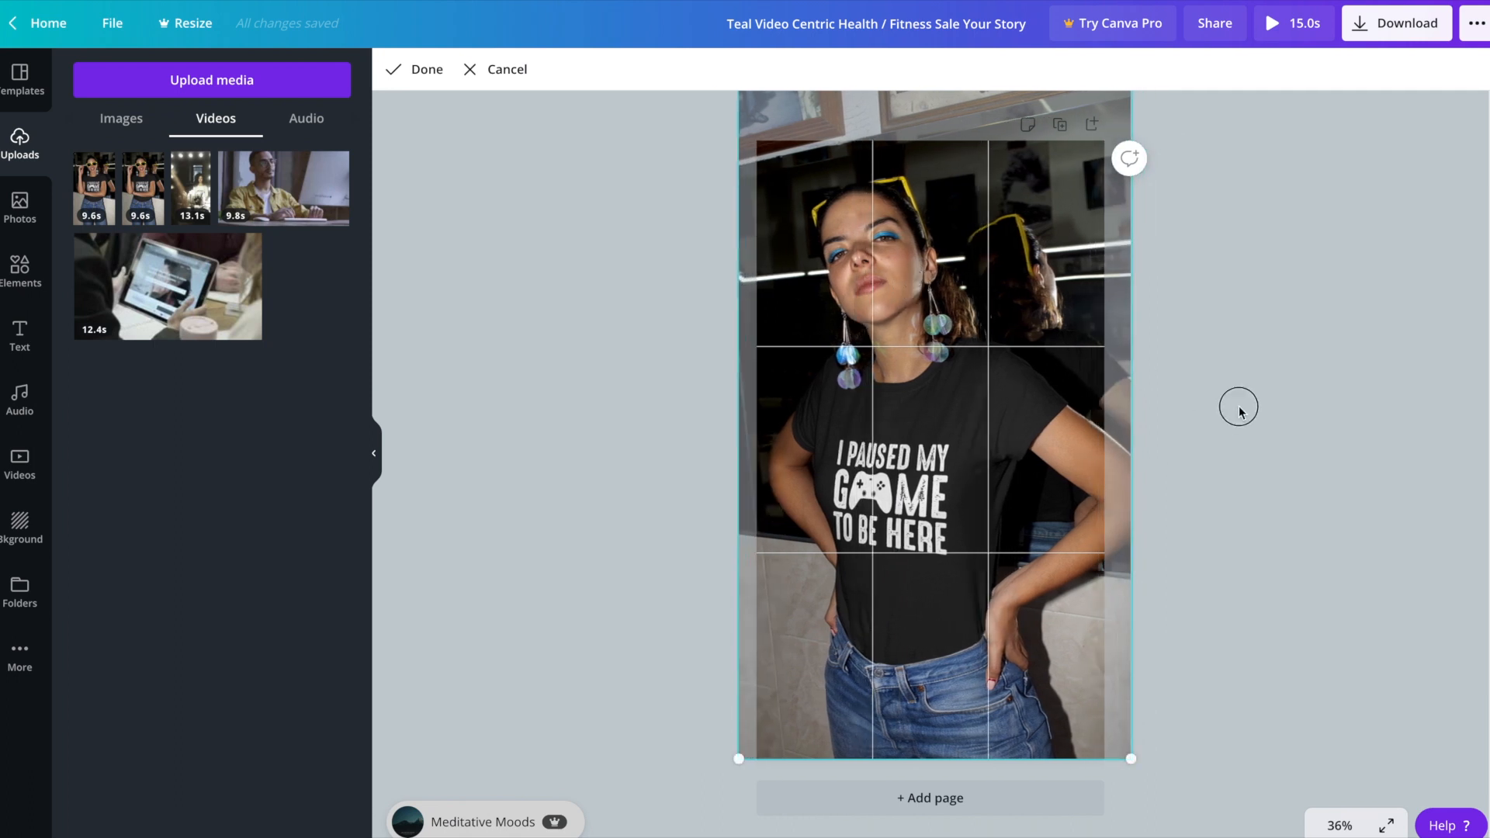
click(1162, 500)
click(926, 468)
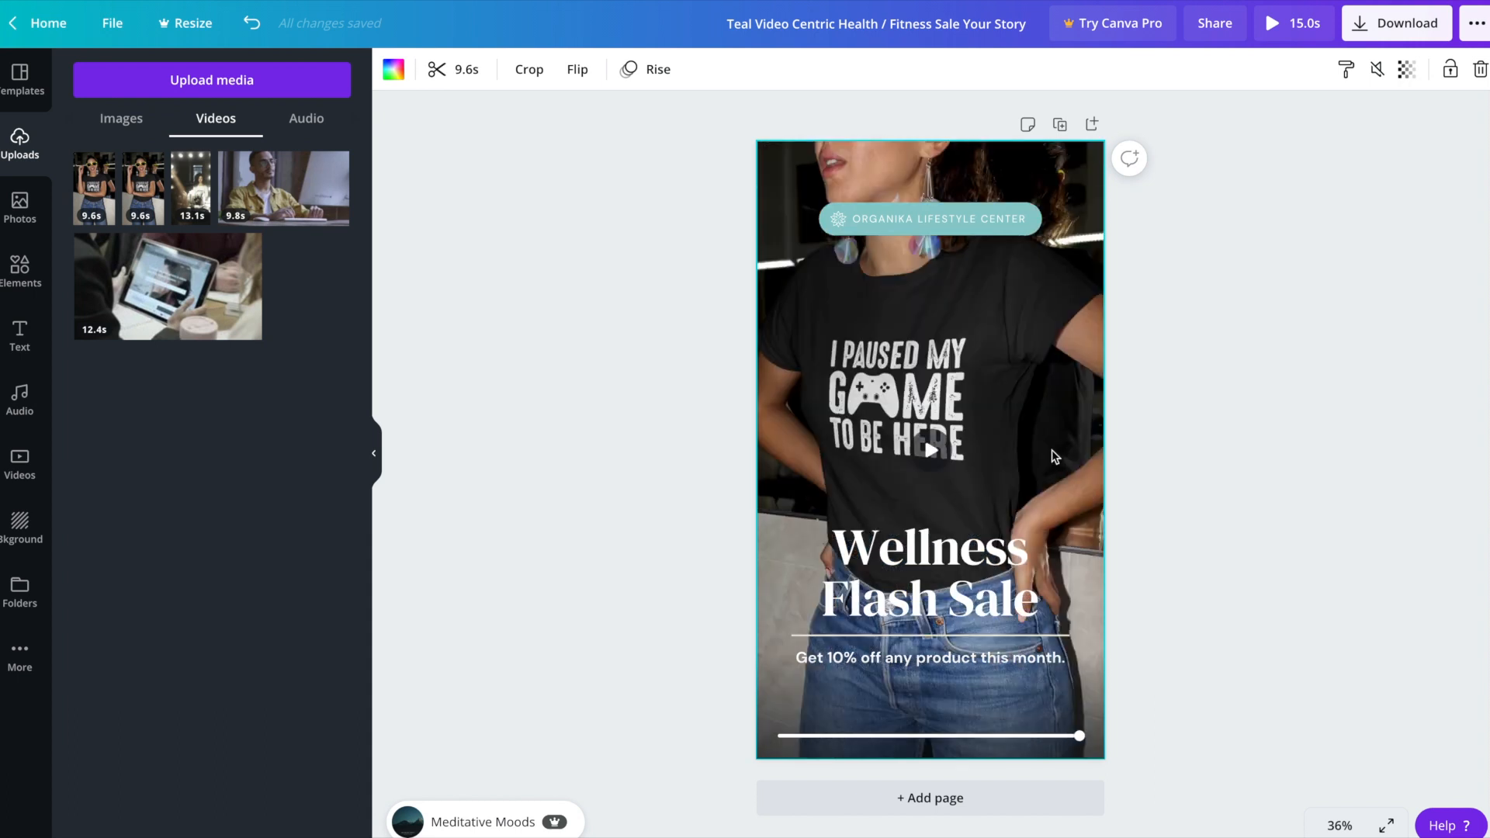
- Remove "Wellness" from the headline and set the remaining "Flash Sale" text in uppercase
double_click(962, 559)
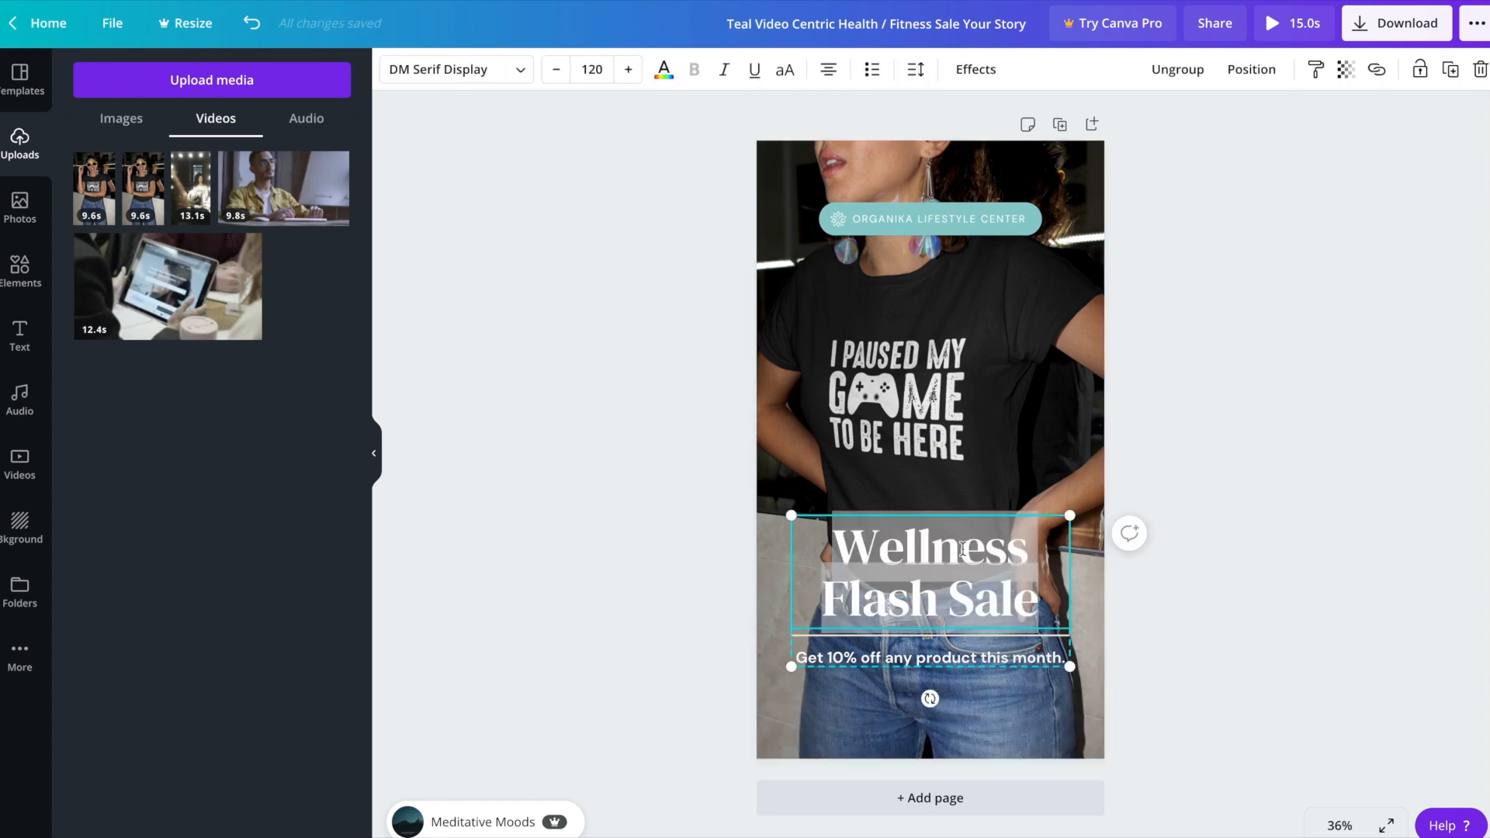
key(BackSpace)
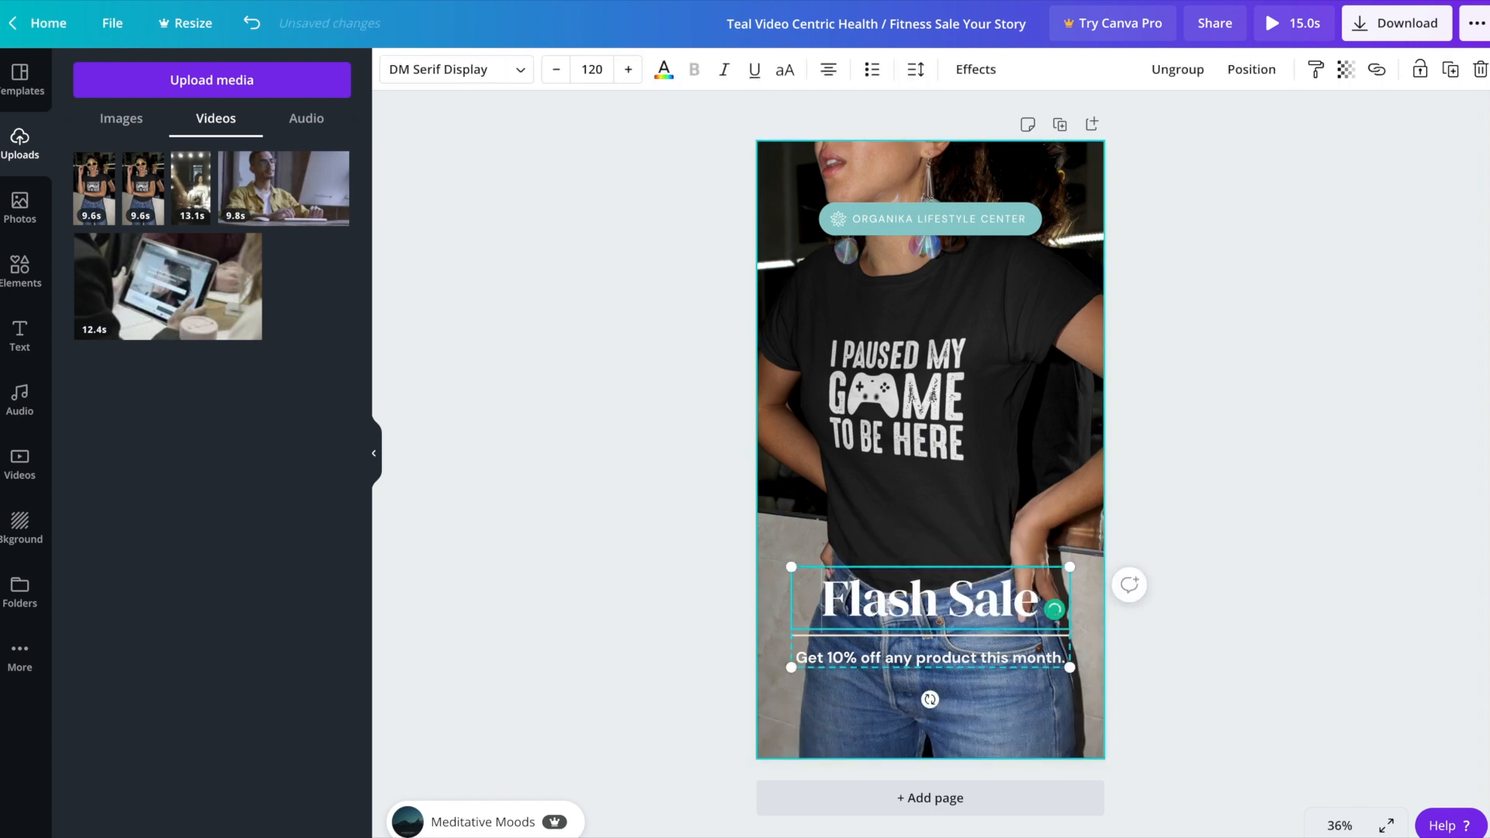
triple_click(974, 569)
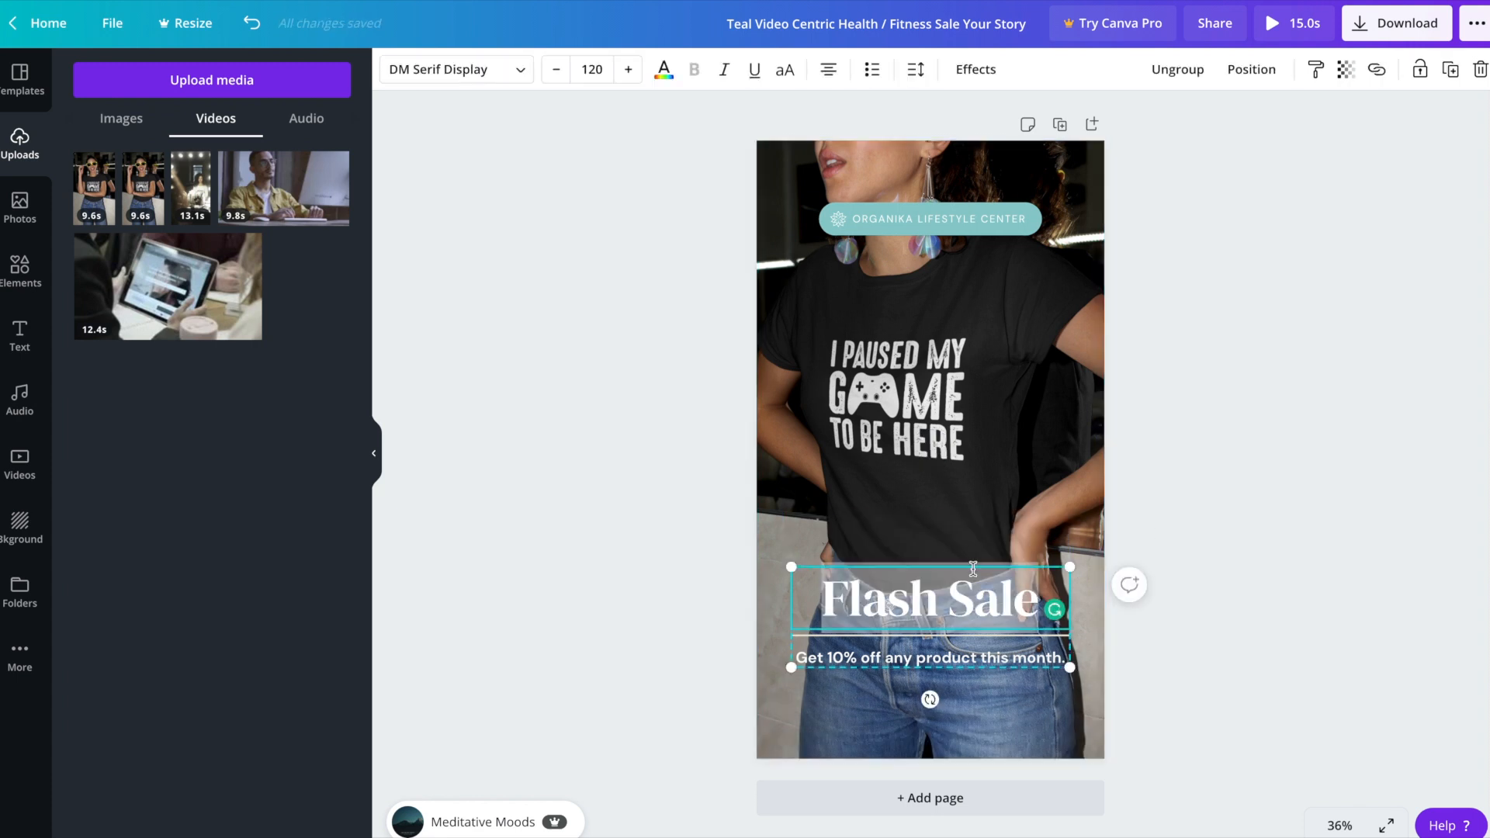
click(786, 74)
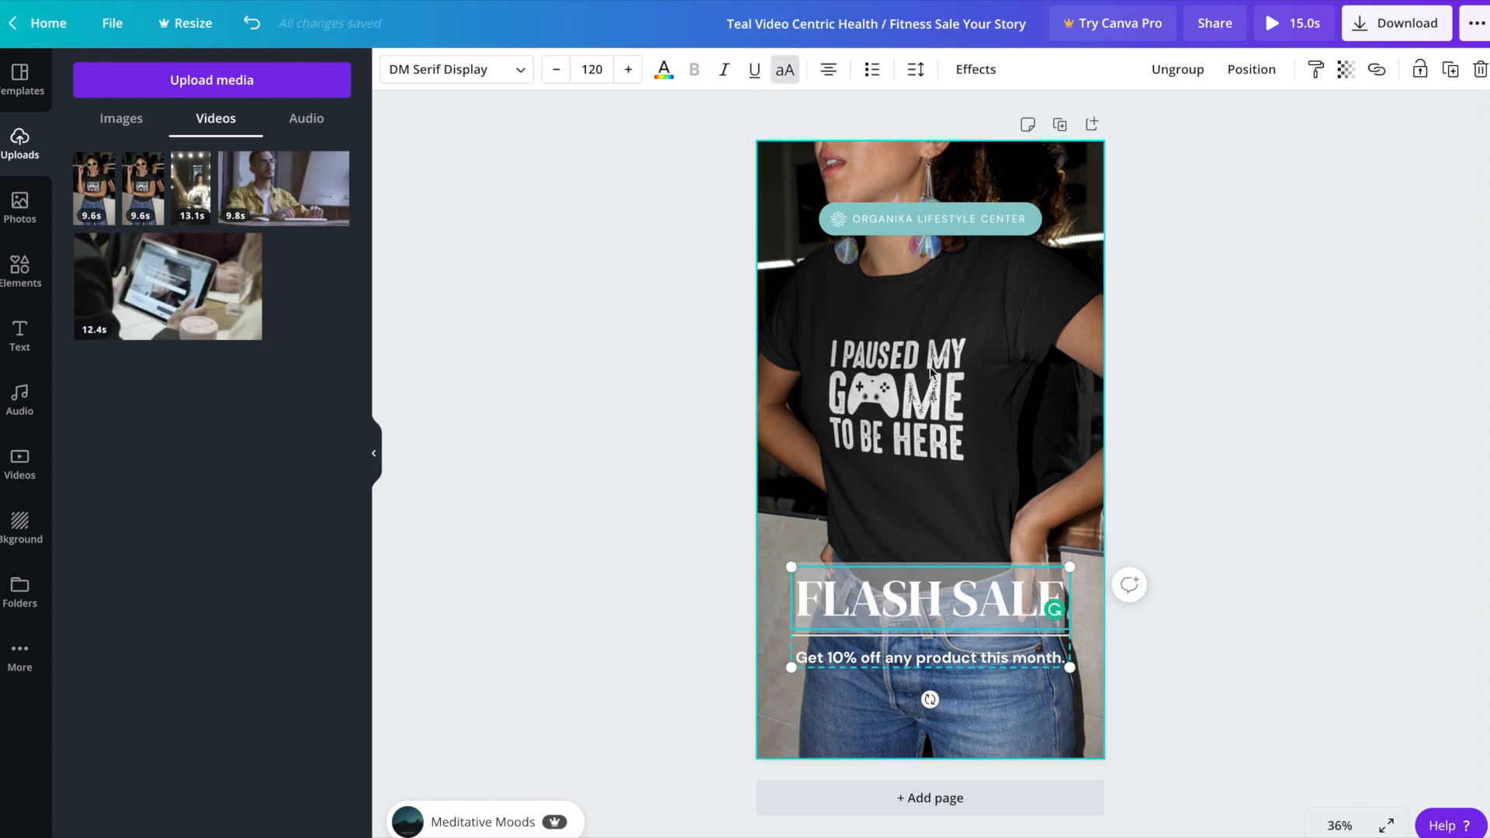
- Replace the 10% discount line with "Use promo code SAVE 50 to save 50% on your next purchase"
click(944, 658)
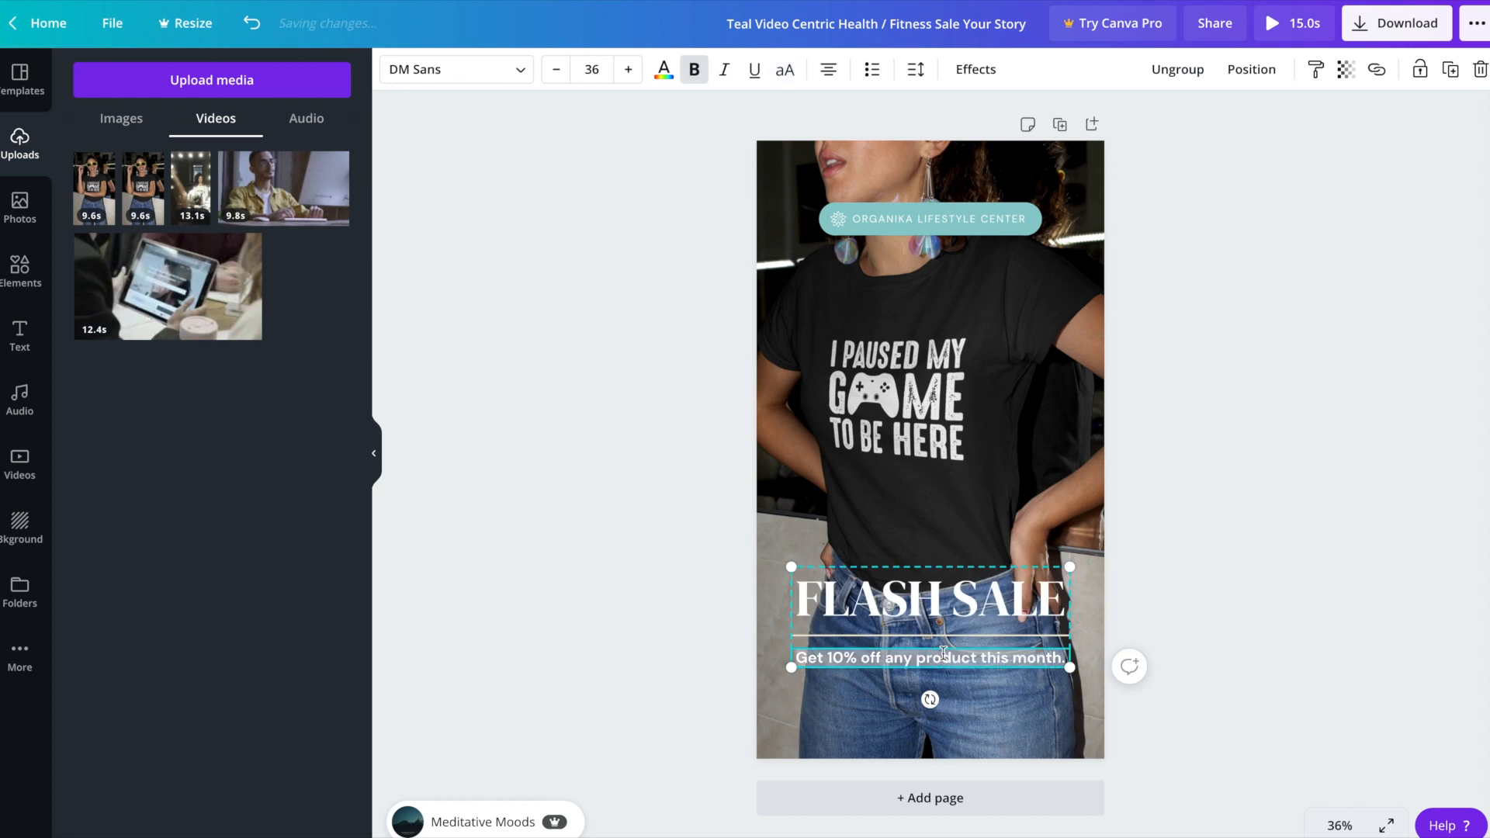
text(Use promo code SAVE 50)
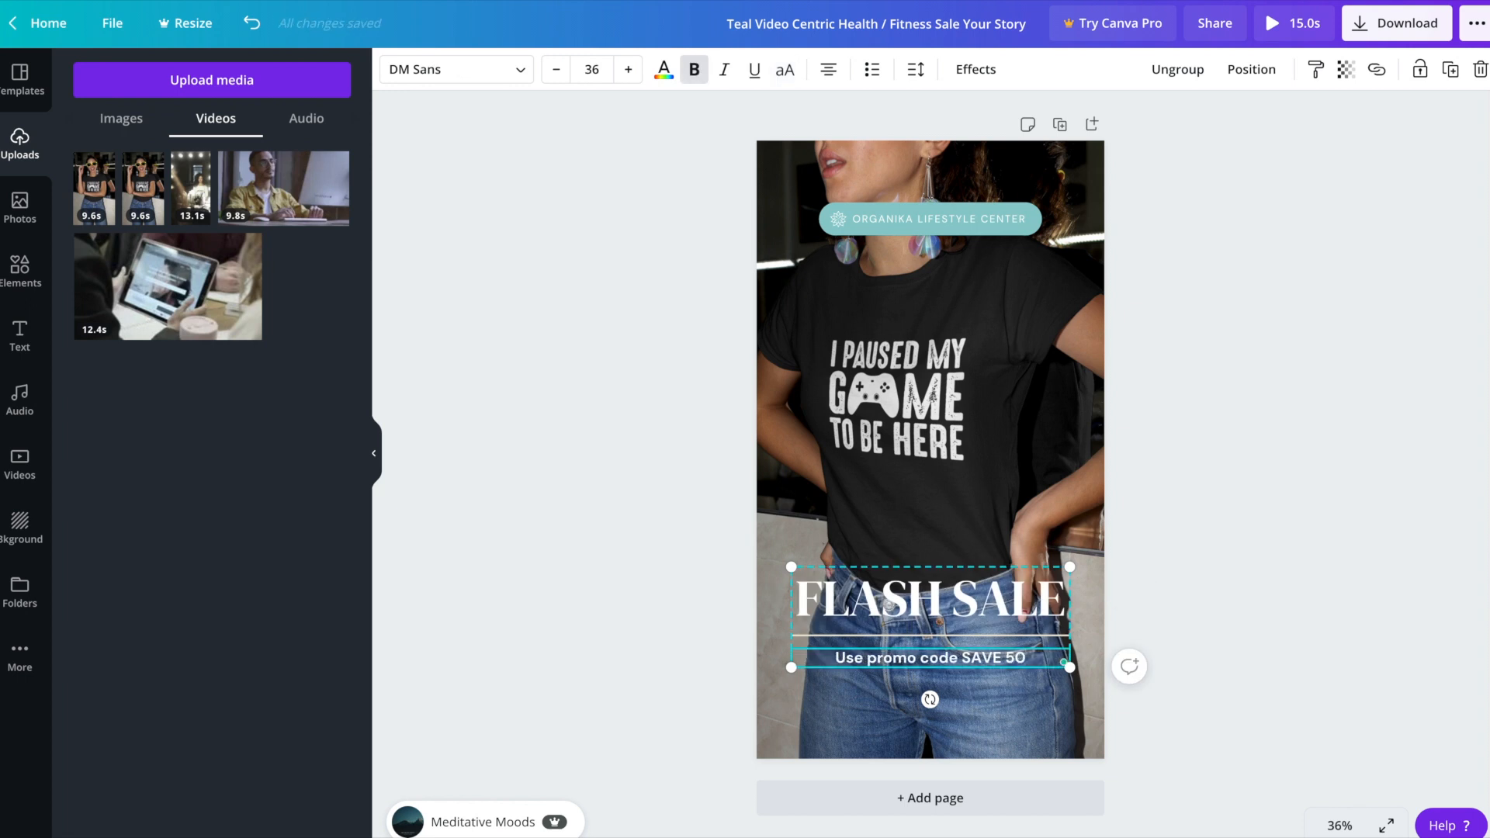
text( to save 50% on your next purchase)
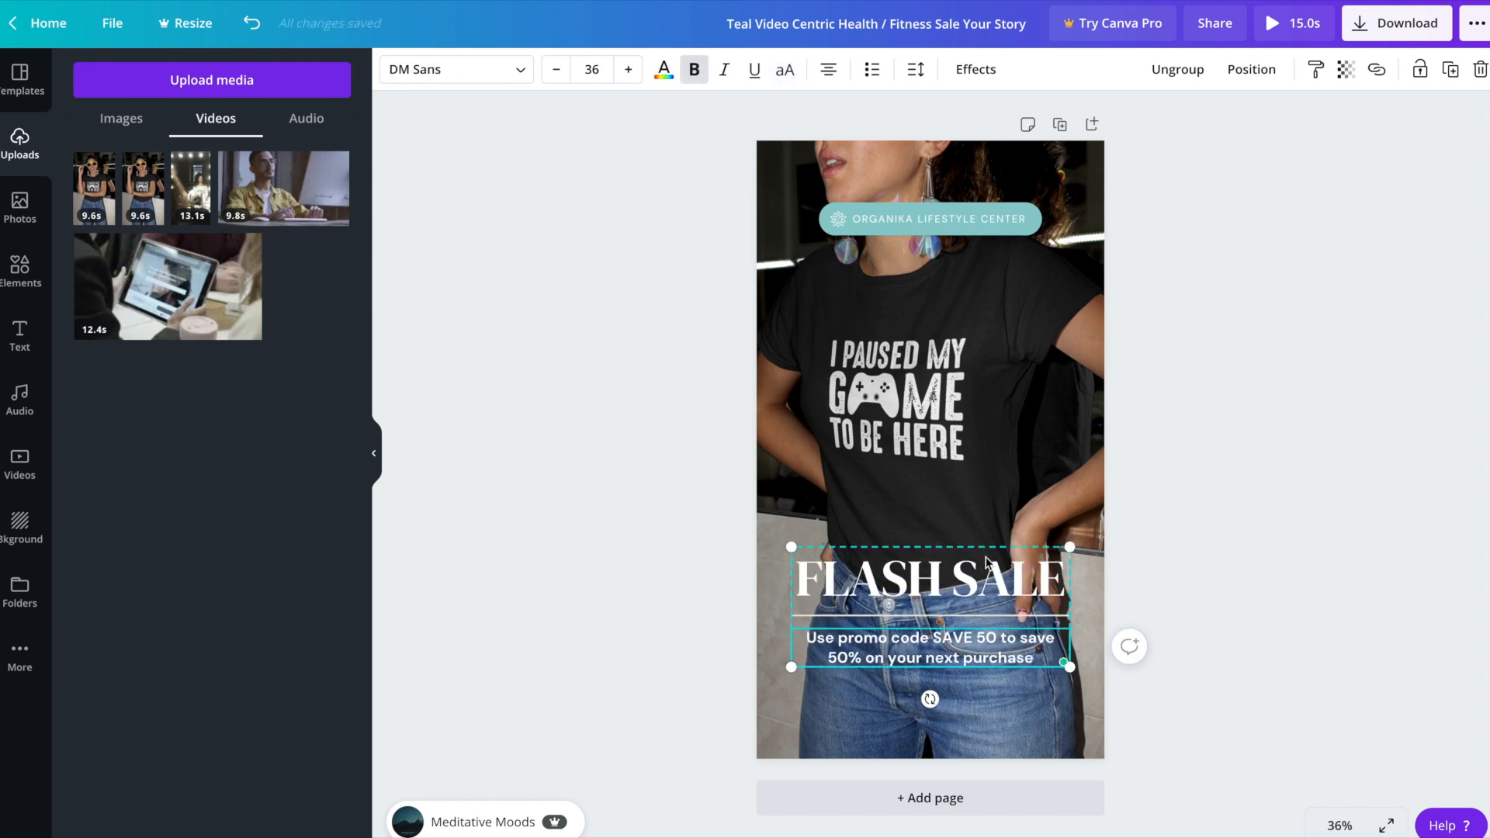
click(1218, 518)
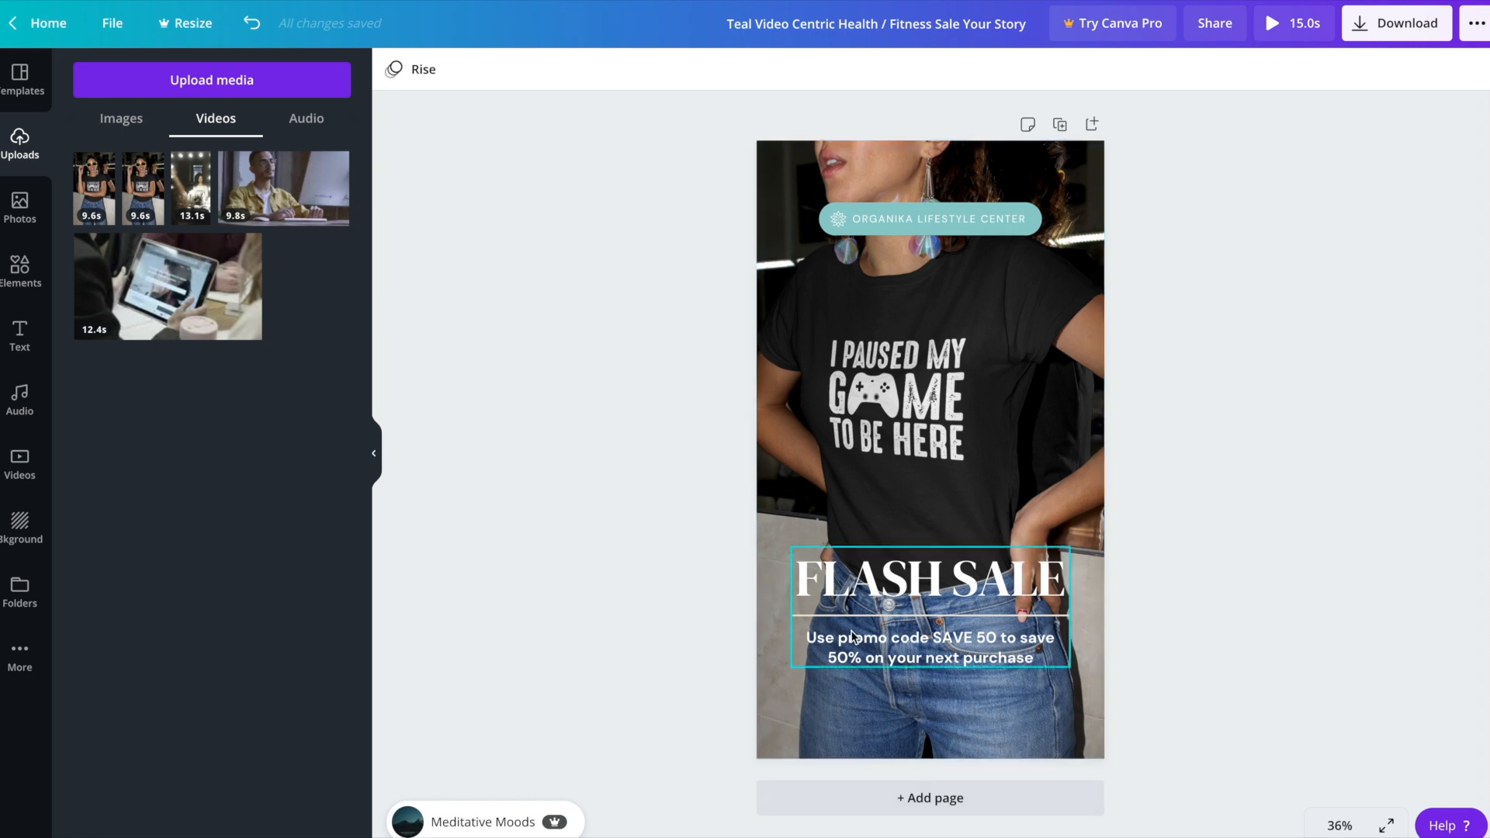
- Nudge the "FLASH SALE" headline and promo text group slightly lower on the page
click(901, 593)
key(shift+Down)
key(shift+Down)
key(shift+Down)
key(shift+Down)
key(shift+Down)
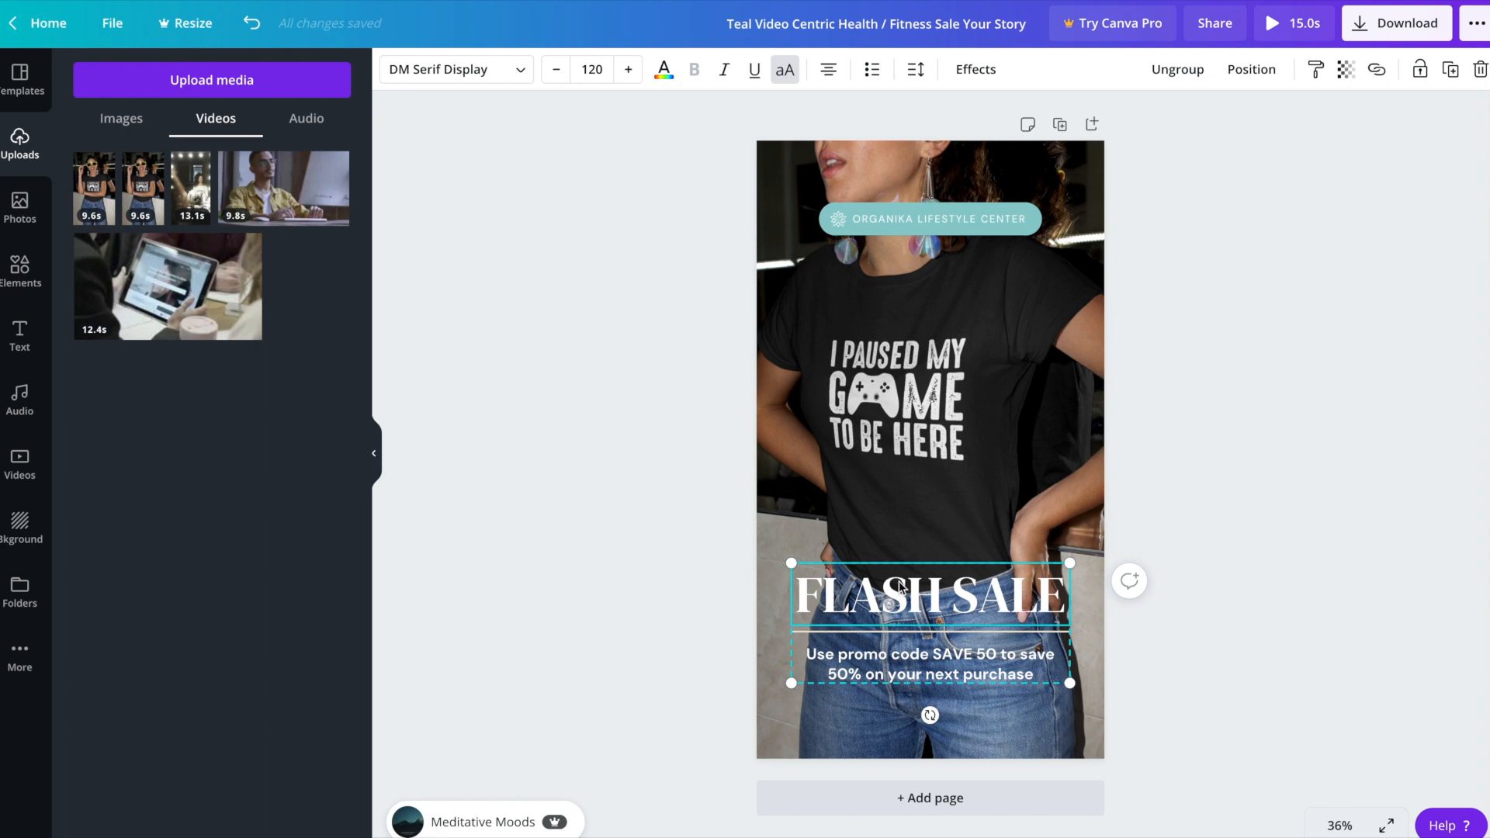
- Delete the teal "ORGANIKA LIFESTYLE CENTER" badge from the story
click(1021, 250)
click(969, 215)
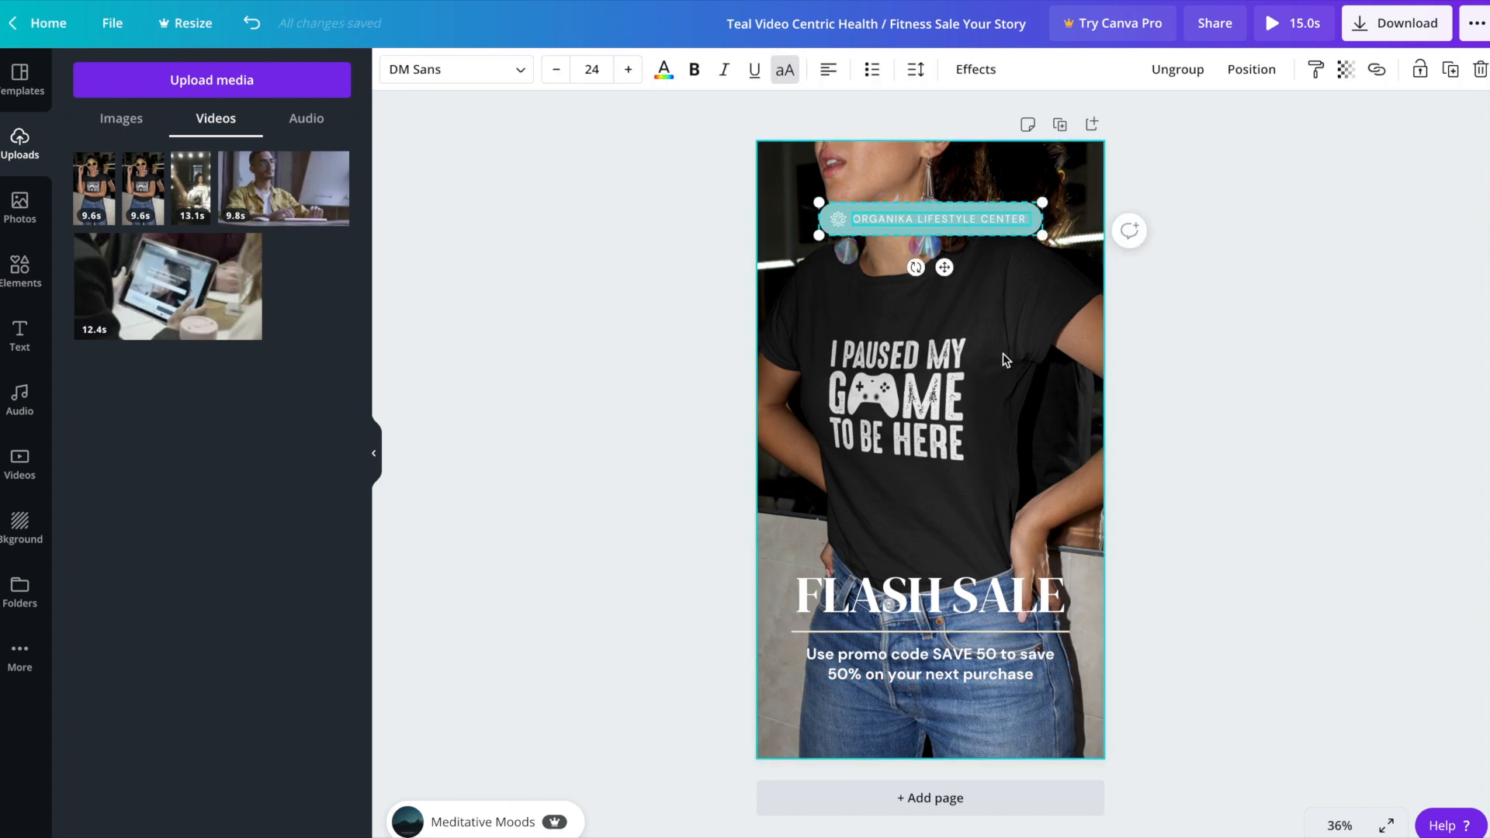
key(Delete)
key(Delete)
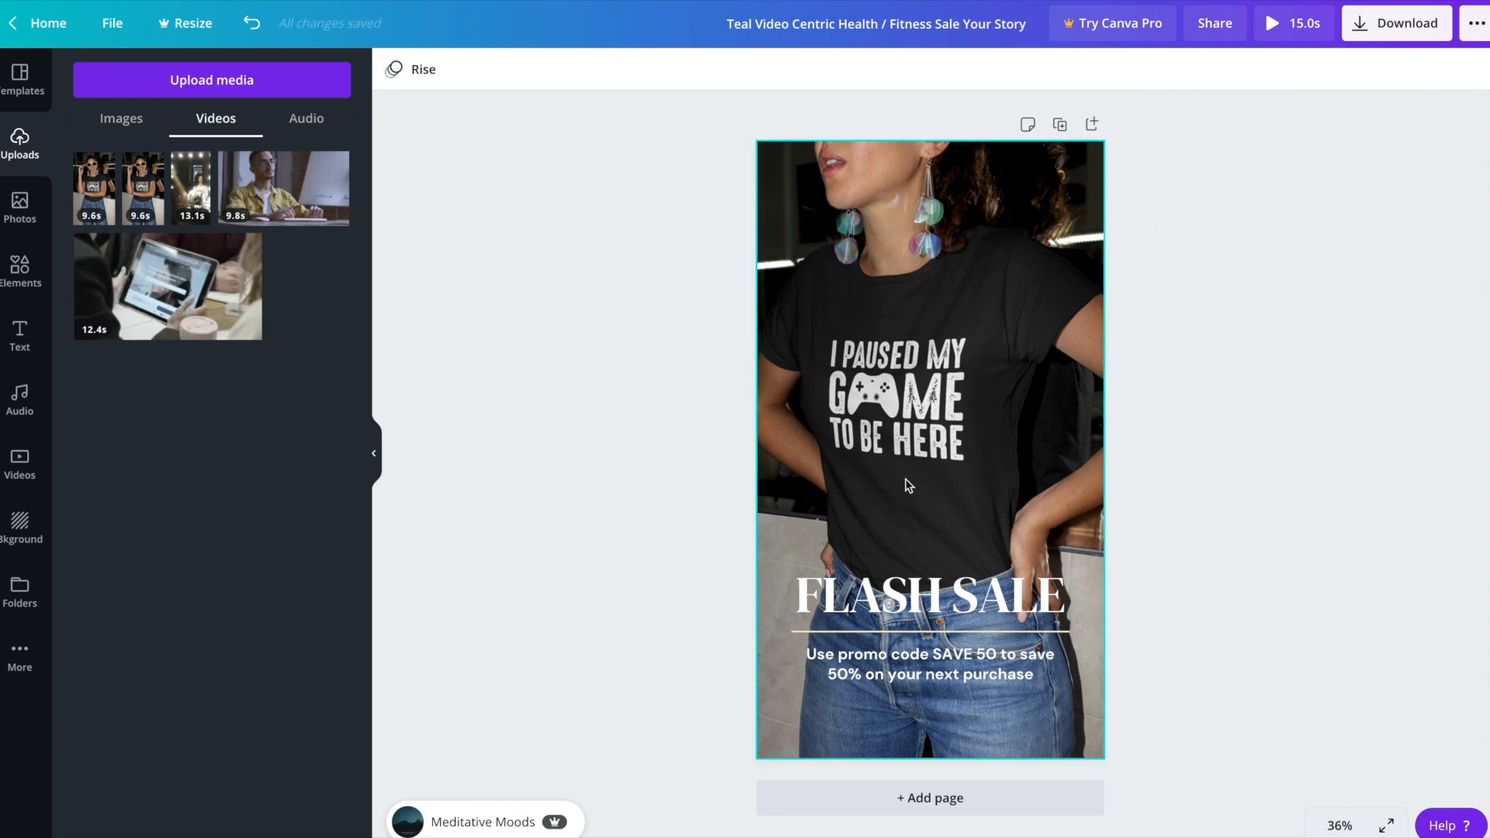
- Play the background video and pause it where the woman wears the yellow sunglasses to check the text over it
click(914, 501)
click(931, 451)
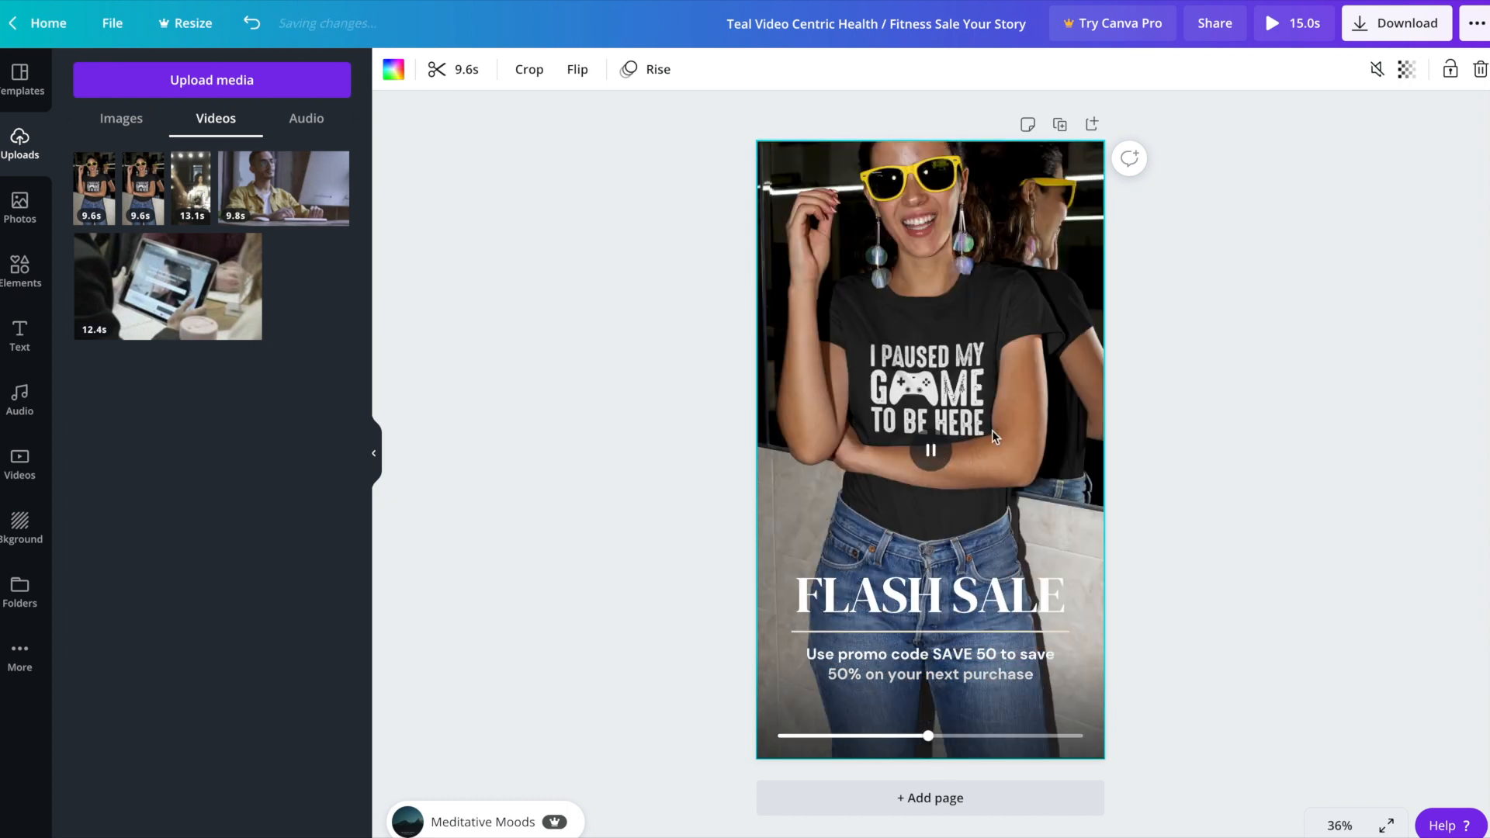
click(934, 457)
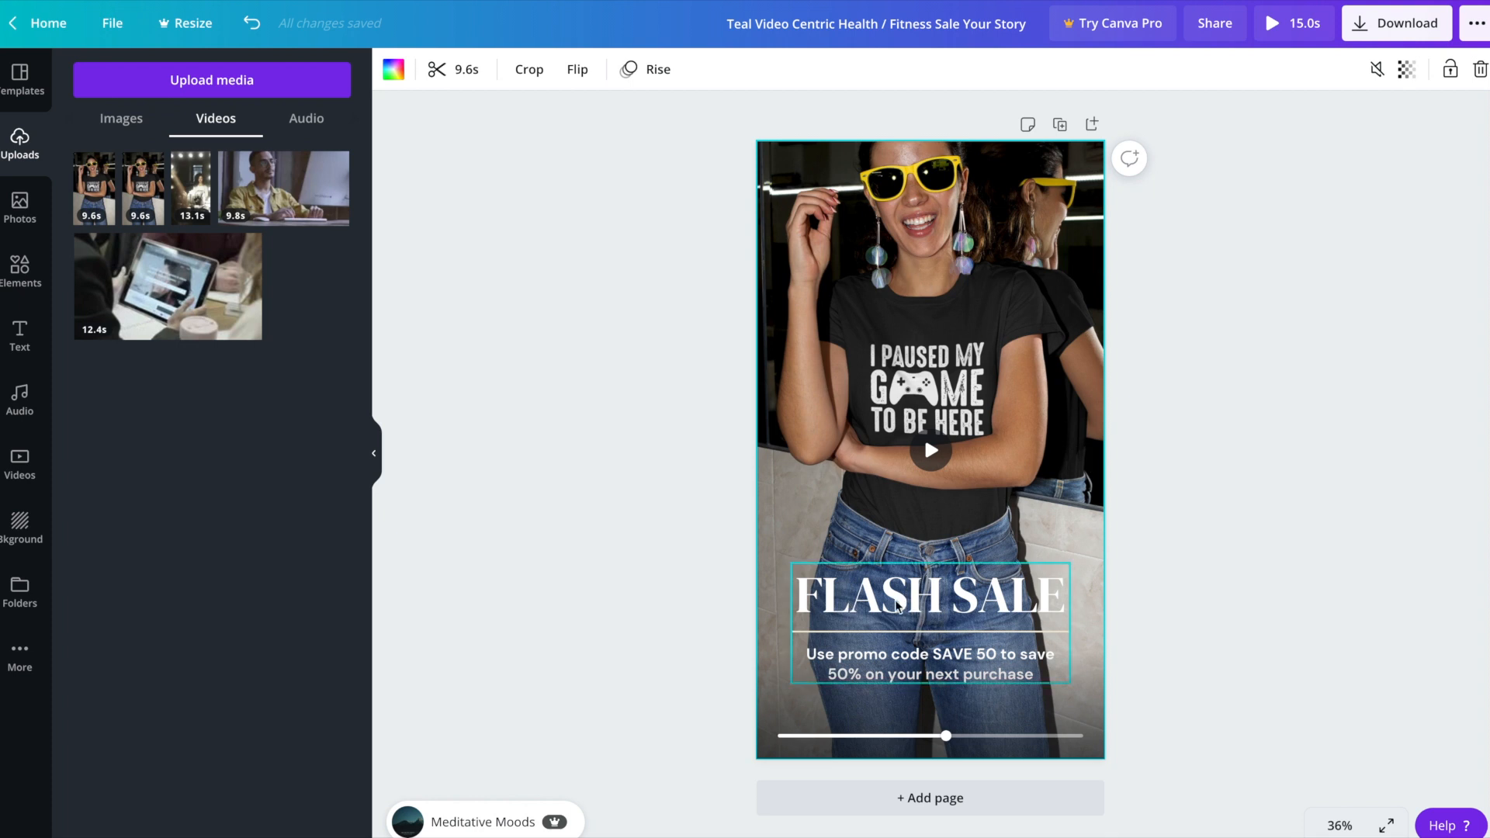
- Apply the Lift text effect to the "FLASH SALE" headline with an intensity of 83
click(951, 604)
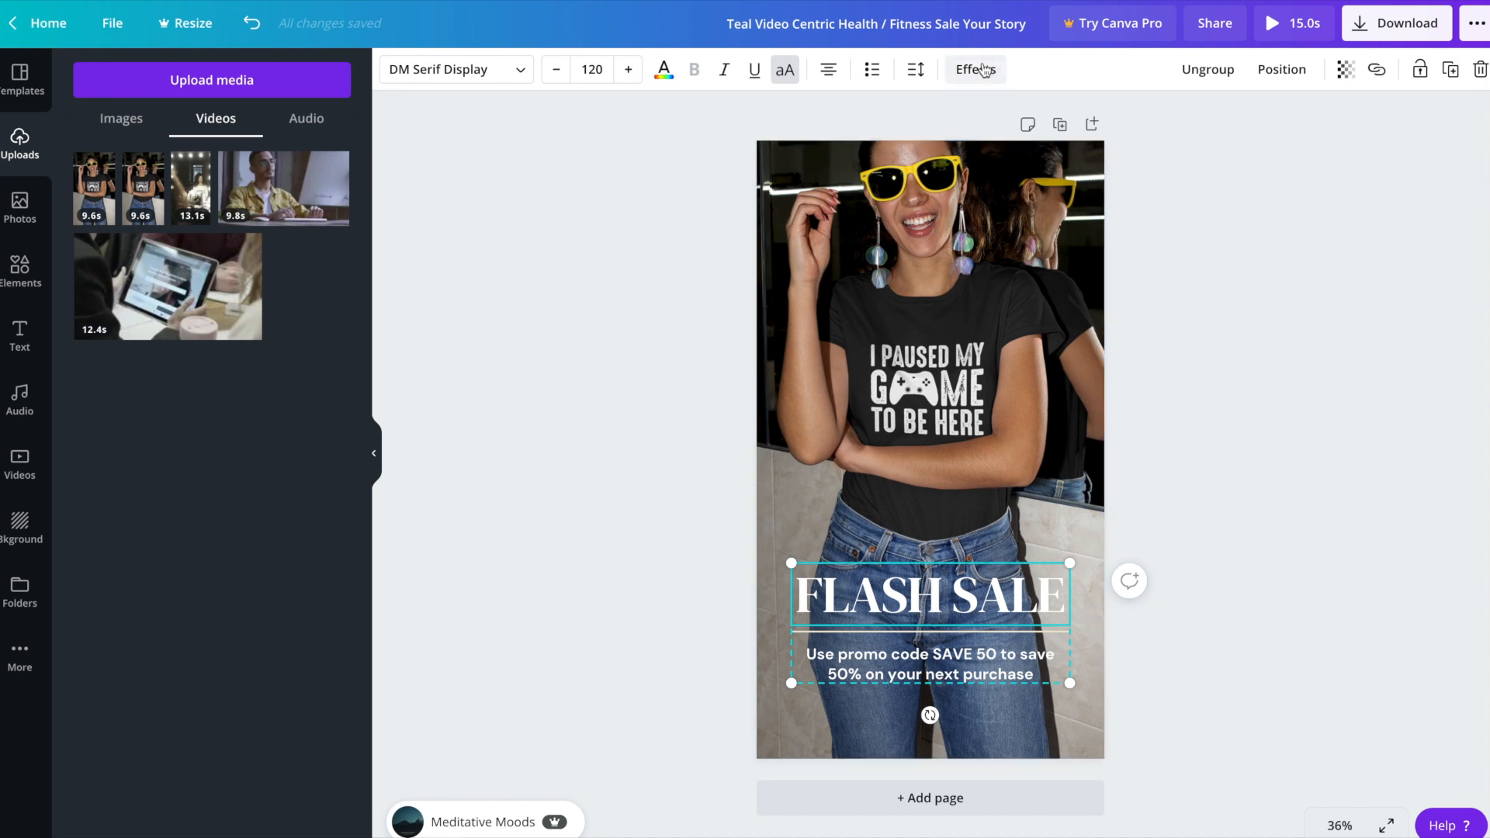
click(975, 69)
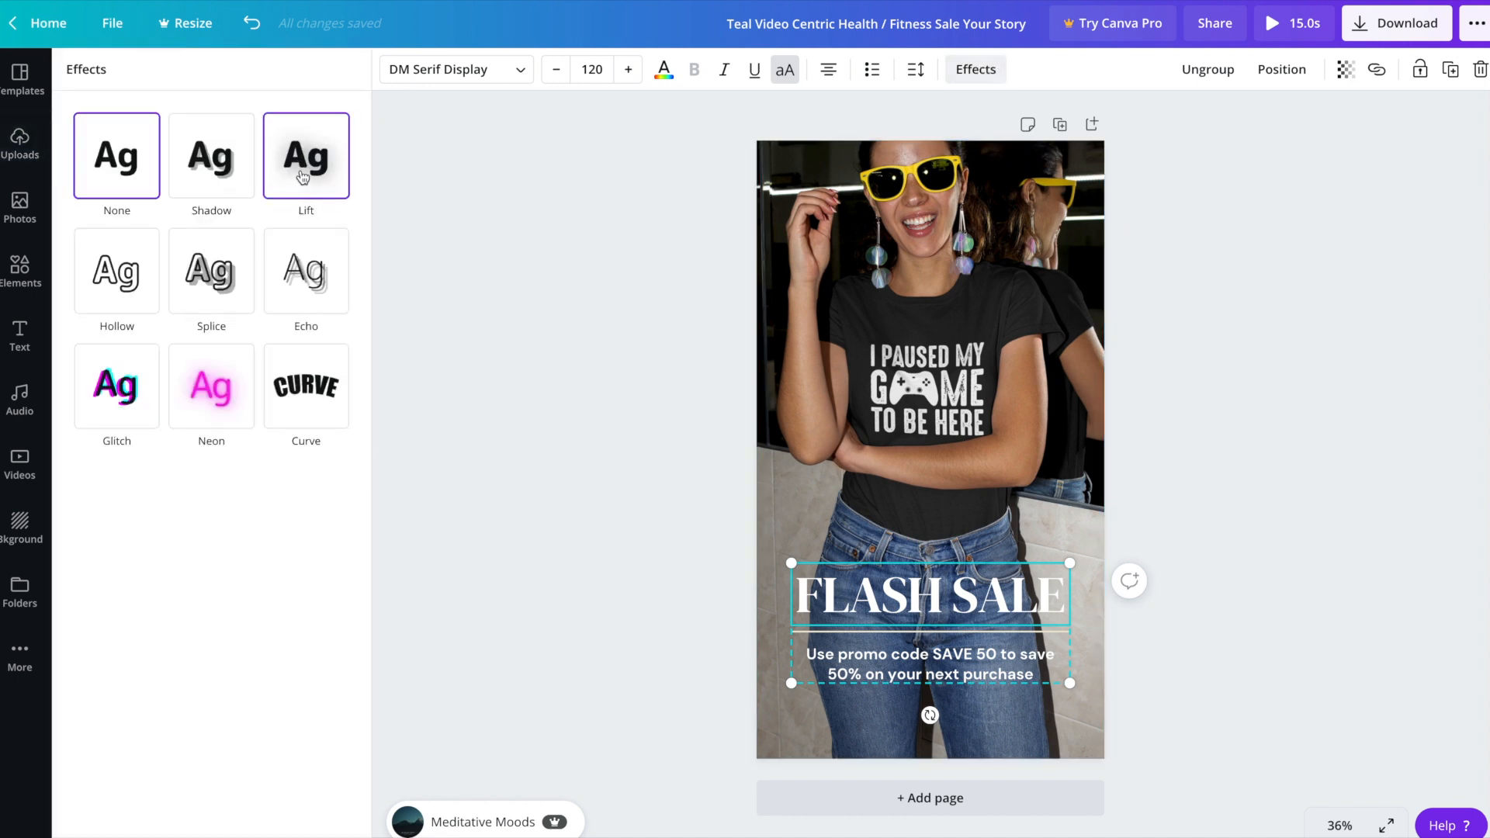
click(302, 177)
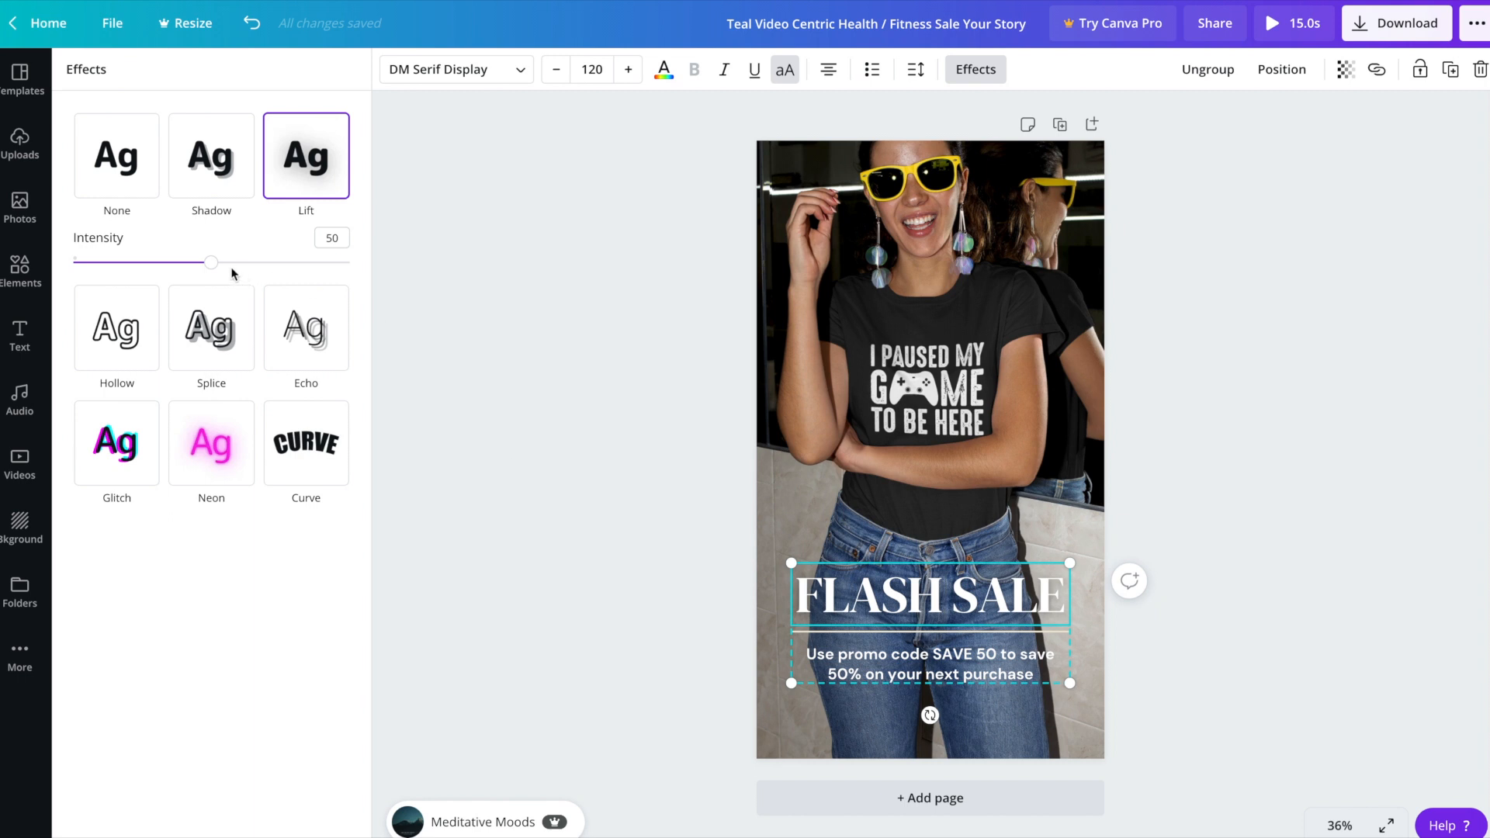
drag(210, 266, 303, 258)
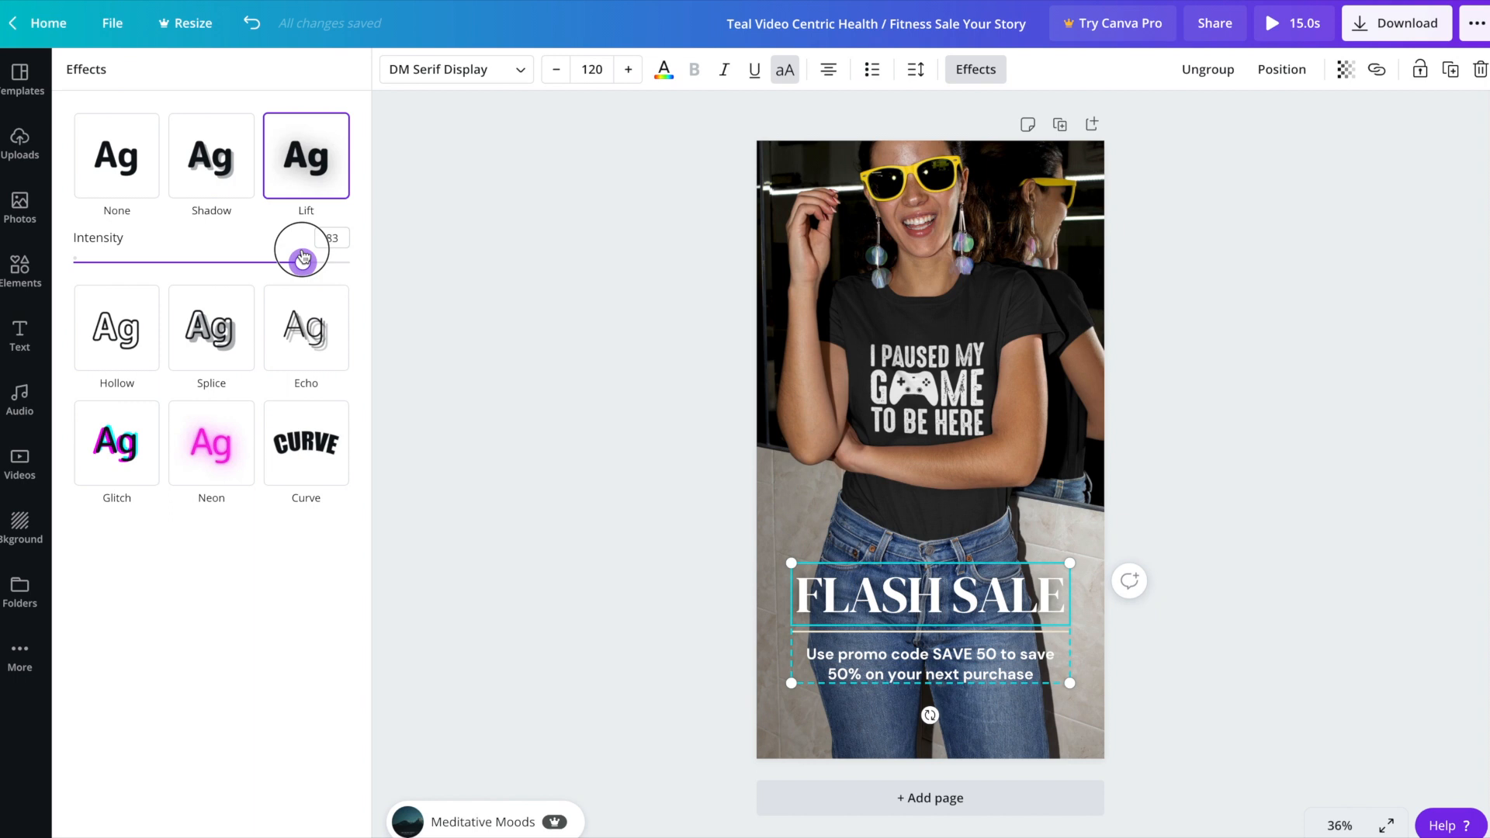
- Apply the Lift text effect to the promo code text with an intensity of 70
click(946, 662)
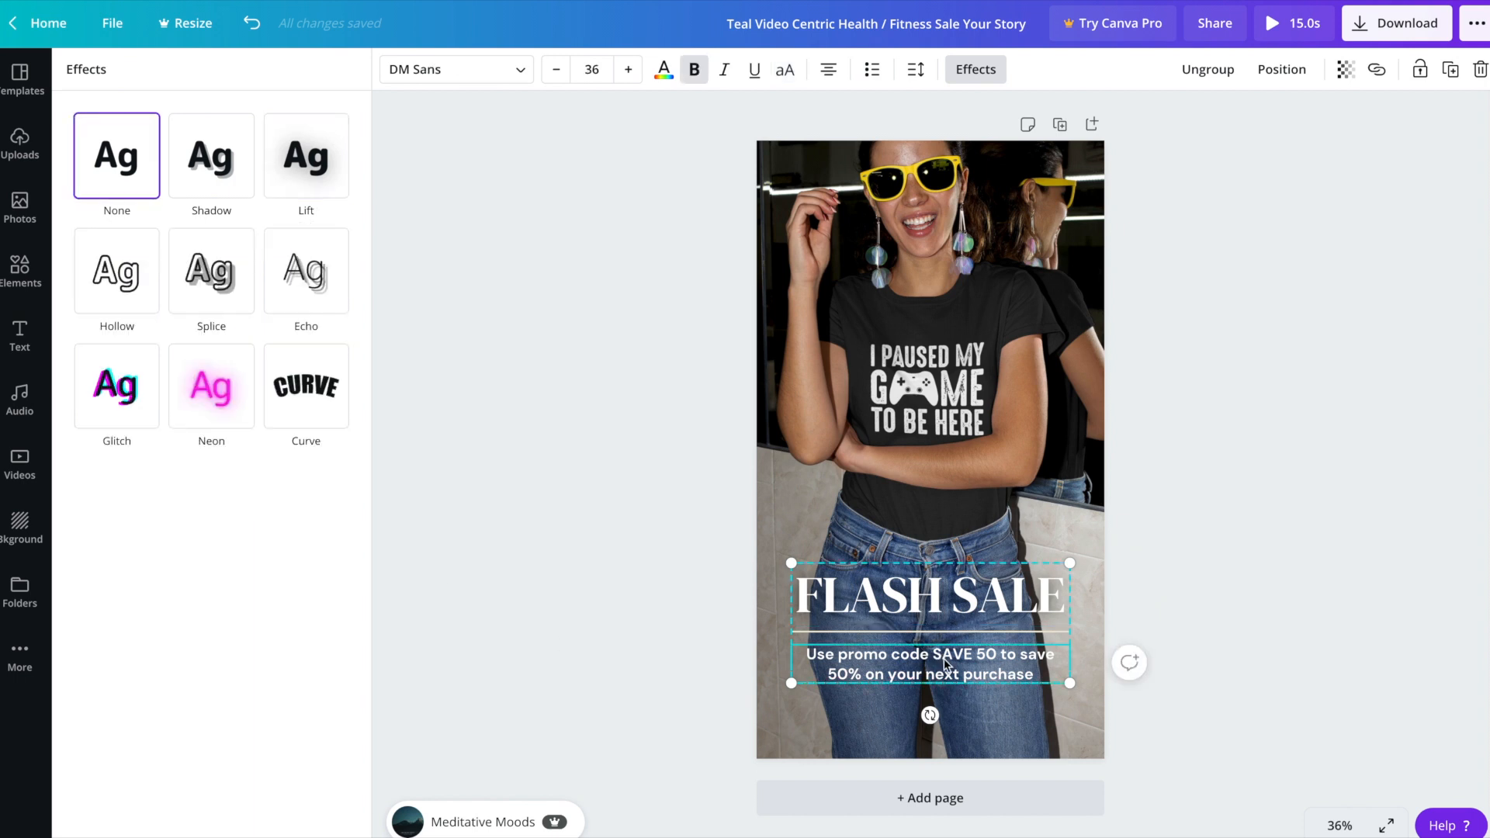
click(306, 155)
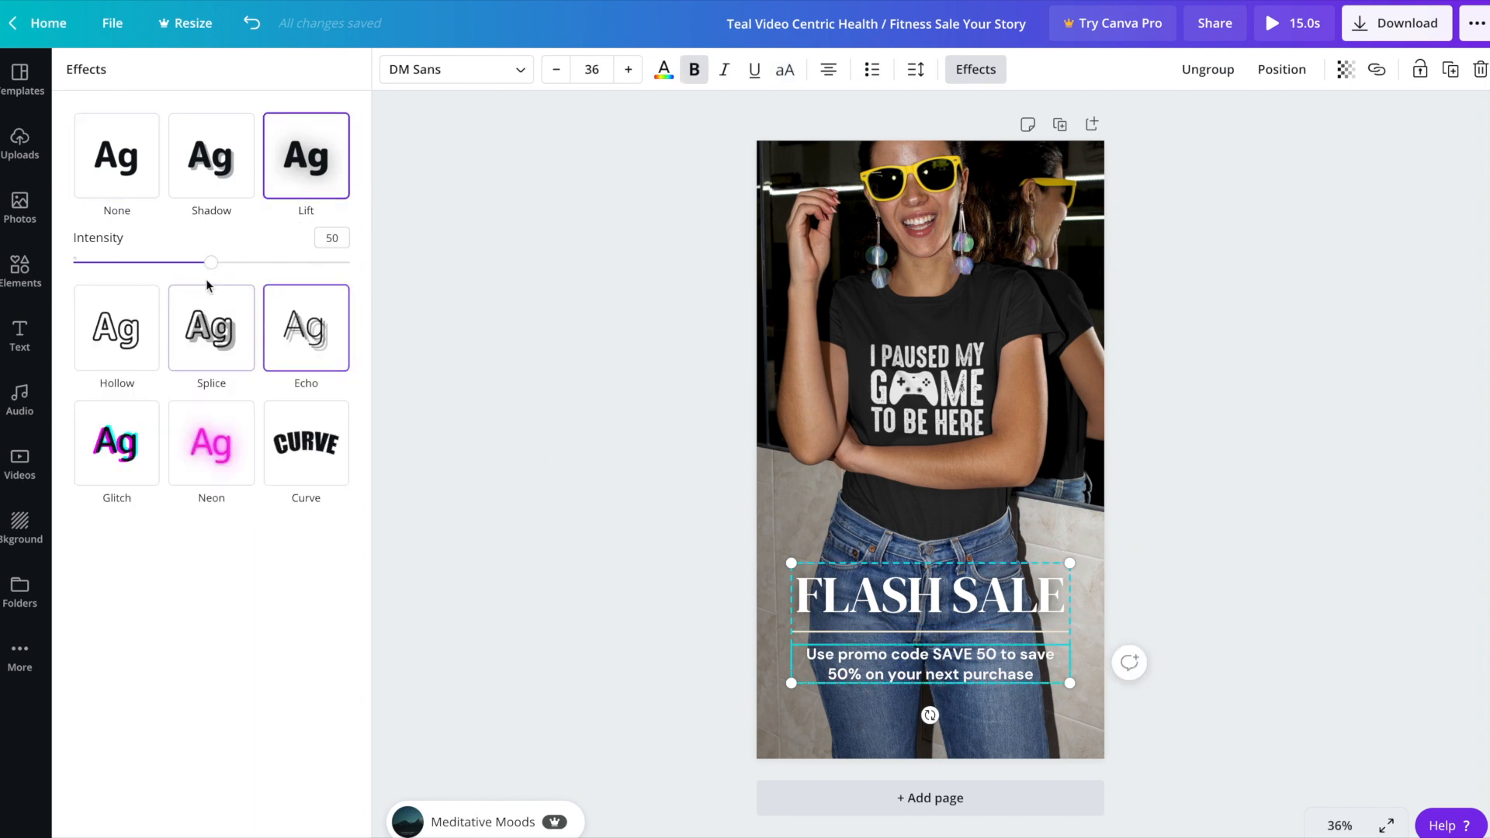
drag(207, 269, 266, 265)
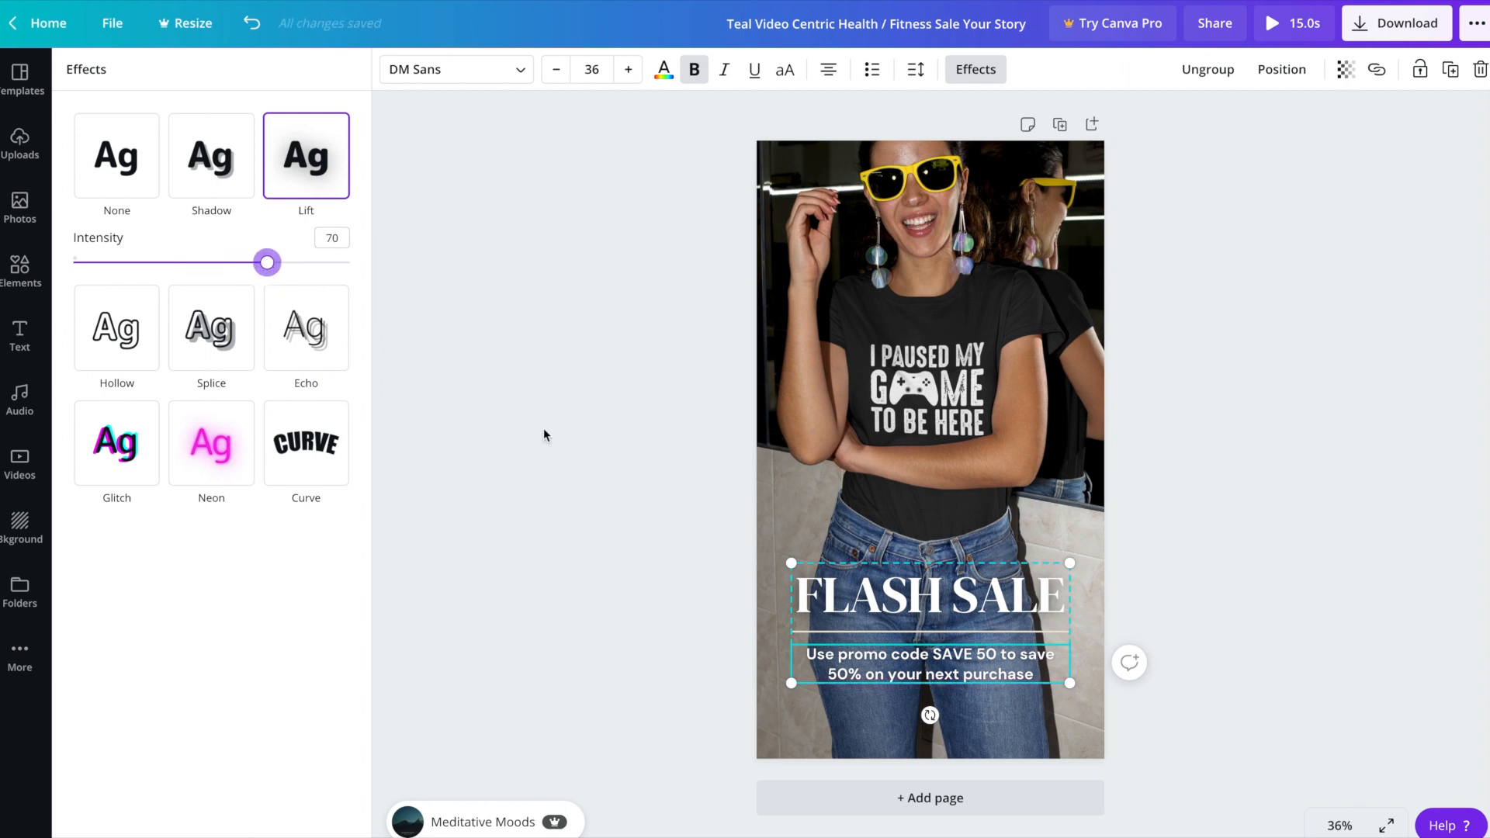
click(1235, 559)
click(1253, 585)
click(930, 438)
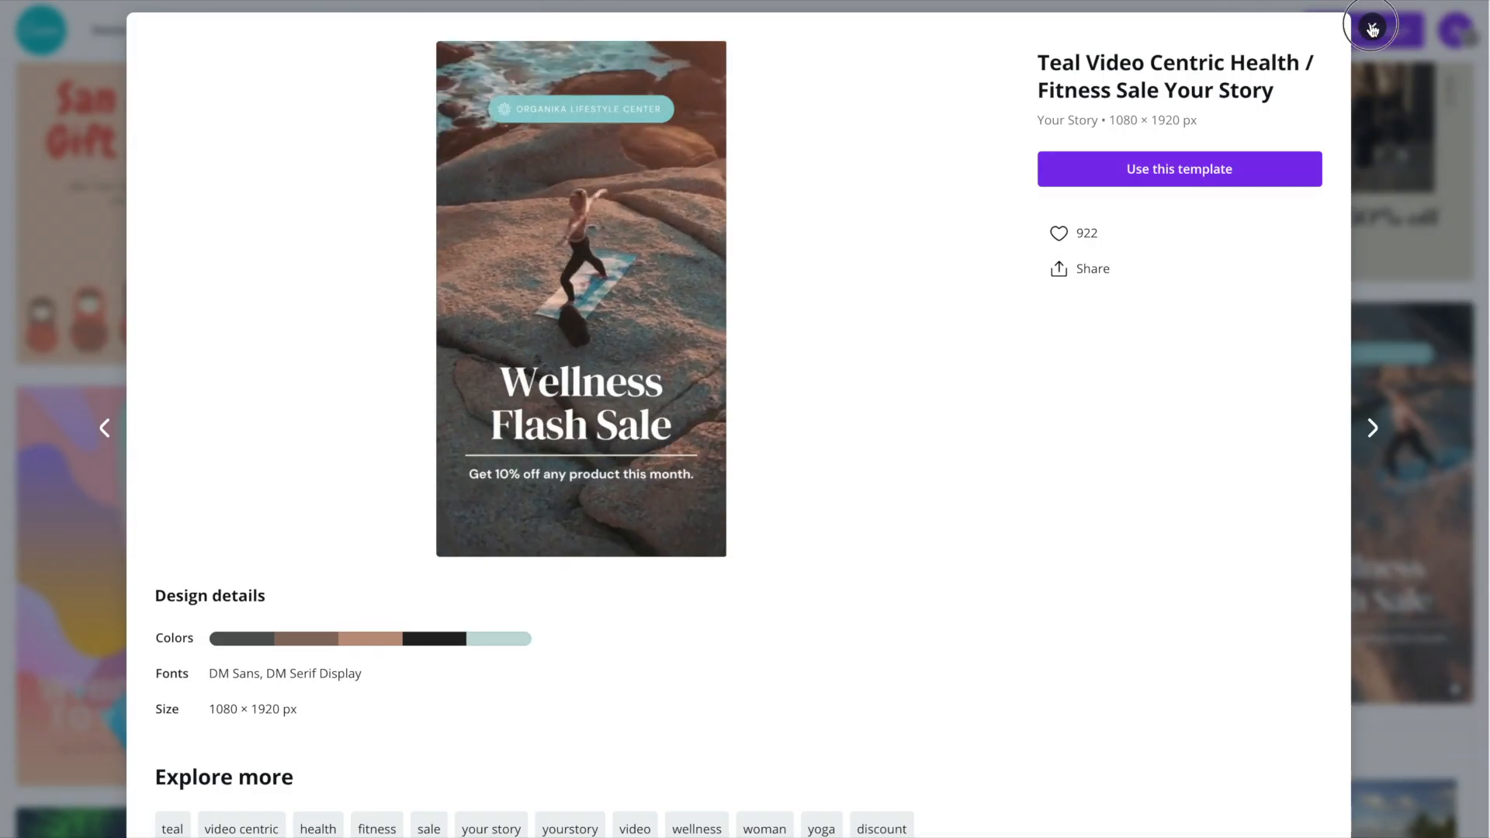
- Close the template preview and search the templates for "instagram story sale animated"
key(Escape)
drag(705, 30, 811, 29)
text(agram story sale animta)
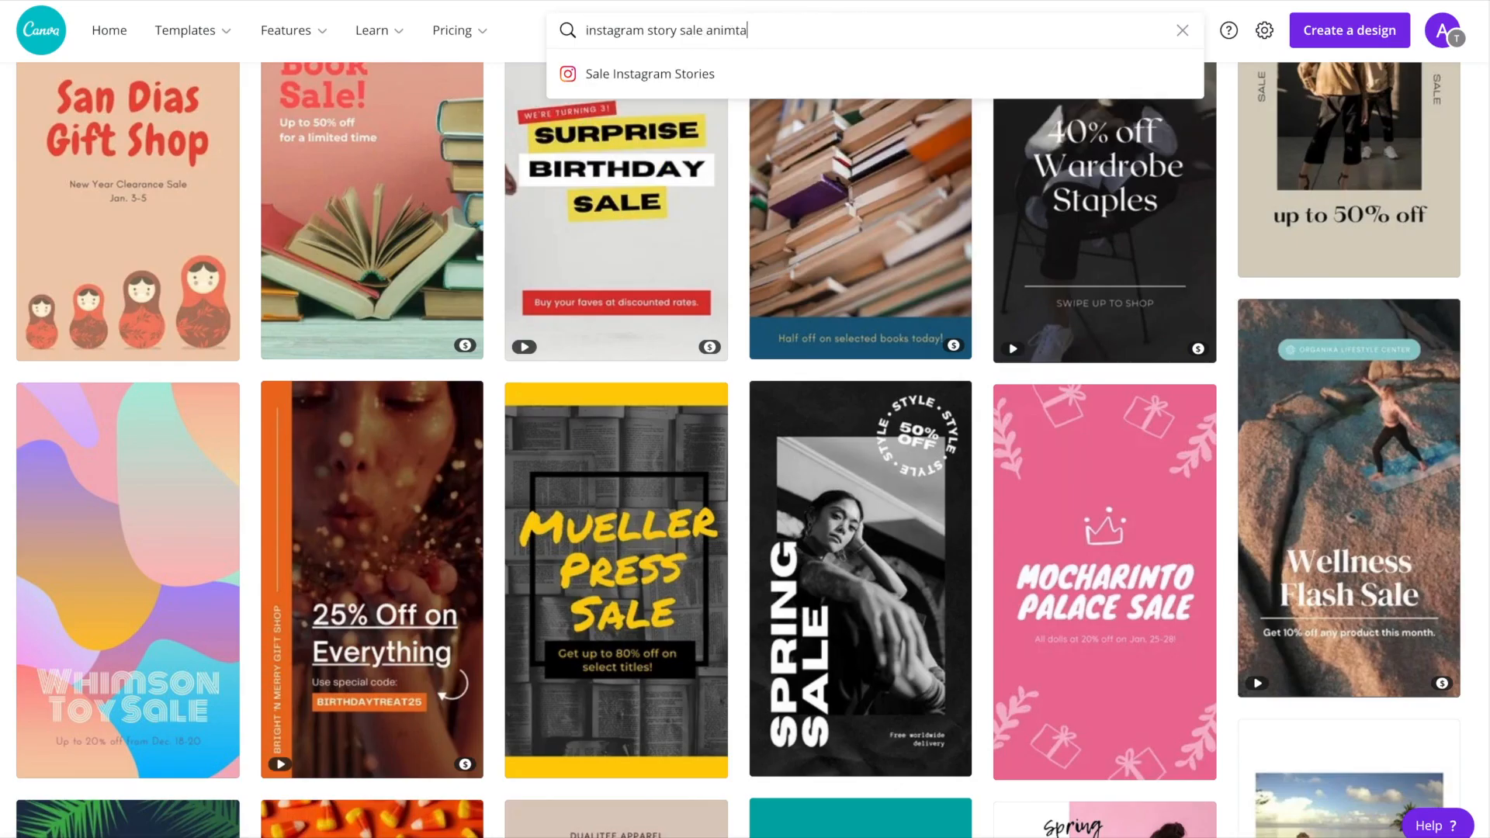
key(BackSpace)
key(BackSpace)
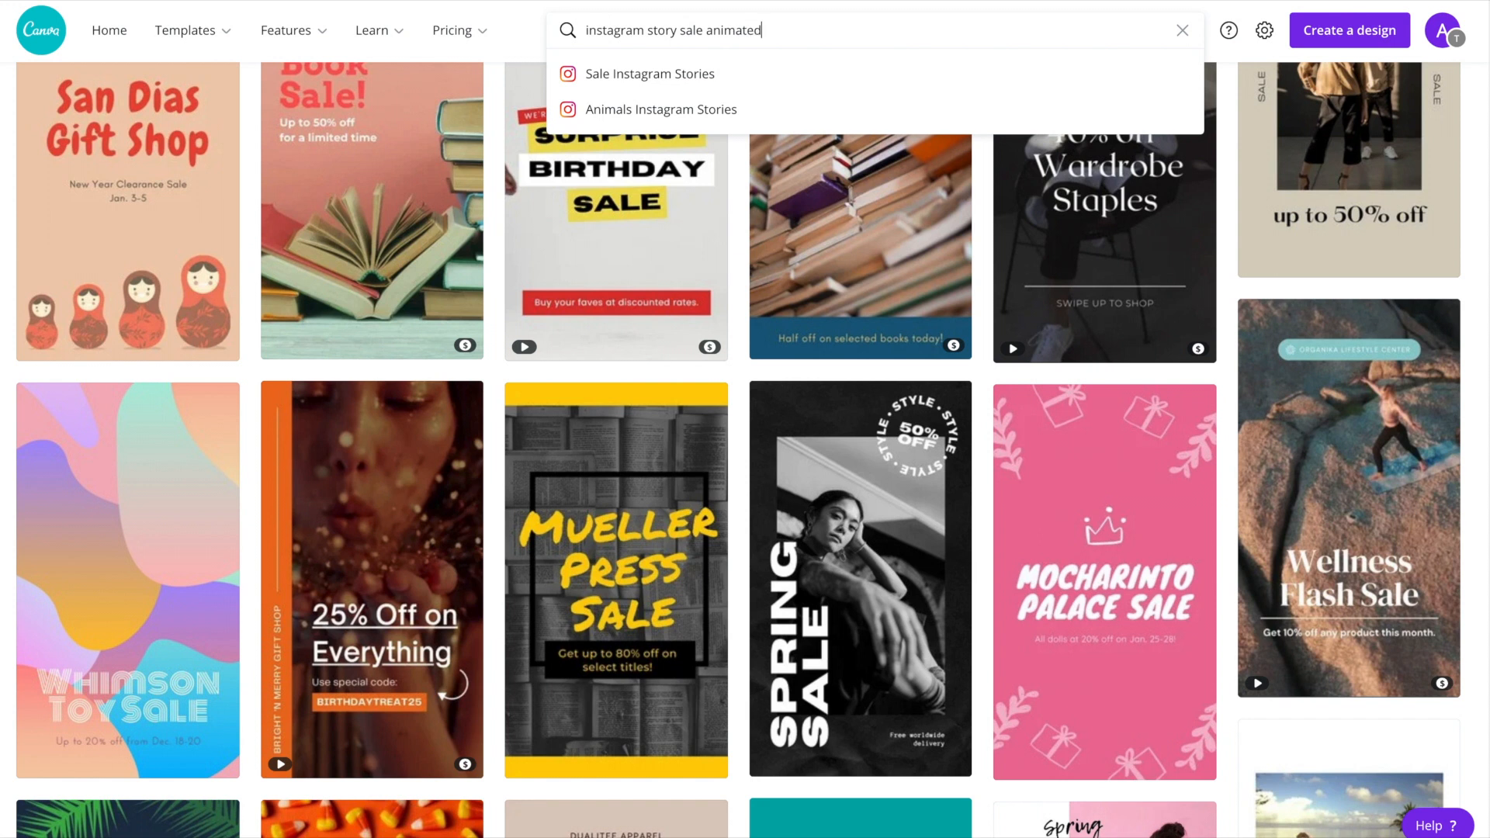
text(ated)
key(Return)
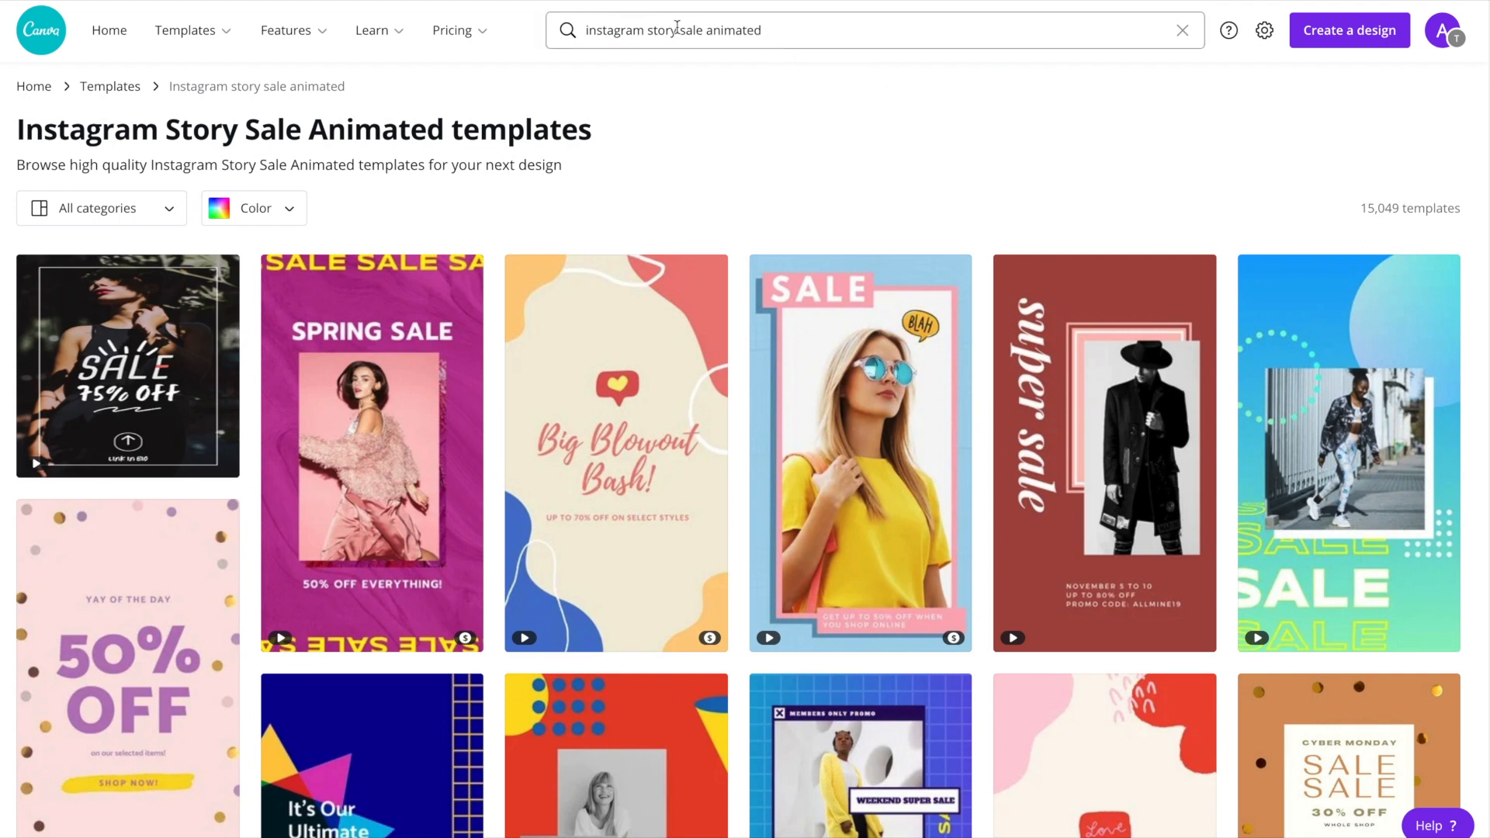
- Search templates for "instagram story shoes" and start a design from the Turquoise and Peach Shoes Bright and Bold Birthday template
drag(681, 31, 892, 60)
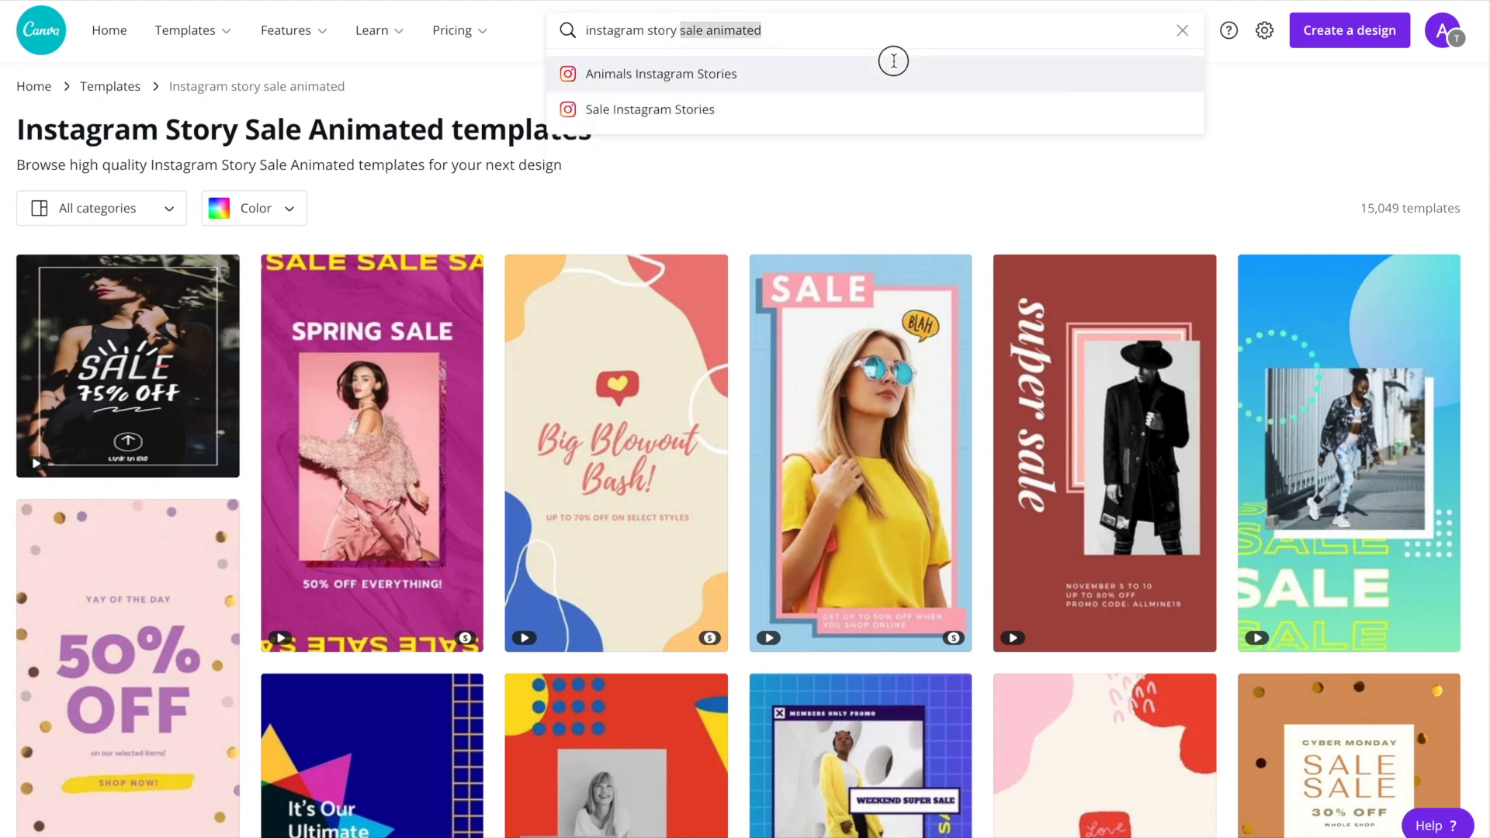
text(q)
key(Return)
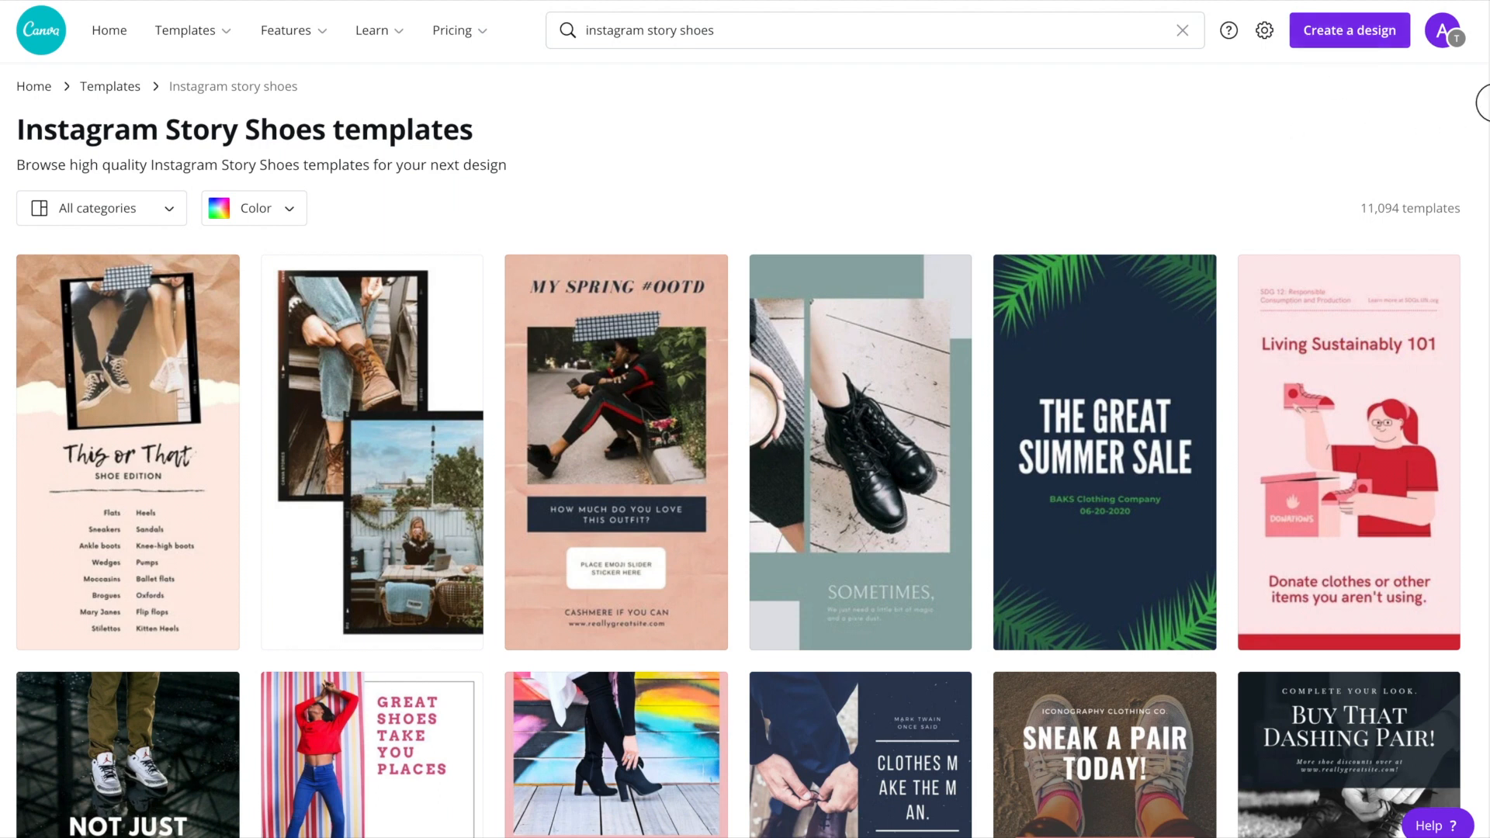
scroll(745, 450, down, 10)
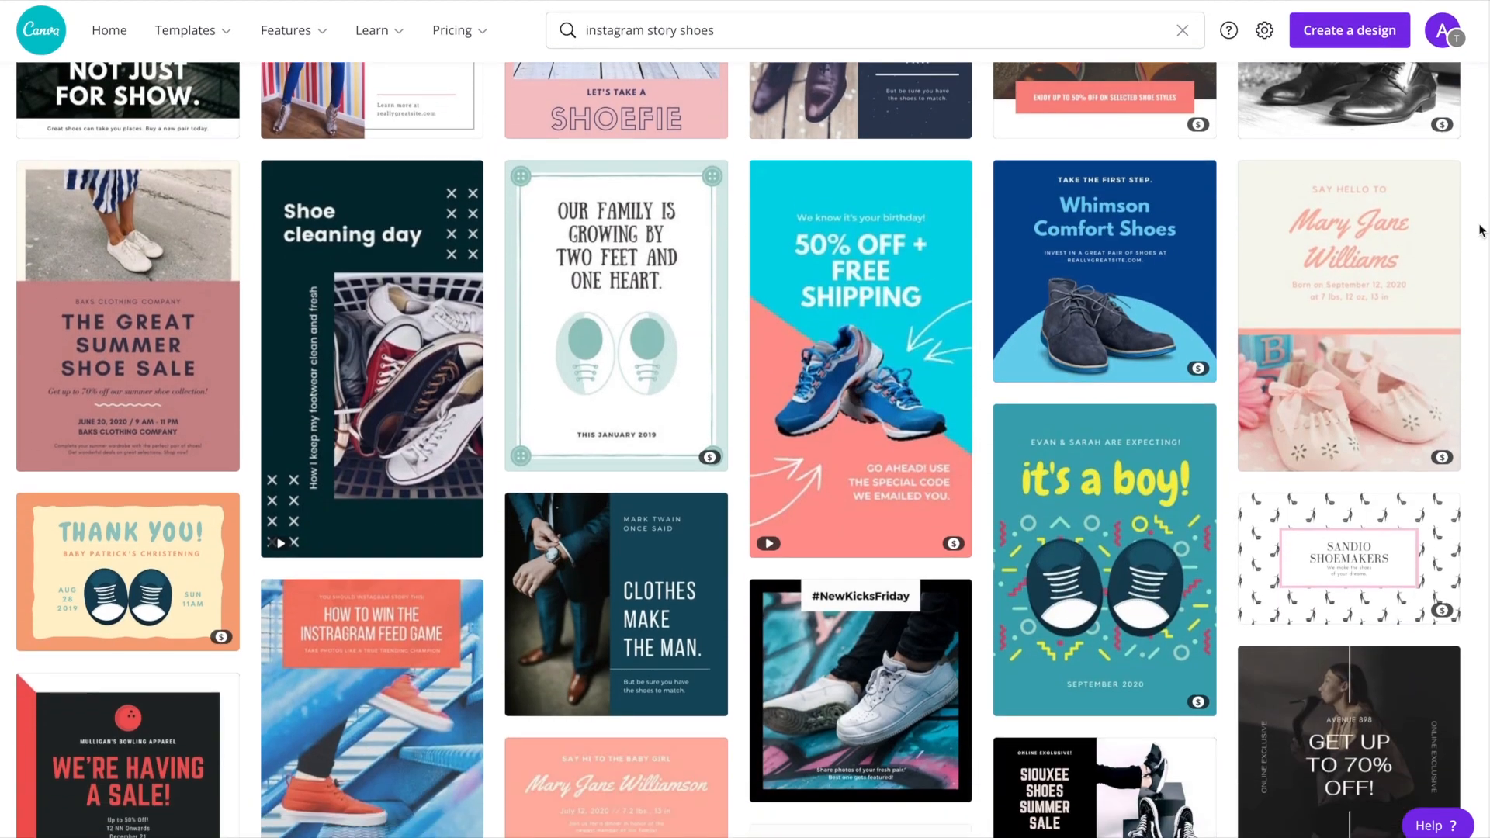
mouse_move(956, 333)
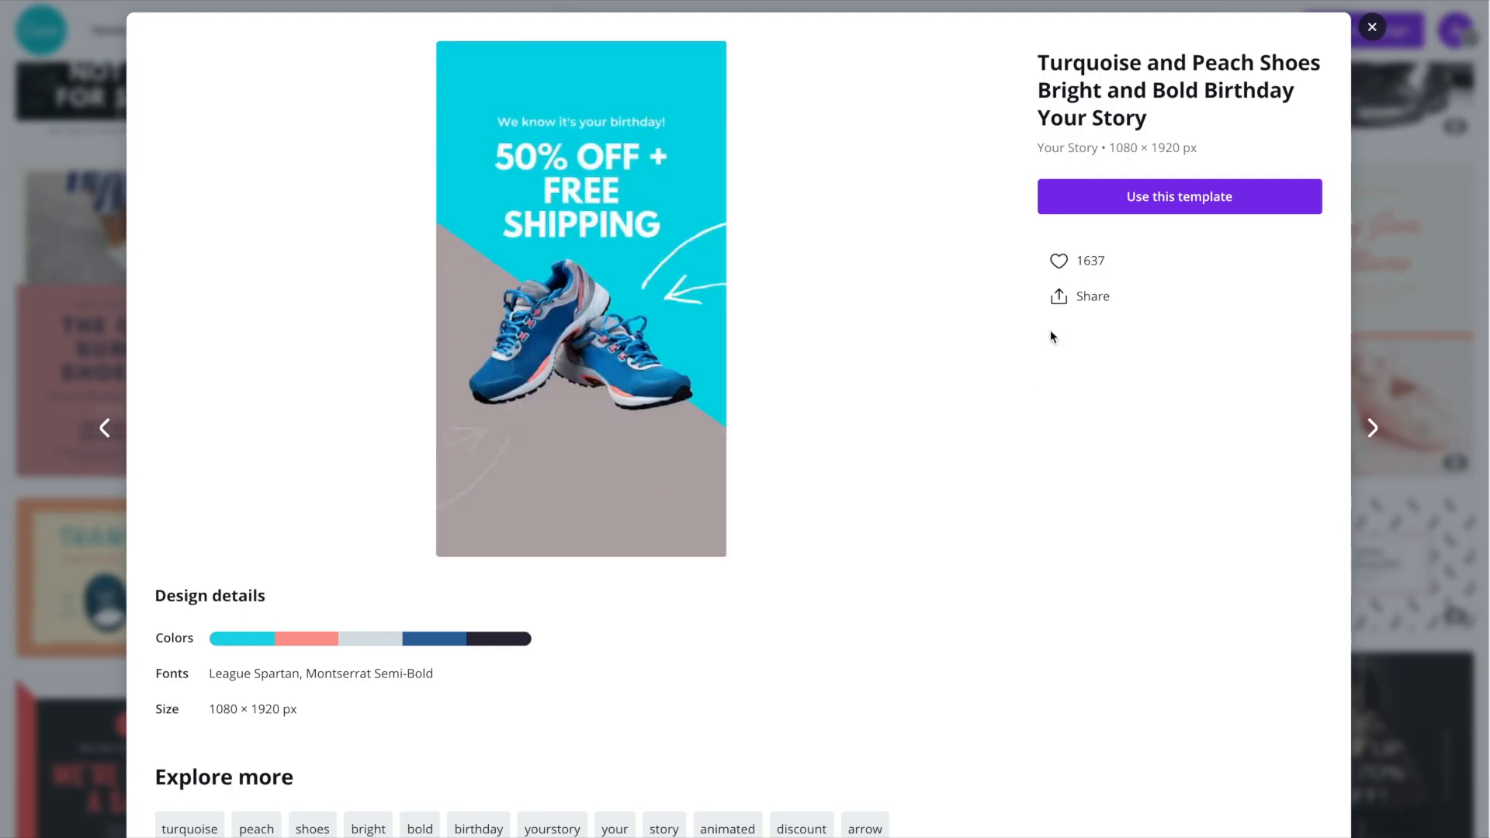
click(1148, 208)
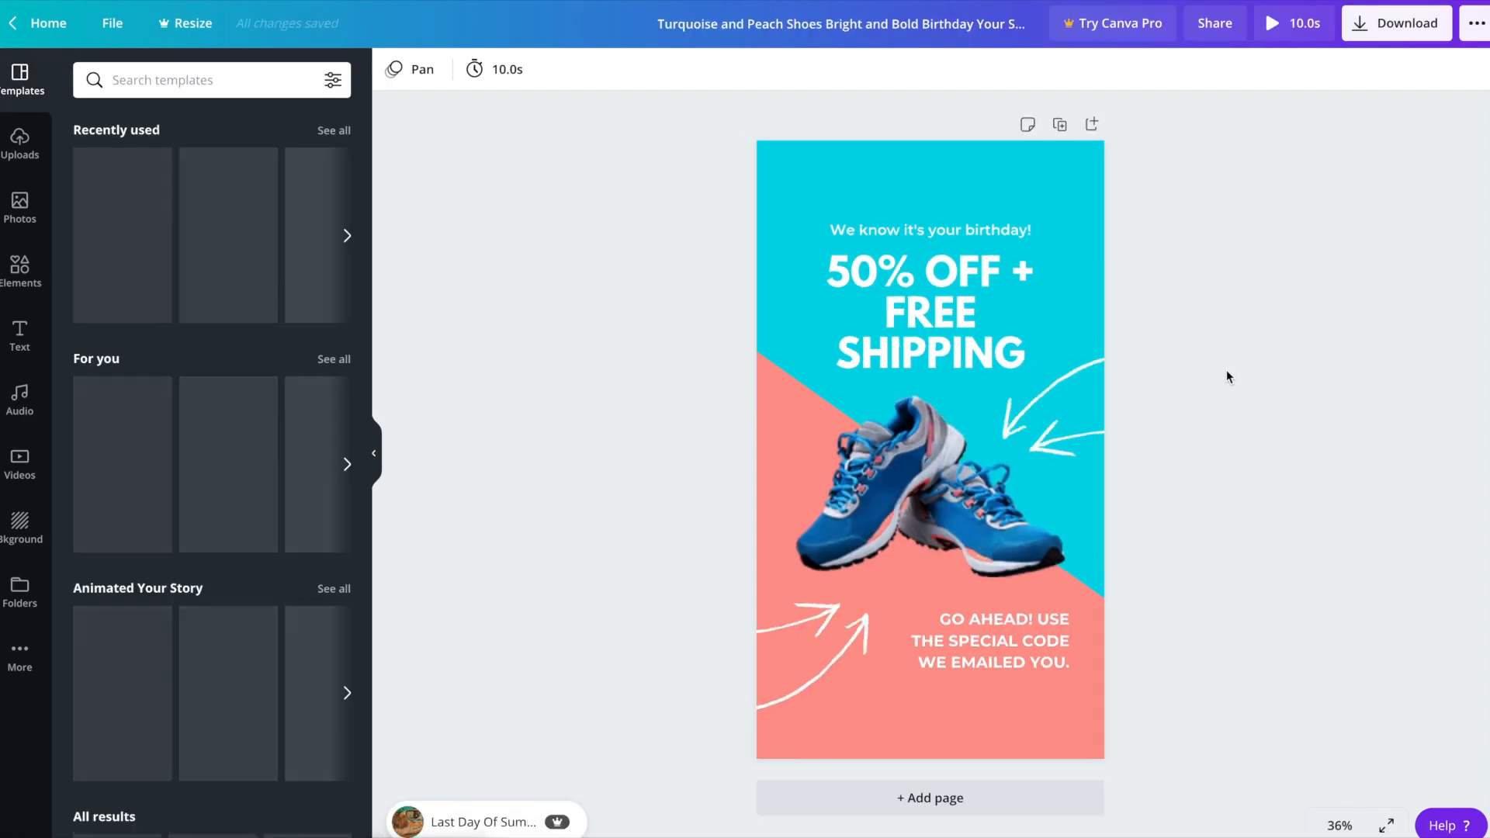
- Replace the blue sneakers picture with the uploaded olive "I paused my game to be here" T-shirt, placed below the headline
click(930, 505)
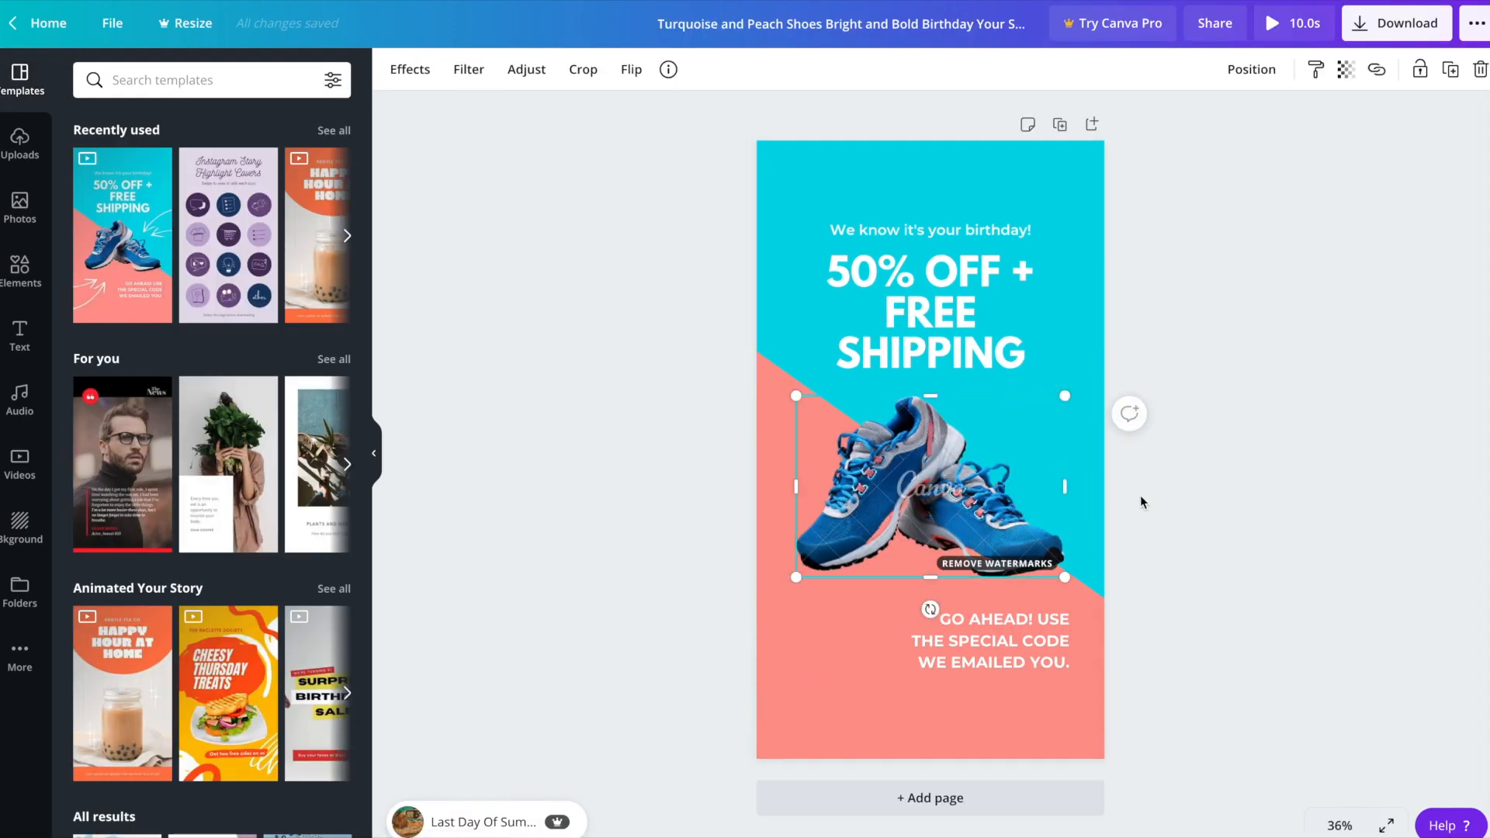
key(Delete)
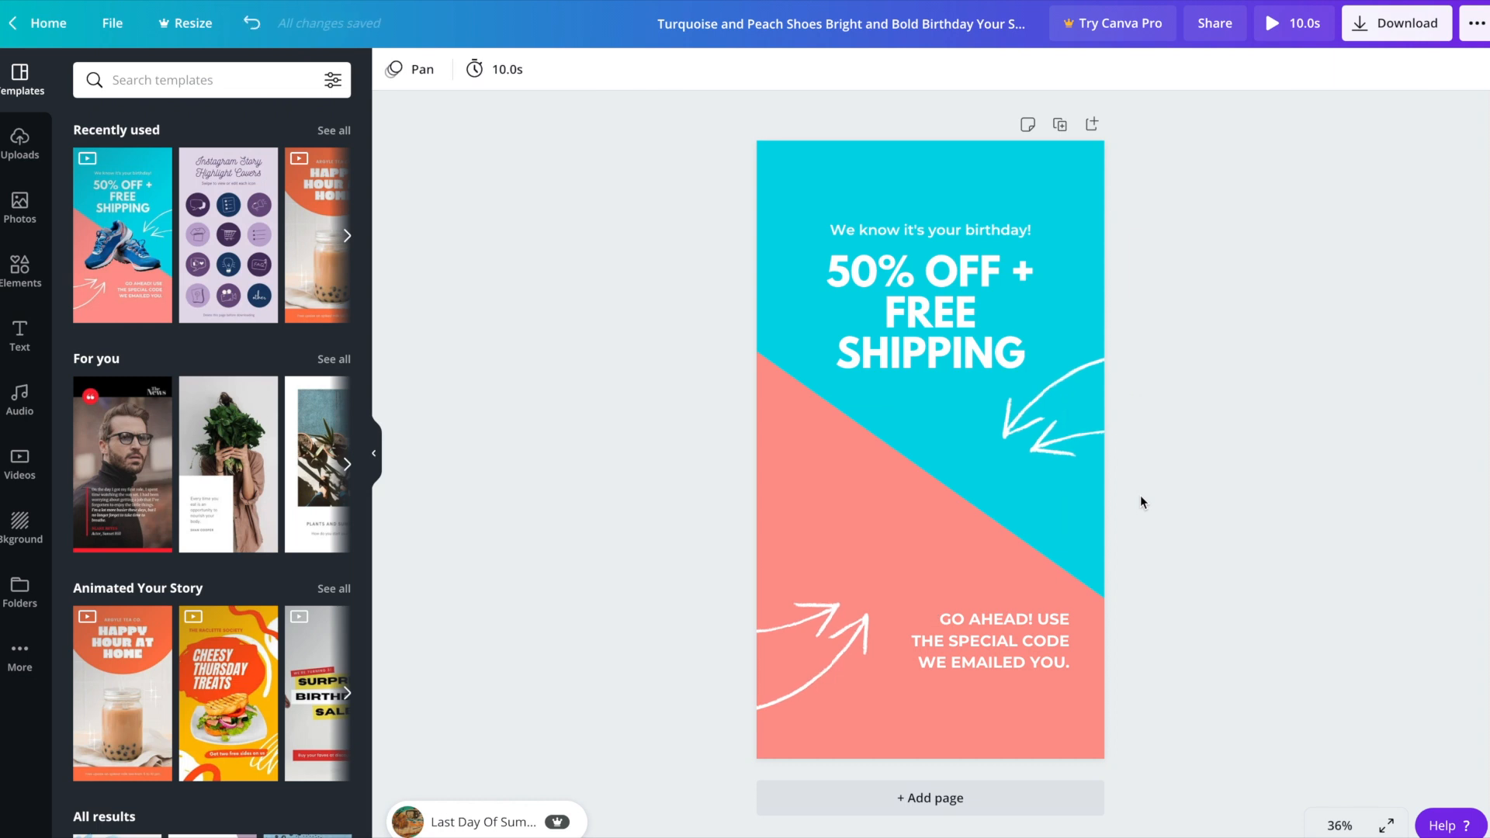
click(19, 143)
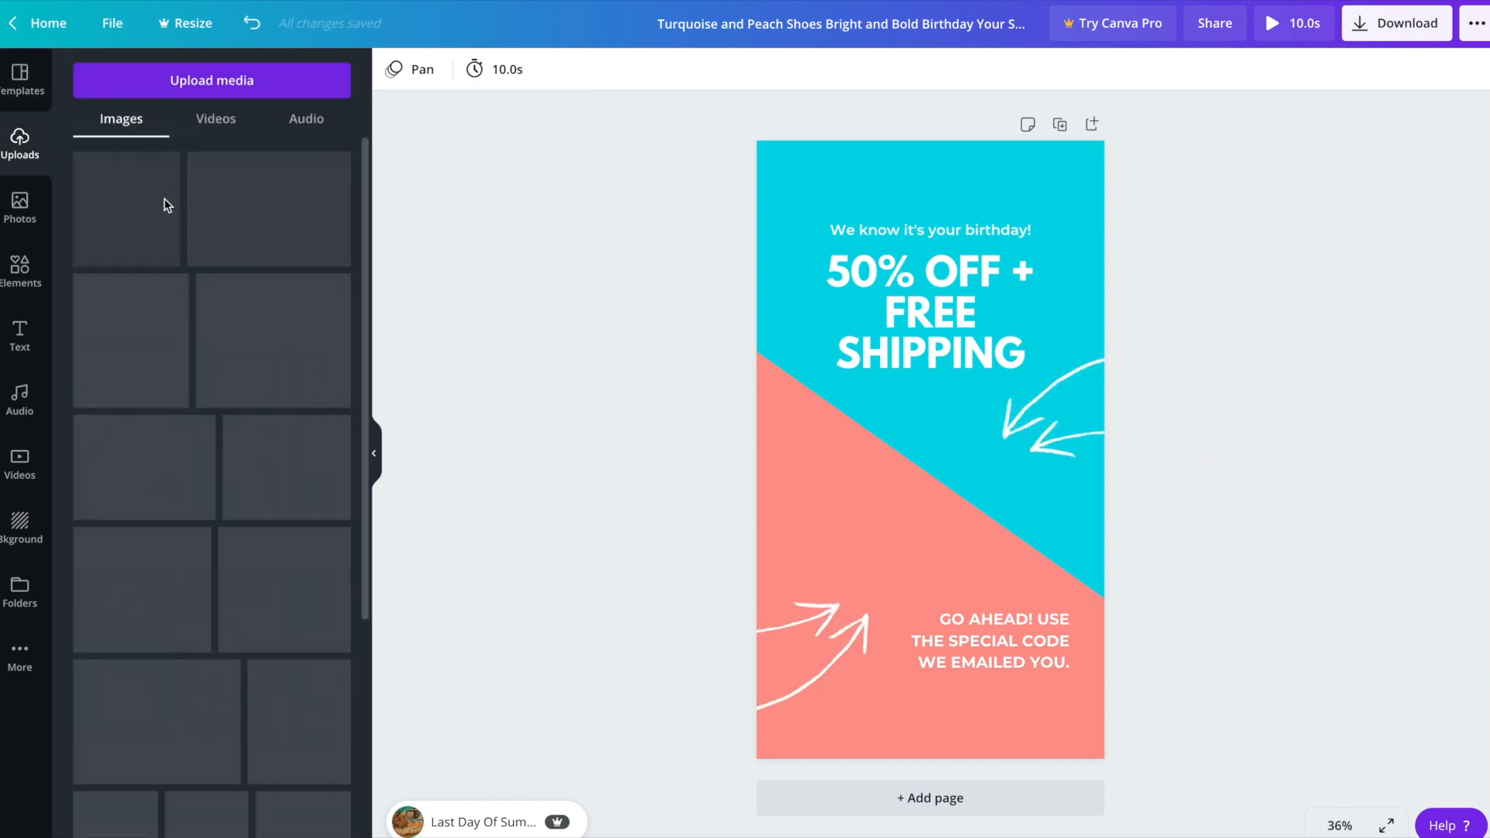
click(212, 233)
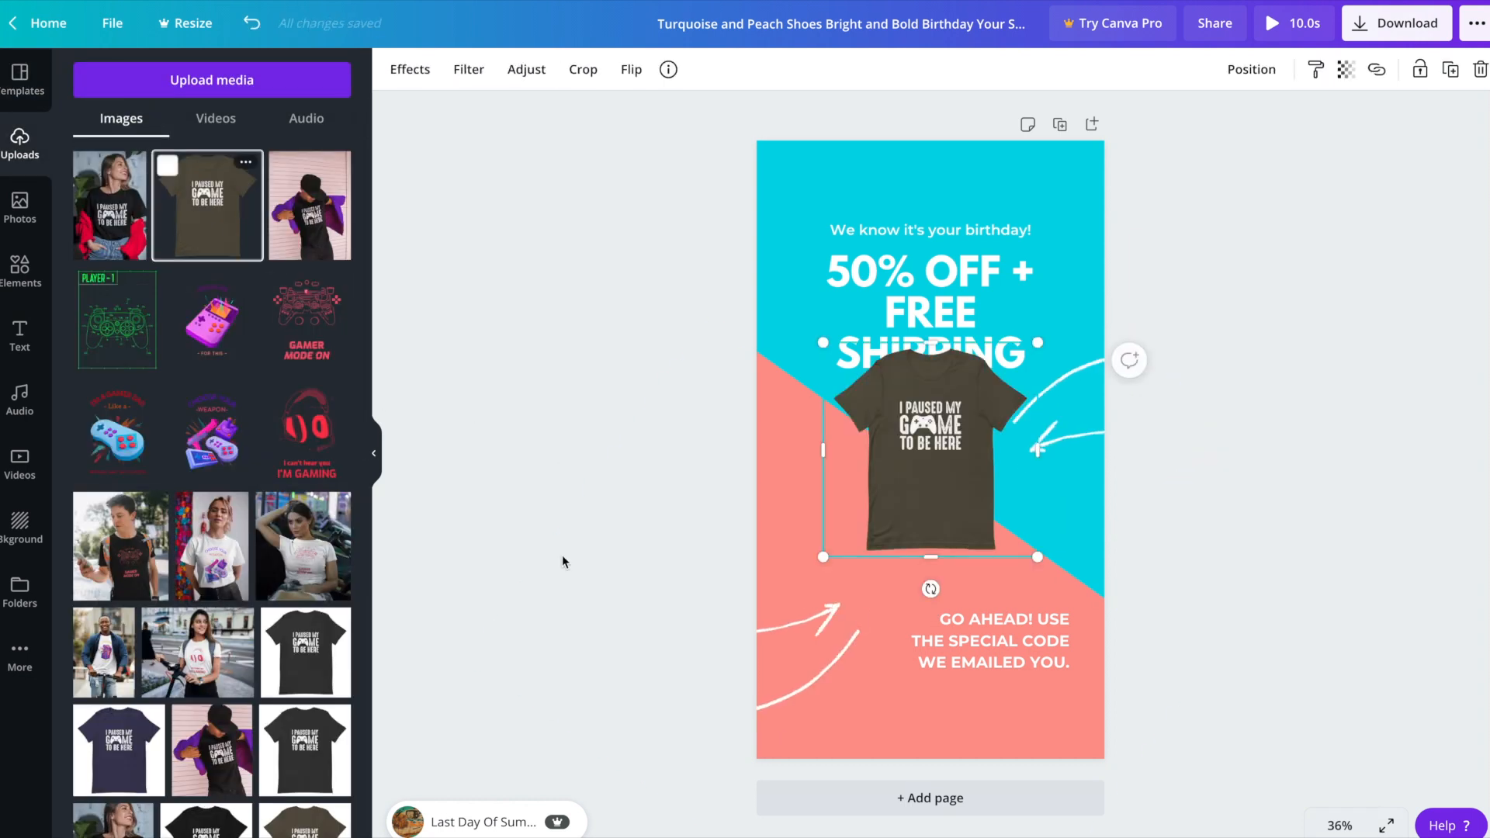
click(954, 423)
drag(953, 423, 952, 472)
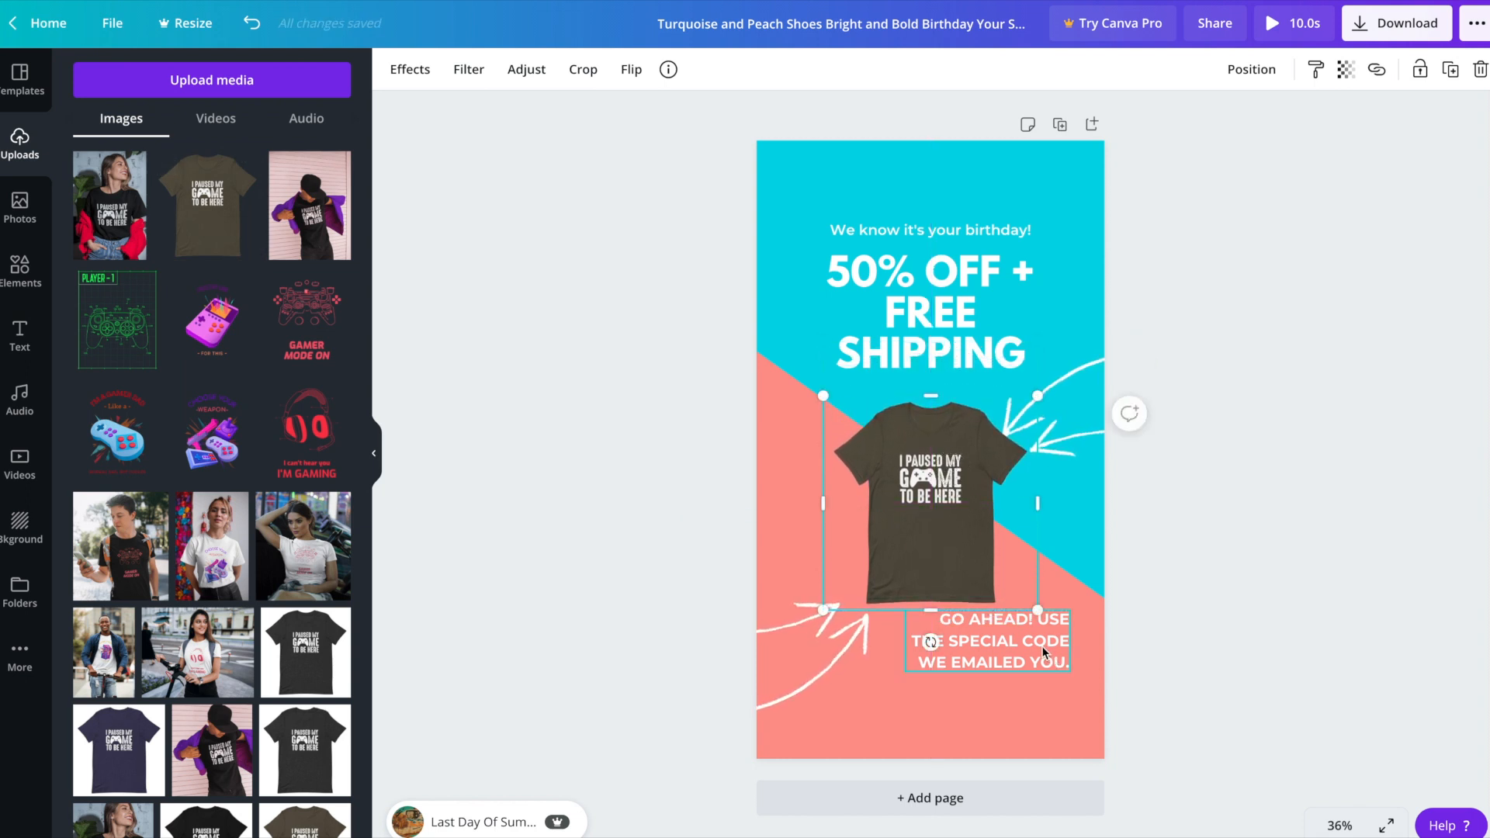
- Lower the special code text and shift both pairs of white arrows outward, rotating the lower pair, to make room for the T-shirt
click(1050, 682)
drag(1049, 682, 1051, 677)
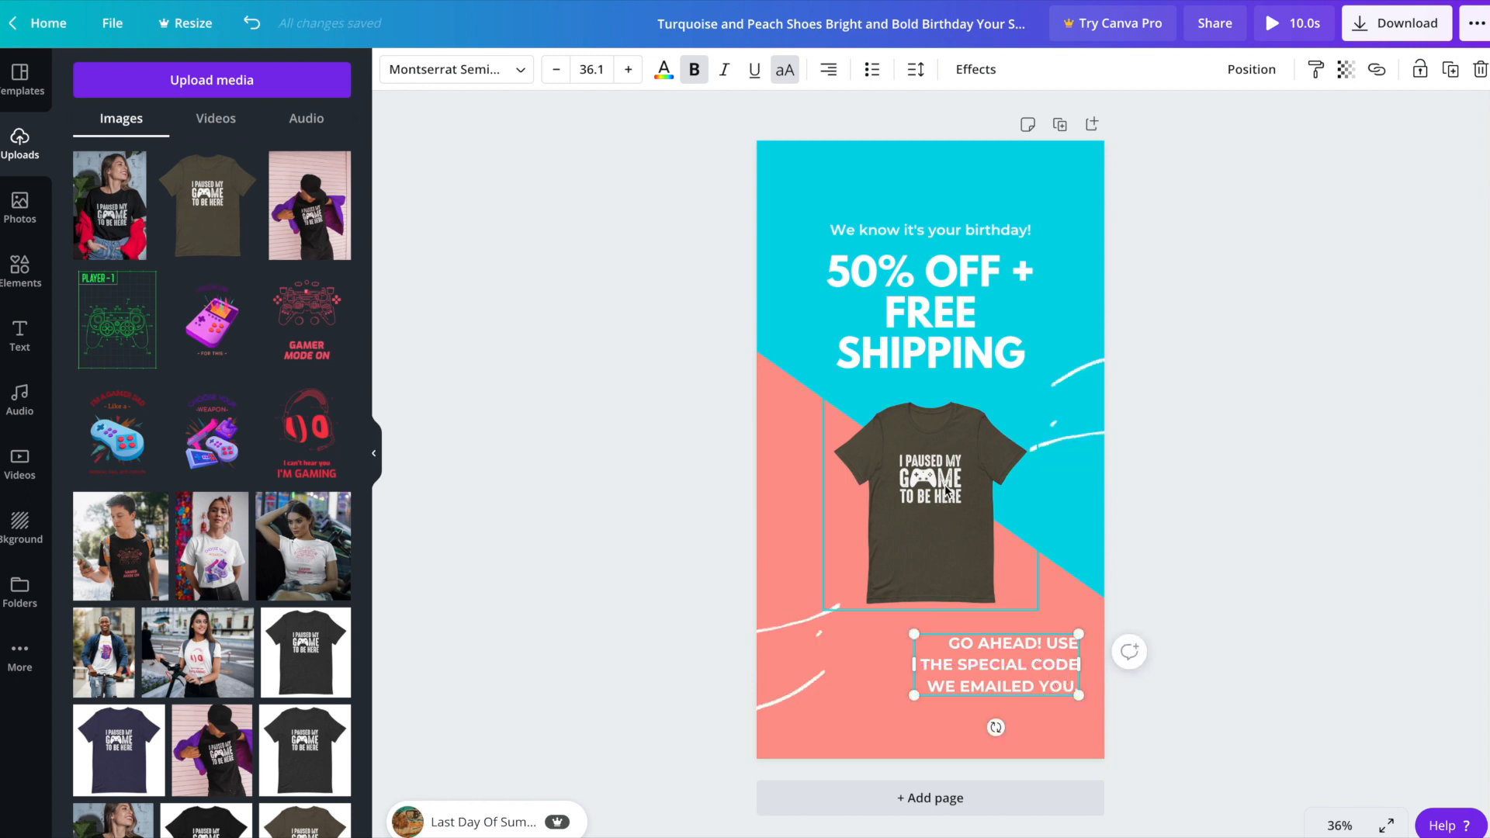
click(765, 674)
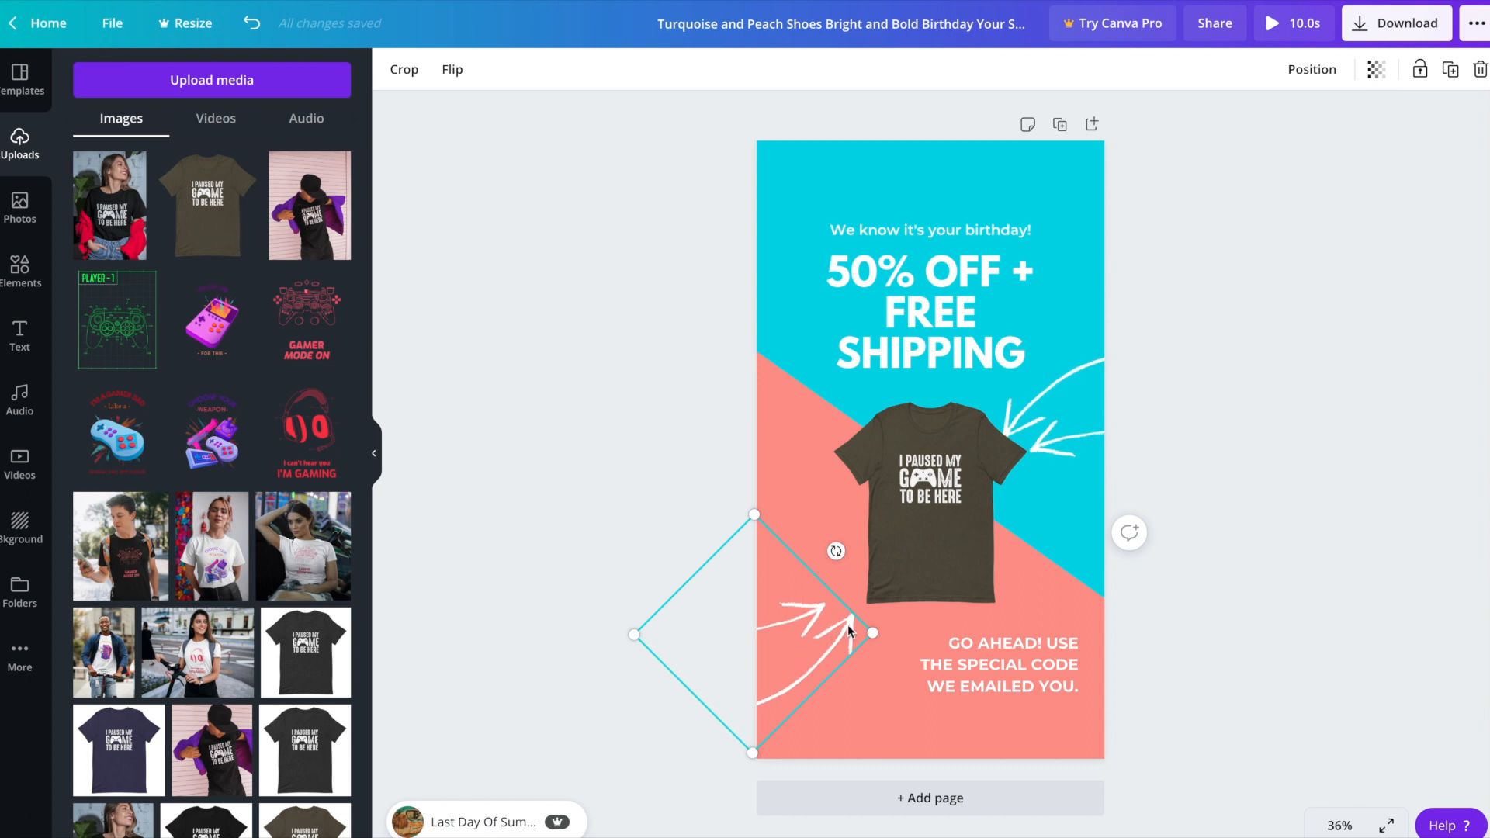
drag(836, 551, 842, 585)
drag(757, 656, 741, 639)
drag(1061, 440, 1084, 420)
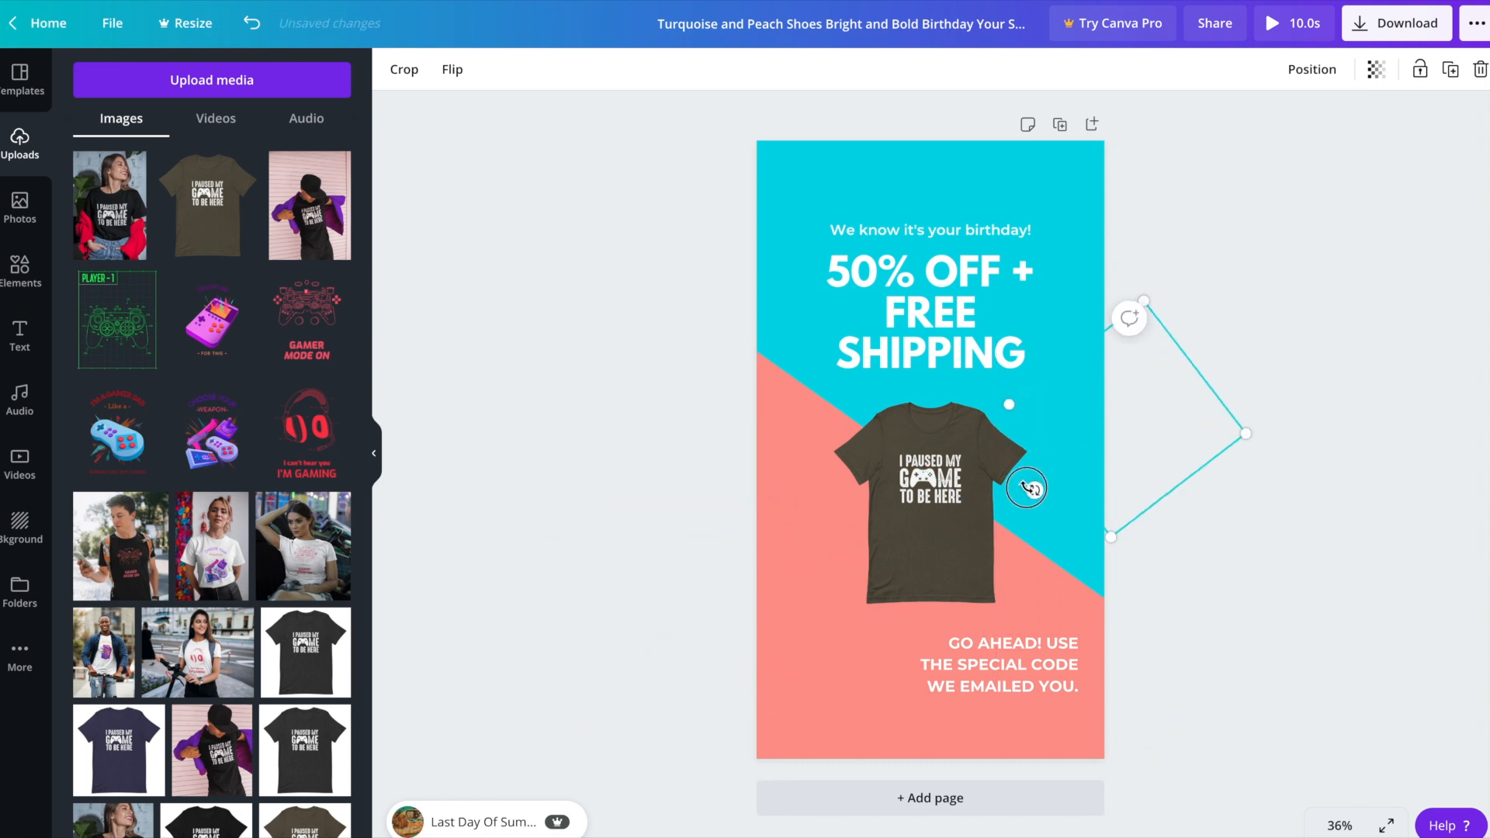
- Enlarge the T-shirt image and recenter it between the arrows
click(967, 518)
drag(825, 612, 783, 651)
drag(919, 493, 939, 478)
- Change the headline to "FLASH SALE" and the line above it to "Save 50% Now"
double_click(932, 310)
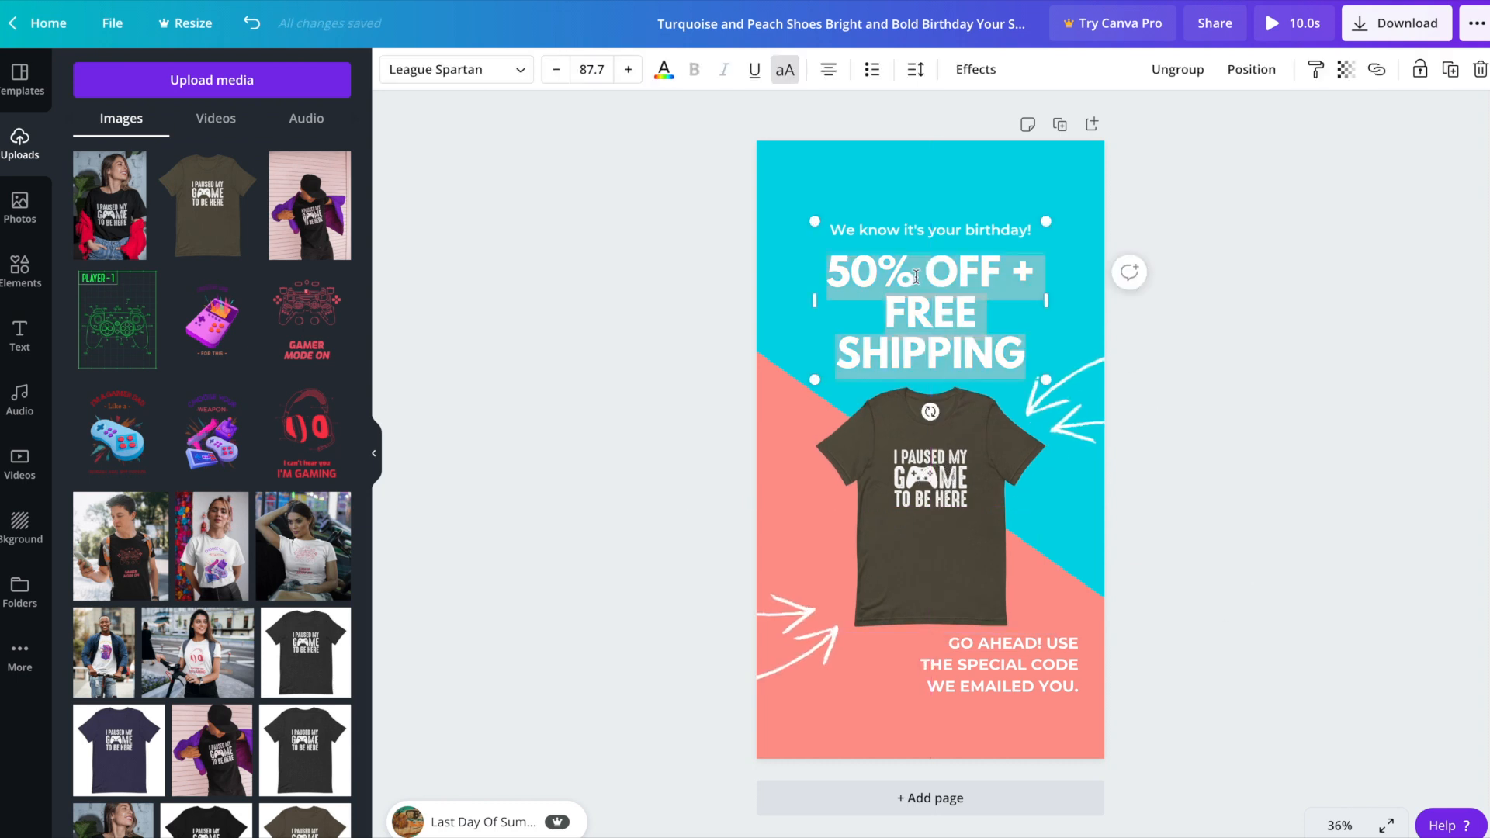
text(FLASH SALE)
double_click(931, 249)
text(Save 50% Now)
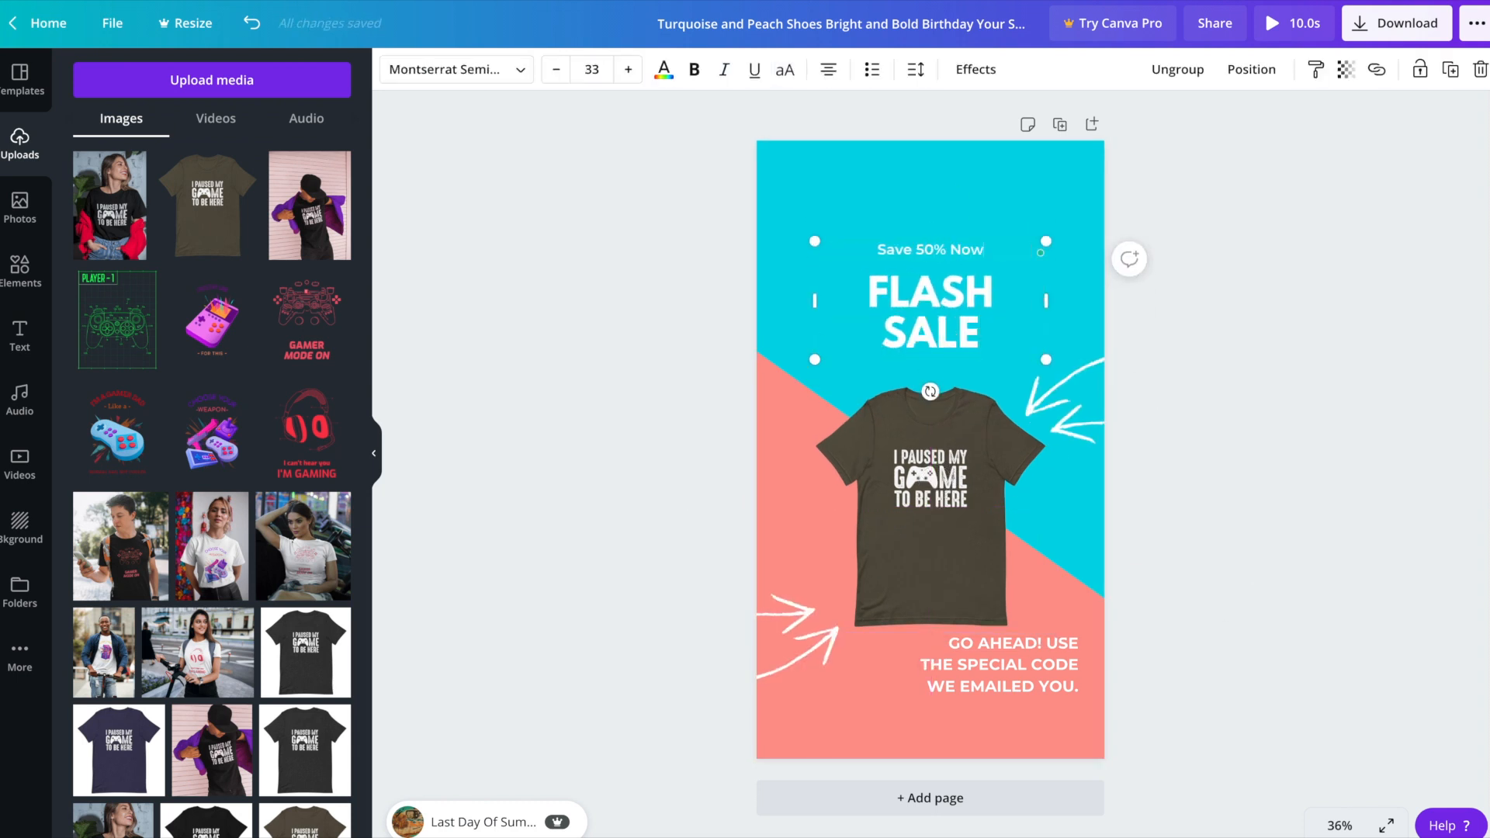
- Replace the special code text near the page's lower edge with "USE PROMO CODE SAVE50"
double_click(986, 677)
text(USE PROMO CODE SAVE50 ON YOUR)
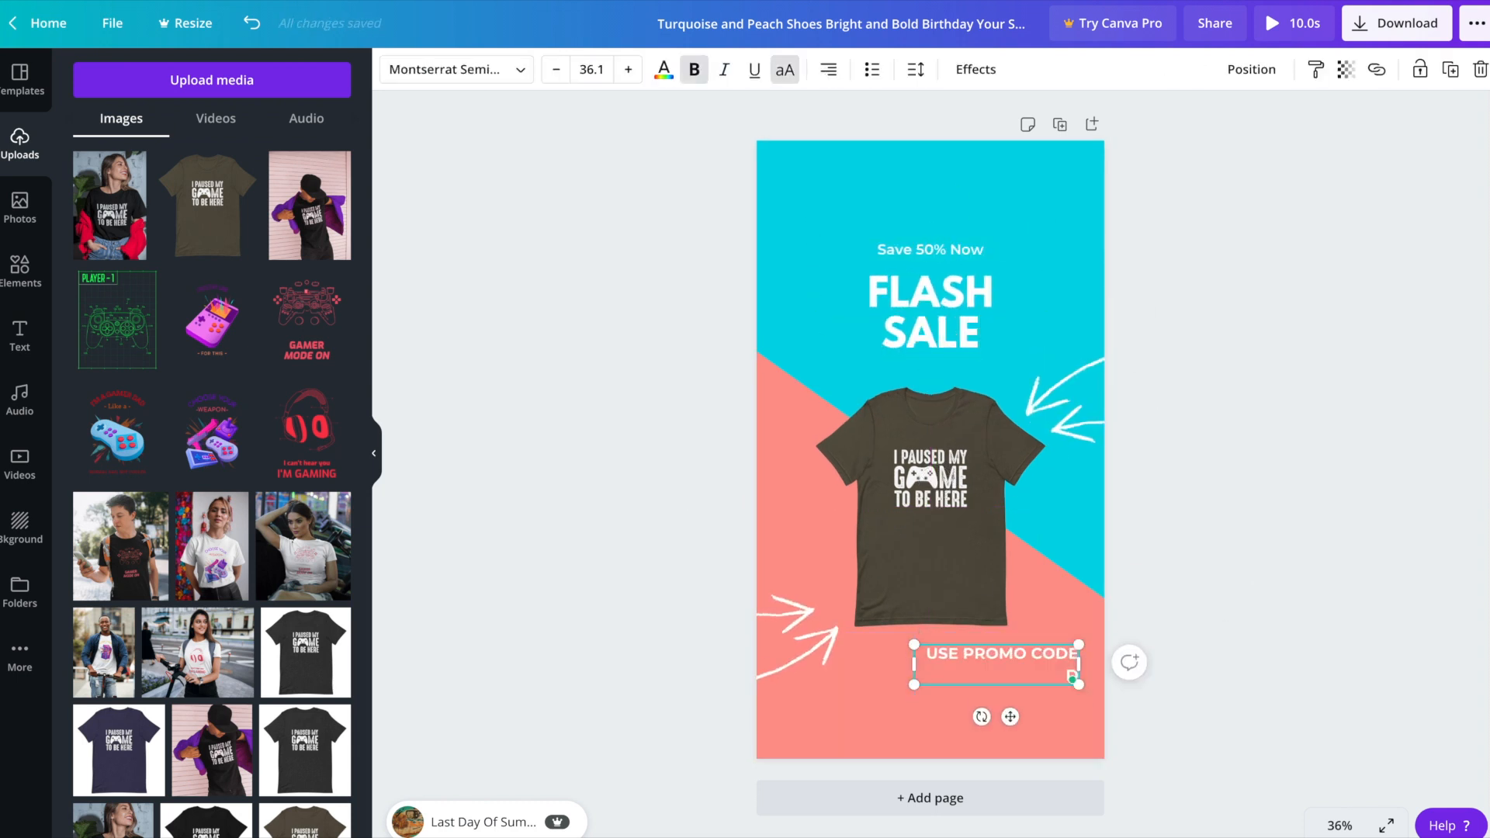
key(BackSpace)
key(BackSpace)
key(BackSpace)
key(BackSpace)
key(BackSpace)
key(BackSpace)
key(BackSpace)
key(BackSpace)
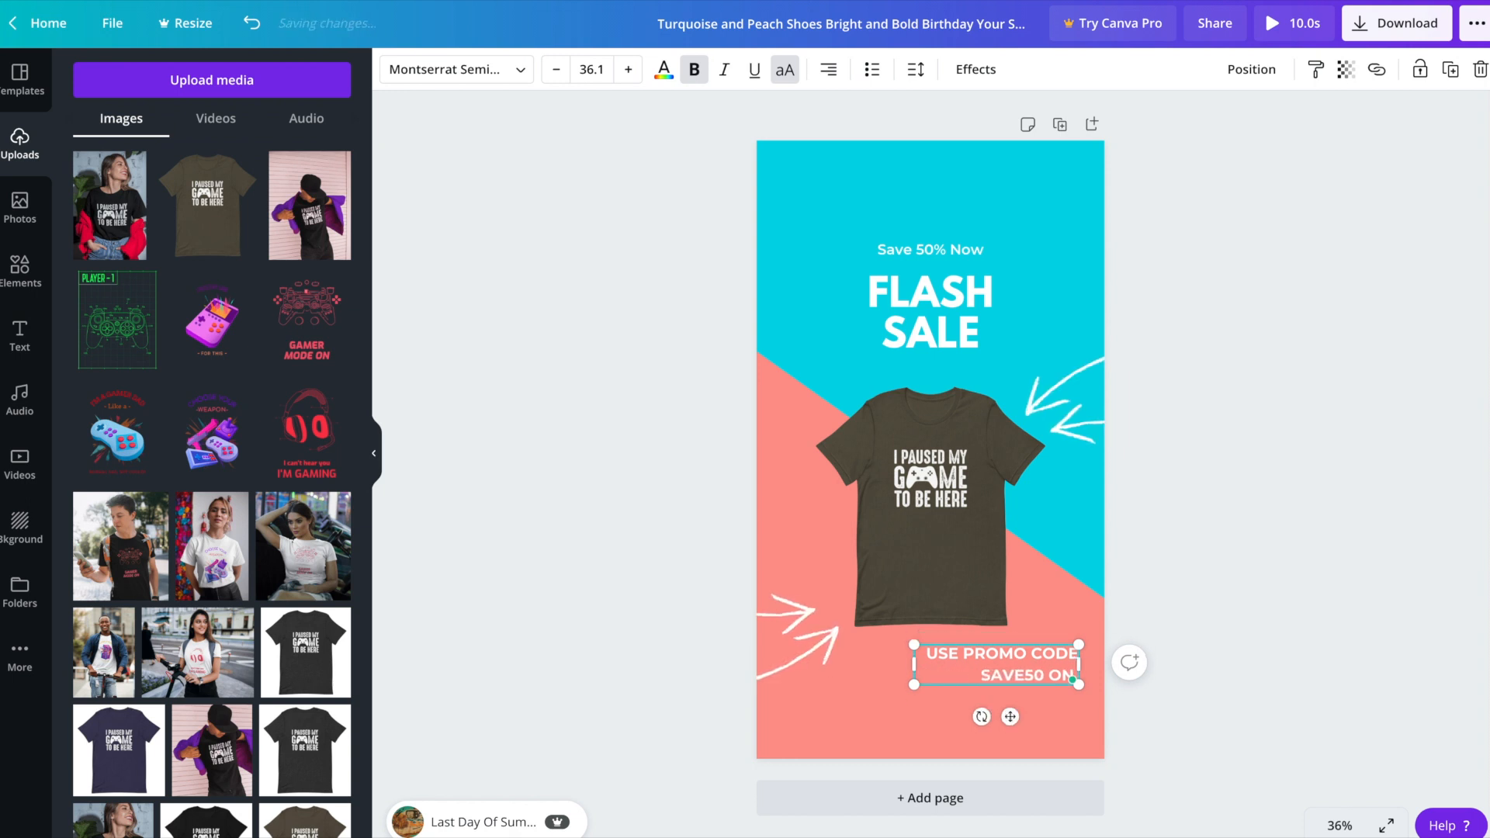
click(1242, 623)
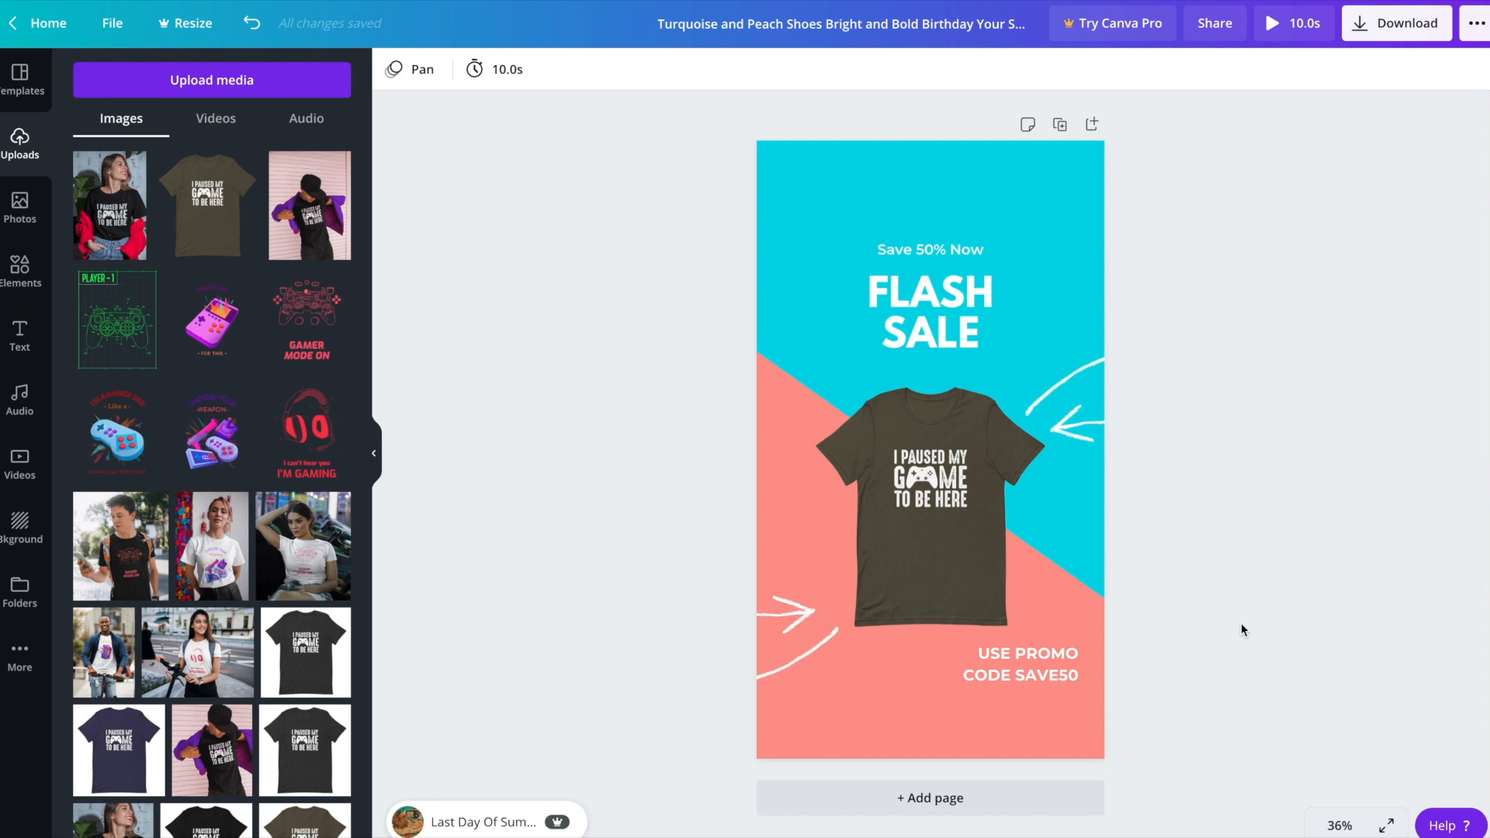
- Nudge the "Save 50% Now" and "FLASH SALE" text group upward, away from the T-shirt
click(919, 247)
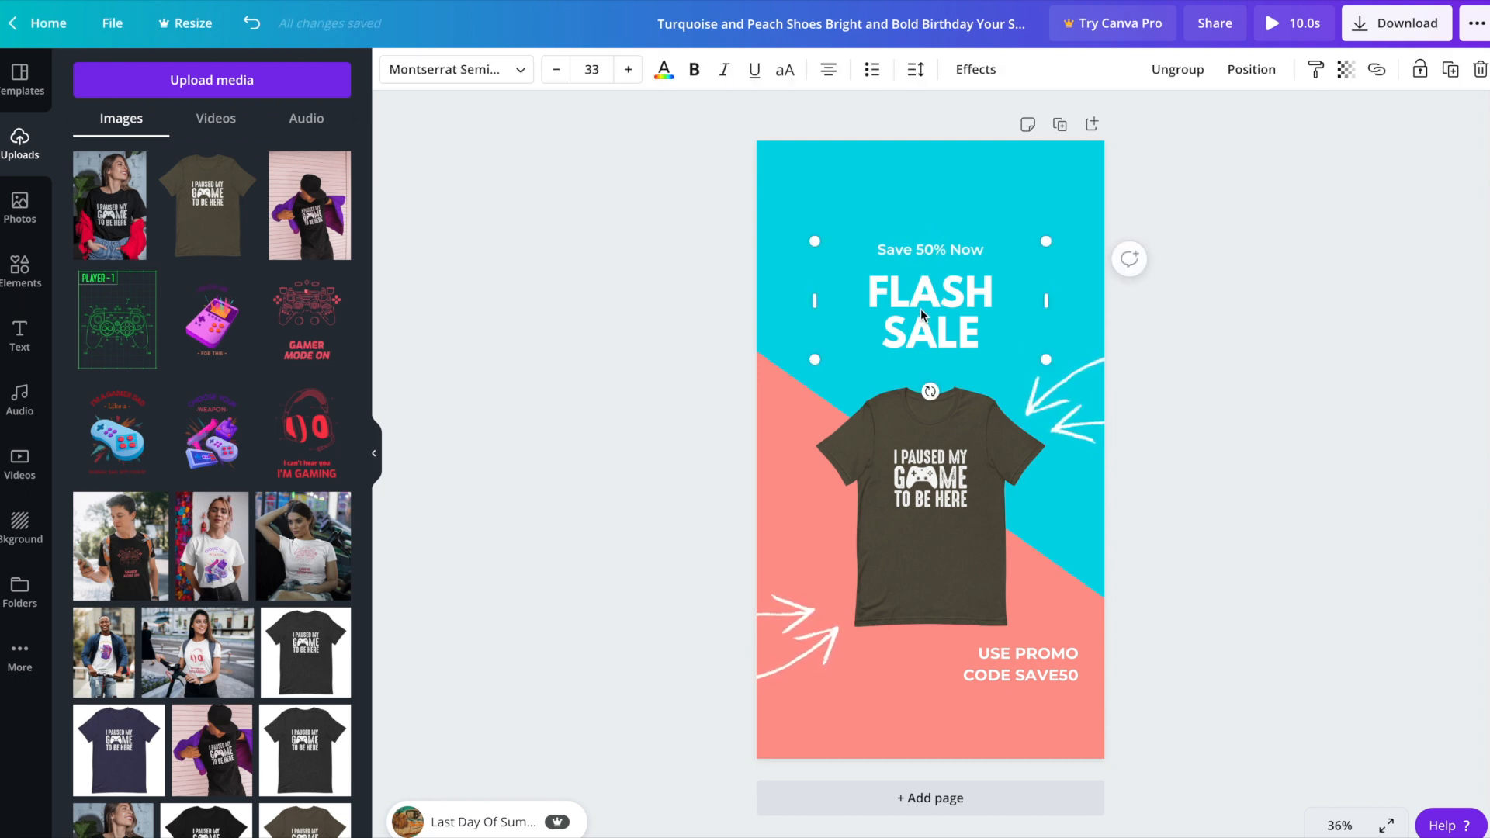
key(Up)
key(Up)
key(Up)
key(Up)
key(Up)
key(Up)
key(Up)
key(Up)
key(Up)
key(Up)
key(Up)
key(Up)
key(Up)
key(Up)
key(Up)
key(Up)
key(Up)
key(Up)
key(Up)
key(Up)
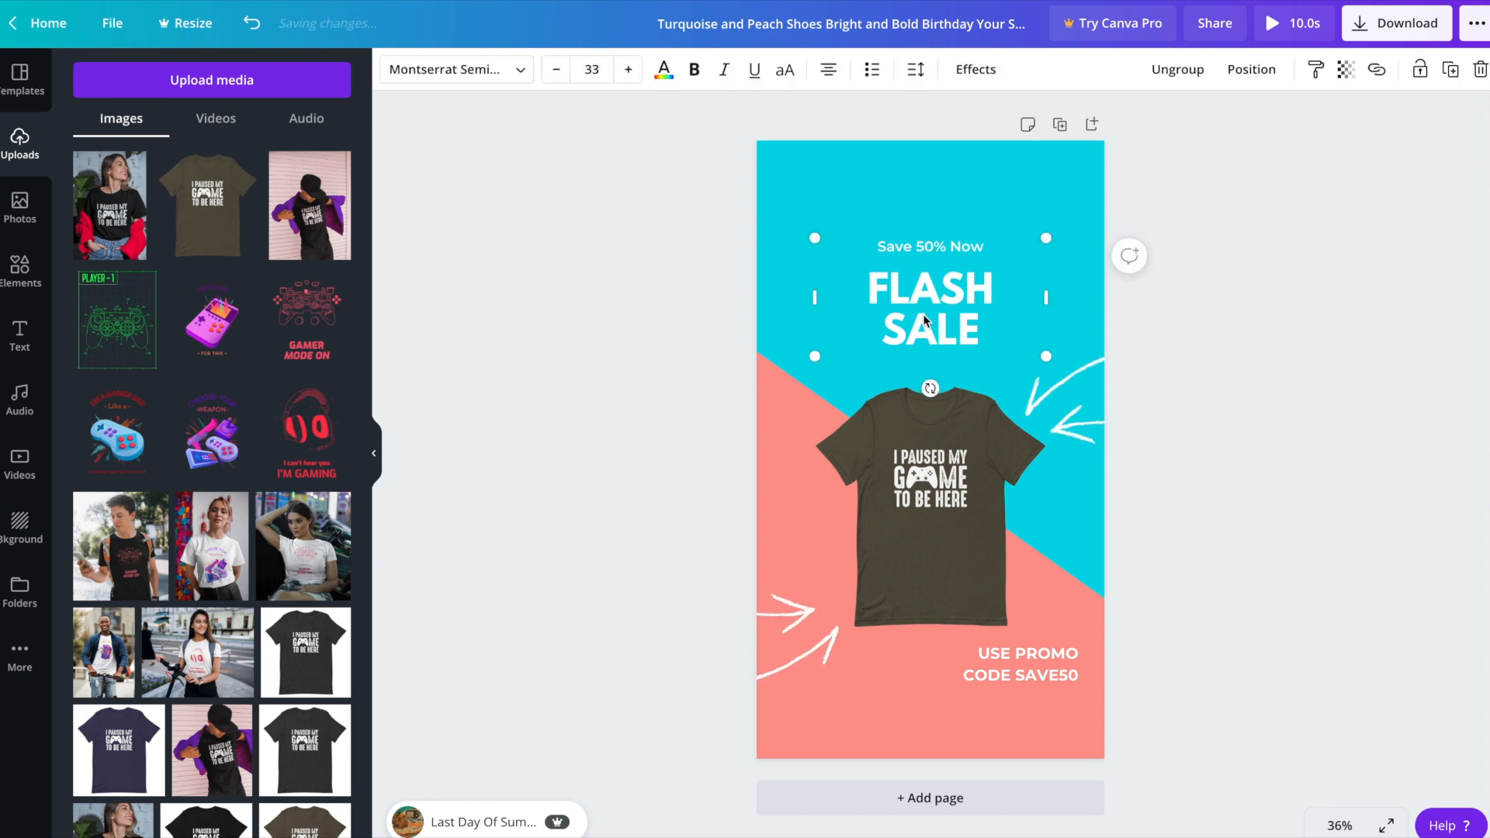
key(Up)
key(Up)
key(Up)
key(Up)
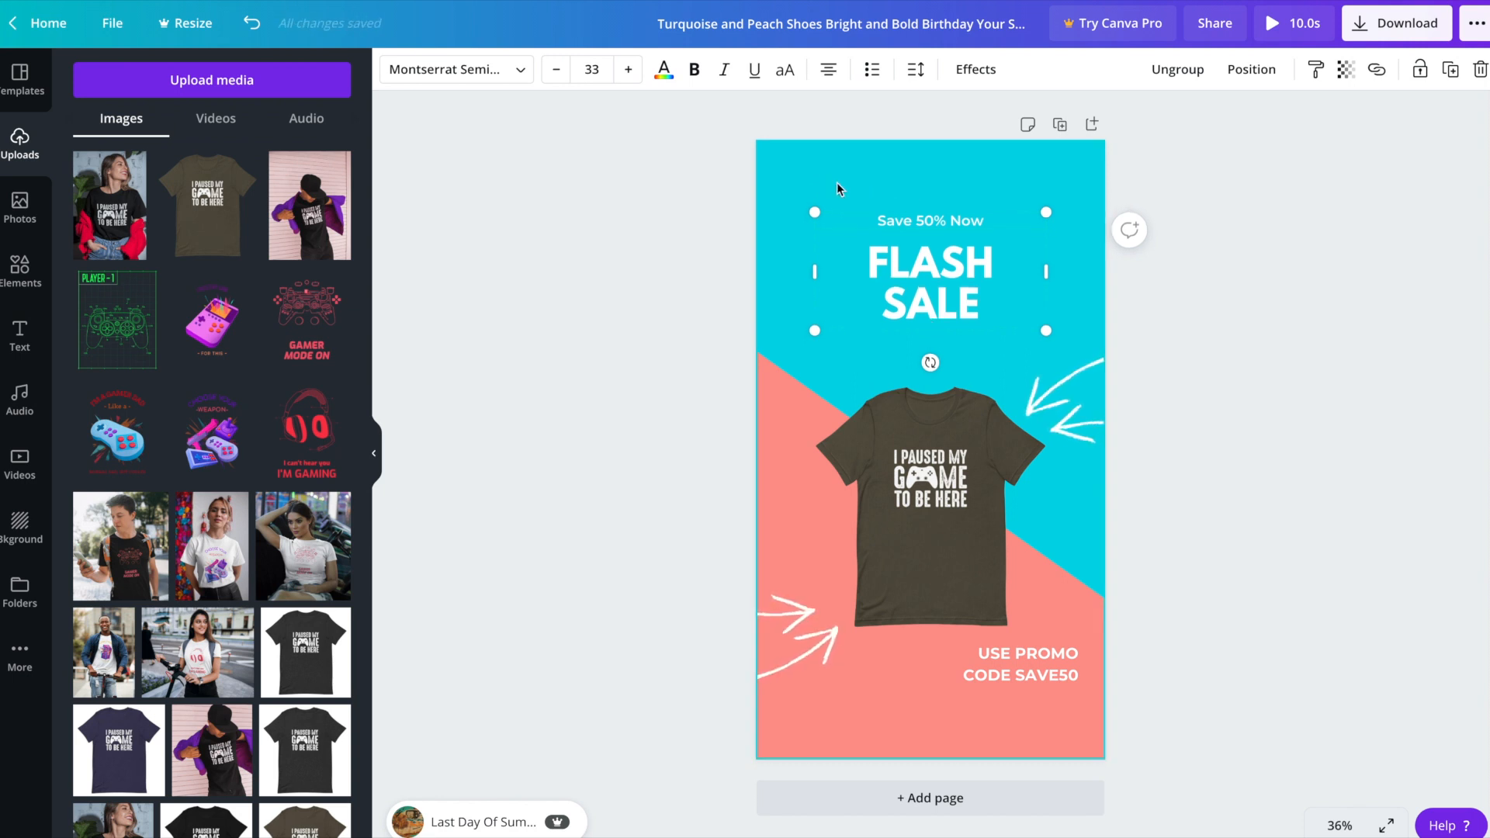
key(Escape)
- Move the lower pair of arrows beneath the T-shirt and rotate them to point up at it
click(785, 642)
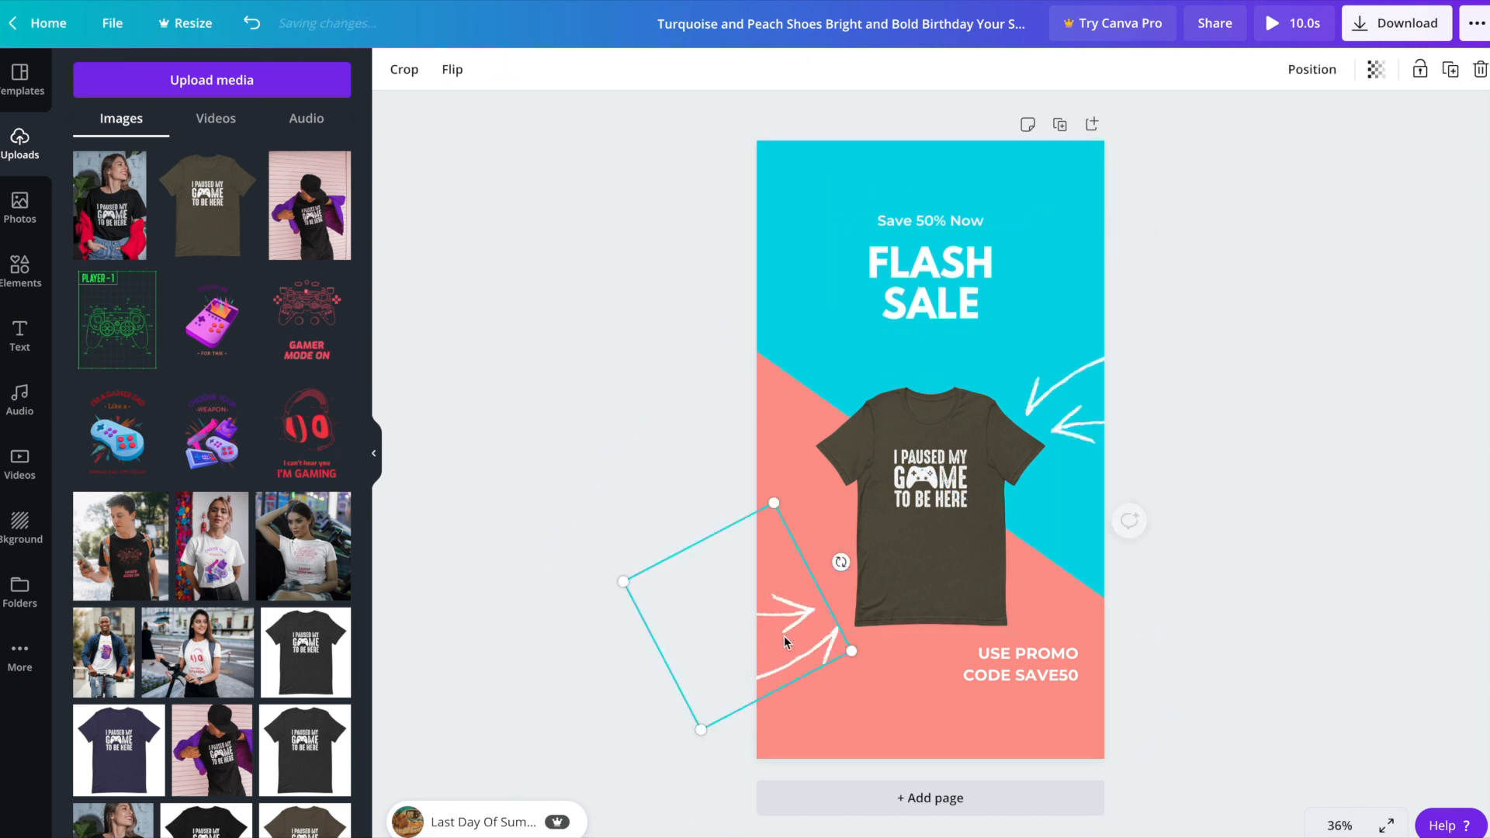
drag(778, 668, 795, 681)
drag(810, 698, 808, 692)
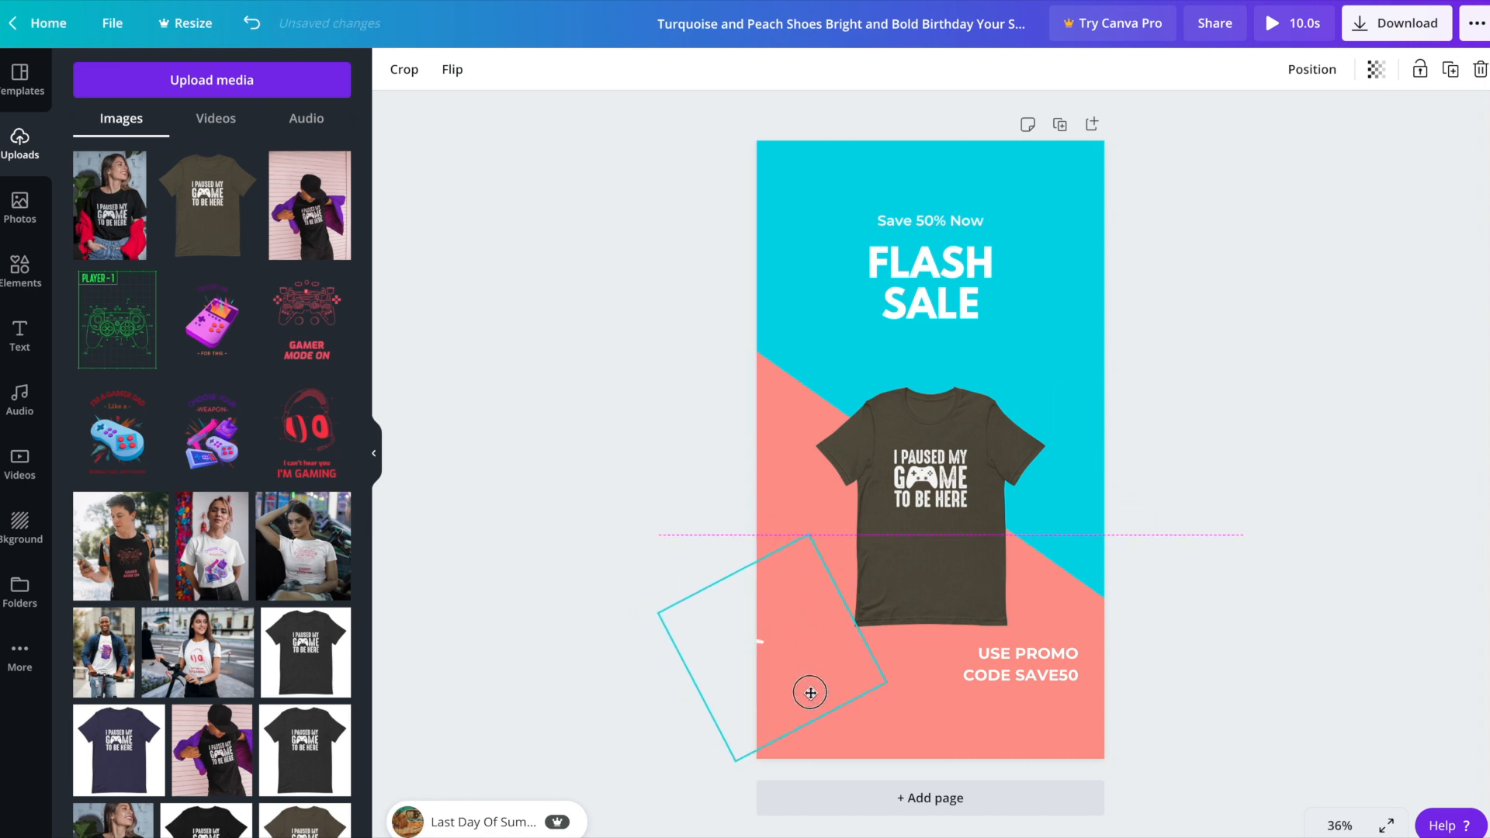
drag(875, 593, 841, 553)
drag(799, 659, 821, 675)
- Raise, enlarge and recenter the T-shirt, and move the upper arrows up beside the "FLASH SALE" headline
drag(916, 468, 916, 422)
drag(803, 585, 778, 610)
drag(958, 413, 971, 416)
drag(1089, 395, 1108, 287)
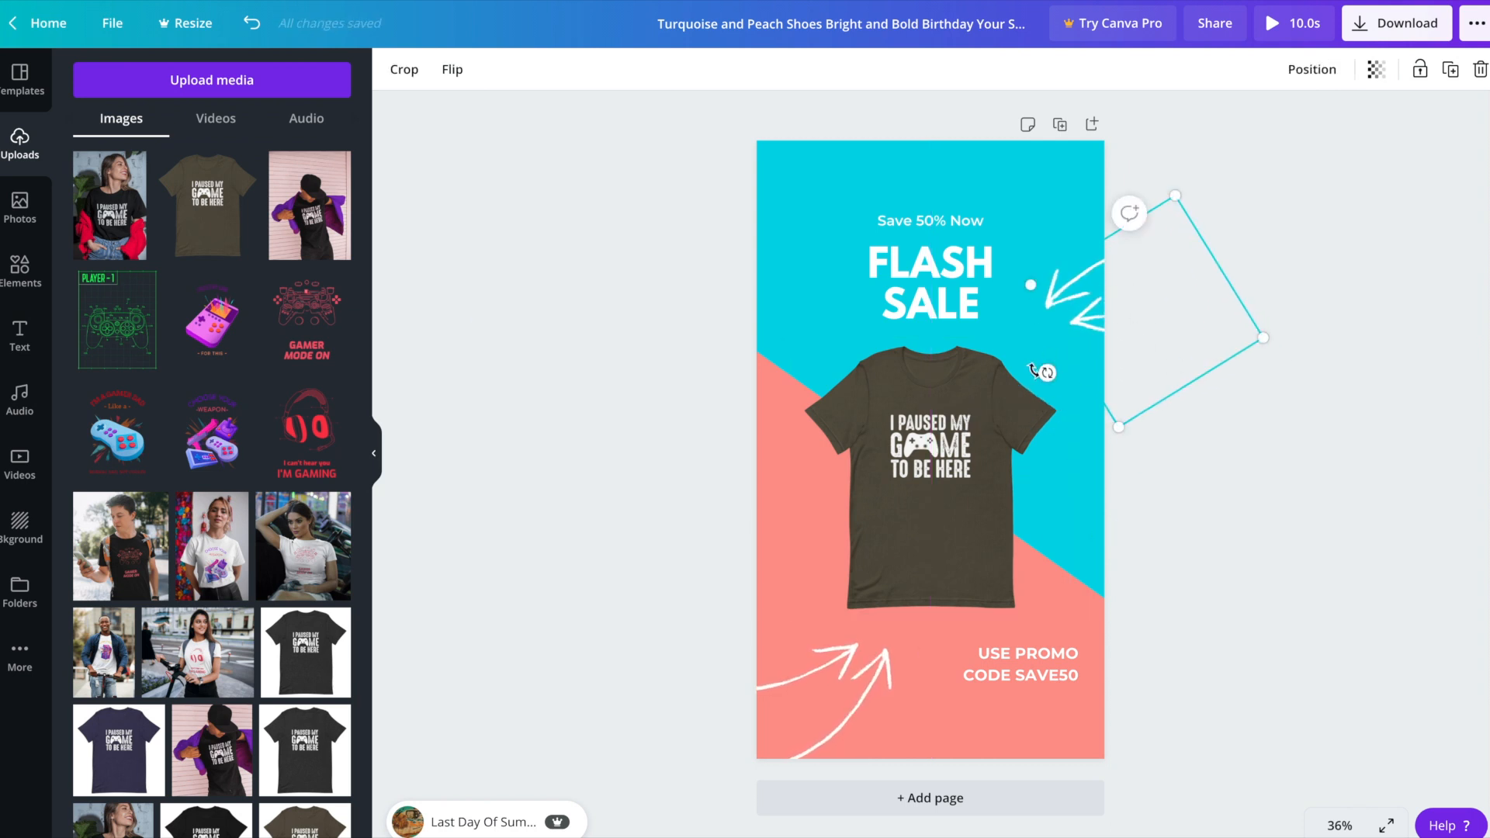
- Rotate the upper pair of arrows to point down at the T-shirt's shoulder and shift them slightly inward on the page
drag(1047, 372, 1087, 411)
drag(1145, 308, 1115, 310)
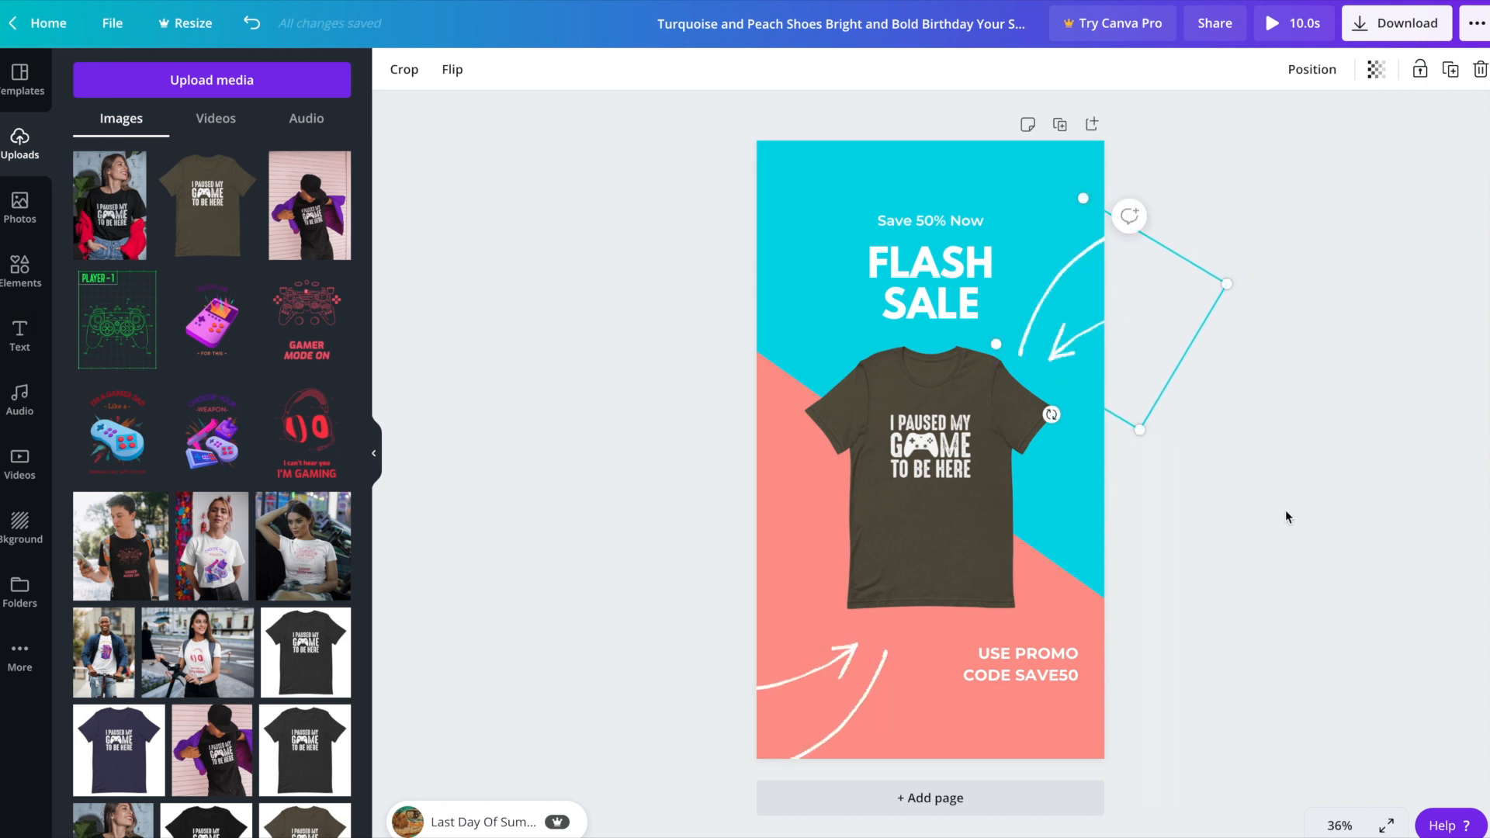
- Change the turquoise page background to black
click(760, 199)
click(395, 74)
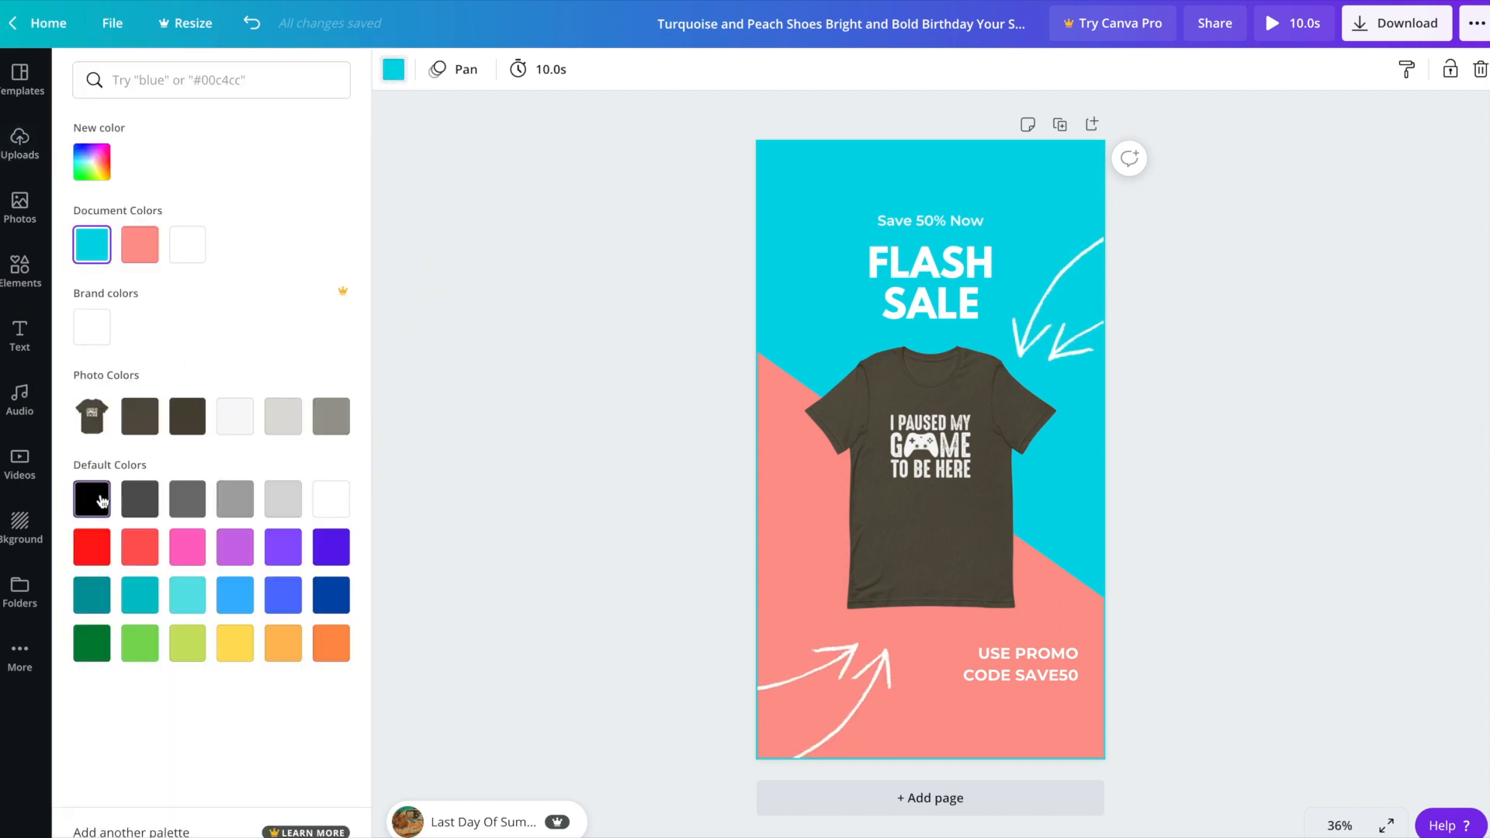
click(91, 499)
- Recolor the peach diagonal shape behind the T-shirt to the third-darkest default color, a medium-dark gray
click(789, 398)
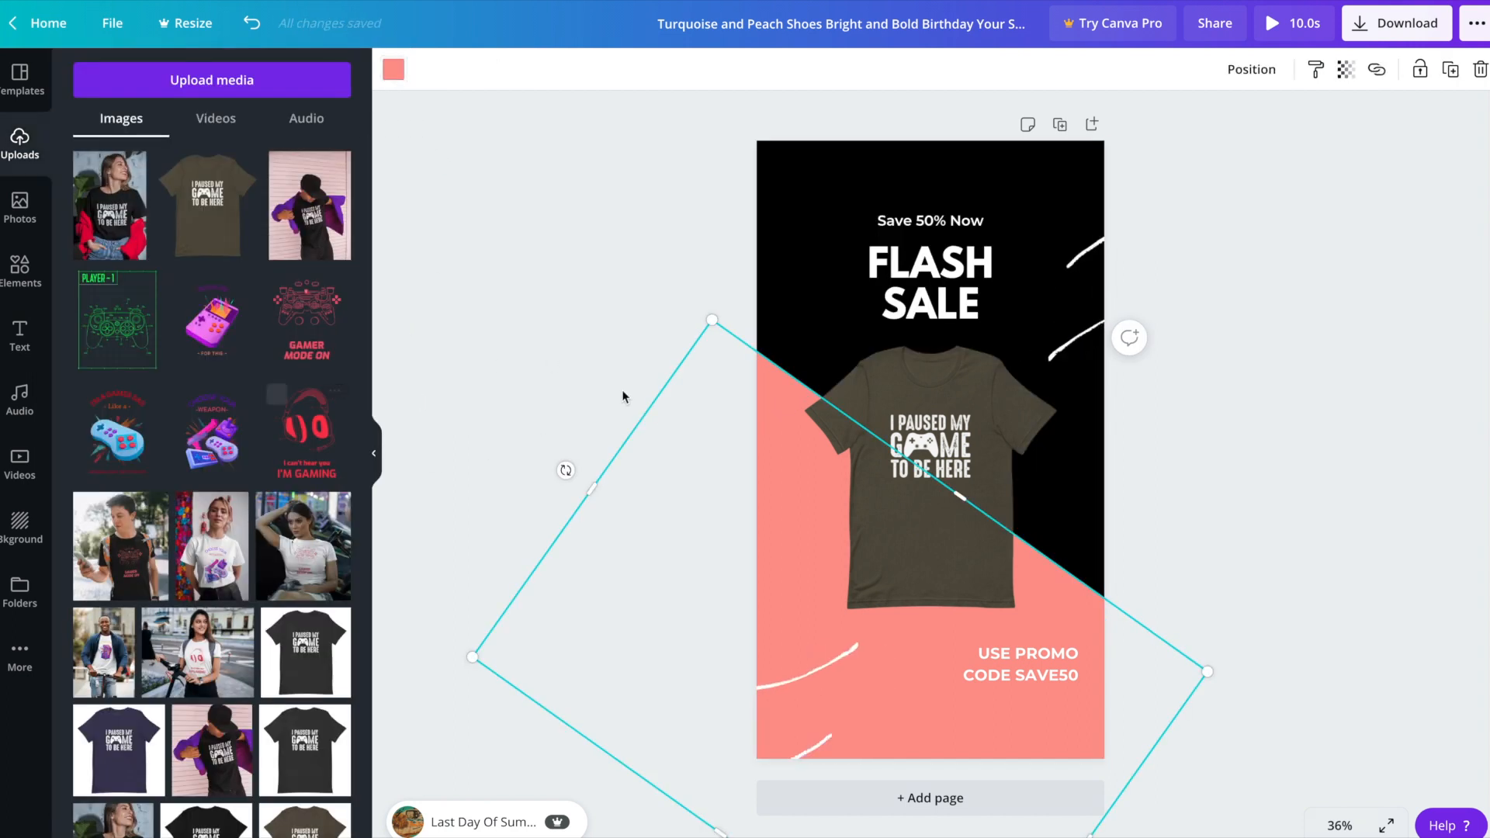
click(394, 71)
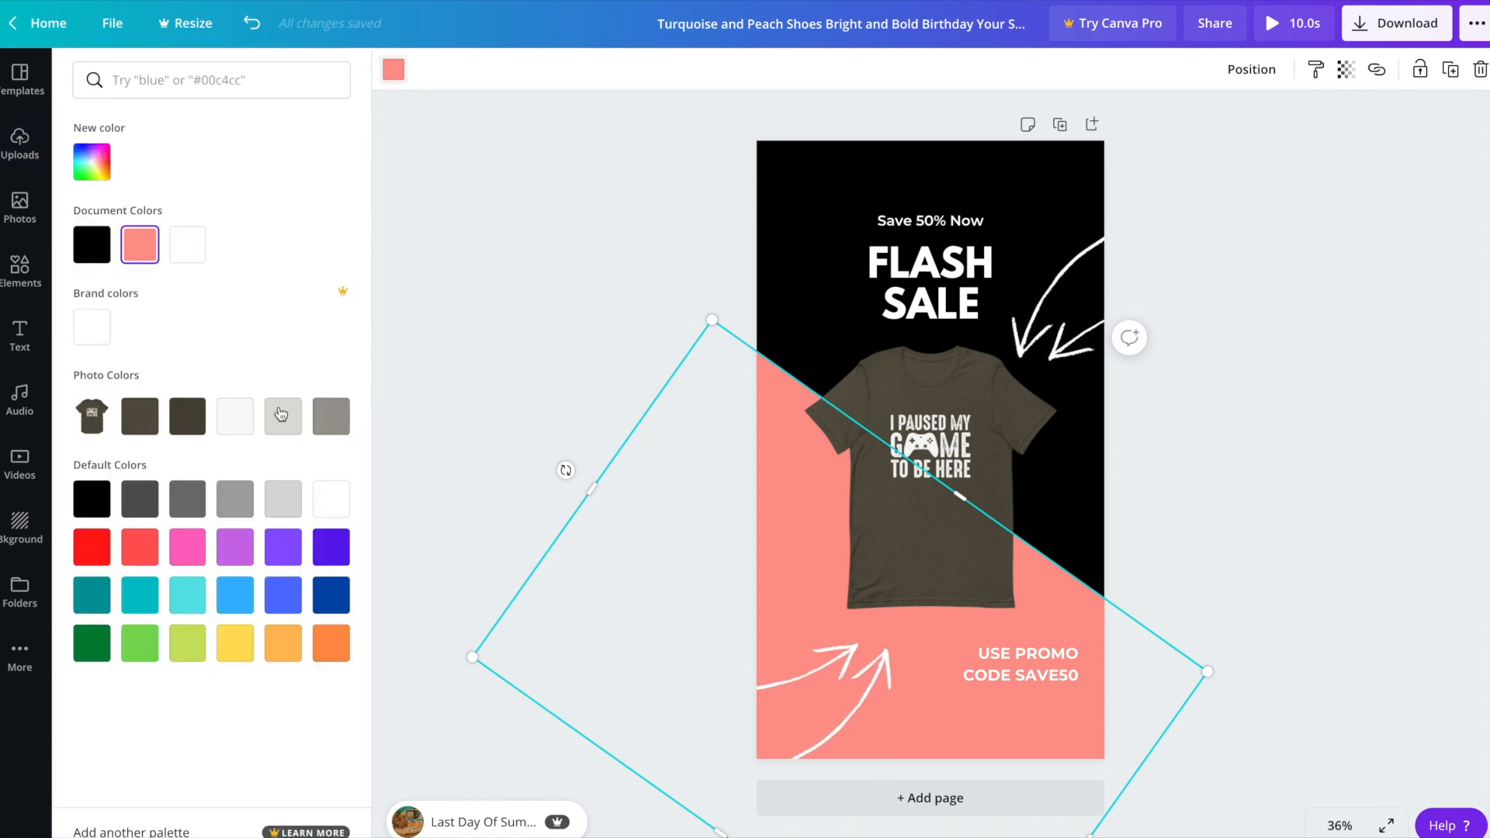
click(188, 497)
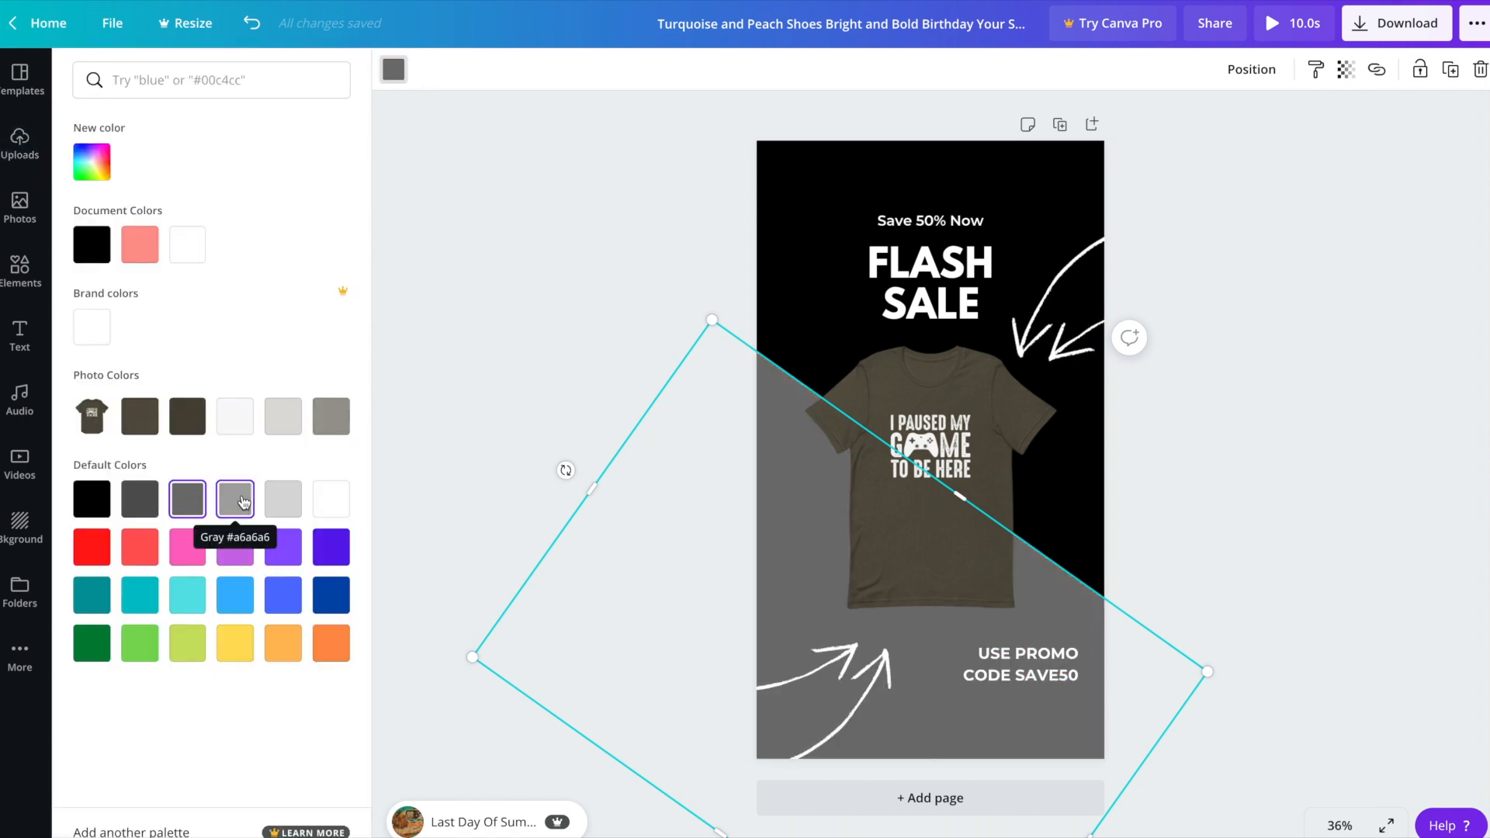
click(532, 306)
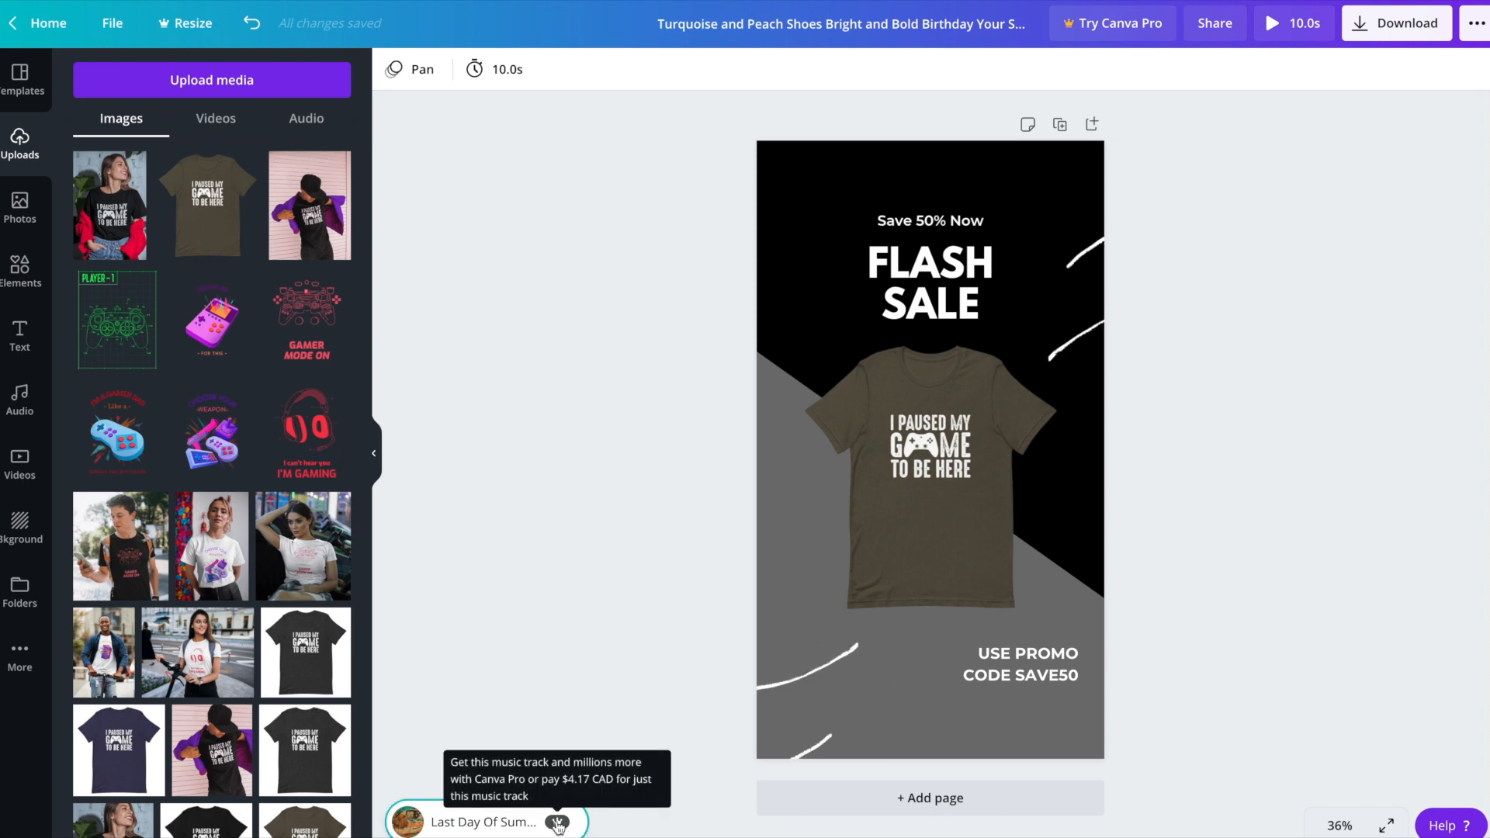
- Delete the paid "Last Day Of Sum..." music track from the design
click(494, 824)
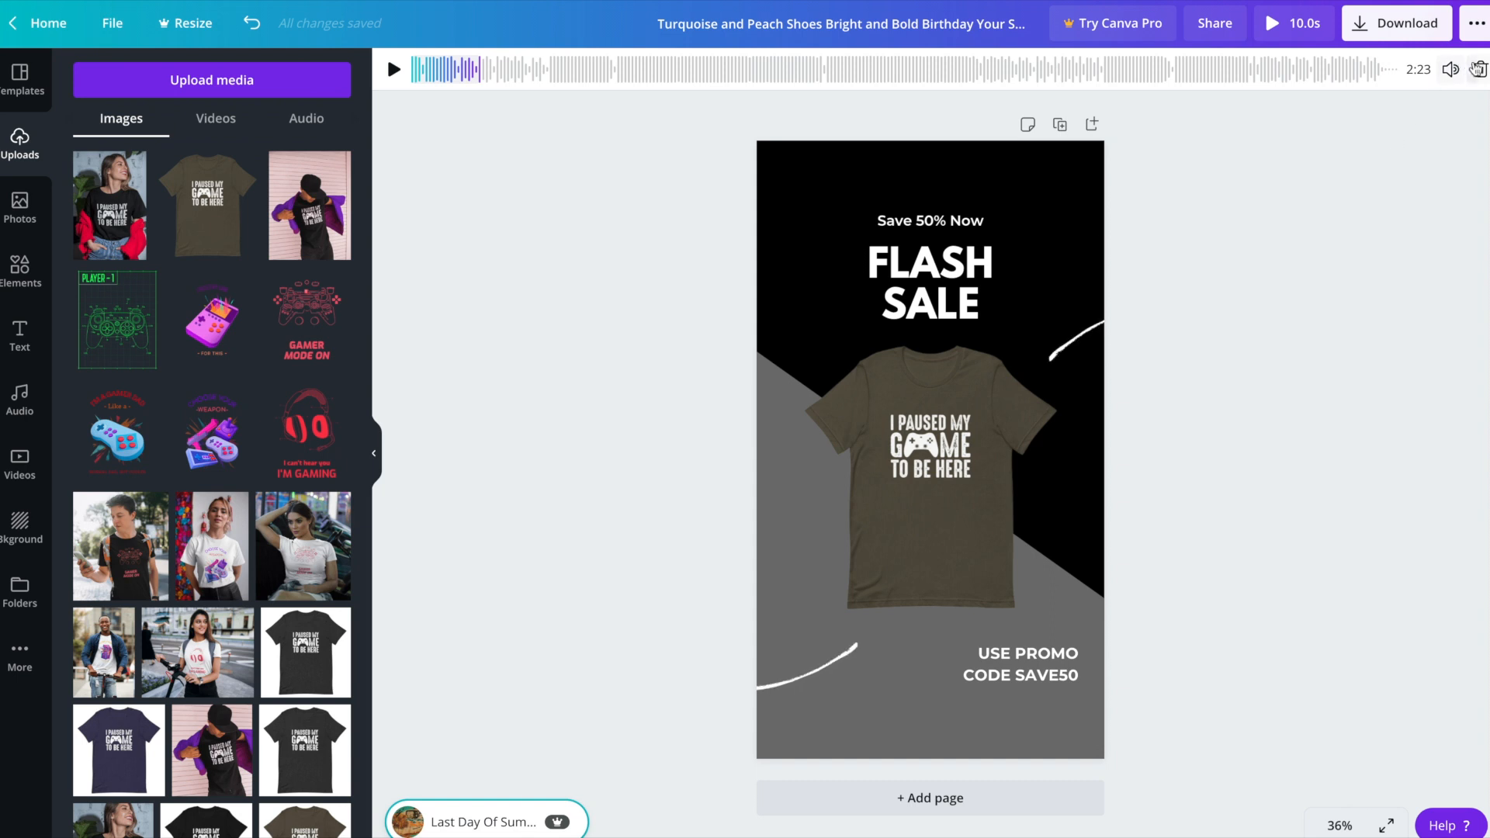
click(1481, 69)
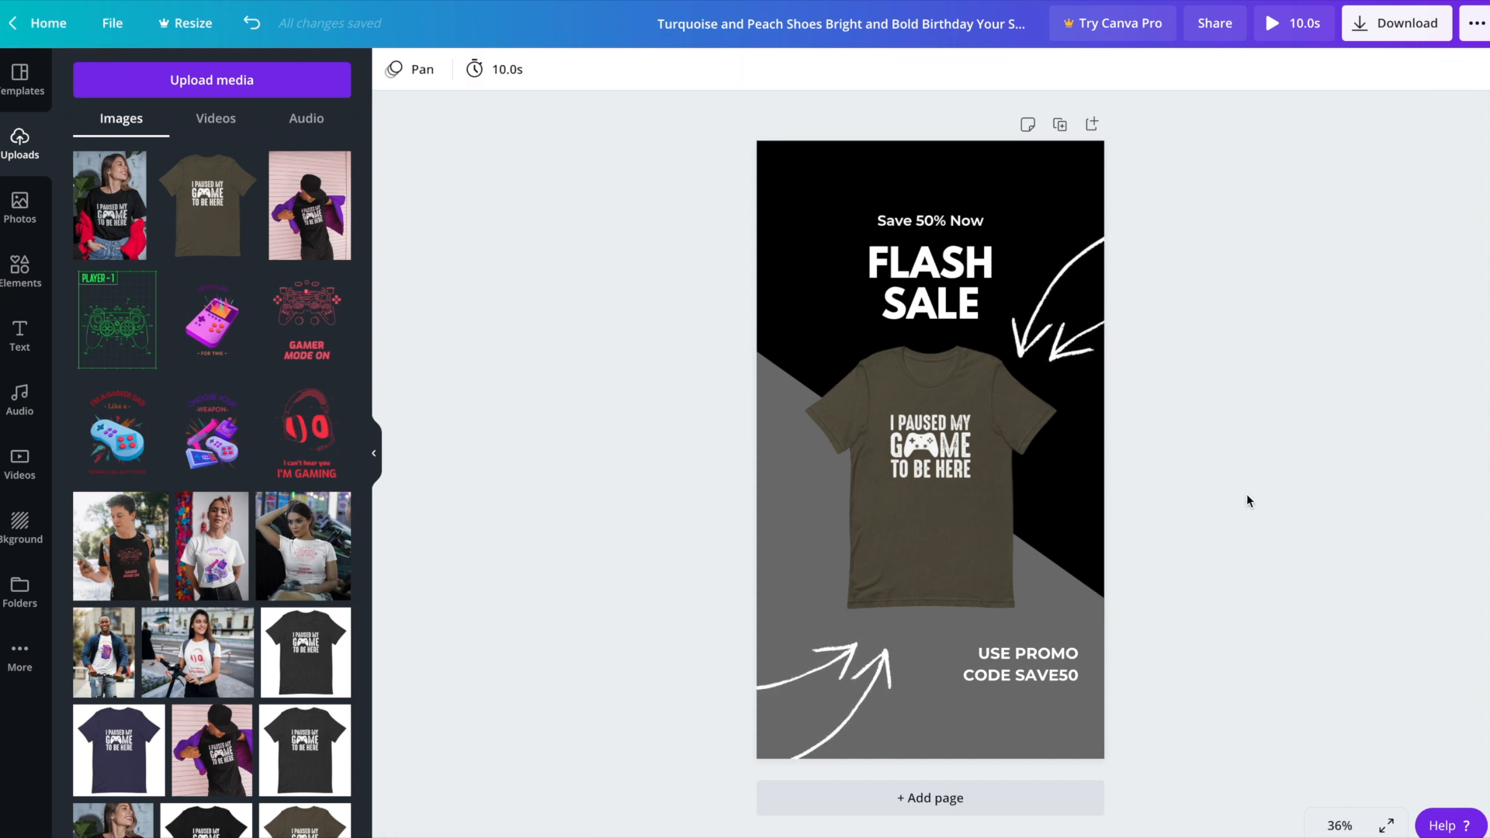
- Check the download options for the animated story with MP4 Video as the file type
click(1394, 23)
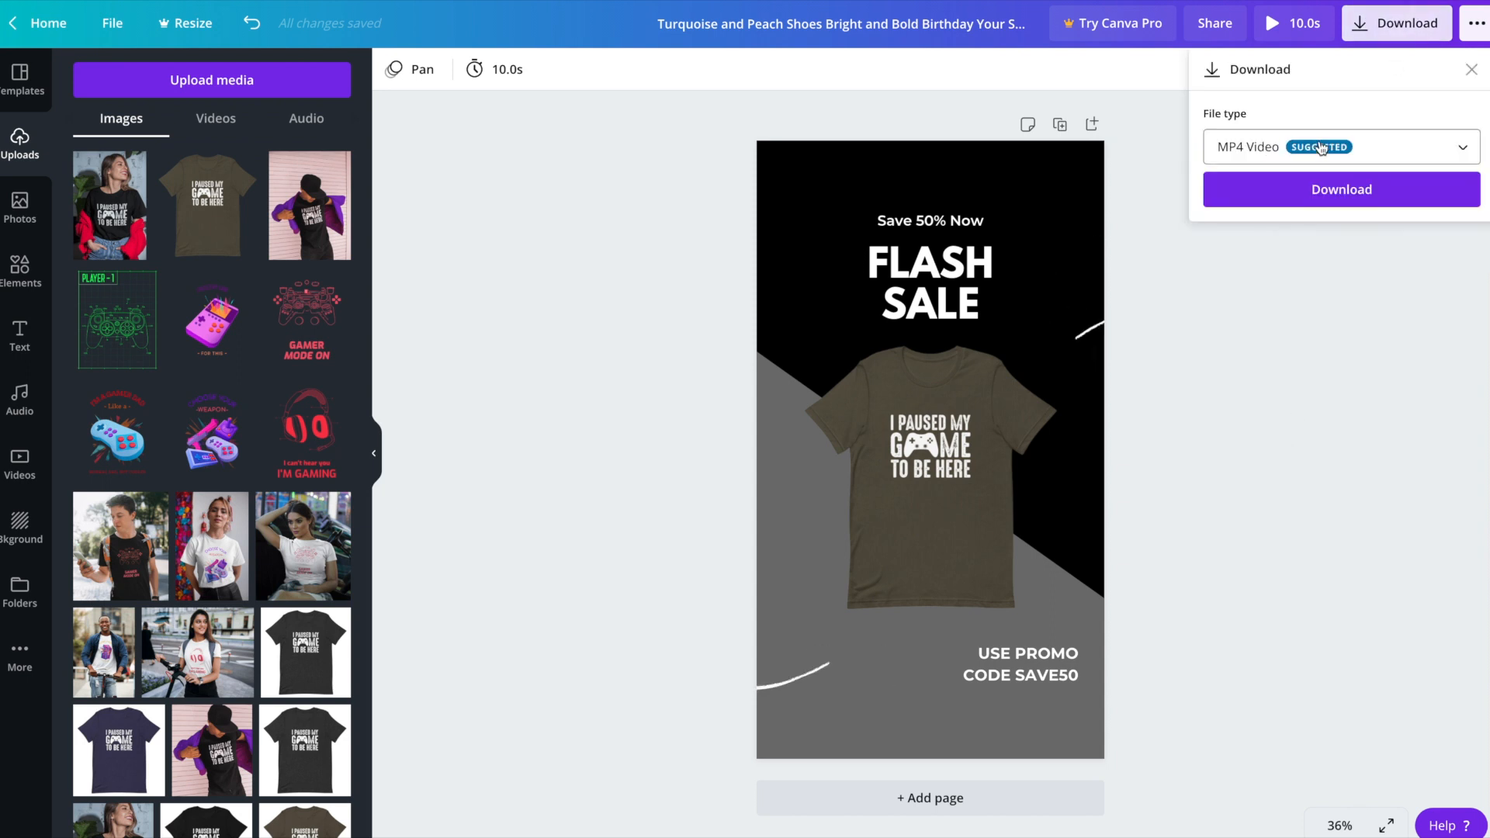
click(1368, 205)
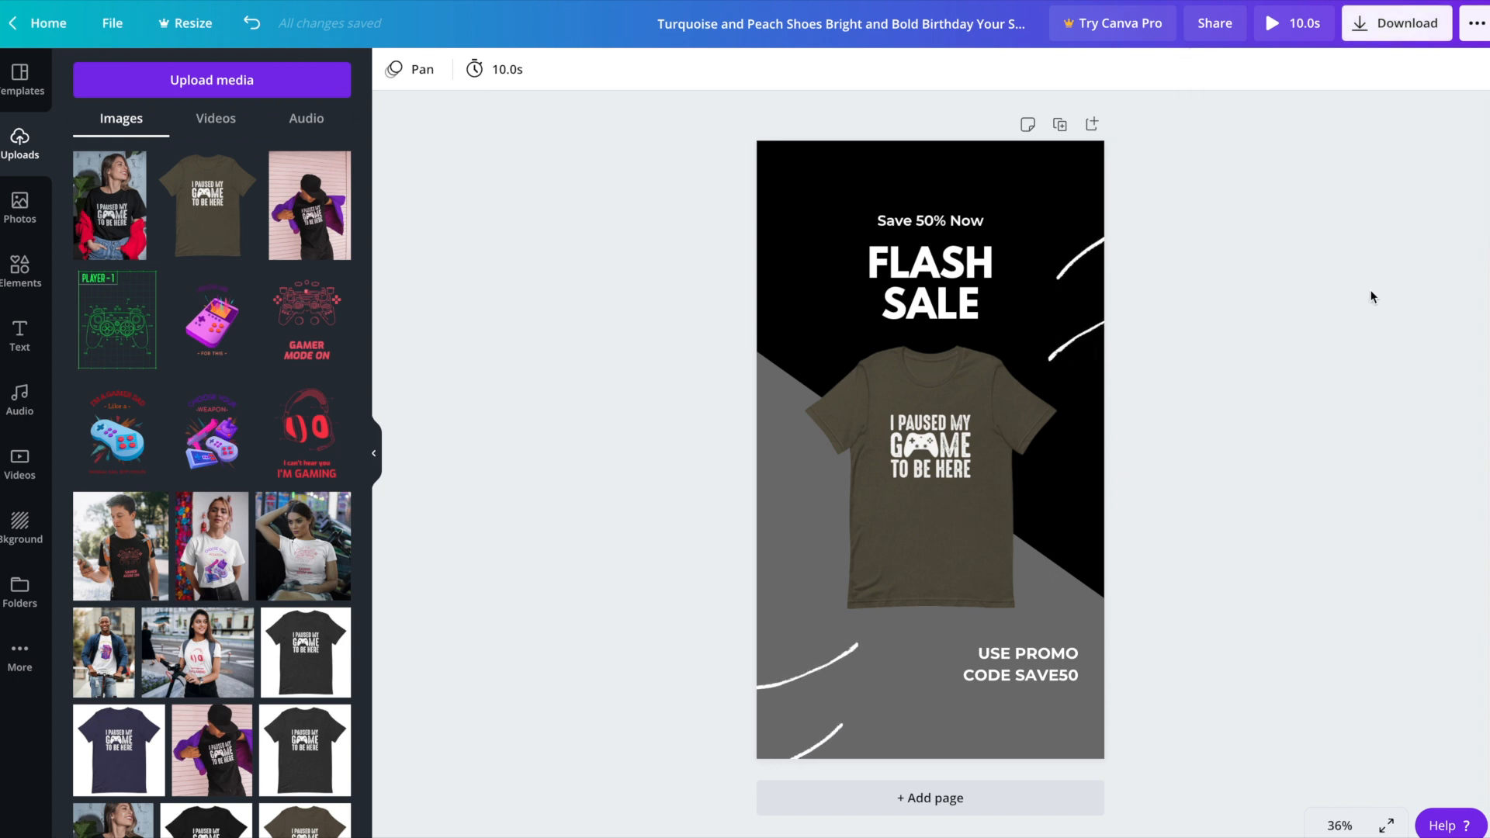